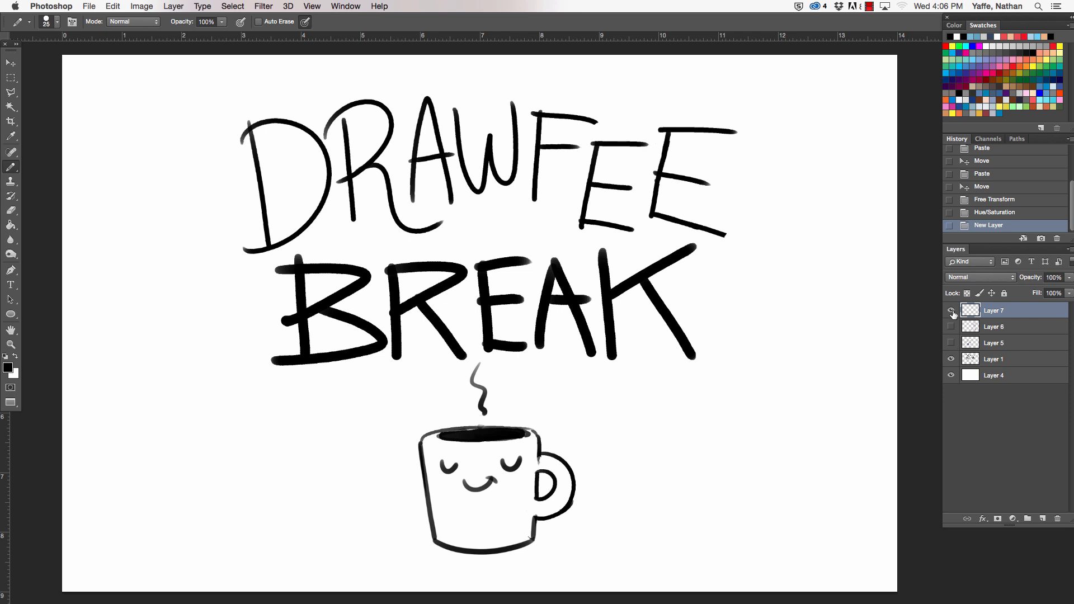
# - Show the snake sketch on Layer 5 in place of the lettering on Layer 1, and rename Layer 7 as ink
pyautogui.click(952, 359)
pyautogui.click(952, 343)
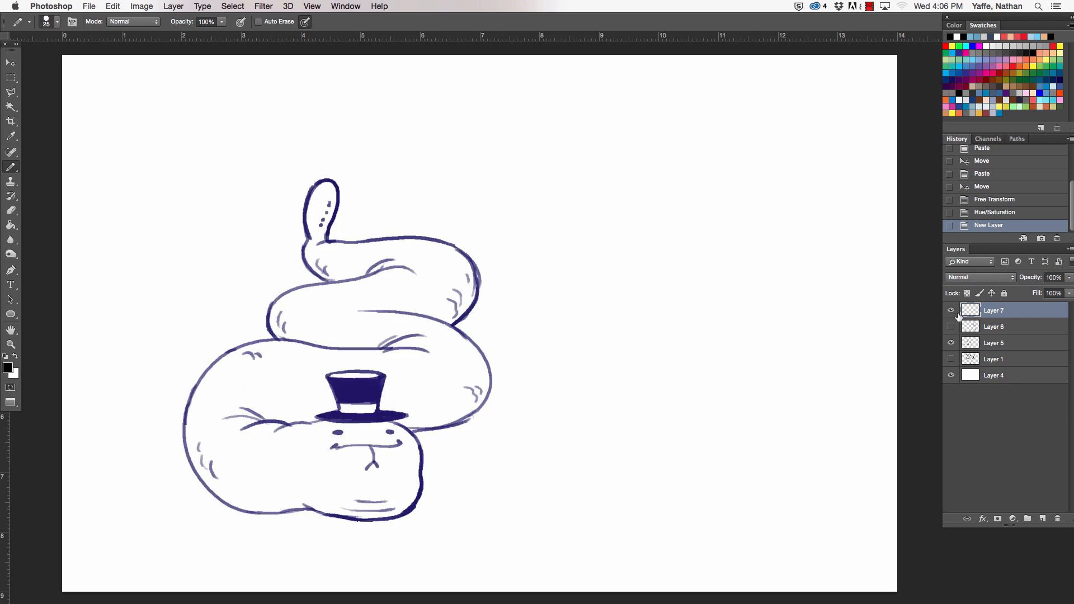
pyautogui.press('z')
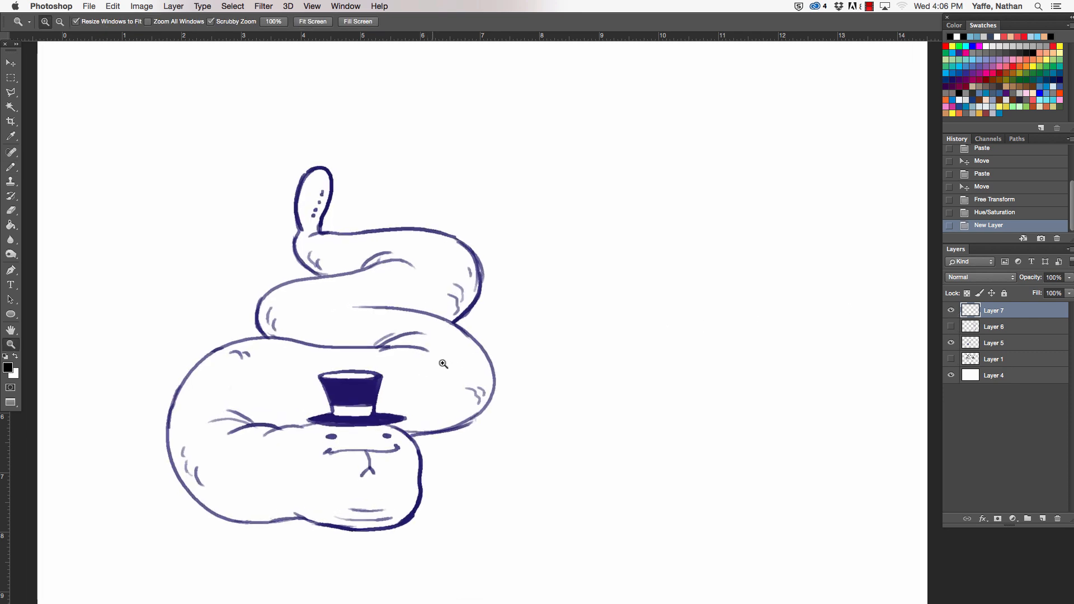
pyautogui.moveTo(433, 373); pyautogui.dragTo(509, 373)
pyautogui.doubleClick(998, 311)
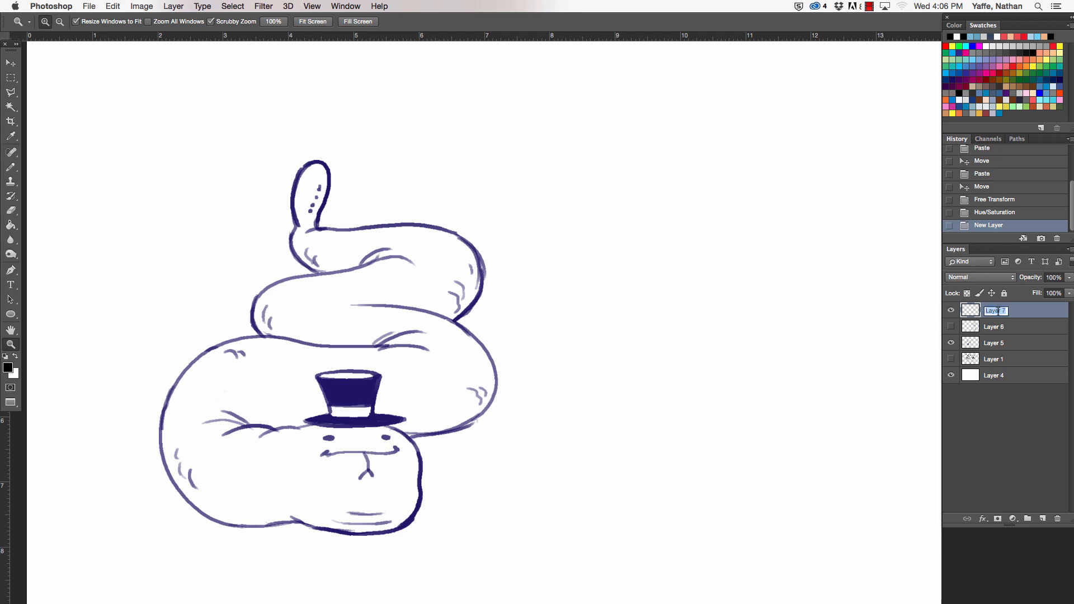
pyautogui.press('Return')
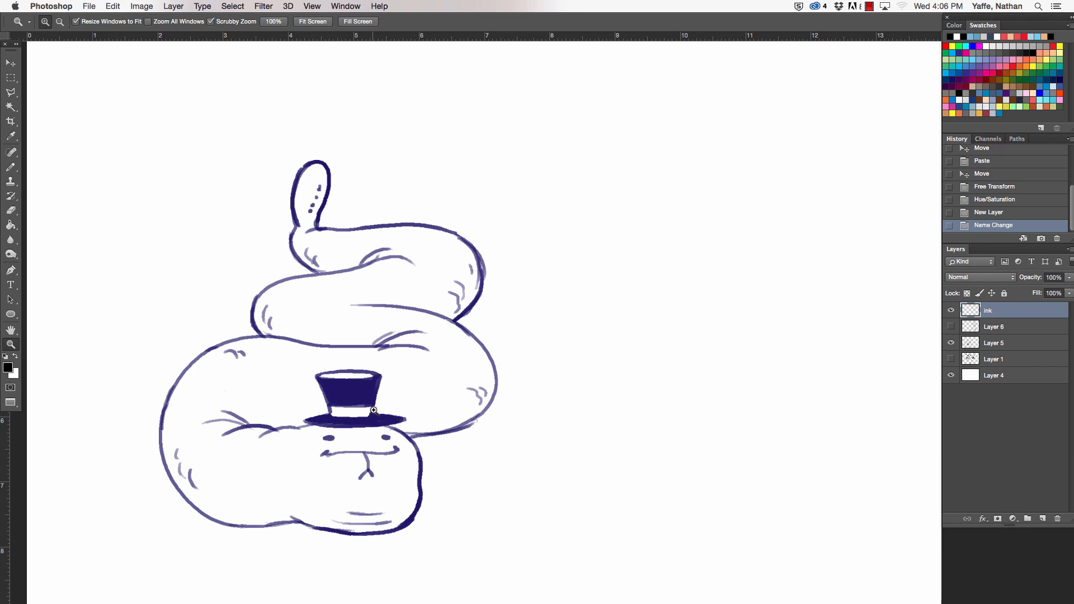
# - Ink the snake's lowest coil in black with a 20 px pencil, tracing its outer curve down to the underside of the head
pyautogui.moveTo(374, 410); pyautogui.dragTo(519, 341)
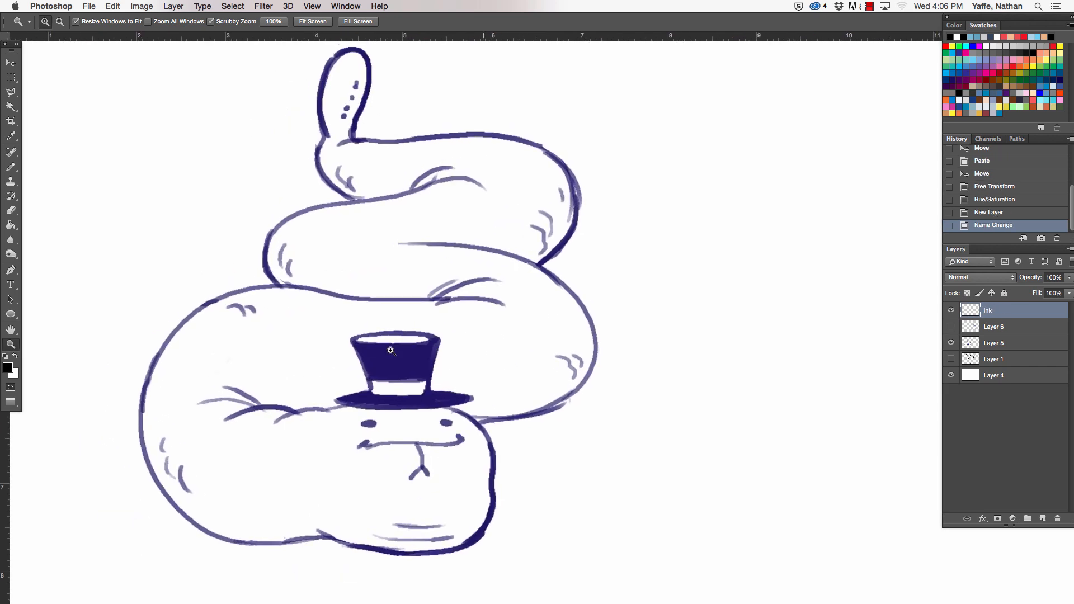
pyautogui.press('b')
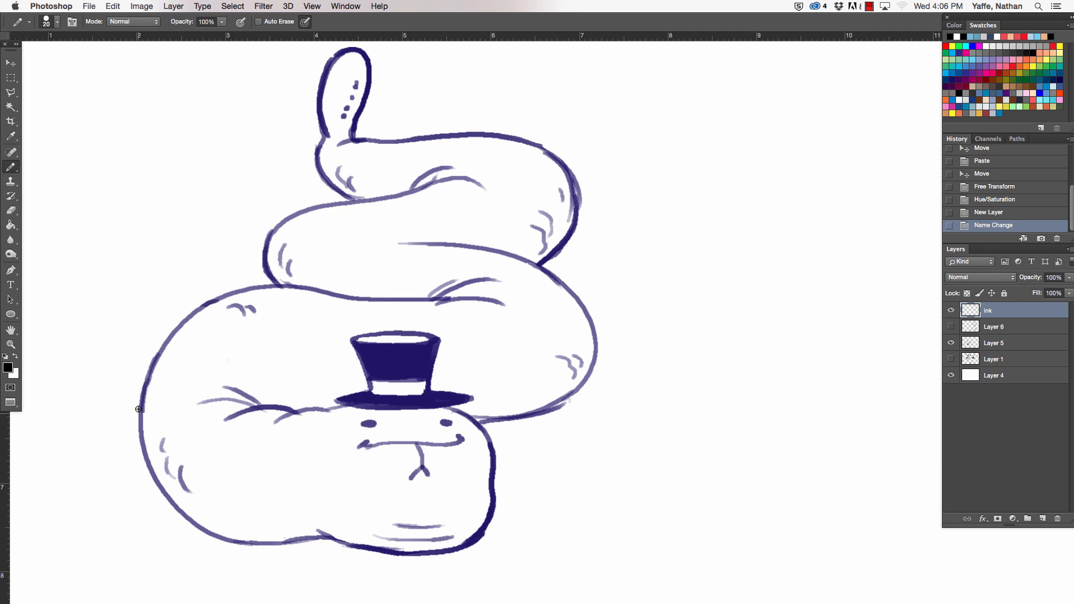
pyautogui.press('z')
pyautogui.moveTo(150, 400)
pyautogui.mouseDown()
pyautogui.moveTo(148, 370)
pyautogui.moveTo(141, 390)
pyautogui.moveTo(181, 312)
pyautogui.moveTo(319, 268)
pyautogui.mouseUp()
pyautogui.press('a')
pyautogui.press('b')
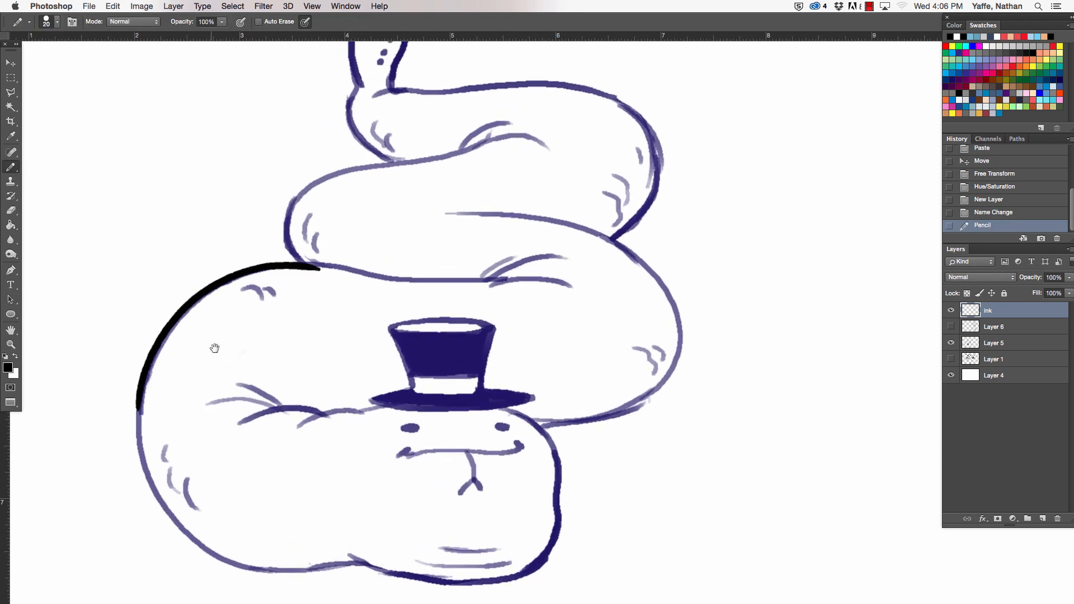
pyautogui.moveTo(215, 349); pyautogui.dragTo(217, 220)
pyautogui.moveTo(142, 256)
pyautogui.mouseDown()
pyautogui.moveTo(147, 338)
pyautogui.moveTo(198, 418)
pyautogui.moveTo(262, 445)
pyautogui.moveTo(385, 438)
pyautogui.mouseUp()
# - Trim the end of the ink line beneath the head and try inking the head's lower edge
pyautogui.press('e')
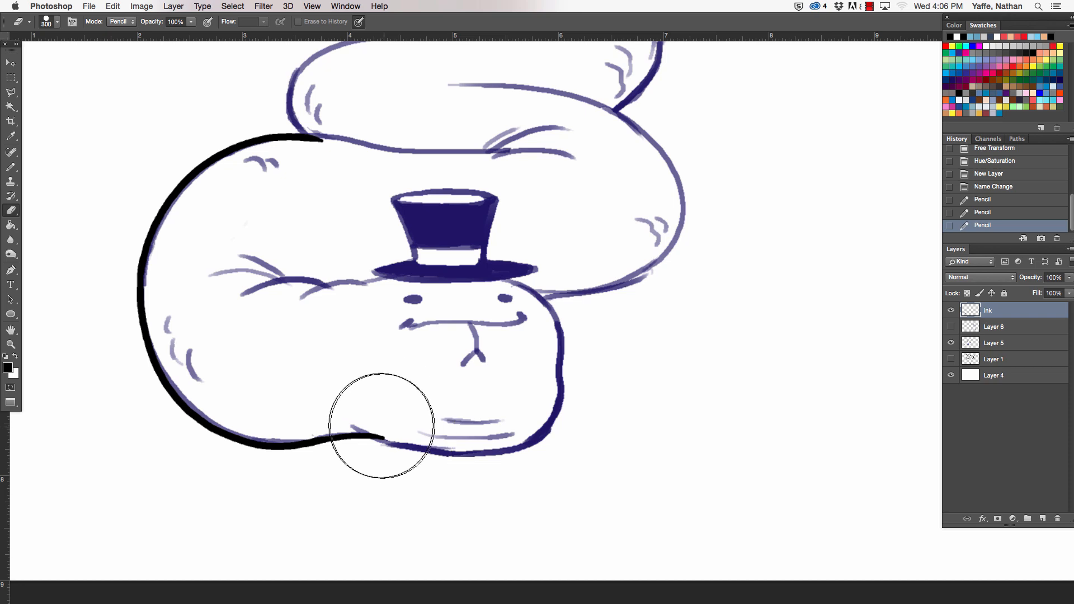
pyautogui.press('[')
pyautogui.press('[')
pyautogui.press('[')
pyautogui.press('[')
pyautogui.press('[')
pyautogui.press('[')
pyautogui.press('[')
pyautogui.press('[')
pyautogui.press('[')
pyautogui.press('[')
pyautogui.moveTo(387, 431)
pyautogui.mouseDown()
pyautogui.moveTo(366, 429)
pyautogui.moveTo(417, 448)
pyautogui.moveTo(529, 447)
pyautogui.mouseUp()
pyautogui.press('b')
pyautogui.press('super+z')
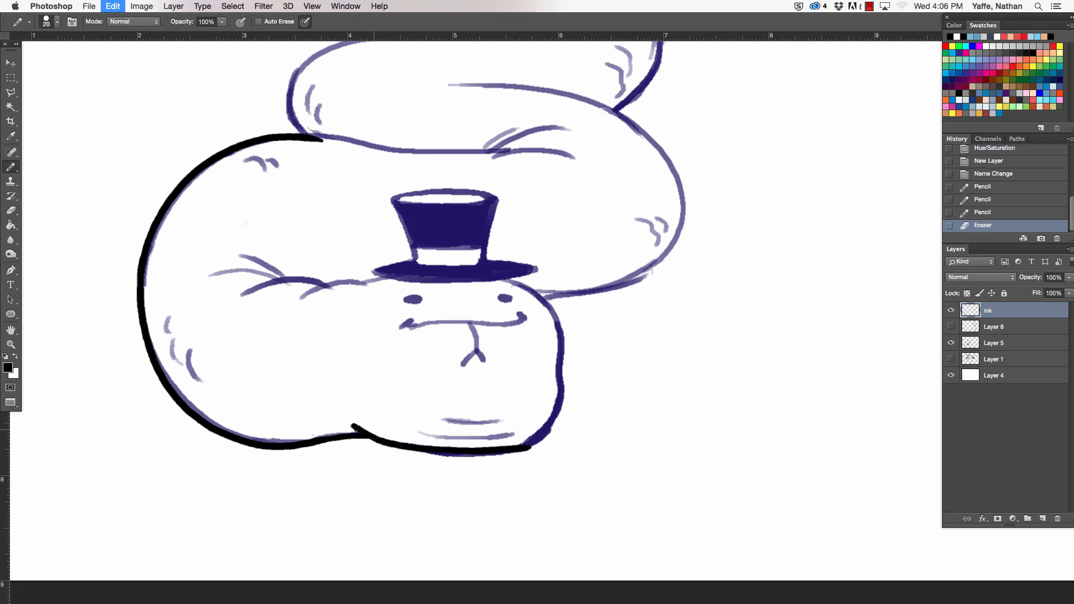
# - Lower the opacity of the sketch on Layer 5 to 30%
pyautogui.click(993, 343)
pyautogui.click(1069, 278)
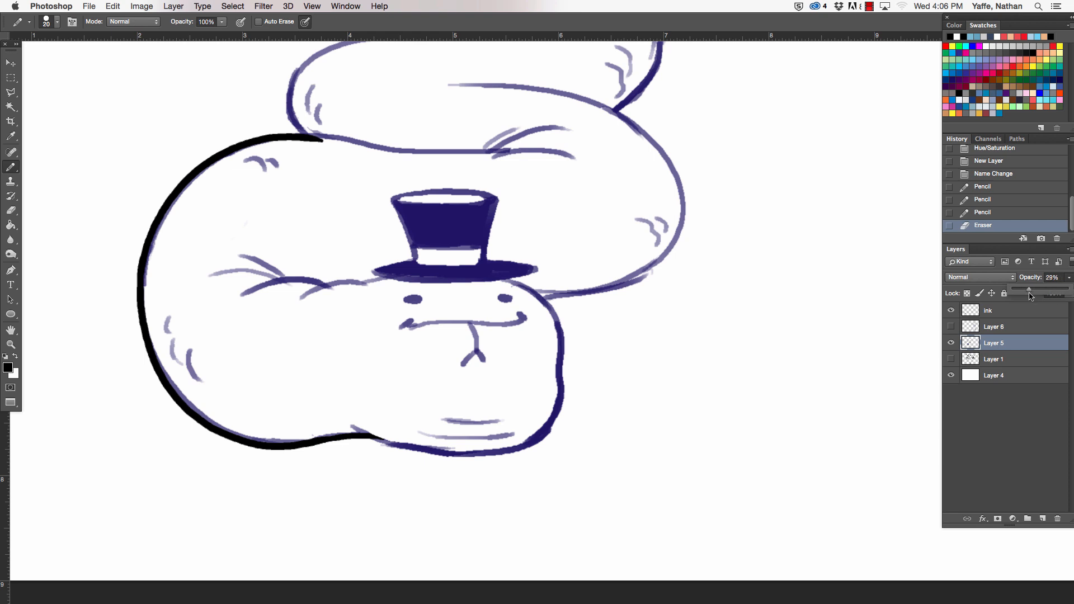
pyautogui.moveTo(1031, 297); pyautogui.dragTo(1033, 296)
# - On the ink layer, trace the snake head's lower edge and its right side up to the hat brim
pyautogui.press('z')
pyautogui.moveTo(456, 439); pyautogui.dragTo(571, 386)
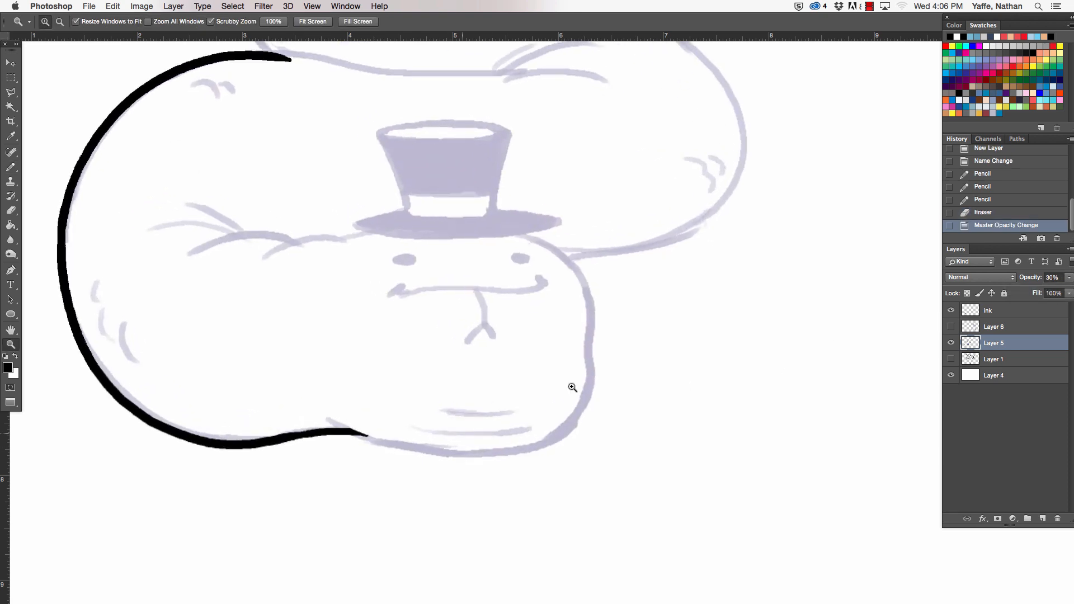
pyautogui.click(1014, 314)
pyautogui.press('b')
pyautogui.moveTo(326, 417)
pyautogui.mouseDown()
pyautogui.moveTo(438, 453)
pyautogui.moveTo(571, 429)
pyautogui.mouseUp()
pyautogui.moveTo(528, 232)
pyautogui.mouseDown()
pyautogui.moveTo(573, 262)
pyautogui.moveTo(590, 303)
pyautogui.moveTo(575, 417)
pyautogui.moveTo(587, 269)
pyautogui.mouseUp()
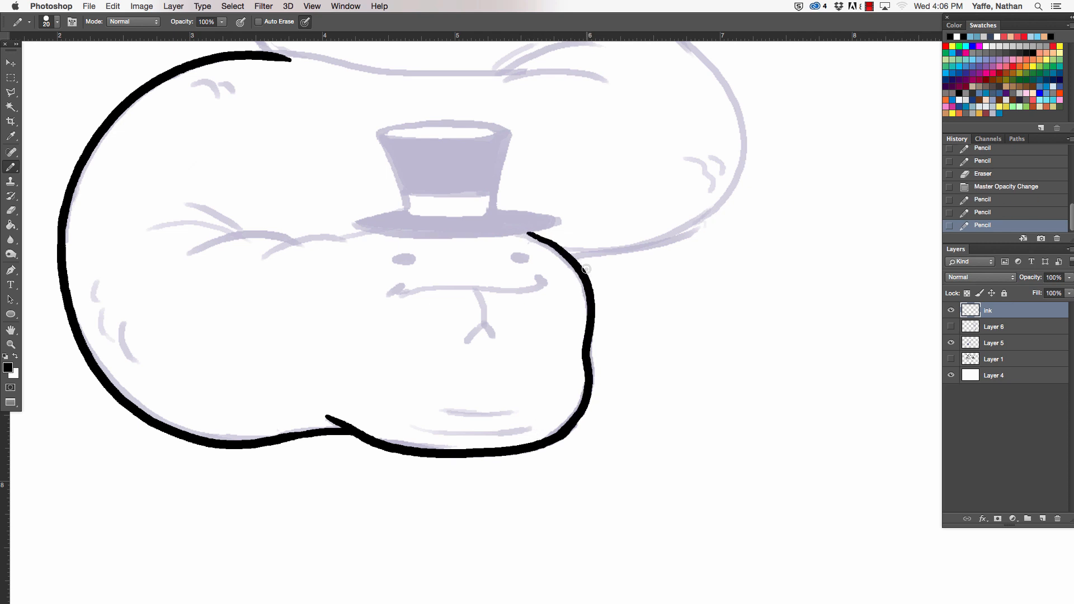
# - Erase the loose line end on top of the lowest coil and ink its upper edge through to the fold above the hat
pyautogui.moveTo(608, 316); pyautogui.dragTo(630, 522)
pyautogui.moveTo(281, 270); pyautogui.dragTo(601, 278)
pyautogui.press('super+z')
pyautogui.press('e')
pyautogui.moveTo(289, 276); pyautogui.dragTo(364, 274)
pyautogui.press('b')
pyautogui.moveTo(258, 268); pyautogui.dragTo(630, 285)
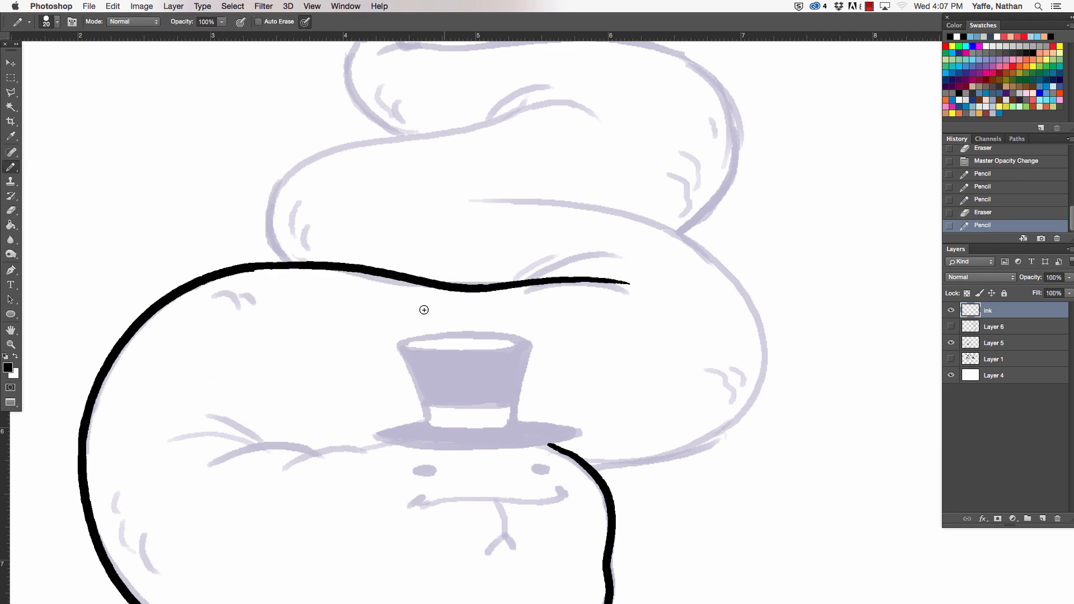
pyautogui.press('super+z')
pyautogui.moveTo(258, 267)
pyautogui.mouseDown()
pyautogui.moveTo(401, 282)
pyautogui.moveTo(568, 281)
pyautogui.mouseUp()
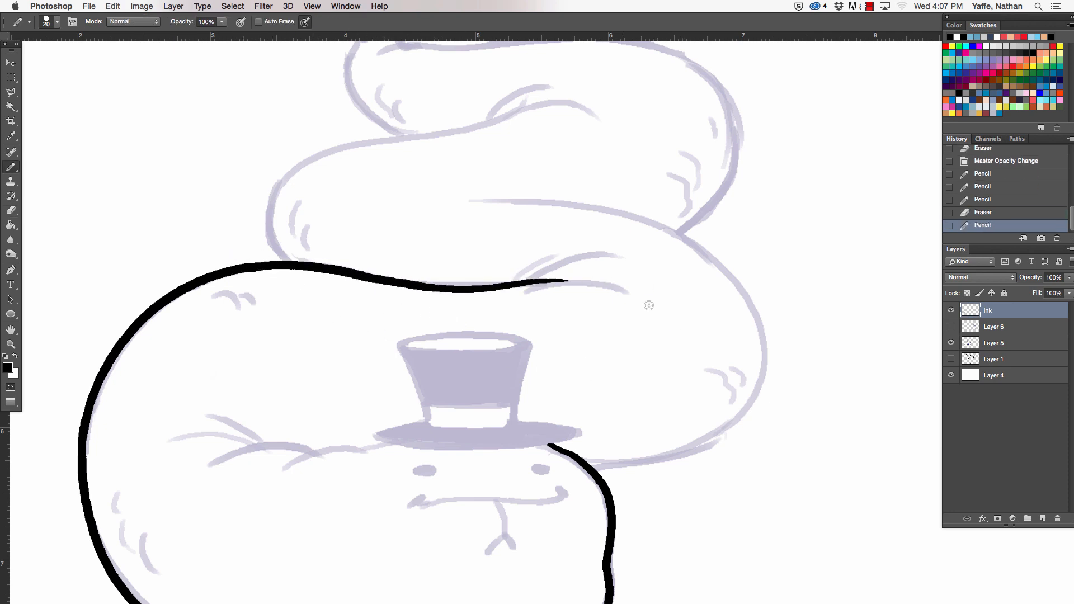
# - Ink the right-hand curve of the middle coil from its inner fold down to the back of the head
pyautogui.moveTo(655, 343); pyautogui.dragTo(607, 323)
pyautogui.moveTo(579, 162)
pyautogui.mouseDown()
pyautogui.moveTo(615, 174)
pyautogui.moveTo(650, 206)
pyautogui.moveTo(671, 245)
pyautogui.moveTo(676, 309)
pyautogui.mouseUp()
pyautogui.press('super+z')
pyautogui.moveTo(456, 135)
pyautogui.mouseDown()
pyautogui.moveTo(494, 137)
pyautogui.moveTo(647, 200)
pyautogui.moveTo(647, 353)
pyautogui.moveTo(514, 399)
pyautogui.mouseUp()
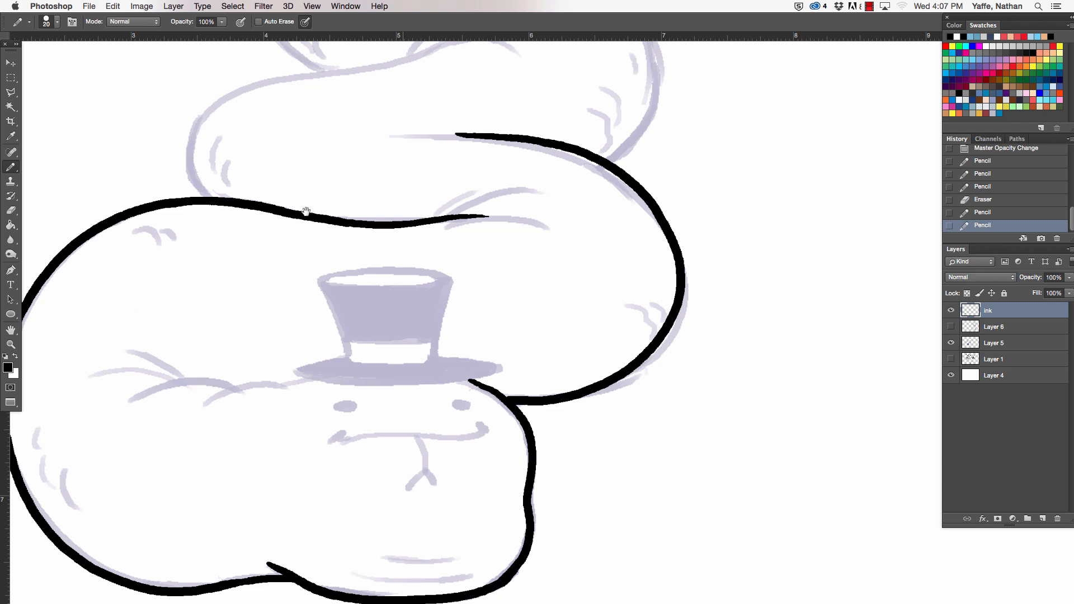
# - Ink the middle coil's upper edge and left-hand curve down to the lowest coil
pyautogui.moveTo(257, 212); pyautogui.dragTo(306, 442)
pyautogui.moveTo(525, 266)
pyautogui.mouseDown()
pyautogui.moveTo(405, 300)
pyautogui.moveTo(252, 419)
pyautogui.moveTo(261, 423)
pyautogui.mouseUp()
pyautogui.press('super+z')
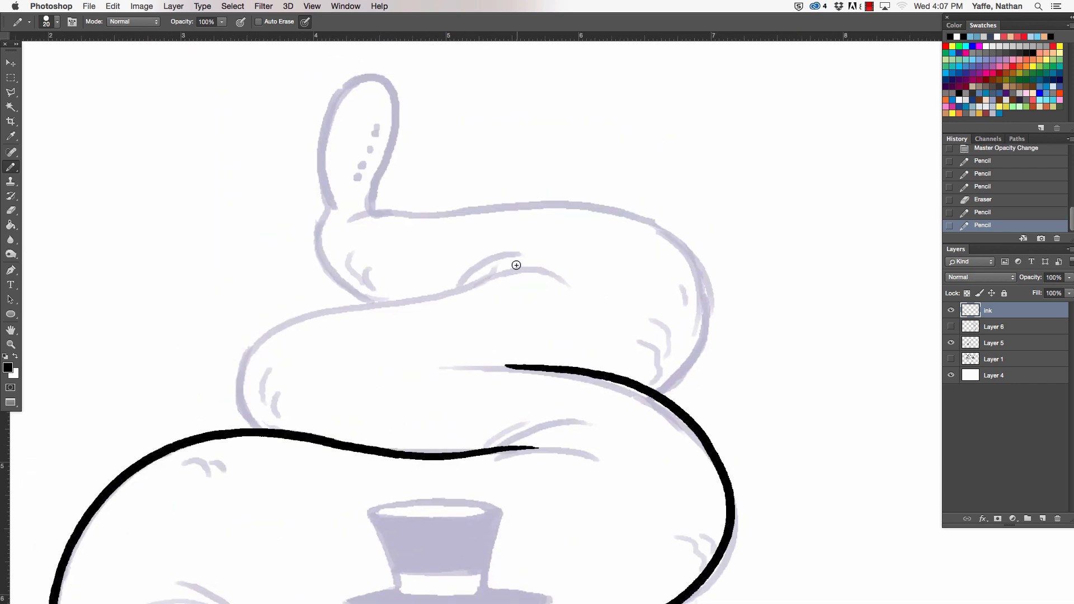
pyautogui.moveTo(515, 266)
pyautogui.mouseDown()
pyautogui.moveTo(424, 296)
pyautogui.moveTo(347, 299)
pyautogui.moveTo(261, 332)
pyautogui.moveTo(245, 403)
pyautogui.moveTo(263, 428)
pyautogui.mouseUp()
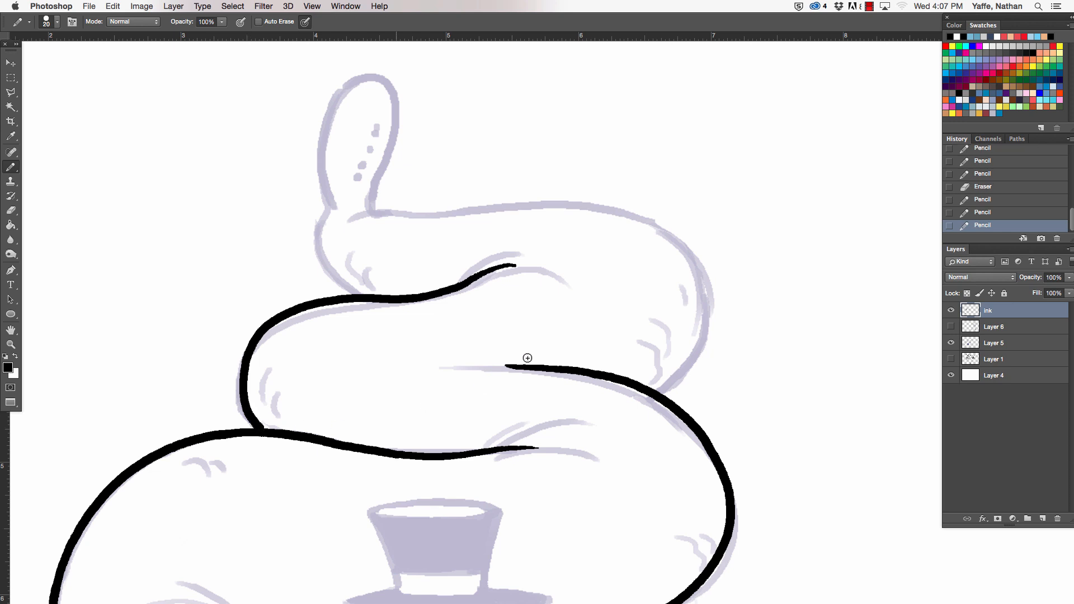
# - Ink the outline of the top coil and the raised tail tip above it
pyautogui.moveTo(369, 212)
pyautogui.mouseDown()
pyautogui.moveTo(592, 197)
pyautogui.moveTo(661, 222)
pyautogui.moveTo(698, 271)
pyautogui.moveTo(692, 346)
pyautogui.moveTo(651, 380)
pyautogui.mouseUp()
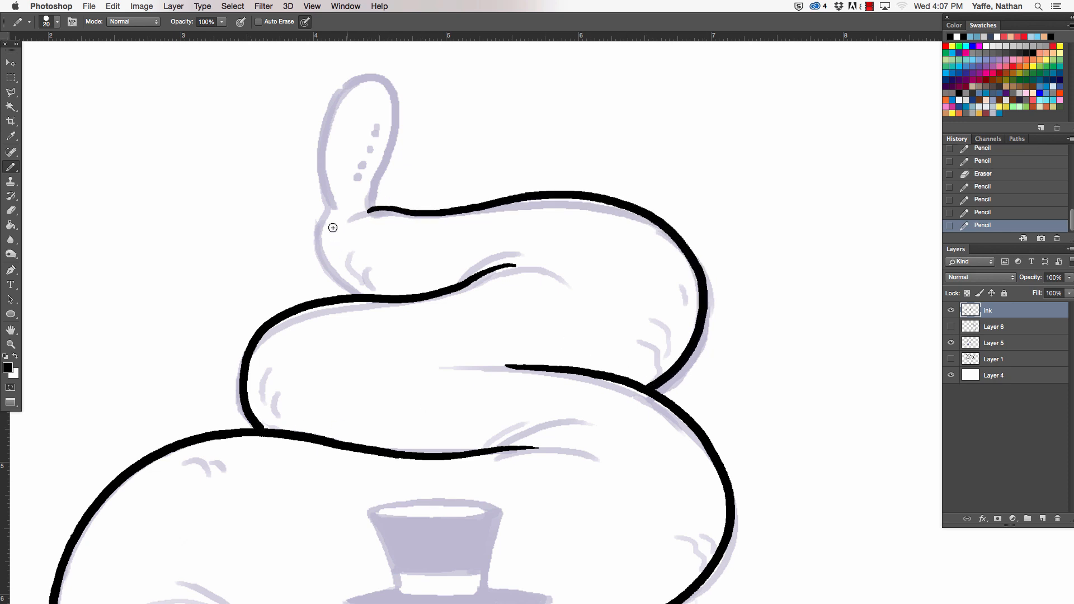
pyautogui.moveTo(326, 209)
pyautogui.mouseDown()
pyautogui.moveTo(319, 244)
pyautogui.moveTo(367, 286)
pyautogui.moveTo(393, 292)
pyautogui.mouseUp()
pyautogui.press('super+z')
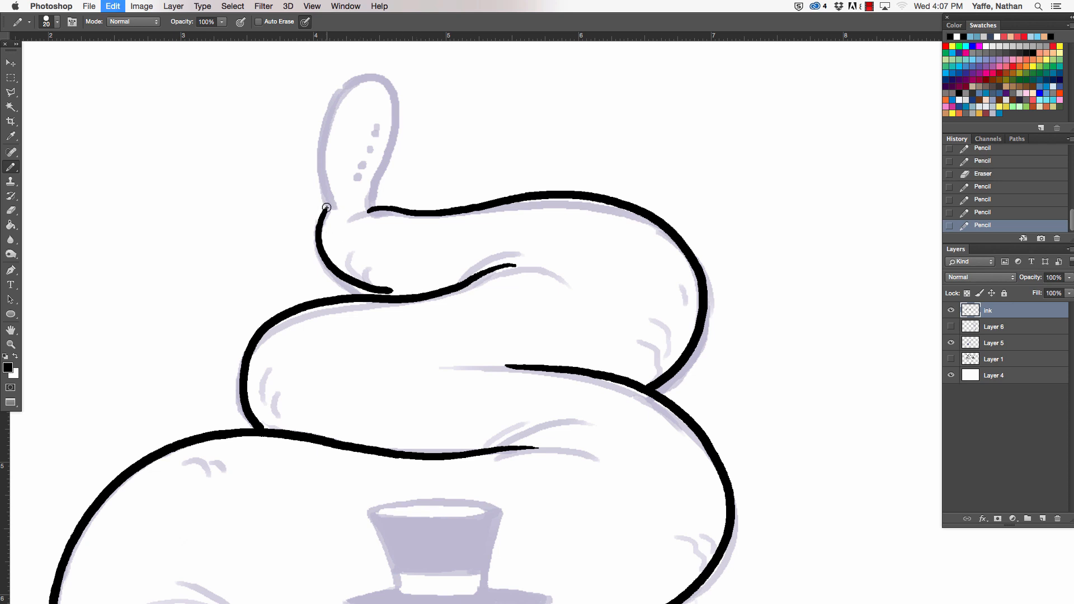
pyautogui.moveTo(326, 209)
pyautogui.mouseDown()
pyautogui.moveTo(320, 235)
pyautogui.moveTo(384, 294)
pyautogui.mouseUp()
pyautogui.moveTo(358, 248); pyautogui.dragTo(359, 315)
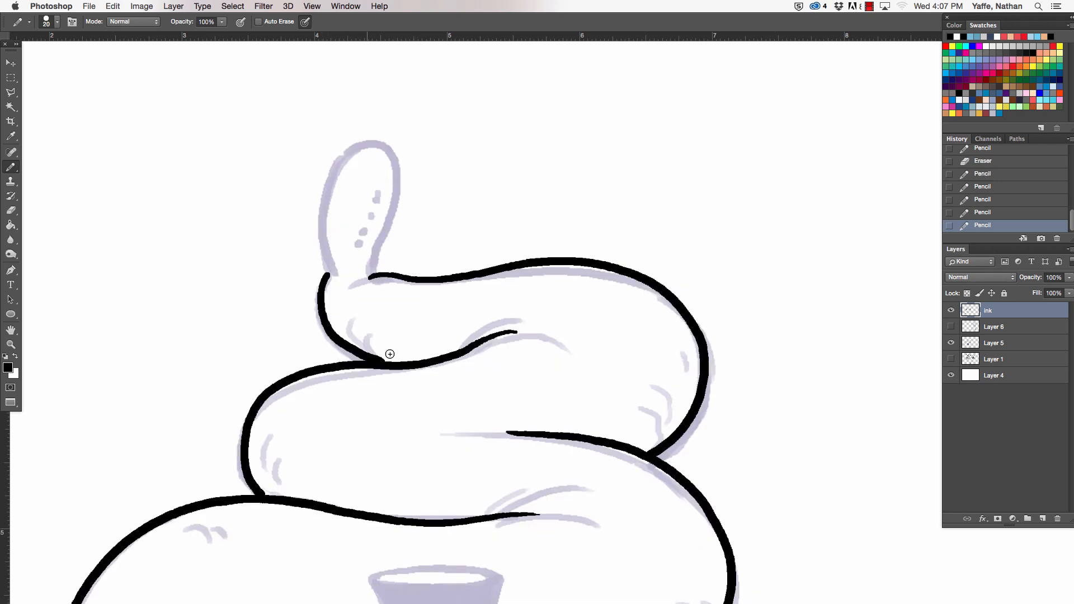
pyautogui.moveTo(384, 361); pyautogui.dragTo(393, 364)
pyautogui.moveTo(326, 279)
pyautogui.mouseDown()
pyautogui.moveTo(322, 211)
pyautogui.moveTo(365, 143)
pyautogui.moveTo(376, 146)
pyautogui.moveTo(357, 145)
pyautogui.moveTo(377, 144)
pyautogui.moveTo(403, 171)
pyautogui.moveTo(371, 278)
pyautogui.mouseUp()
# - Ink the branching crease lines between the hat brim and the lowest coil with a 15 px pencil
pyautogui.moveTo(617, 405); pyautogui.dragTo(609, 70)
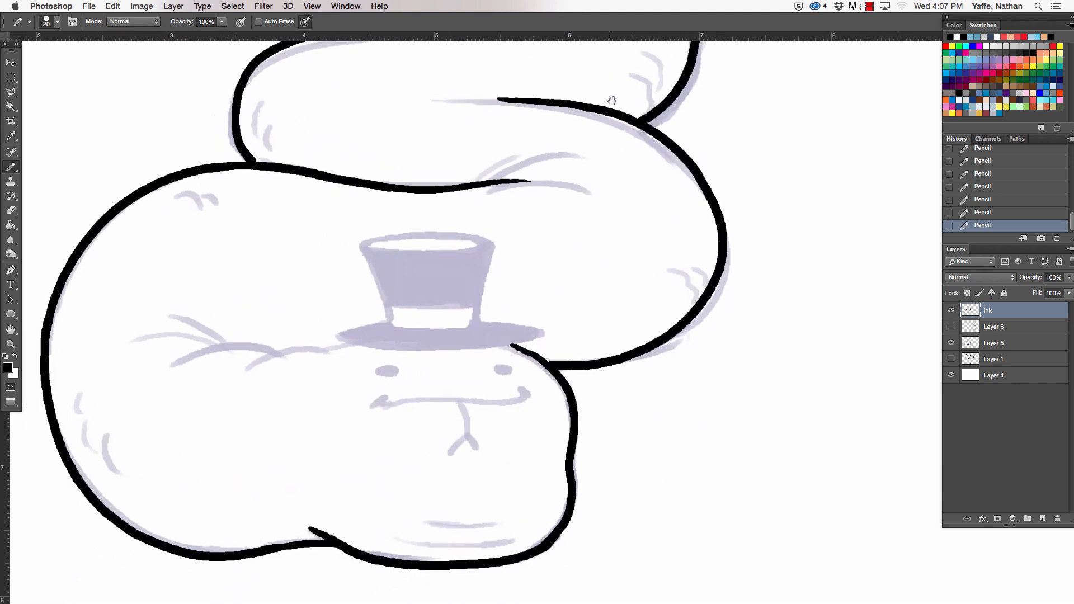
pyautogui.press('a')
pyautogui.press('b')
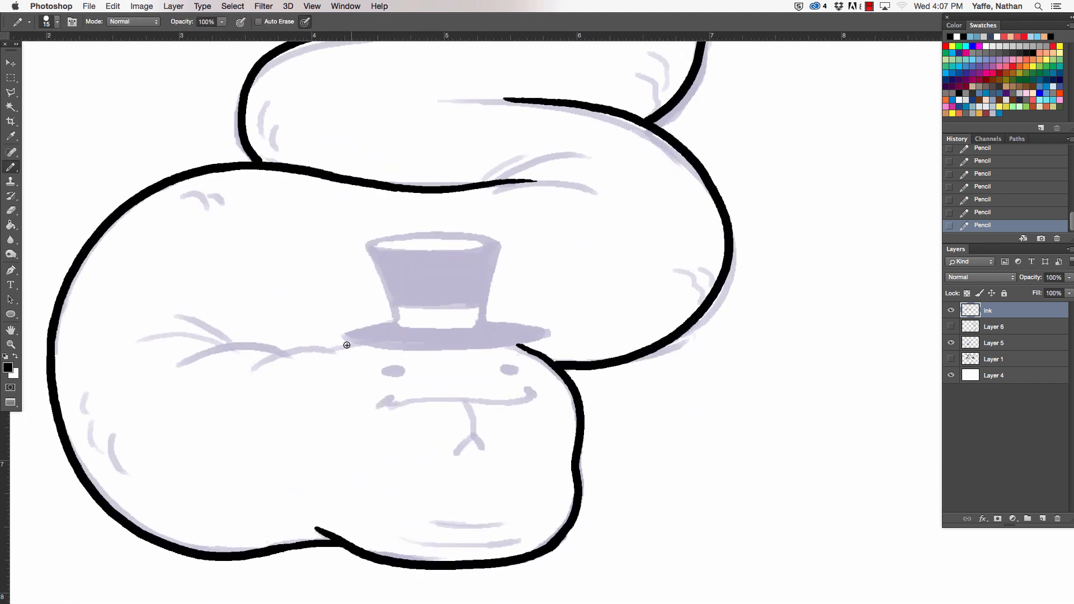
pyautogui.moveTo(357, 342); pyautogui.dragTo(257, 365)
pyautogui.press('super+z')
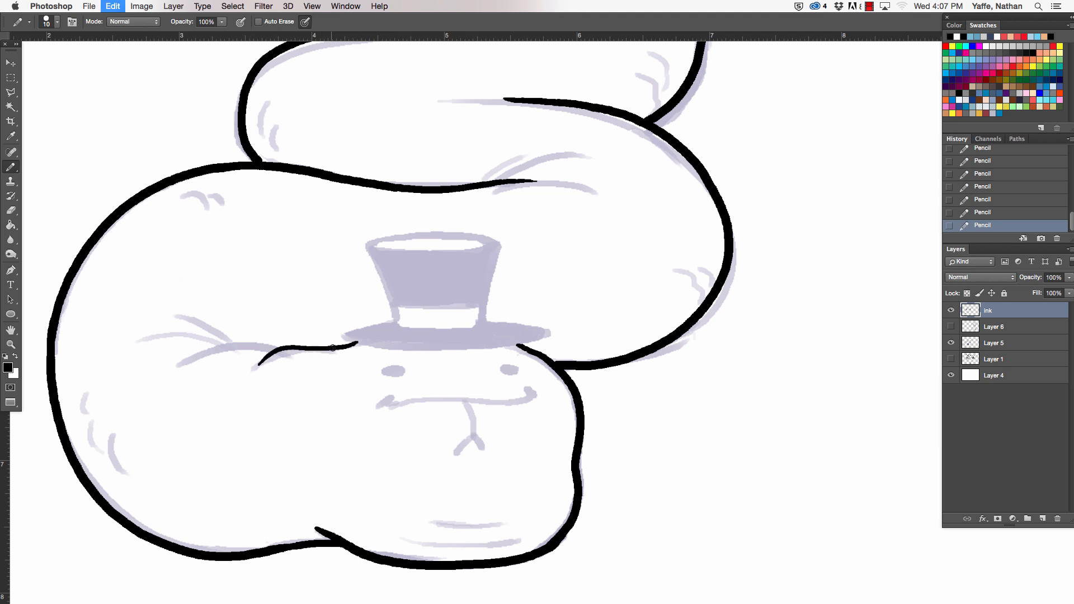
pyautogui.press(']')
pyautogui.moveTo(359, 343)
pyautogui.mouseDown()
pyautogui.moveTo(248, 380)
pyautogui.moveTo(208, 352)
pyautogui.moveTo(229, 344)
pyautogui.moveTo(163, 333)
pyautogui.mouseUp()
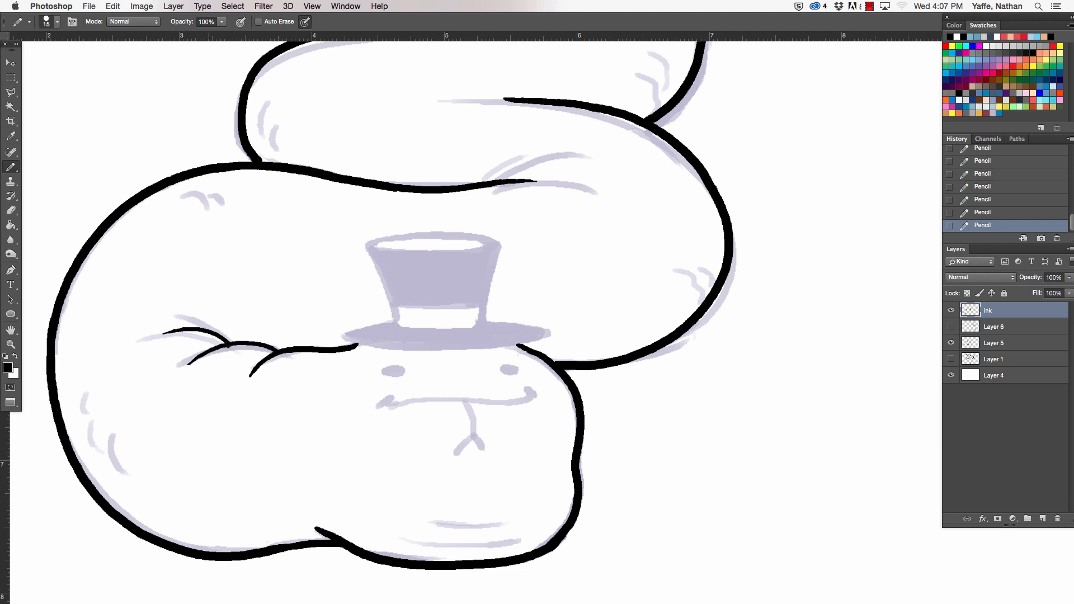
pyautogui.moveTo(228, 342); pyautogui.dragTo(192, 309)
# - Ink the full outline of the top hat's brim, redrawing its right end until it closes cleanly
pyautogui.press('super+space')
pyautogui.moveTo(418, 350); pyautogui.dragTo(479, 292)
pyautogui.moveTo(362, 301)
pyautogui.mouseDown()
pyautogui.moveTo(316, 312)
pyautogui.moveTo(318, 340)
pyautogui.moveTo(662, 329)
pyautogui.mouseUp()
pyautogui.moveTo(533, 301)
pyautogui.mouseDown()
pyautogui.moveTo(646, 317)
pyautogui.moveTo(640, 335)
pyautogui.moveTo(577, 305)
pyautogui.moveTo(626, 327)
pyautogui.mouseUp()
pyautogui.press('super+z')
pyautogui.press('super+z')
pyautogui.moveTo(537, 304); pyautogui.dragTo(616, 334)
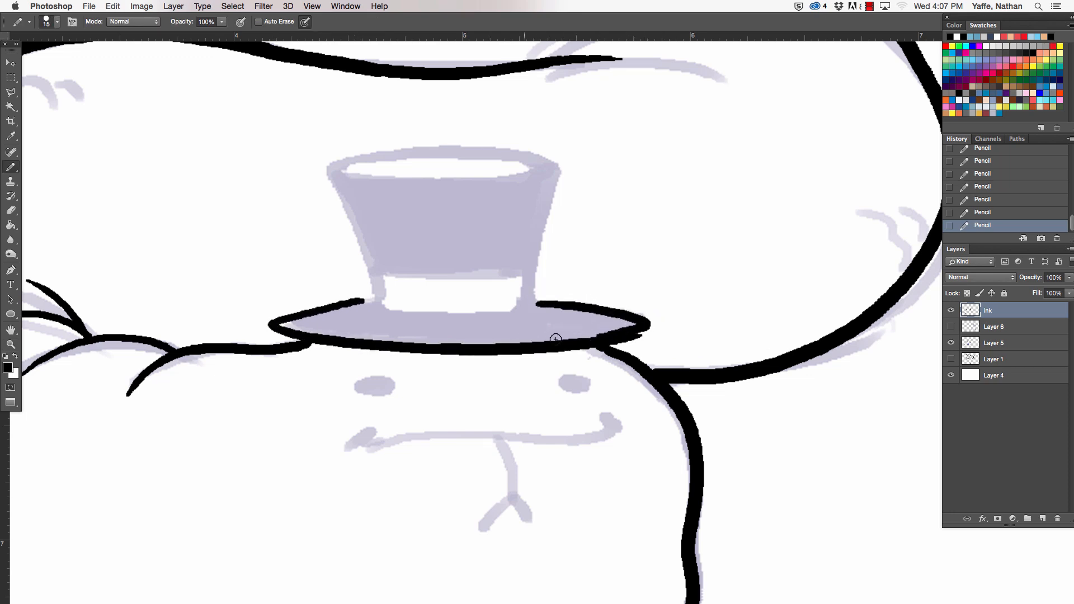
pyautogui.press('super+z')
pyautogui.moveTo(539, 302)
pyautogui.mouseDown()
pyautogui.moveTo(650, 327)
pyautogui.moveTo(635, 336)
pyautogui.mouseUp()
pyautogui.moveTo(373, 298); pyautogui.dragTo(386, 297)
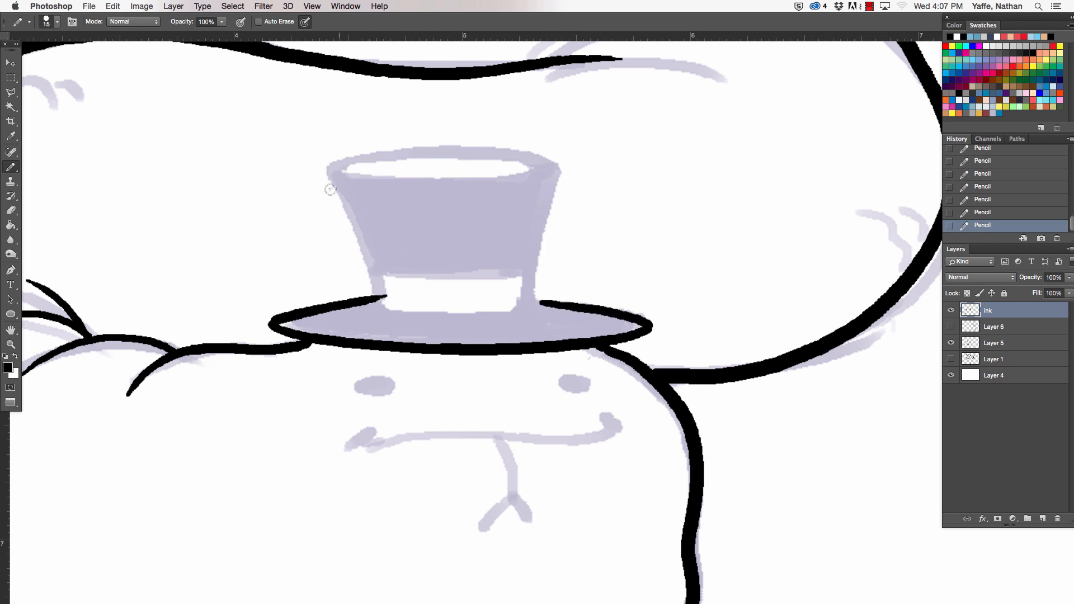
# - Ink the left side of the hat's crown and cut the overlong top stroke back to a short piece at the left corner
pyautogui.moveTo(327, 170); pyautogui.dragTo(370, 290)
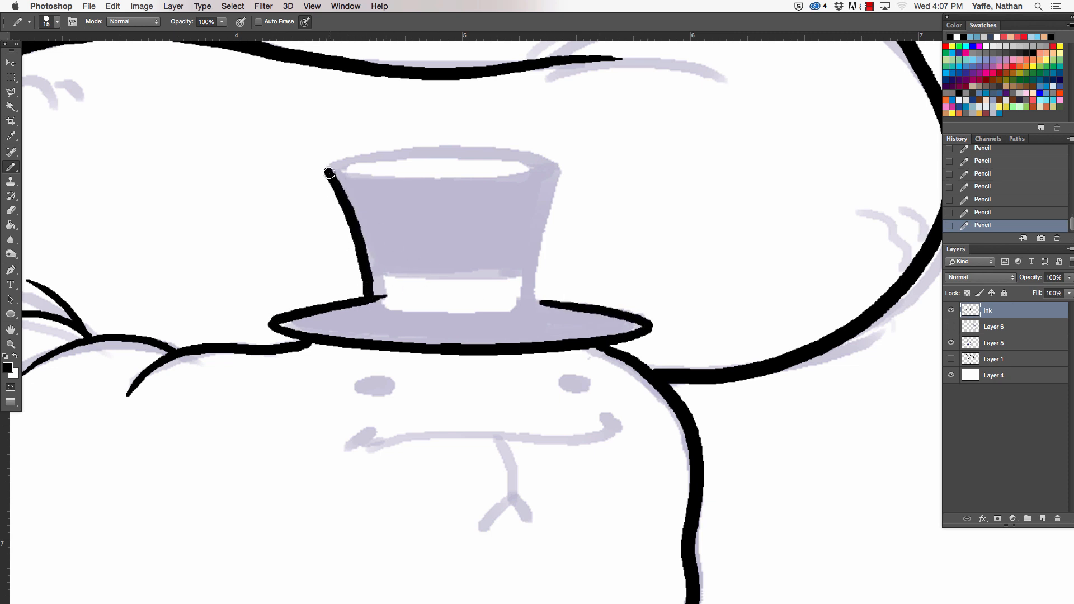
pyautogui.moveTo(329, 173)
pyautogui.mouseDown()
pyautogui.moveTo(507, 153)
pyautogui.moveTo(597, 167)
pyautogui.mouseUp()
pyautogui.press('e')
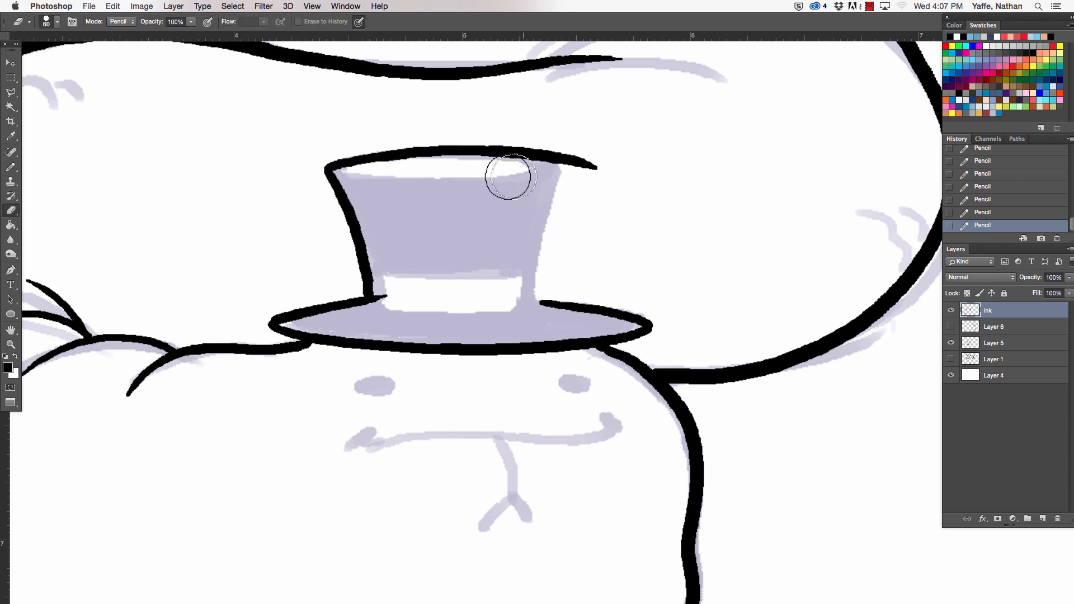
pyautogui.moveTo(392, 150); pyautogui.dragTo(599, 168)
pyautogui.press('b')
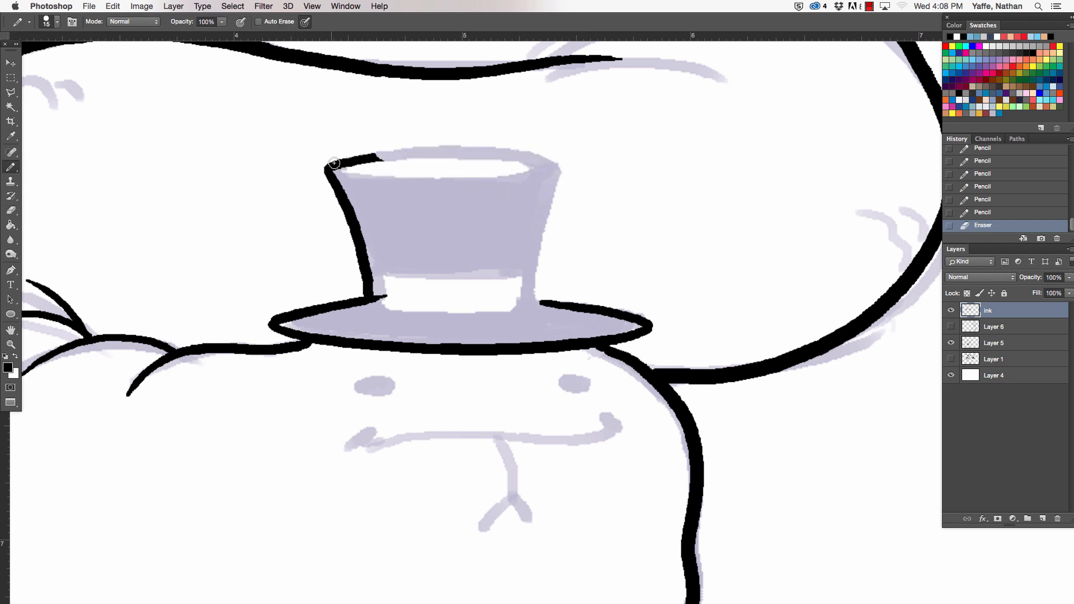
# - Ink the crown's top edge and right side down to the brim, cleaning up the overshoot at the upper right corner
pyautogui.moveTo(334, 163); pyautogui.dragTo(554, 155)
pyautogui.press('super+z')
pyautogui.moveTo(329, 167); pyautogui.dragTo(550, 155)
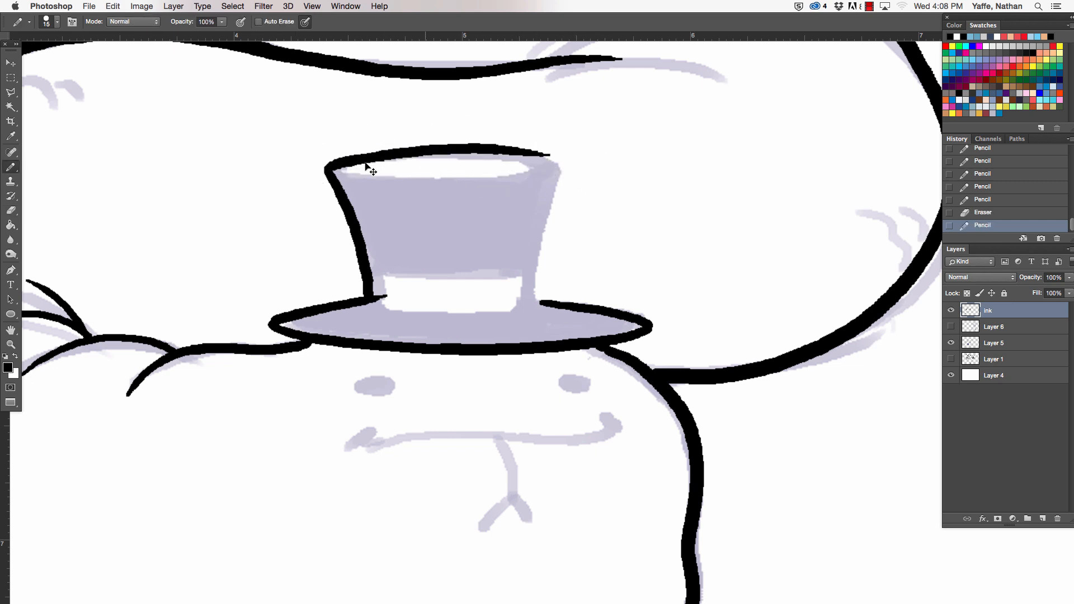
pyautogui.press('super+z')
pyautogui.moveTo(366, 160)
pyautogui.mouseDown()
pyautogui.moveTo(432, 149)
pyautogui.moveTo(573, 167)
pyautogui.moveTo(535, 269)
pyautogui.moveTo(536, 305)
pyautogui.mouseUp()
pyautogui.press('e')
pyautogui.click(577, 174)
pyautogui.press('b')
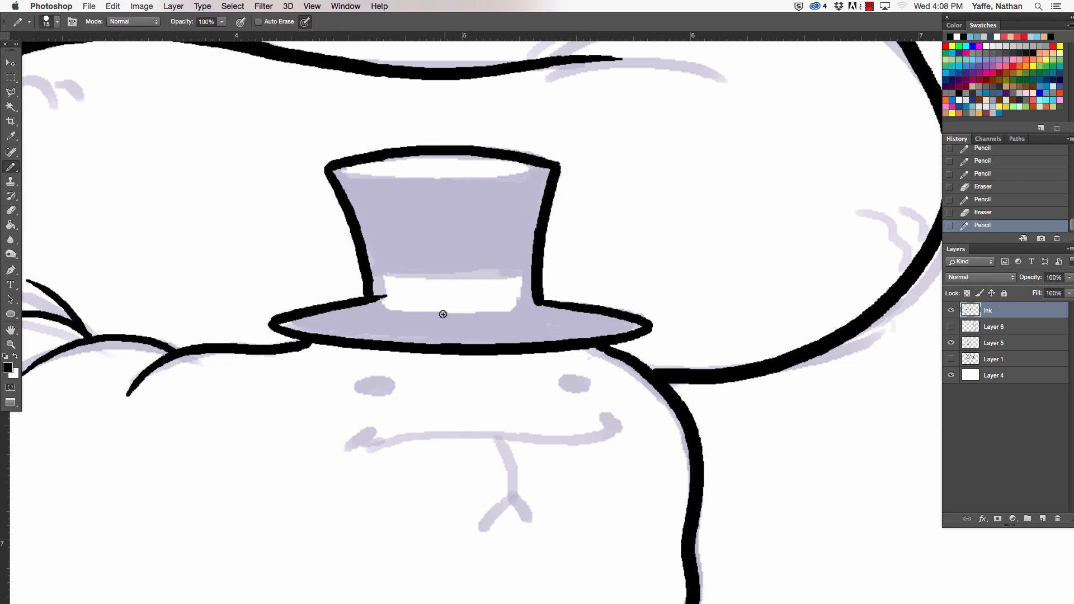
# - Ink both edges of the hat band and the curved front rim of the crown with a 7 px pencil
pyautogui.press('[')
pyautogui.moveTo(371, 277); pyautogui.dragTo(529, 269)
pyautogui.press('super+z')
pyautogui.moveTo(370, 262); pyautogui.dragTo(548, 264)
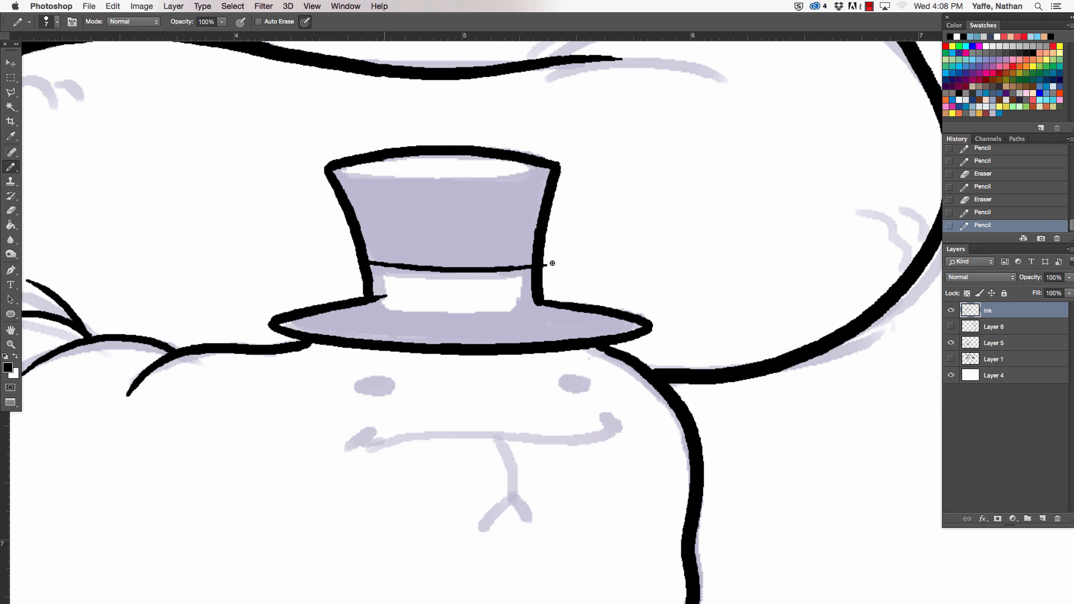
pyautogui.press('e')
pyautogui.moveTo(383, 293)
pyautogui.mouseDown()
pyautogui.moveTo(391, 302)
pyautogui.moveTo(359, 287)
pyautogui.moveTo(536, 304)
pyautogui.mouseUp()
pyautogui.press('b')
pyautogui.press('e')
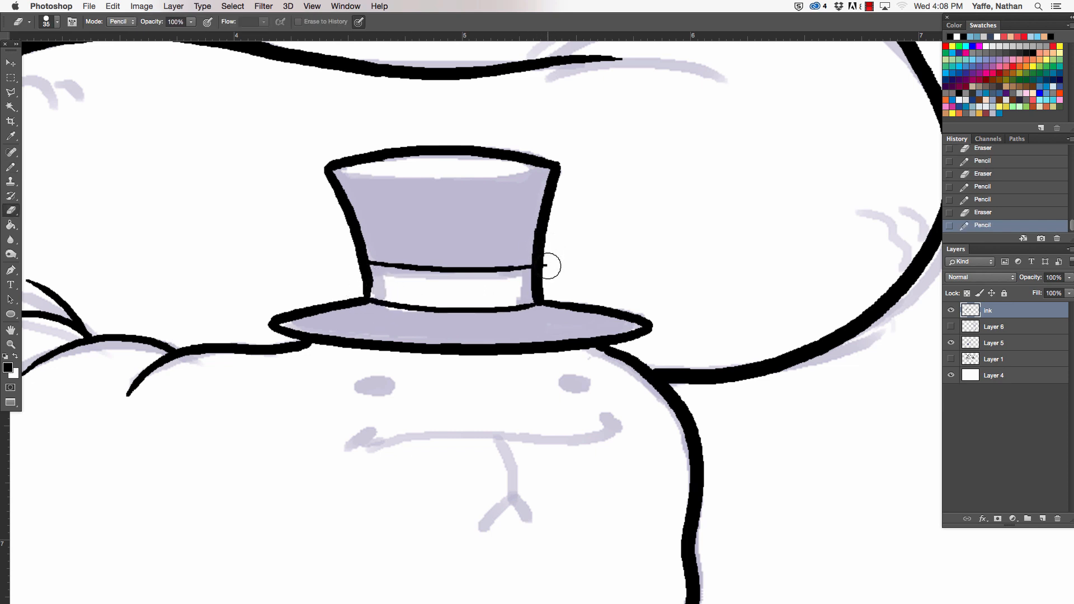
pyautogui.press('b')
pyautogui.moveTo(335, 171)
pyautogui.mouseDown()
pyautogui.moveTo(551, 170)
pyautogui.moveTo(671, 410)
pyautogui.moveTo(627, 154)
pyautogui.mouseUp()
# - Fill in the snake's two oval eyes and ink its wavy smile with short ticks at the corners
pyautogui.press('space')
pyautogui.moveTo(403, 351); pyautogui.dragTo(411, 343)
pyautogui.moveTo(598, 346)
pyautogui.mouseDown()
pyautogui.moveTo(611, 349)
pyautogui.moveTo(598, 341)
pyautogui.mouseUp()
pyautogui.moveTo(391, 392)
pyautogui.mouseDown()
pyautogui.moveTo(373, 406)
pyautogui.moveTo(638, 387)
pyautogui.mouseUp()
pyautogui.press('super+z')
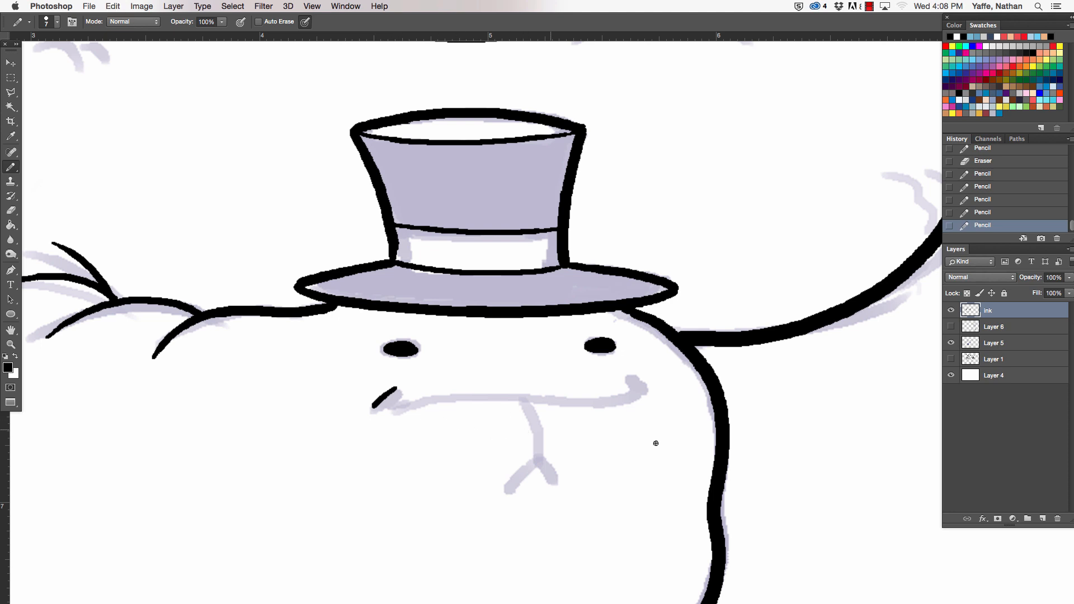
pyautogui.moveTo(391, 398); pyautogui.dragTo(660, 394)
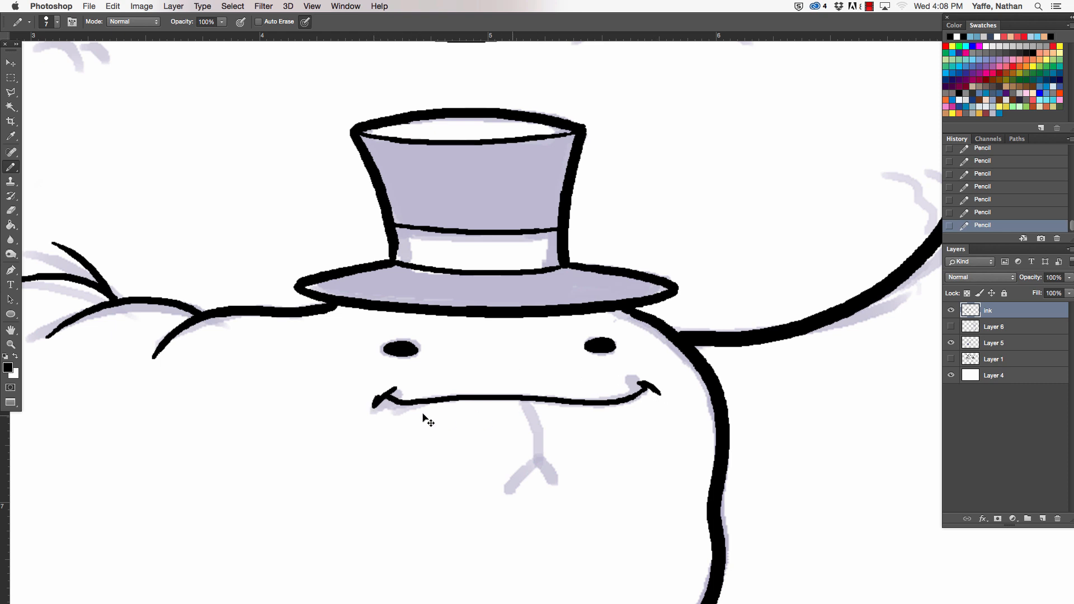
# - Erase the rough ticks at both corners of the snake's smile and redraw them as small curved strokes
pyautogui.press('super+z')
pyautogui.press('e')
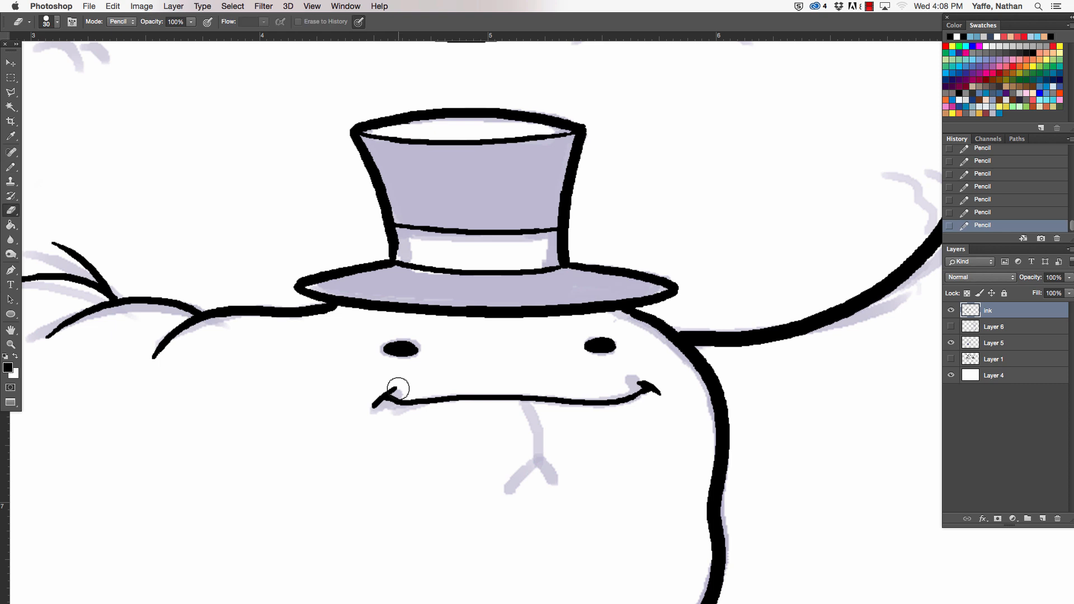
pyautogui.moveTo(398, 384)
pyautogui.mouseDown()
pyautogui.moveTo(372, 400)
pyautogui.moveTo(392, 408)
pyautogui.moveTo(379, 385)
pyautogui.moveTo(363, 399)
pyautogui.mouseUp()
pyautogui.press('b')
pyautogui.press('e')
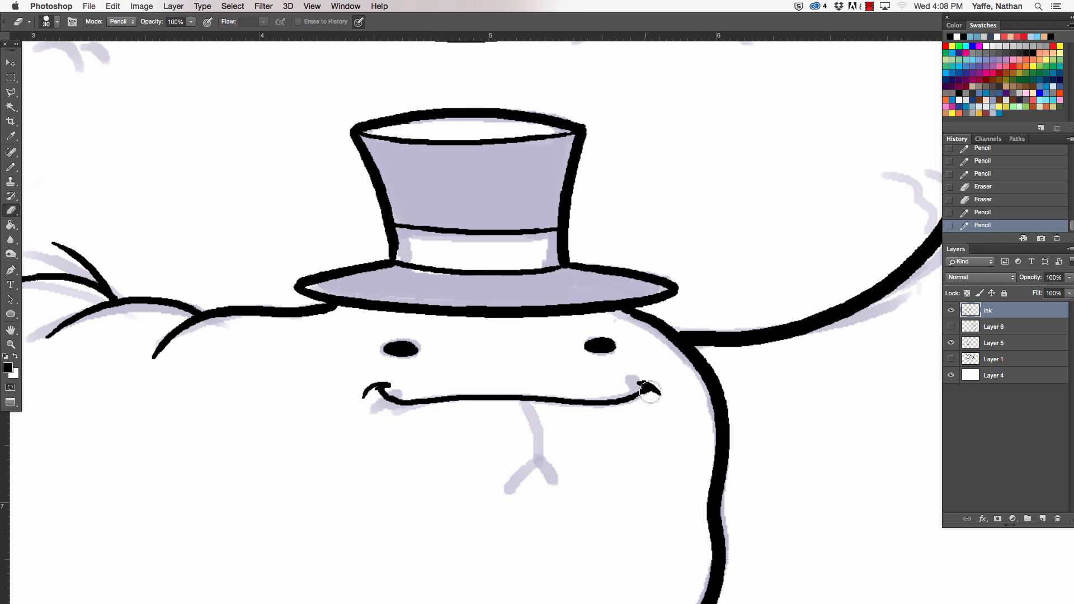
pyautogui.moveTo(653, 387)
pyautogui.mouseDown()
pyautogui.moveTo(643, 376)
pyautogui.moveTo(655, 400)
pyautogui.moveTo(666, 397)
pyautogui.mouseUp()
pyautogui.press('b')
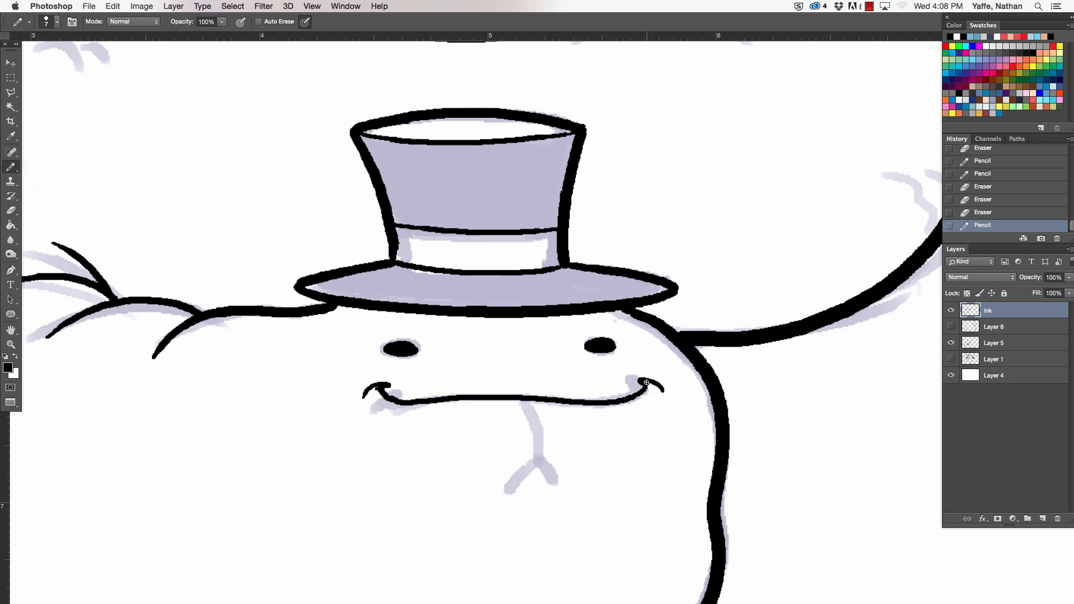
pyautogui.click(646, 383)
# - Ink the two short wrinkles at the upper left of the bottom coil and the three curved marks along its left side
pyautogui.moveTo(460, 311); pyautogui.dragTo(643, 425)
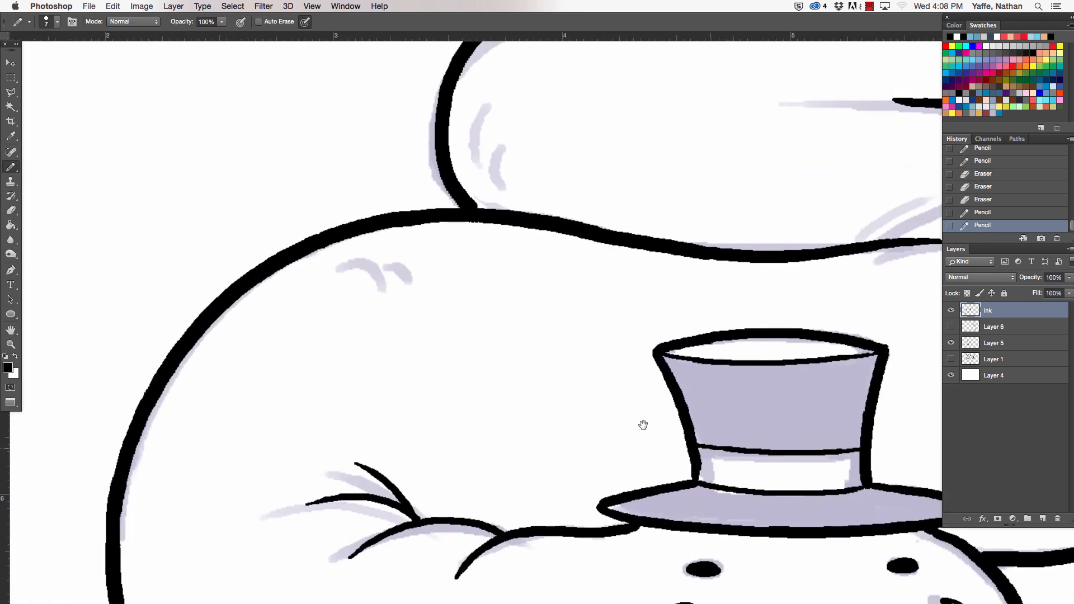
pyautogui.moveTo(337, 264)
pyautogui.mouseDown()
pyautogui.moveTo(383, 292)
pyautogui.moveTo(410, 287)
pyautogui.mouseUp()
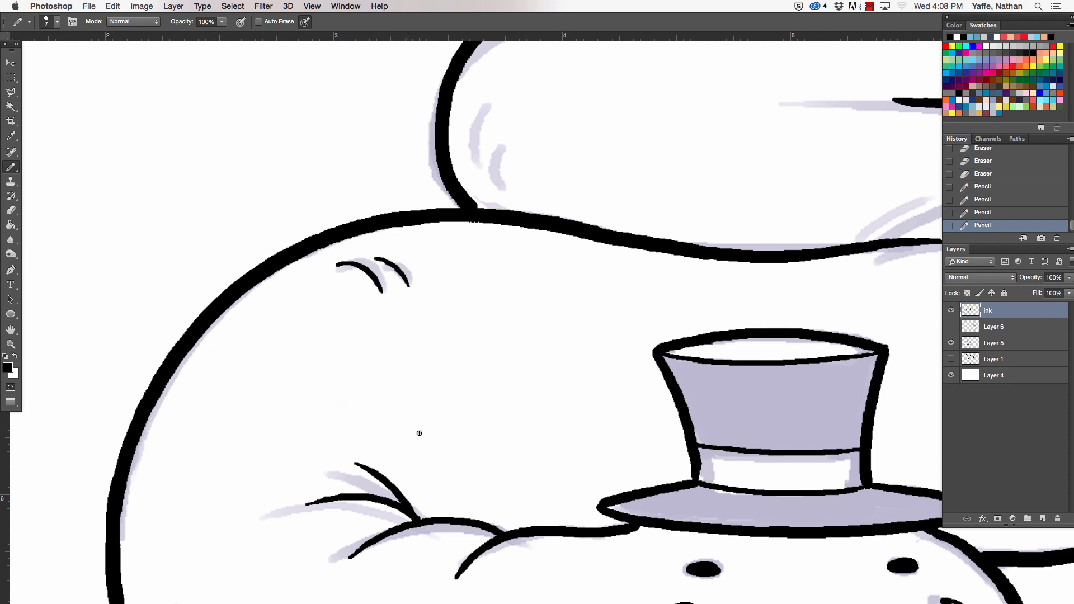
pyautogui.moveTo(486, 347)
pyautogui.mouseDown()
pyautogui.moveTo(486, 156)
pyautogui.moveTo(447, 115)
pyautogui.mouseUp()
pyautogui.click(167, 273)
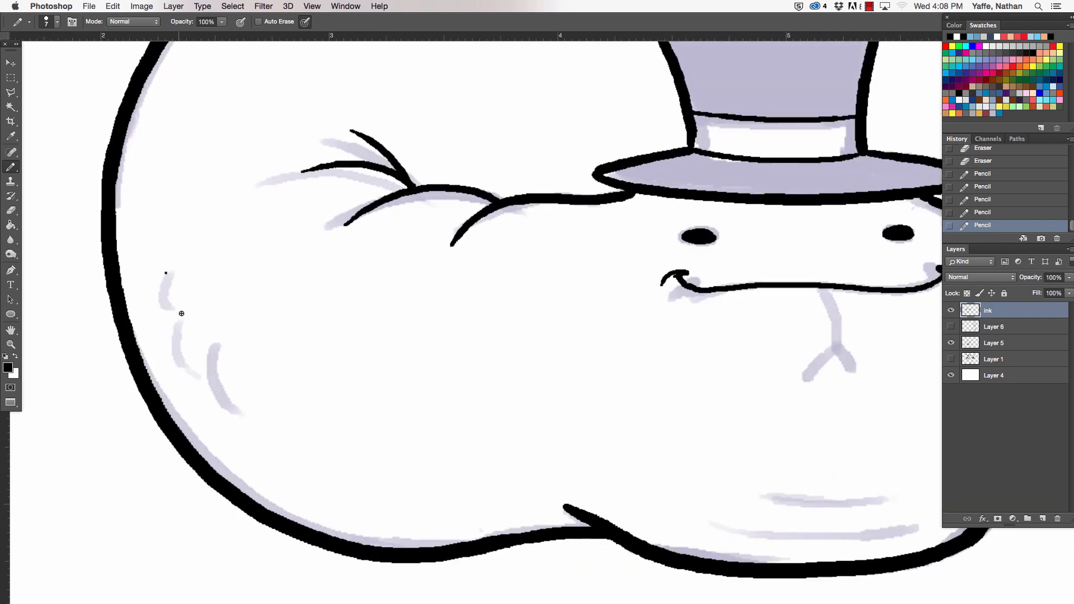
pyautogui.moveTo(168, 271)
pyautogui.mouseDown()
pyautogui.moveTo(187, 364)
pyautogui.moveTo(243, 417)
pyautogui.mouseUp()
# - Ink two long, gently curved lines beneath the snake's face, redoing the upper one slightly higher
pyautogui.moveTo(714, 468); pyautogui.dragTo(388, 379)
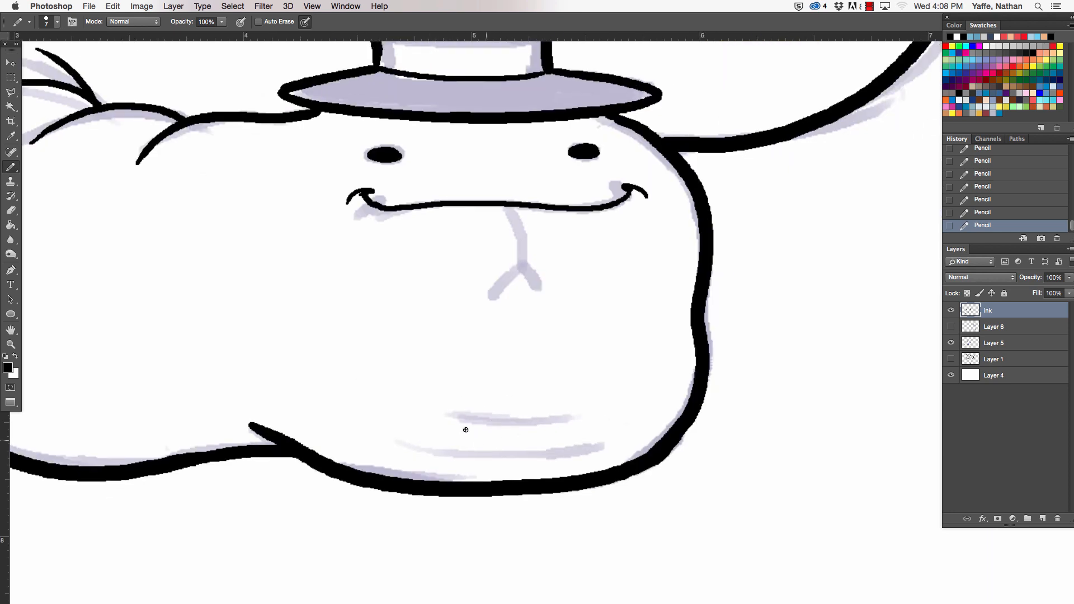
pyautogui.moveTo(441, 414); pyautogui.dragTo(598, 424)
pyautogui.press('super+z')
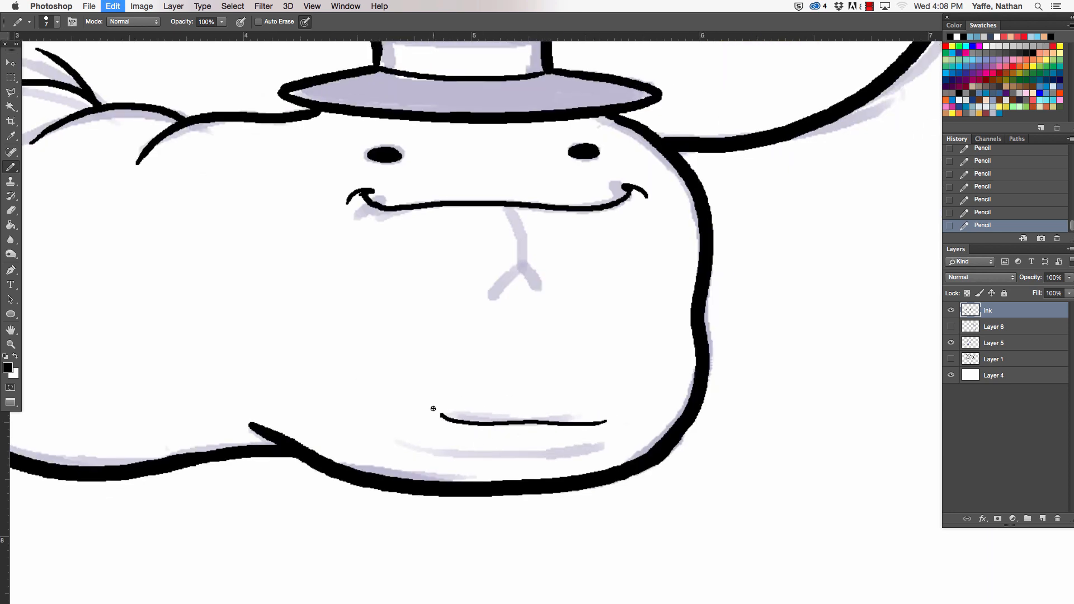
pyautogui.moveTo(433, 410); pyautogui.dragTo(611, 412)
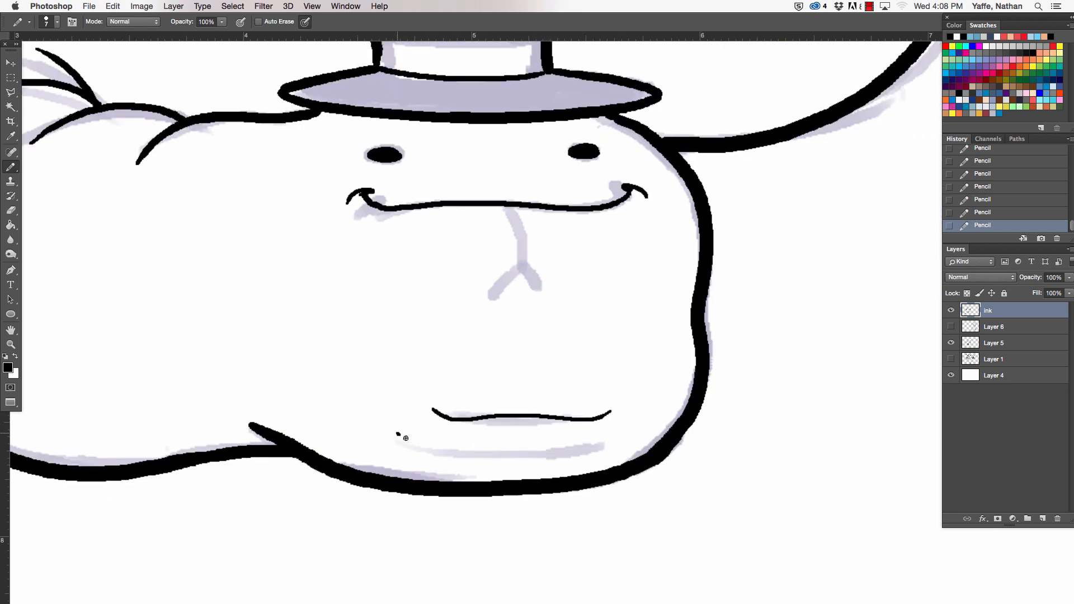
pyautogui.moveTo(406, 438)
pyautogui.mouseDown()
pyautogui.moveTo(569, 444)
pyautogui.moveTo(649, 422)
pyautogui.mouseUp()
pyautogui.press('e')
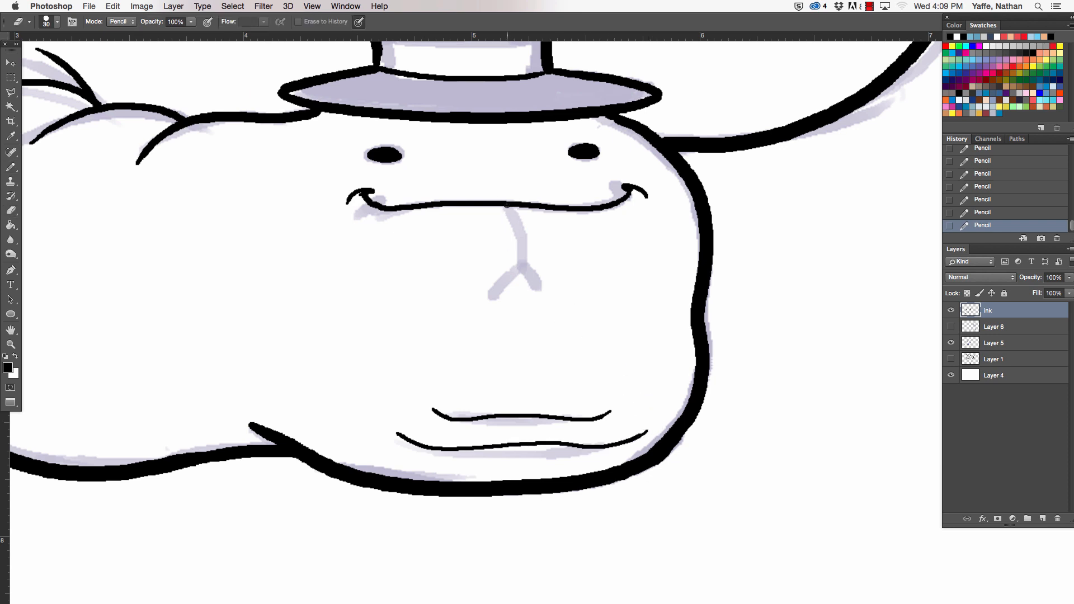
pyautogui.press('b')
# - Ink three crease lines fanning out of the fold above the hat and two wrinkle strokes at that coil's right bend
pyautogui.moveTo(531, 217)
pyautogui.mouseDown()
pyautogui.moveTo(521, 366)
pyautogui.moveTo(557, 524)
pyautogui.mouseUp()
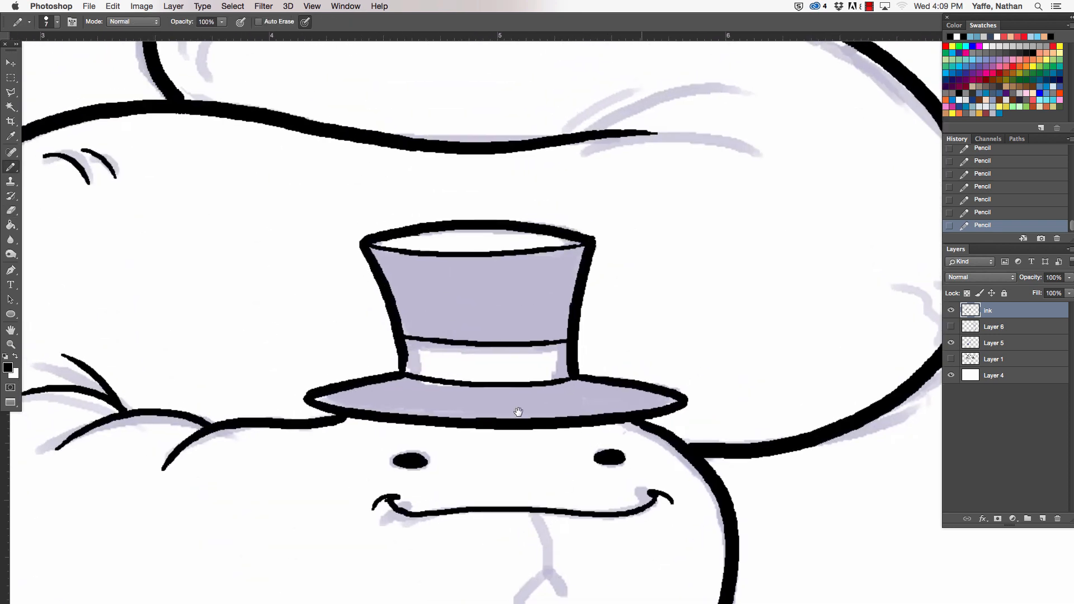
pyautogui.moveTo(518, 412); pyautogui.dragTo(436, 431)
pyautogui.moveTo(326, 231); pyautogui.dragTo(493, 213)
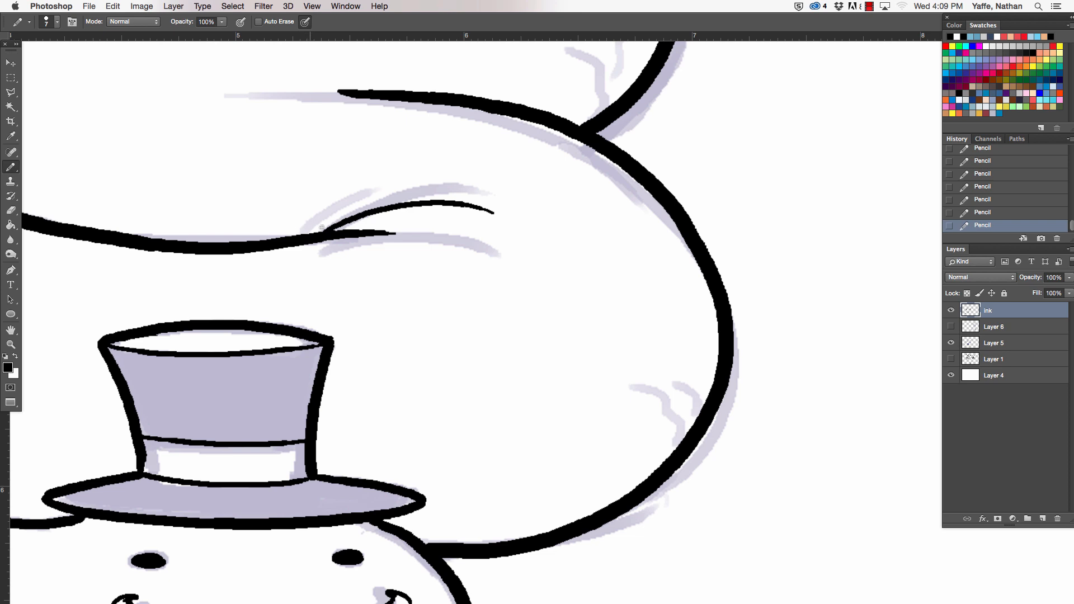
pyautogui.moveTo(313, 238)
pyautogui.mouseDown()
pyautogui.moveTo(346, 231)
pyautogui.moveTo(441, 253)
pyautogui.mouseUp()
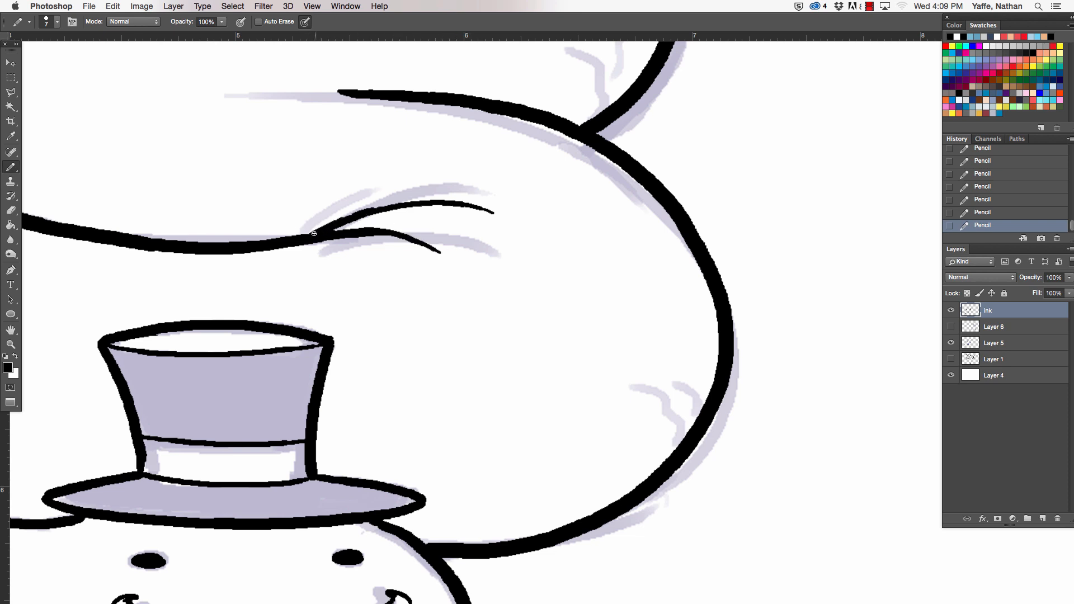
pyautogui.moveTo(314, 233)
pyautogui.mouseDown()
pyautogui.moveTo(373, 190)
pyautogui.moveTo(407, 186)
pyautogui.mouseUp()
pyautogui.moveTo(621, 380)
pyautogui.mouseDown()
pyautogui.moveTo(658, 447)
pyautogui.moveTo(647, 459)
pyautogui.mouseUp()
pyautogui.moveTo(672, 398); pyautogui.dragTo(671, 410)
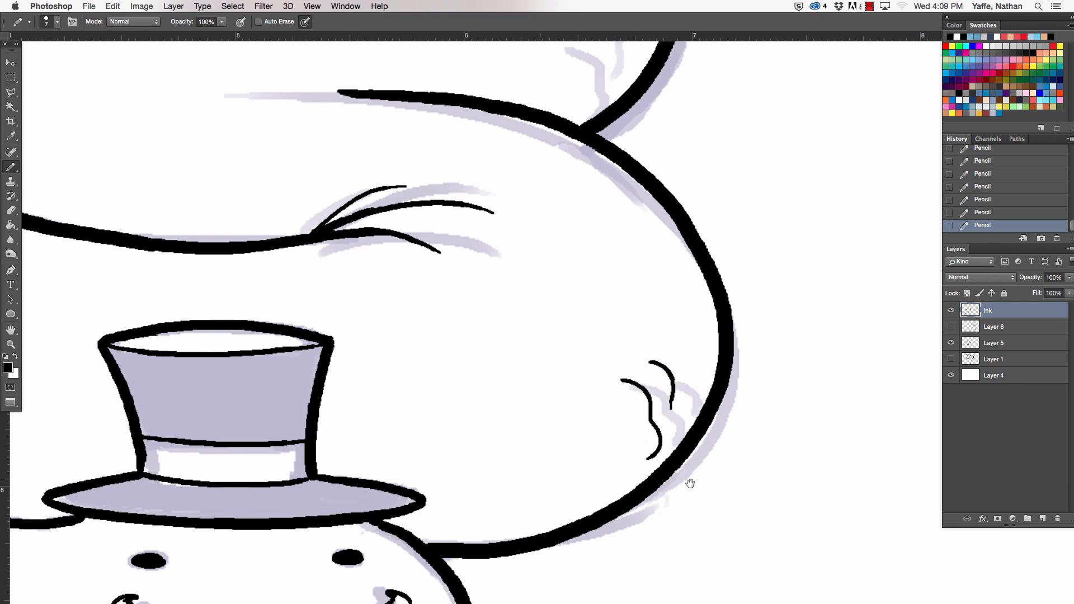
# - Extend the middle fold line leftward with a thin taper and ink short curved marks inside the middle coil's left bend
pyautogui.moveTo(404, 197); pyautogui.dragTo(691, 484)
pyautogui.moveTo(548, 382); pyautogui.dragTo(627, 379)
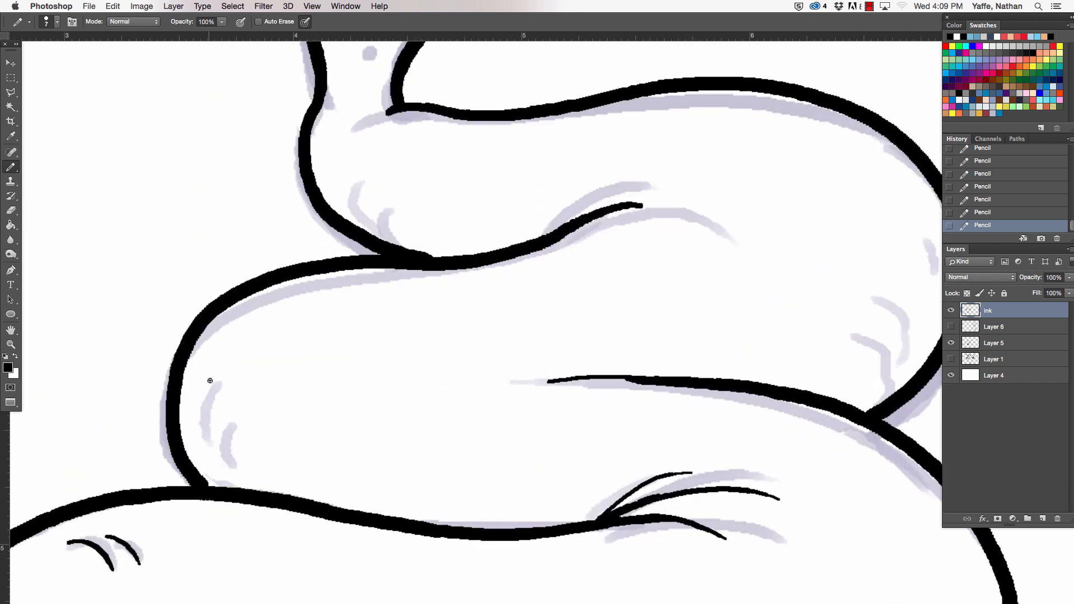
pyautogui.moveTo(211, 376); pyautogui.dragTo(217, 438)
pyautogui.press('super+z')
pyautogui.moveTo(214, 380); pyautogui.dragTo(212, 431)
# - Ink a wavy wrinkle and two short curved marks inside the upper coil's right bend
pyautogui.moveTo(456, 334); pyautogui.dragTo(300, 384)
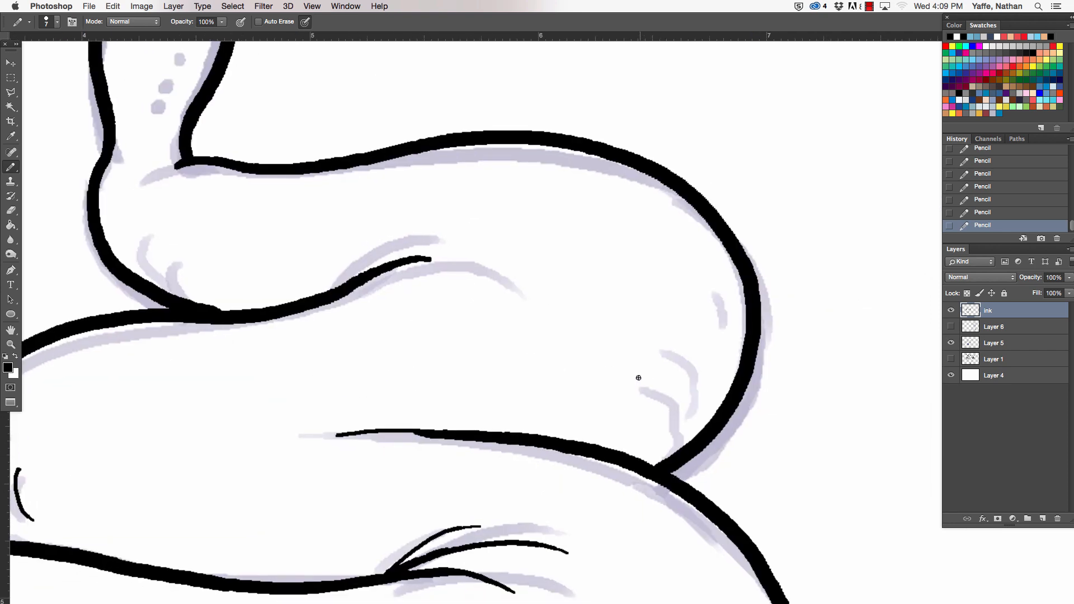
pyautogui.moveTo(638, 378); pyautogui.dragTo(654, 441)
pyautogui.moveTo(670, 356); pyautogui.dragTo(683, 400)
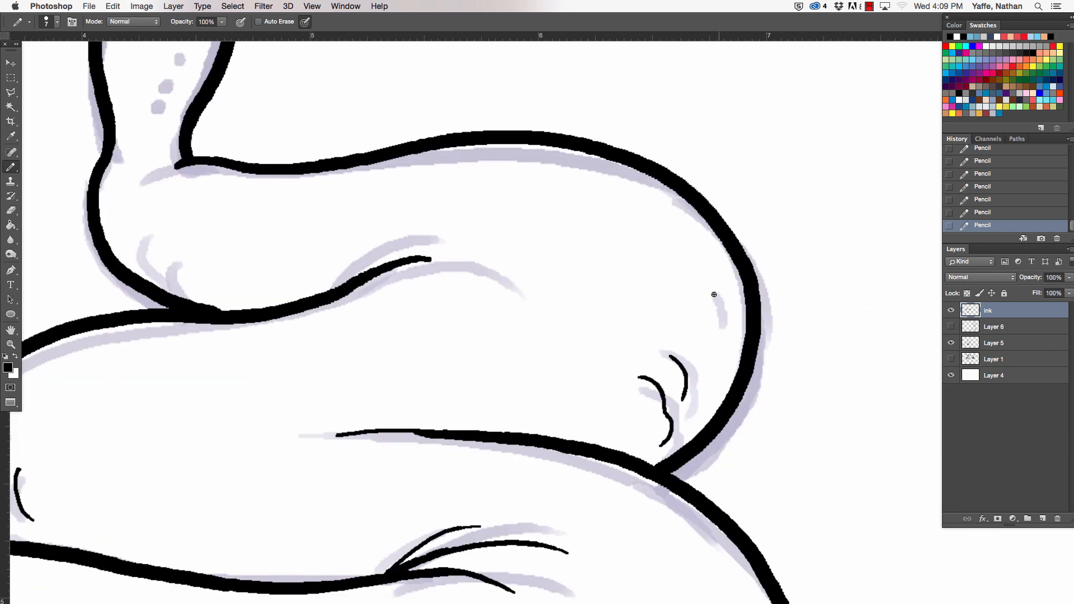
pyautogui.moveTo(715, 290); pyautogui.dragTo(722, 324)
# - Fork the end of the upper fold into two tapered creases and ink two short marks at the bend below the tail
pyautogui.moveTo(351, 276)
pyautogui.mouseDown()
pyautogui.moveTo(432, 242)
pyautogui.moveTo(464, 265)
pyautogui.moveTo(450, 259)
pyautogui.mouseUp()
pyautogui.press('e')
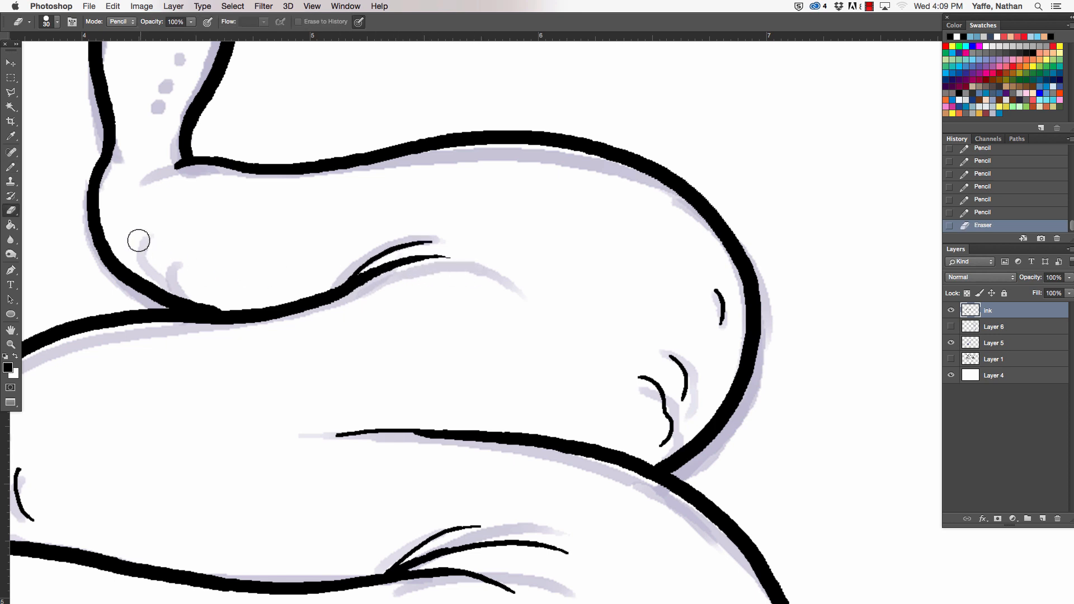
pyautogui.press('b')
pyautogui.moveTo(137, 230)
pyautogui.mouseDown()
pyautogui.moveTo(149, 267)
pyautogui.moveTo(177, 285)
pyautogui.mouseUp()
# - Ink the crease at the base of the tail and stipple small dots up the inside of the tail
pyautogui.moveTo(228, 228); pyautogui.dragTo(405, 461)
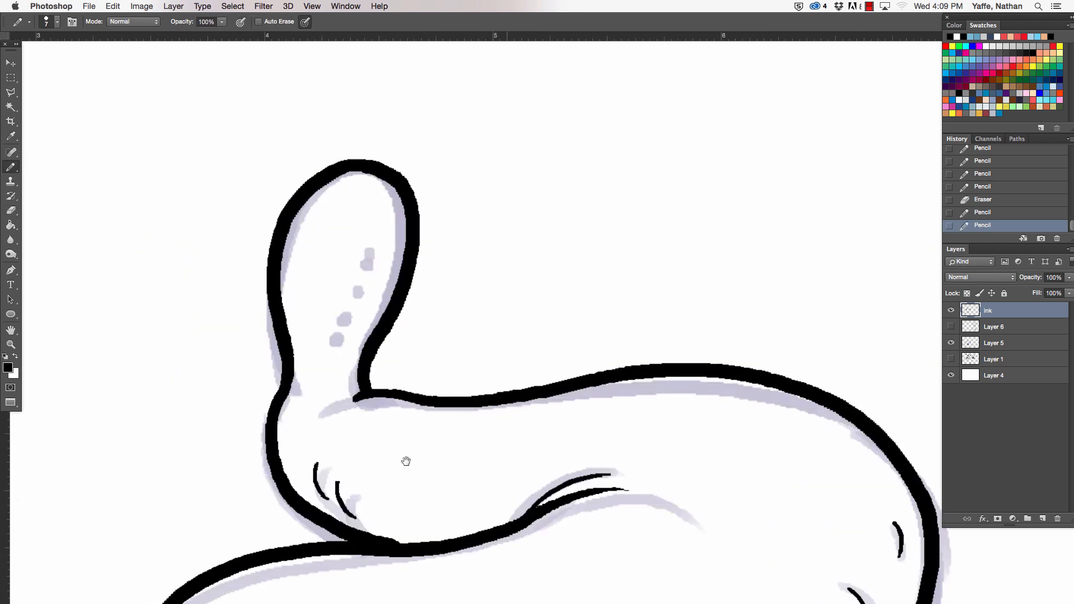
pyautogui.moveTo(329, 411); pyautogui.dragTo(361, 388)
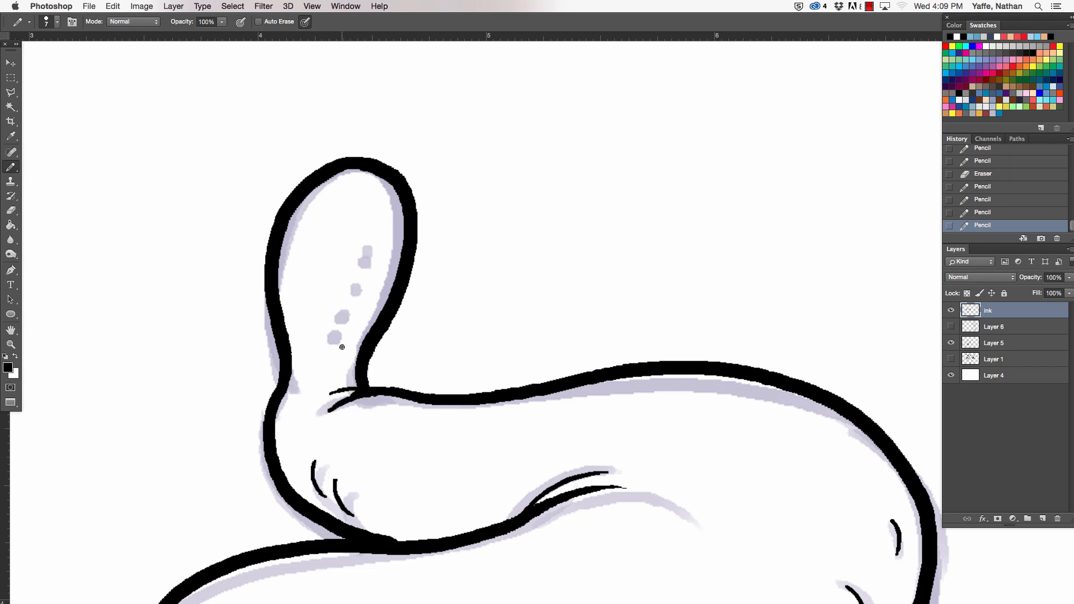
pyautogui.click(344, 345)
pyautogui.click(353, 327)
pyautogui.click(362, 315)
pyautogui.click(362, 293)
pyautogui.press('super+minus')
# - Lengthen the lower crease of the upper fold and add a thin second stroke at the left tip of the middle fold
pyautogui.moveTo(675, 415); pyautogui.dragTo(522, 237)
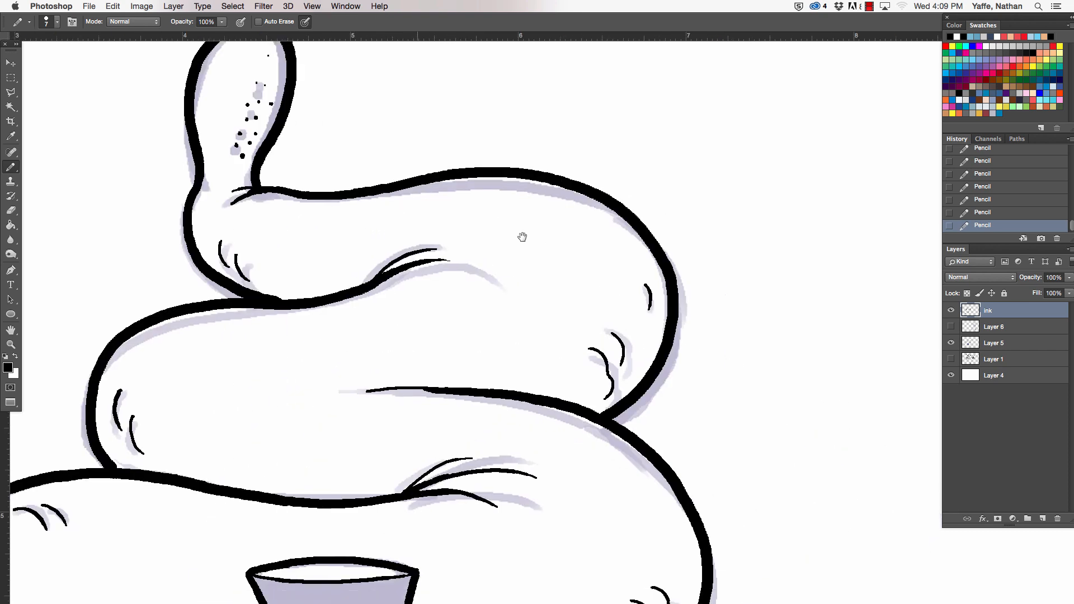
pyautogui.moveTo(422, 266); pyautogui.dragTo(475, 271)
pyautogui.press('e')
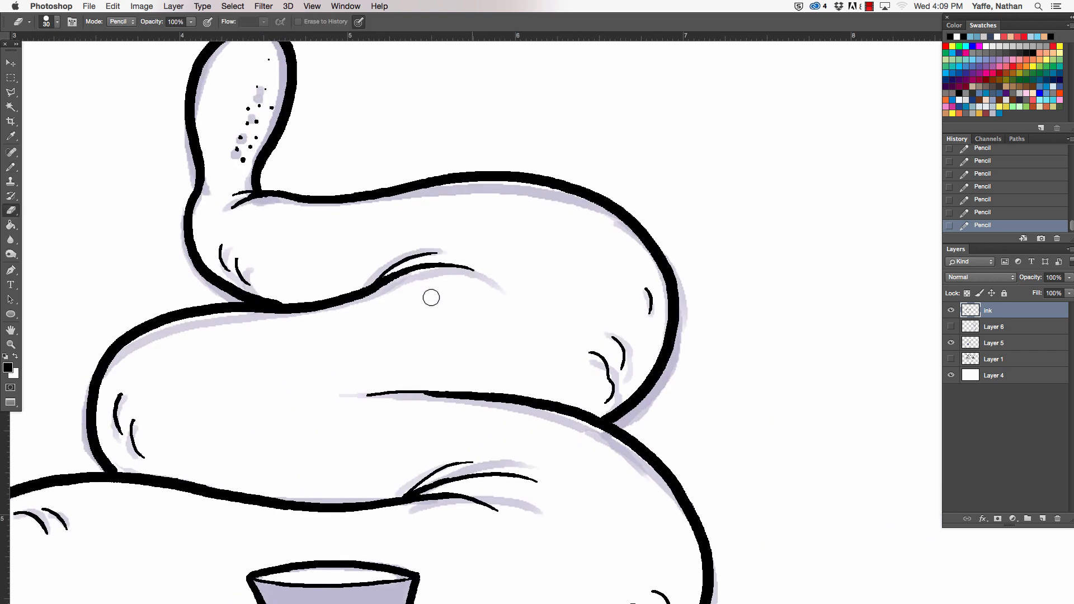
pyautogui.scroll(-5, 696, 424)
pyautogui.press('b')
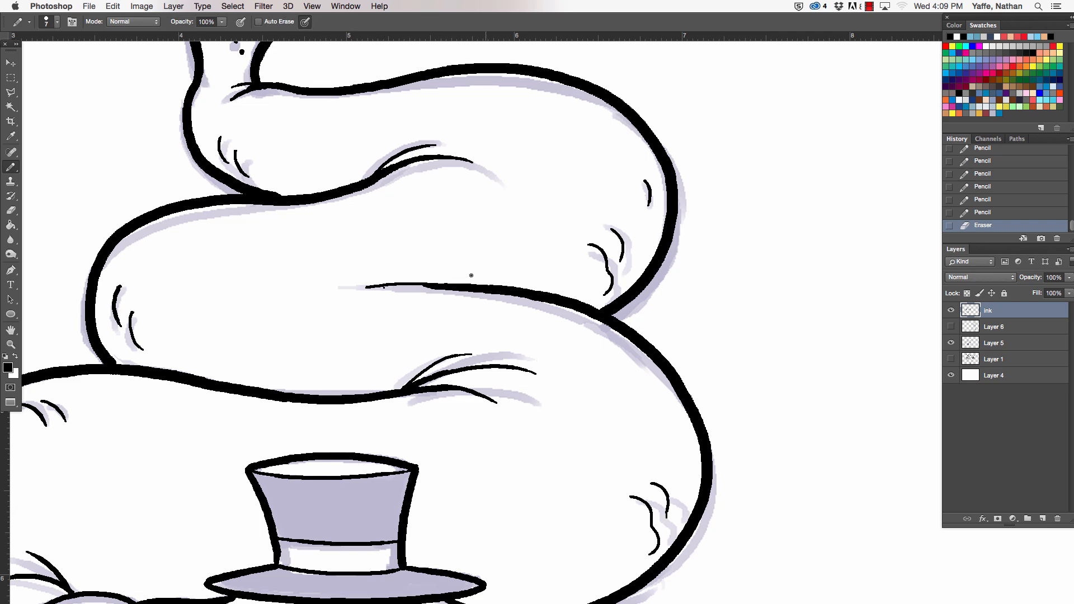
pyautogui.moveTo(385, 287); pyautogui.dragTo(468, 288)
# - Erase and redraw the upper marks in the middle coil's left bend, and trim the wrinkle at the upper coil's right bend
pyautogui.press('e')
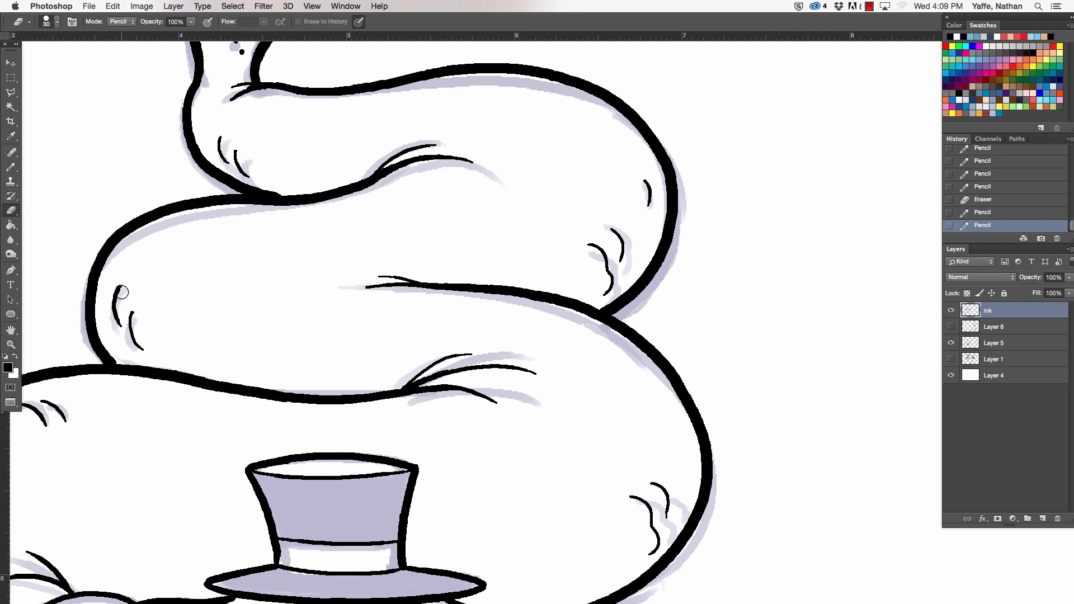
pyautogui.moveTo(120, 289); pyautogui.dragTo(128, 297)
pyautogui.click(119, 305)
pyautogui.press('b')
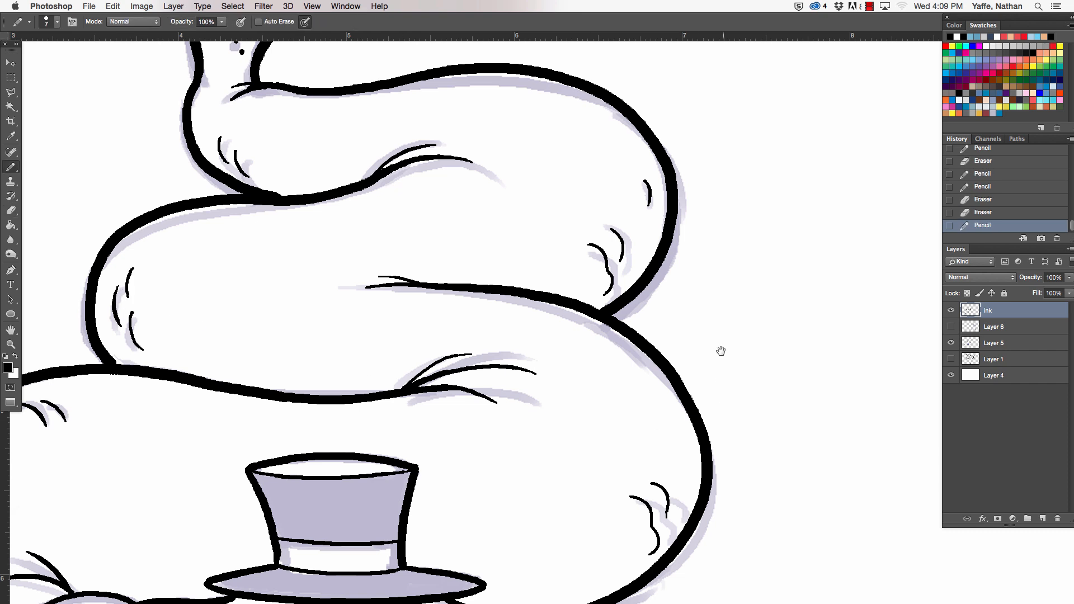
pyautogui.moveTo(616, 322); pyautogui.dragTo(612, 269)
pyautogui.press('e')
pyautogui.click(582, 192)
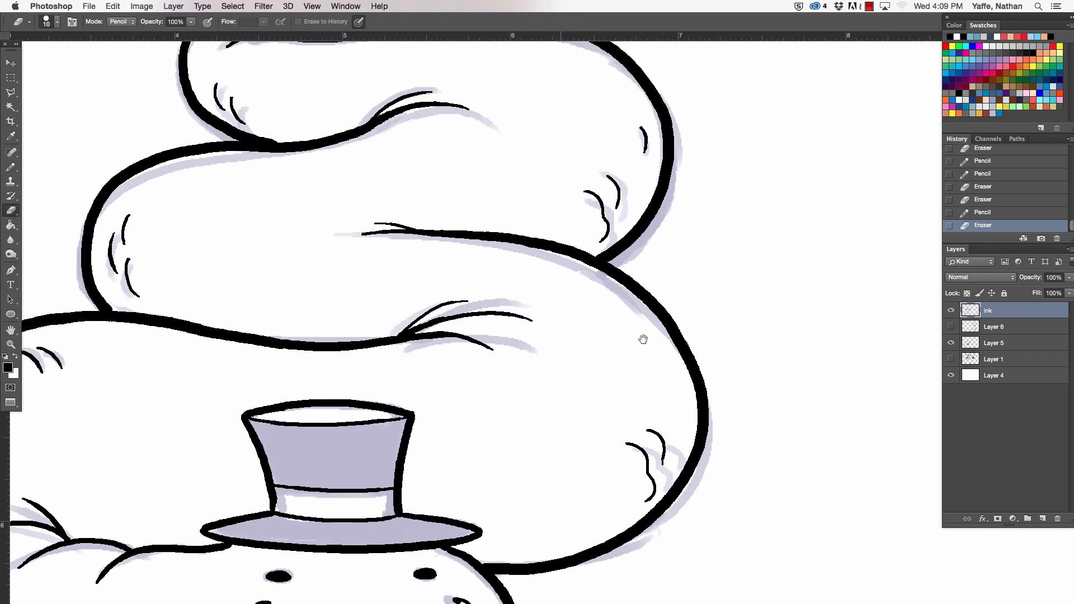
# - Thicken the fold lines left of the hat and extend the fold at the lower left of the head to a tapered point
pyautogui.moveTo(643, 339)
pyautogui.mouseDown()
pyautogui.moveTo(719, 237)
pyautogui.moveTo(726, 208)
pyautogui.mouseUp()
pyautogui.press('b')
pyautogui.moveTo(304, 304); pyautogui.dragTo(332, 308)
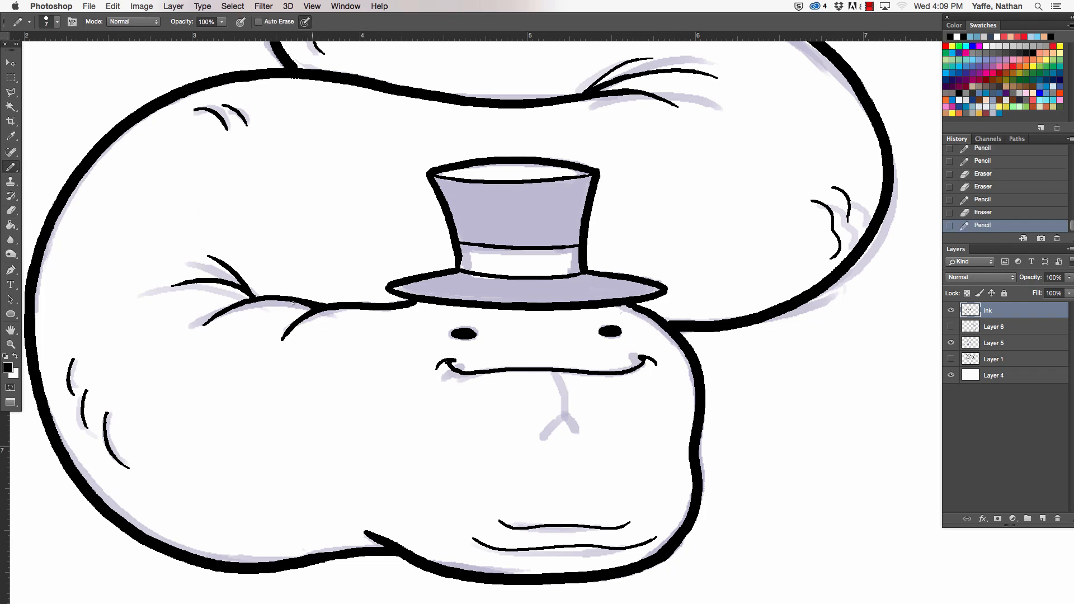
pyautogui.moveTo(258, 294)
pyautogui.mouseDown()
pyautogui.moveTo(334, 305)
pyautogui.moveTo(300, 298)
pyautogui.moveTo(335, 306)
pyautogui.mouseUp()
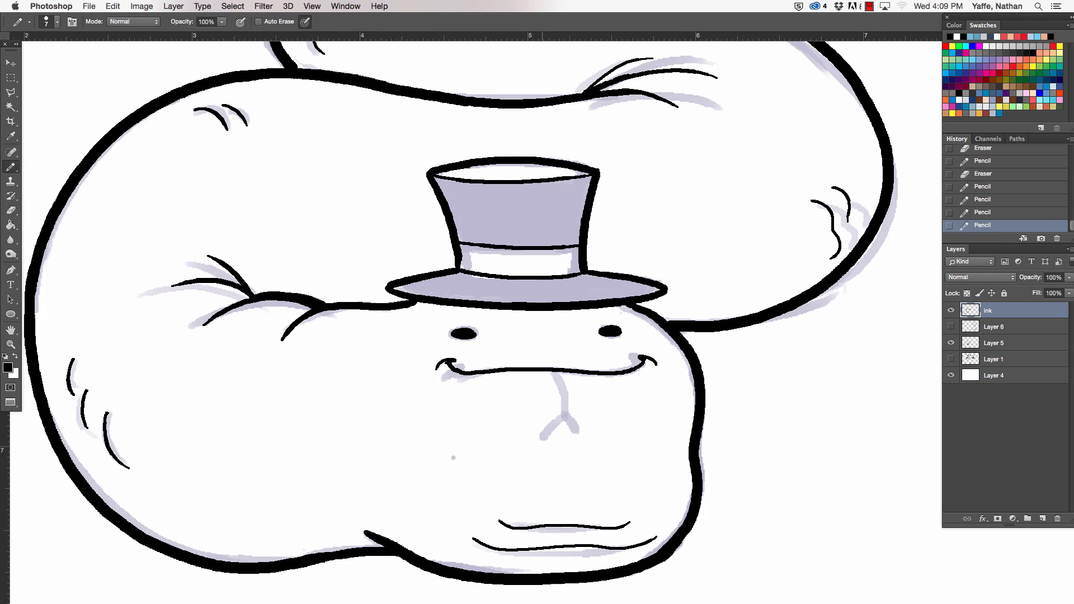
pyautogui.moveTo(355, 520)
pyautogui.mouseDown()
pyautogui.moveTo(371, 530)
pyautogui.moveTo(356, 521)
pyautogui.mouseUp()
# - Ink the forked tongue hanging from the smile and clean up its fork with thinner, tapered tips
pyautogui.moveTo(553, 373)
pyautogui.mouseDown()
pyautogui.moveTo(561, 416)
pyautogui.moveTo(554, 373)
pyautogui.mouseUp()
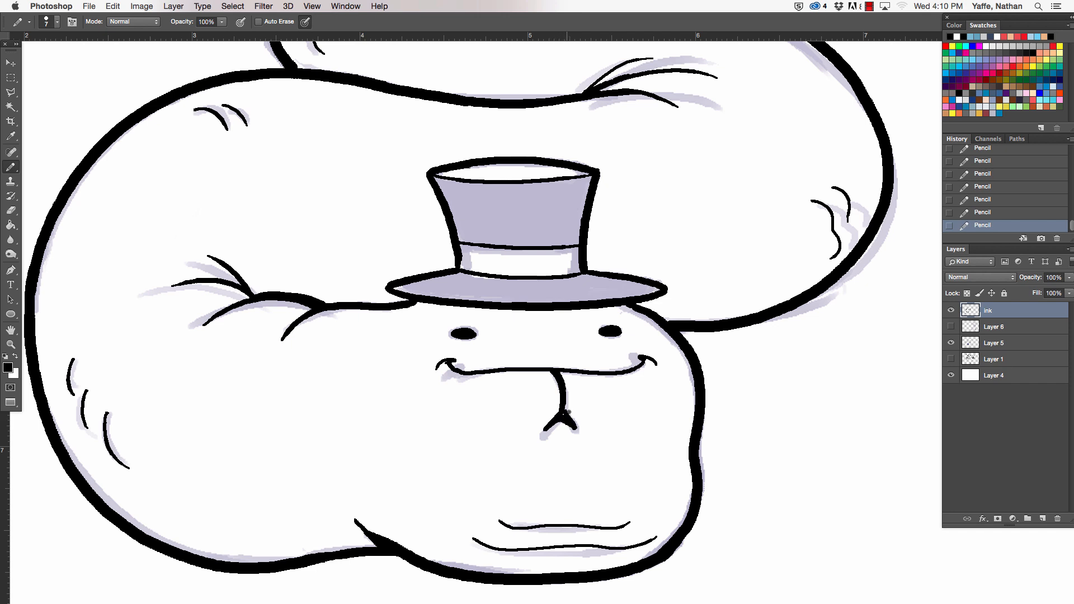
pyautogui.press('e')
pyautogui.moveTo(569, 410)
pyautogui.mouseDown()
pyautogui.moveTo(584, 436)
pyautogui.moveTo(566, 424)
pyautogui.moveTo(542, 434)
pyautogui.moveTo(569, 419)
pyautogui.moveTo(577, 435)
pyautogui.moveTo(563, 407)
pyautogui.mouseUp()
pyautogui.press('b')
pyautogui.press('e')
pyautogui.press('b')
pyautogui.press('super+z')
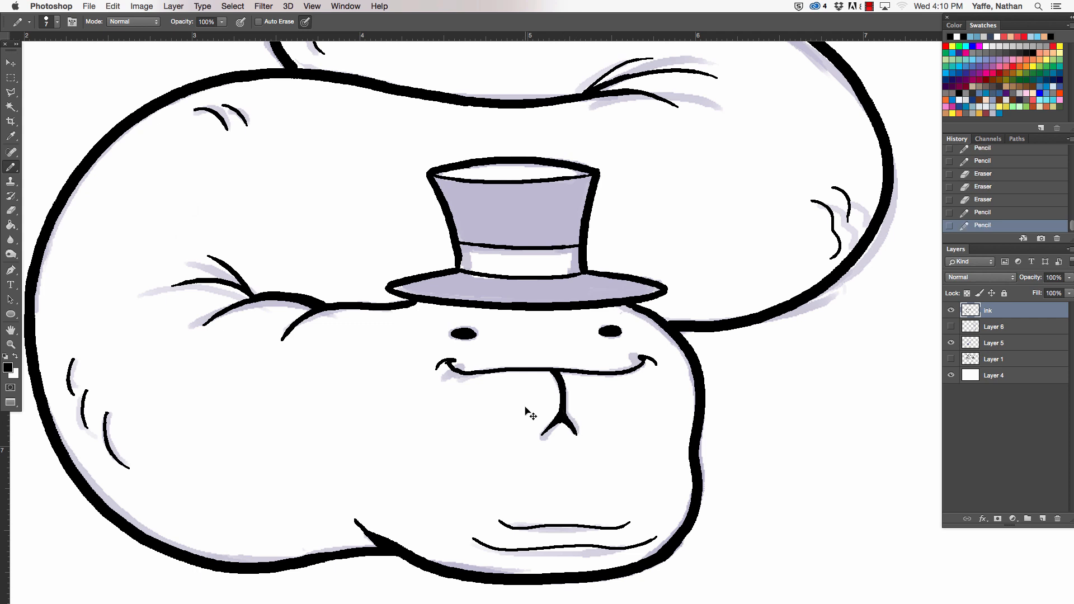
# - Add a small pencil stroke to the crease at the base of the tail and check the whole drawing
pyautogui.press('super+minus')
pyautogui.press('super+minus')
pyautogui.moveTo(667, 349); pyautogui.dragTo(549, 492)
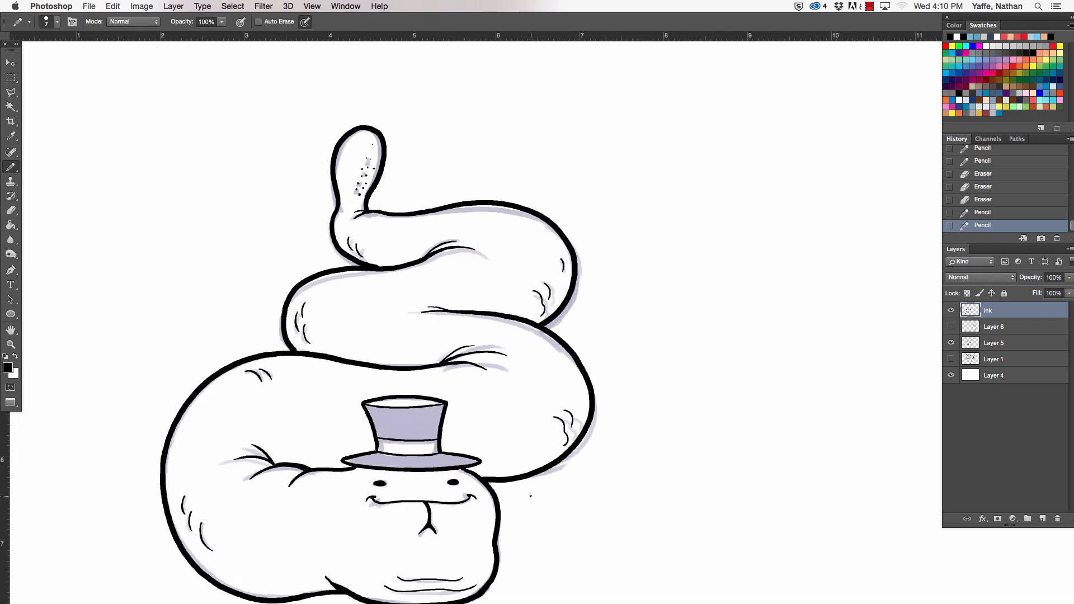
pyautogui.moveTo(350, 222); pyautogui.dragTo(369, 211)
pyautogui.press('super+minus')
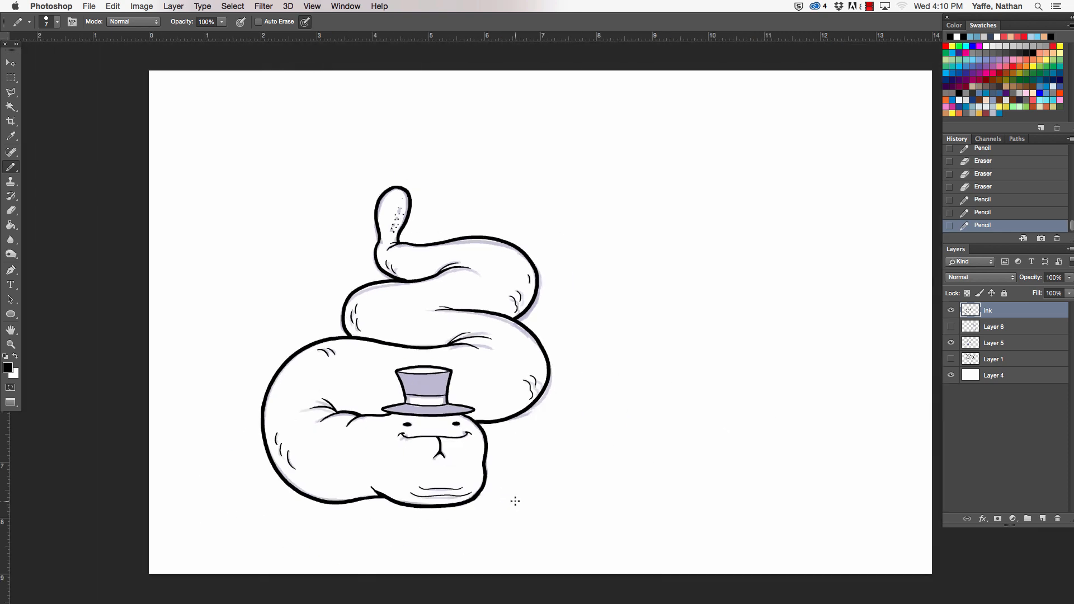
pyautogui.moveTo(722, 421); pyautogui.dragTo(622, 427)
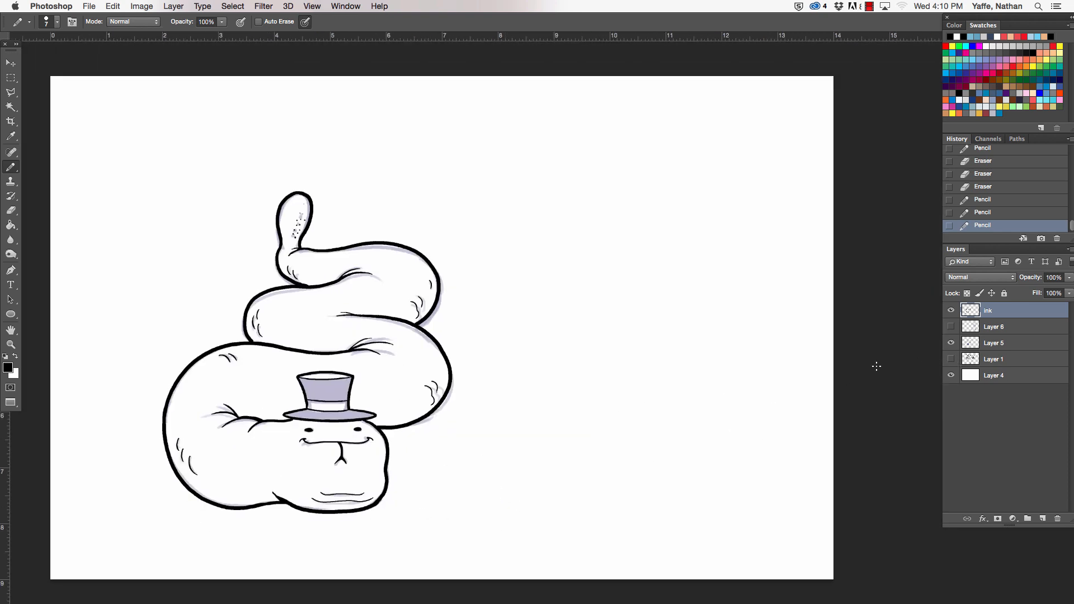
# - Check Layer 1 and hide it again, and show and select Layer 6 with the walking man sketch
pyautogui.click(952, 359)
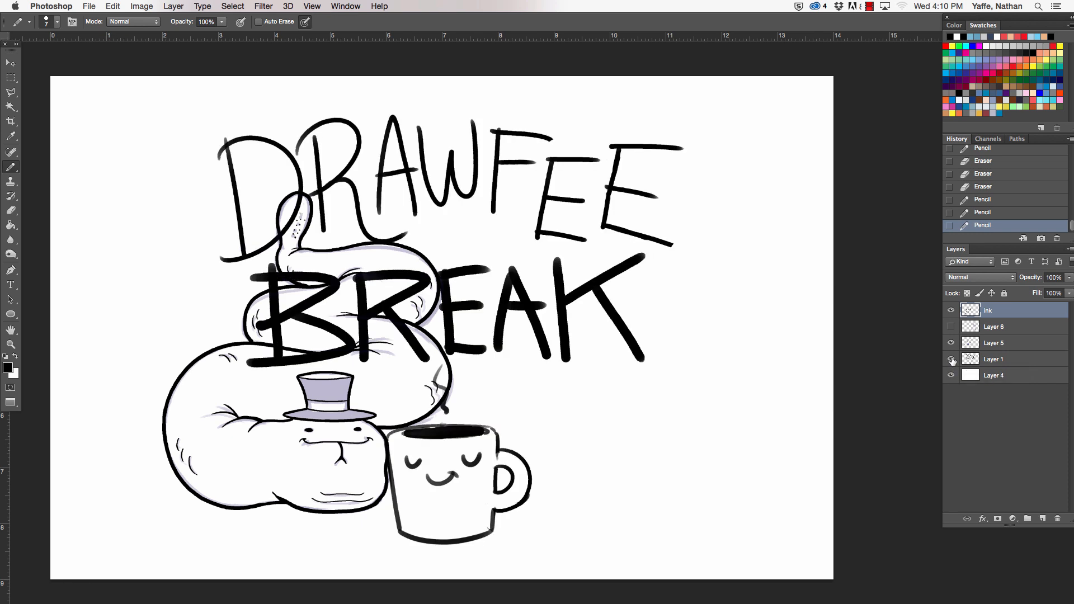
pyautogui.click(951, 359)
pyautogui.click(951, 327)
pyautogui.click(999, 325)
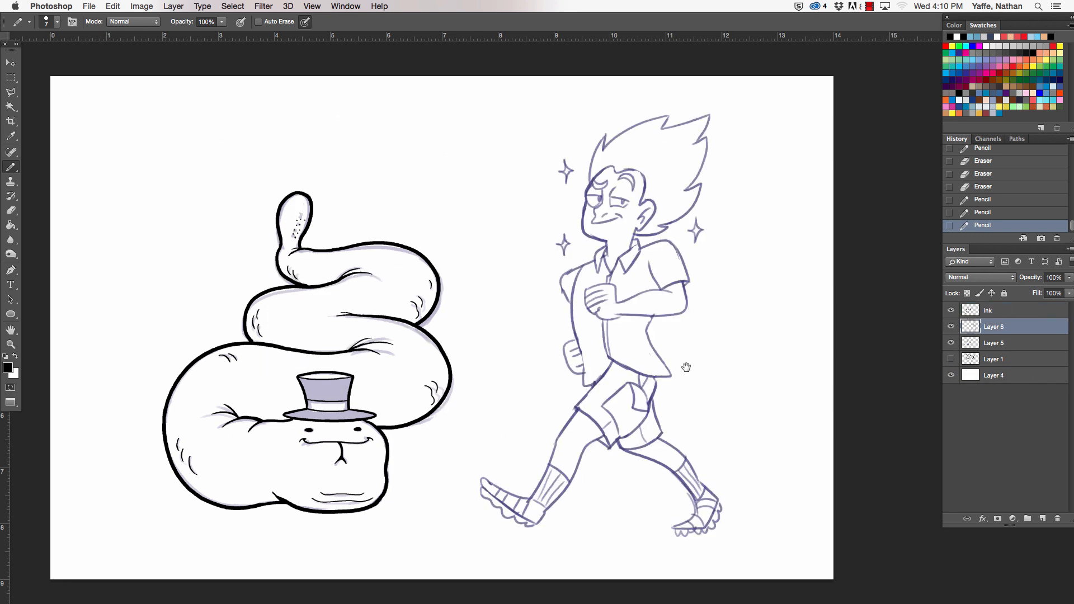
# - Fade the walking man sketch by lowering Layer 6's opacity, and get a slightly larger pencil ready on the Ink layer at the head
pyautogui.hscroll(3, 625, 376)
pyautogui.moveTo(1066, 283); pyautogui.dragTo(1035, 293)
pyautogui.click(1007, 311)
pyautogui.press('z')
pyautogui.moveTo(571, 186); pyautogui.dragTo(629, 106)
pyautogui.moveTo(561, 189); pyautogui.dragTo(465, 297)
pyautogui.press('b')
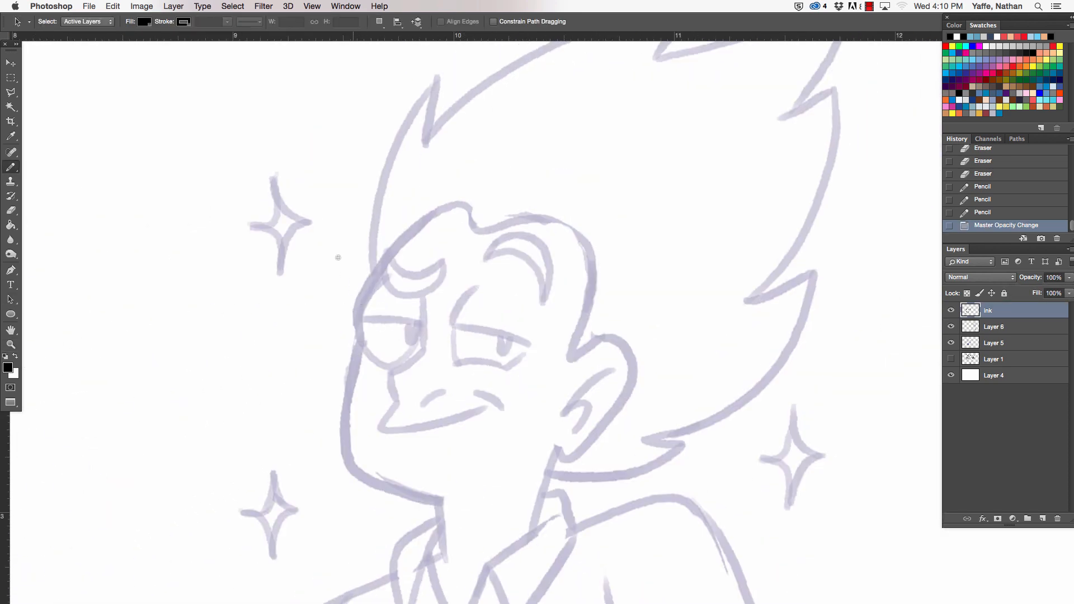
pyautogui.press(']')
pyautogui.press(']')
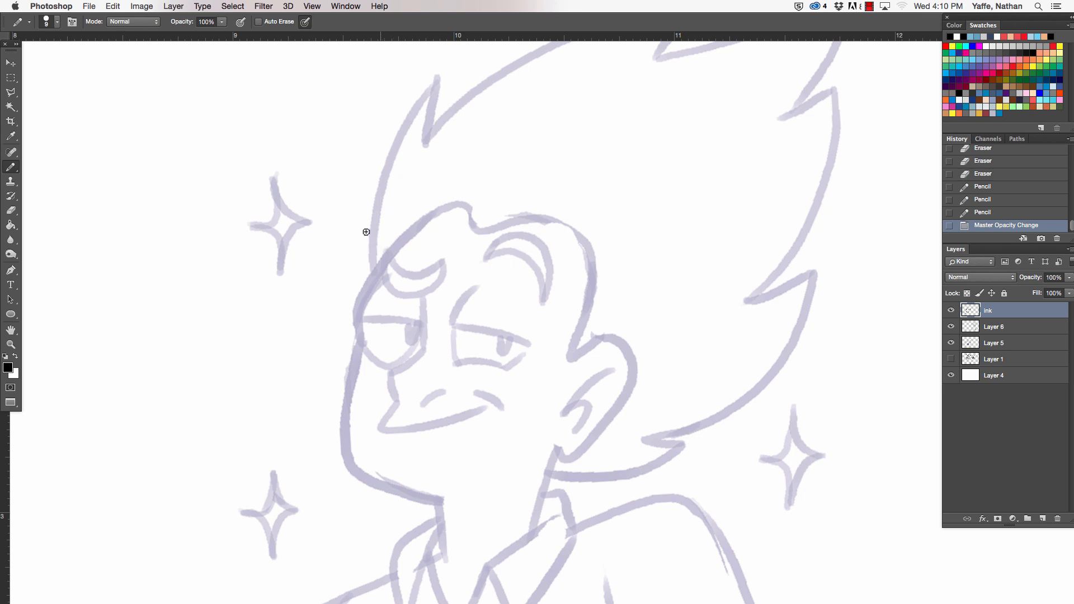
# - Ink the front edge of the hair and the face contour from the brow down around the chin
pyautogui.moveTo(431, 79)
pyautogui.mouseDown()
pyautogui.moveTo(410, 111)
pyautogui.moveTo(373, 280)
pyautogui.mouseUp()
pyautogui.press('e')
pyautogui.click(378, 275)
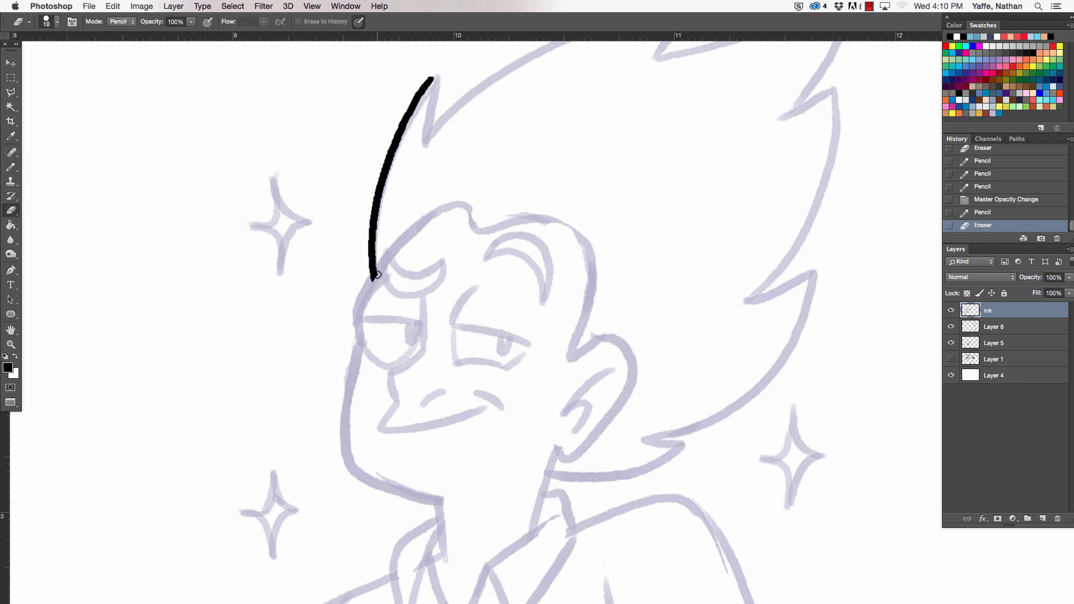
pyautogui.press('b')
pyautogui.moveTo(412, 228); pyautogui.dragTo(366, 347)
pyautogui.press('super+z')
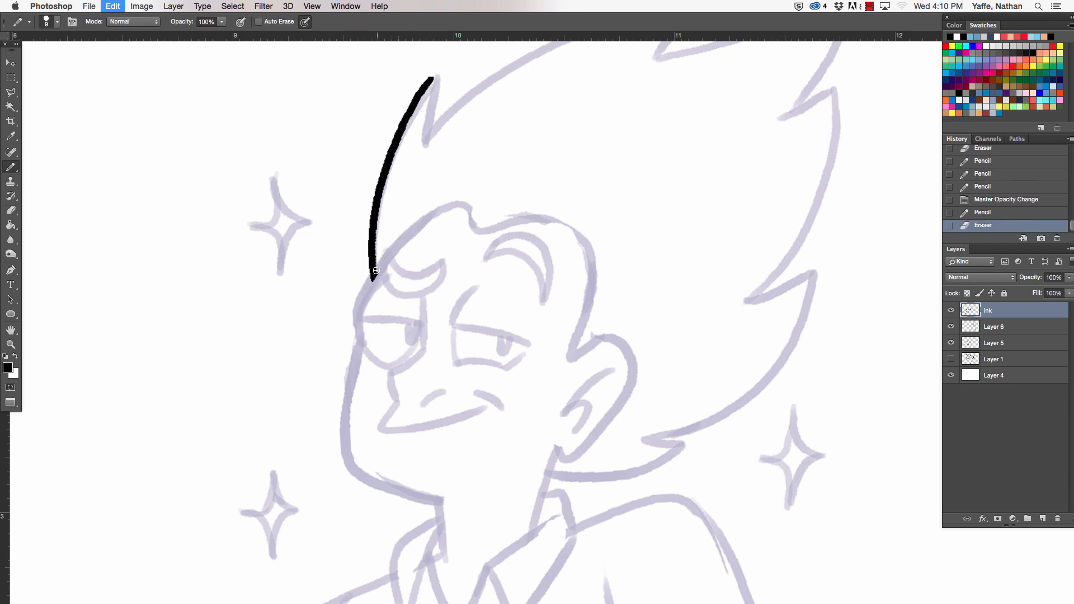
pyautogui.moveTo(376, 272)
pyautogui.mouseDown()
pyautogui.moveTo(354, 324)
pyautogui.moveTo(376, 482)
pyautogui.moveTo(470, 494)
pyautogui.mouseUp()
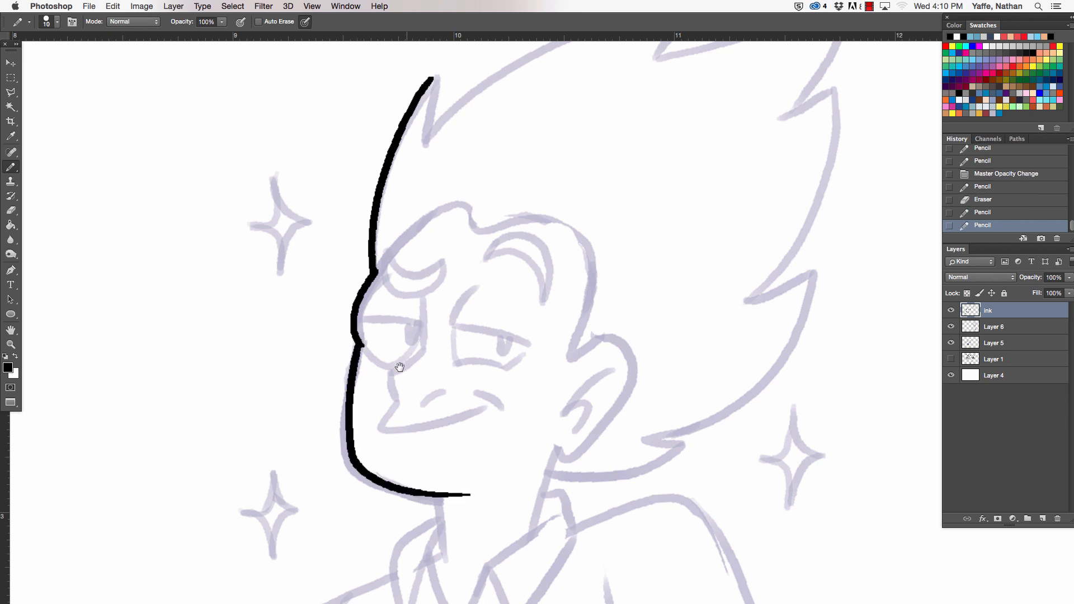
# - Ink the spiky top of the hair from the front tuft to the upper back spikes with a 10 px pencil
pyautogui.moveTo(477, 142); pyautogui.dragTo(401, 358)
pyautogui.press(']')
pyautogui.moveTo(356, 294)
pyautogui.mouseDown()
pyautogui.moveTo(353, 353)
pyautogui.moveTo(613, 217)
pyautogui.moveTo(583, 280)
pyautogui.moveTo(791, 204)
pyautogui.moveTo(697, 338)
pyautogui.moveTo(610, 314)
pyautogui.moveTo(775, 300)
pyautogui.mouseUp()
pyautogui.press('e')
pyautogui.press('b')
pyautogui.moveTo(732, 348)
pyautogui.mouseDown()
pyautogui.moveTo(629, 185)
pyautogui.moveTo(607, 200)
pyautogui.mouseUp()
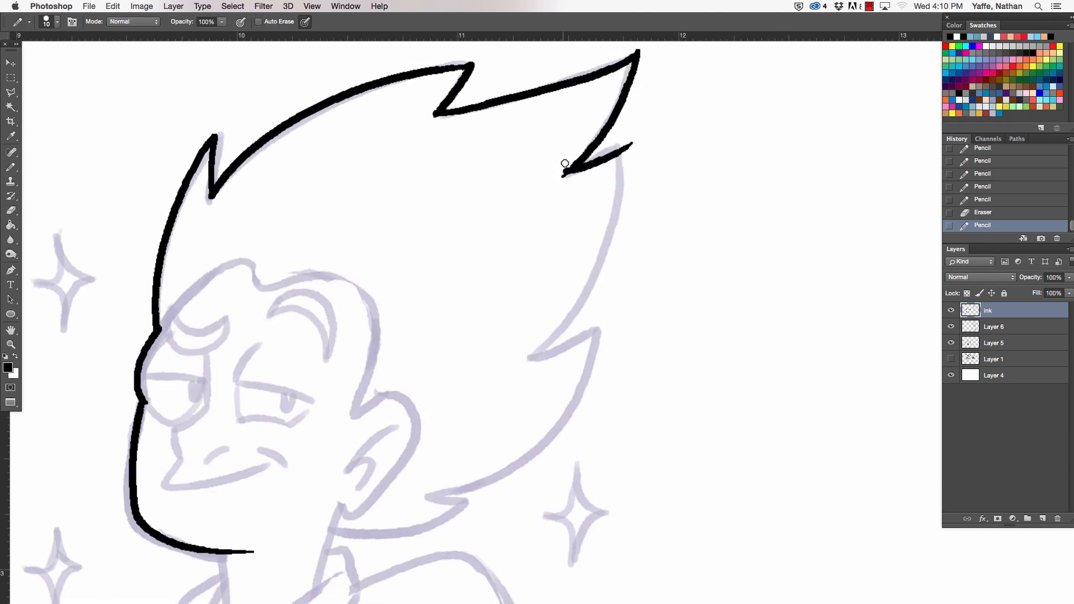
pyautogui.press('e')
pyautogui.press('b')
# - Ink the back of the hair with its lower spikes down to the neck, cleaning up the tips where strokes meet
pyautogui.moveTo(637, 140); pyautogui.dragTo(526, 369)
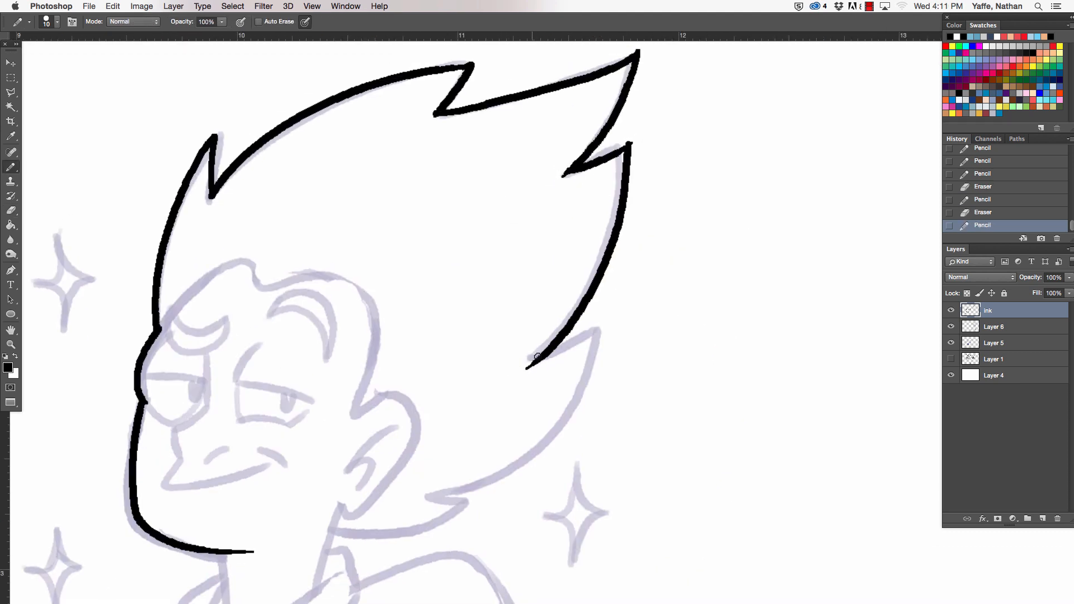
pyautogui.press('e')
pyautogui.moveTo(627, 138); pyautogui.dragTo(635, 142)
pyautogui.press('b')
pyautogui.moveTo(598, 269)
pyautogui.mouseDown()
pyautogui.moveTo(555, 349)
pyautogui.moveTo(621, 312)
pyautogui.moveTo(631, 252)
pyautogui.moveTo(638, 258)
pyautogui.moveTo(456, 408)
pyautogui.moveTo(471, 404)
pyautogui.mouseUp()
pyautogui.press('e')
pyautogui.press('b')
pyautogui.moveTo(361, 441)
pyautogui.mouseDown()
pyautogui.moveTo(465, 429)
pyautogui.moveTo(504, 408)
pyautogui.moveTo(515, 418)
pyautogui.moveTo(461, 408)
pyautogui.moveTo(521, 413)
pyautogui.moveTo(451, 407)
pyautogui.moveTo(523, 416)
pyautogui.moveTo(519, 425)
pyautogui.mouseUp()
pyautogui.press('super+z')
pyautogui.press('super+z')
pyautogui.press('e')
pyautogui.press('b')
# - Ink both neck lines, the outer edge of the far collar, and the far shoulder and sleeve
pyautogui.moveTo(372, 417); pyautogui.dragTo(346, 503)
pyautogui.scroll(-10, 347, 513)
pyautogui.hscroll(-8, 348, 513)
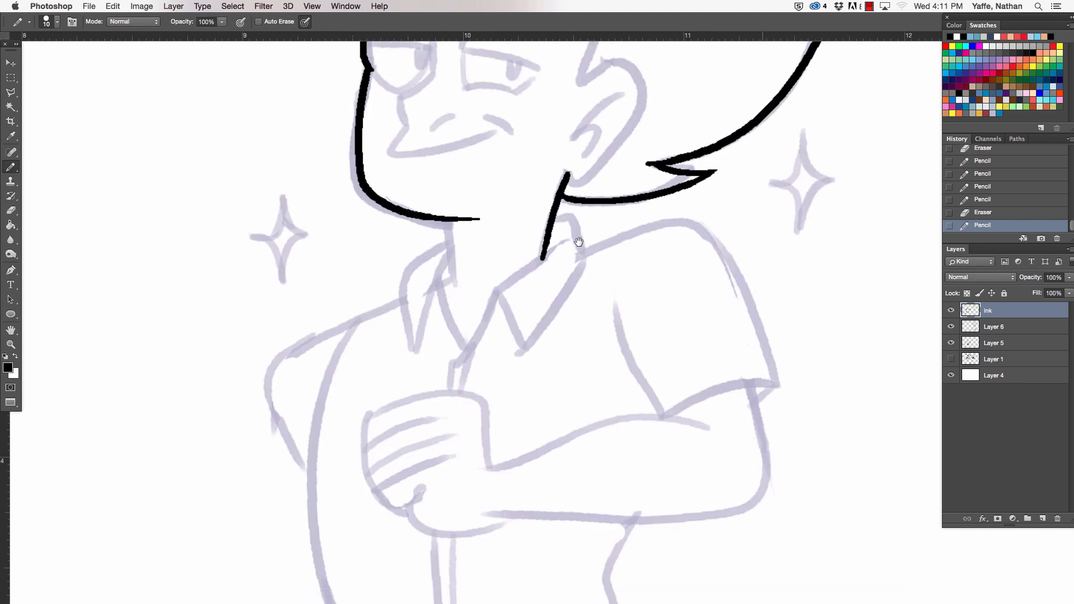
pyautogui.moveTo(453, 291)
pyautogui.mouseDown()
pyautogui.moveTo(445, 224)
pyautogui.moveTo(406, 332)
pyautogui.mouseUp()
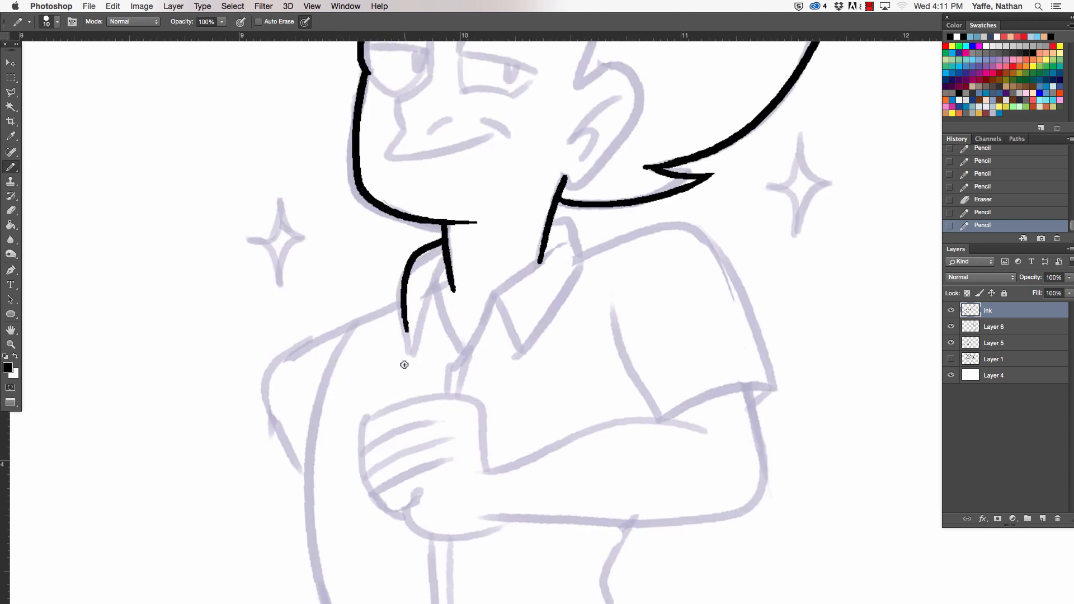
pyautogui.moveTo(301, 474)
pyautogui.mouseDown()
pyautogui.moveTo(281, 428)
pyautogui.moveTo(301, 347)
pyautogui.moveTo(413, 284)
pyautogui.mouseUp()
pyautogui.press('e')
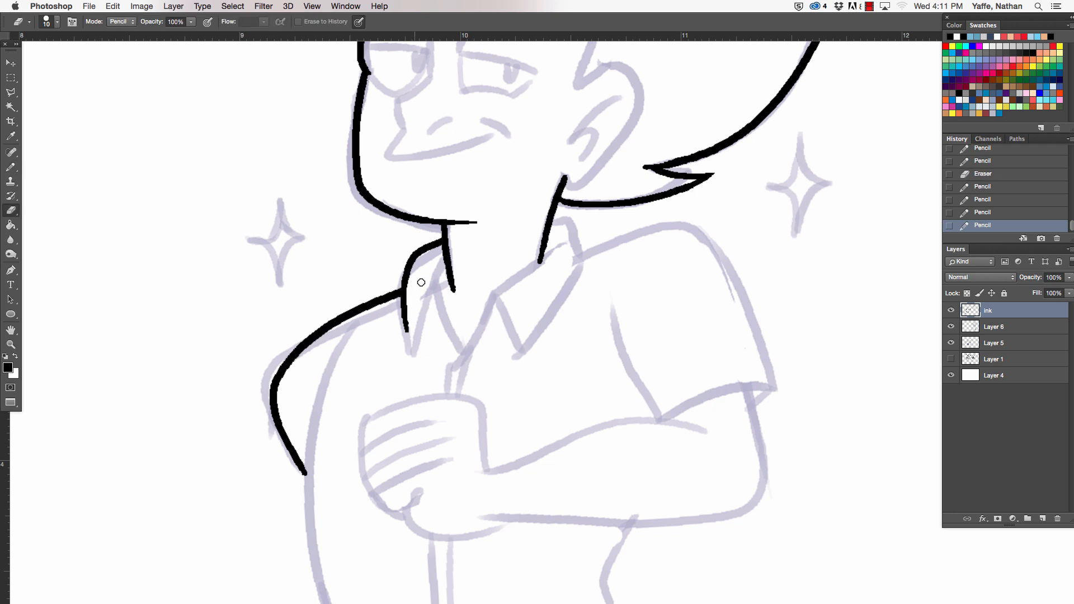
pyautogui.click(421, 283)
# - Ink the near collar's back edge, the near shoulder and outer sleeve, and the sleeve's inner edge
pyautogui.scroll(4, 448, 473)
pyautogui.hscroll(8, 447, 473)
pyautogui.press('b')
pyautogui.moveTo(330, 314)
pyautogui.mouseDown()
pyautogui.moveTo(356, 354)
pyautogui.moveTo(419, 327)
pyautogui.moveTo(544, 474)
pyautogui.mouseUp()
pyautogui.scroll(-8, 539, 385)
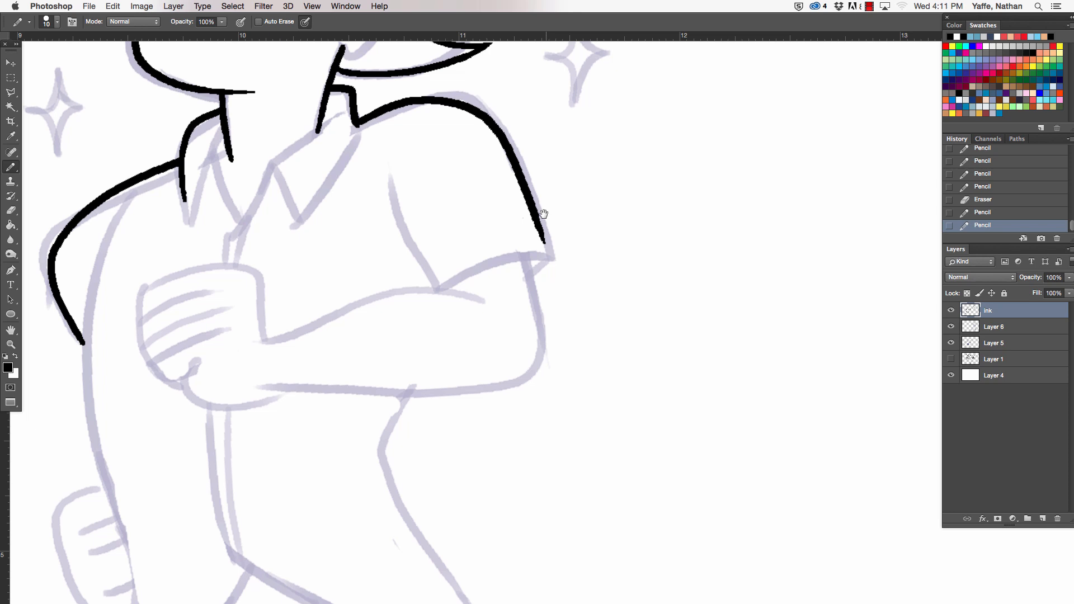
pyautogui.moveTo(380, 169); pyautogui.dragTo(438, 291)
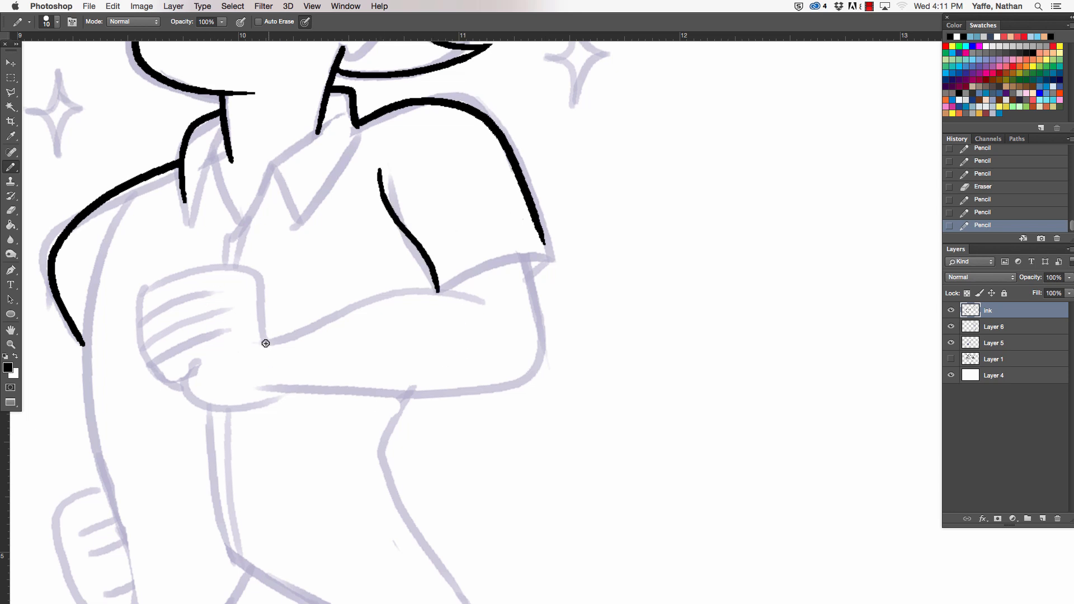
# - Ink the raised fist, the forearm and elbow, and the hem of the near sleeve
pyautogui.moveTo(266, 344)
pyautogui.mouseDown()
pyautogui.moveTo(247, 270)
pyautogui.moveTo(163, 276)
pyautogui.moveTo(160, 315)
pyautogui.moveTo(178, 297)
pyautogui.moveTo(142, 330)
pyautogui.moveTo(255, 397)
pyautogui.moveTo(530, 368)
pyautogui.mouseUp()
pyautogui.click(206, 292)
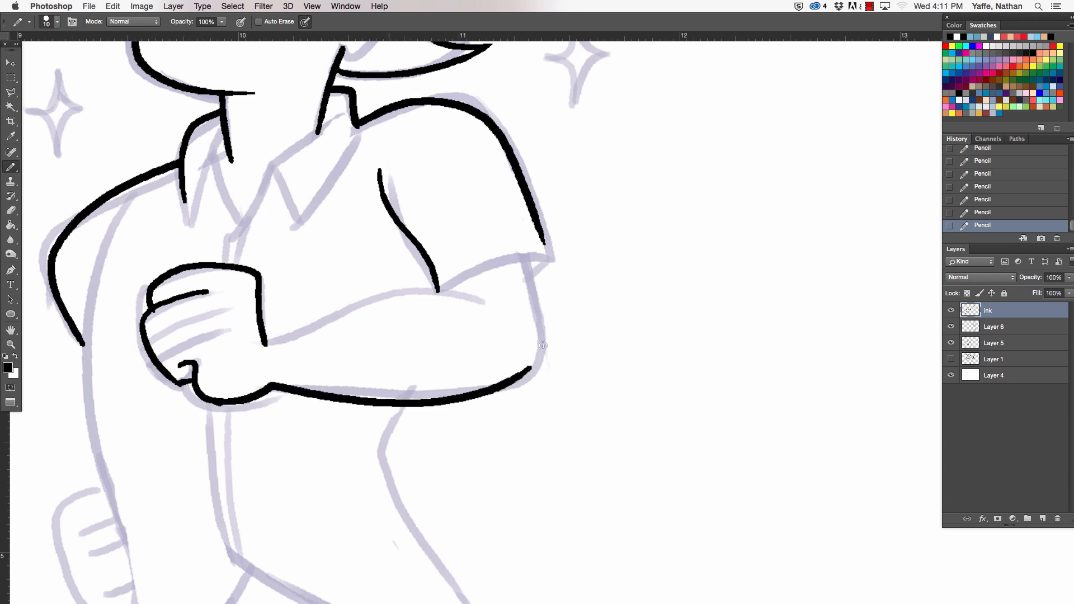
pyautogui.moveTo(262, 338); pyautogui.dragTo(512, 300)
pyautogui.press('super+z')
pyautogui.moveTo(269, 340)
pyautogui.mouseDown()
pyautogui.moveTo(367, 304)
pyautogui.moveTo(477, 305)
pyautogui.moveTo(547, 250)
pyautogui.mouseUp()
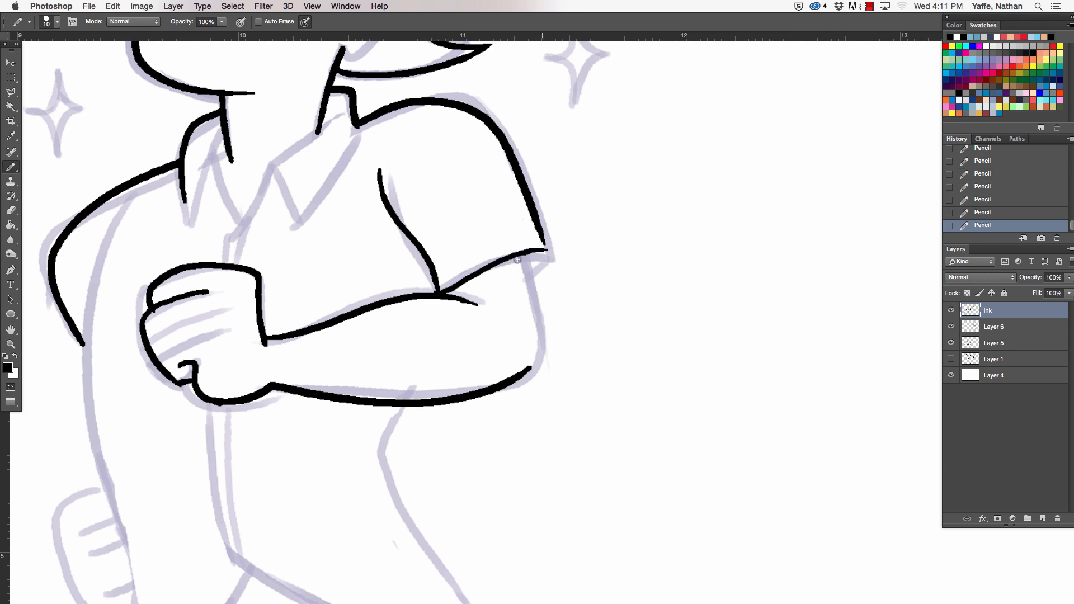
pyautogui.press('super+z')
pyautogui.moveTo(440, 292)
pyautogui.mouseDown()
pyautogui.moveTo(547, 258)
pyautogui.moveTo(530, 367)
pyautogui.mouseUp()
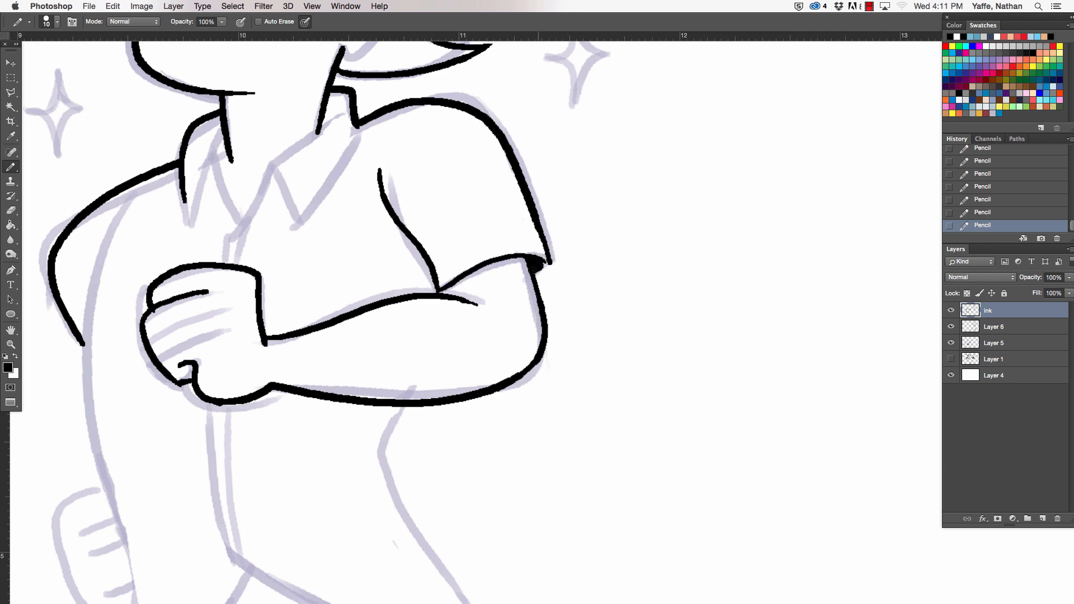
# - Ink both sides of the shirt below the arms and the outline of the far hand behind it
pyautogui.scroll(-5, 383, 250)
pyautogui.hscroll(-4, 383, 250)
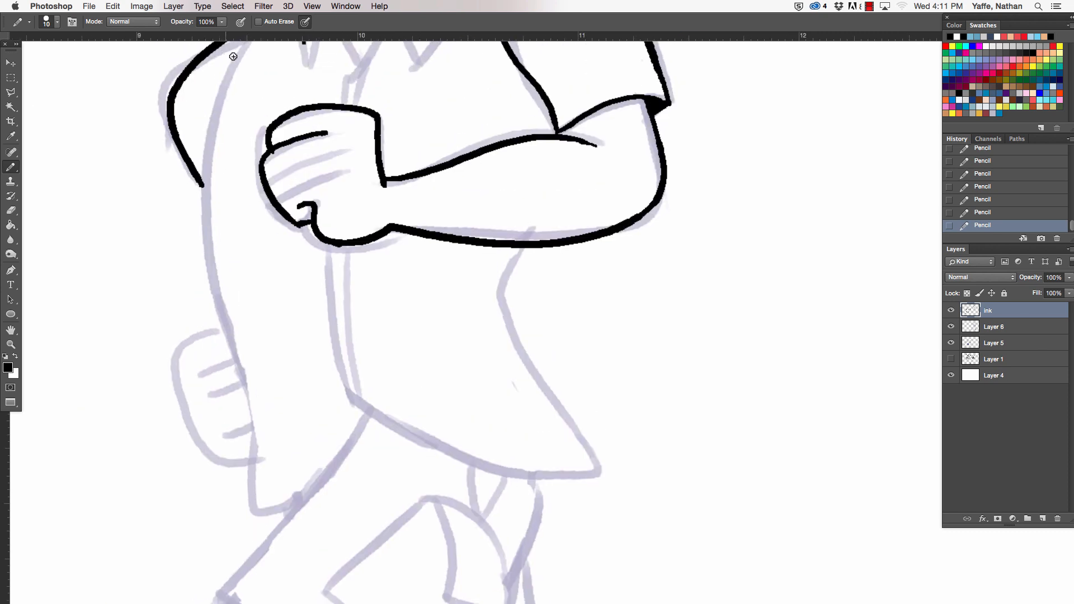
pyautogui.moveTo(230, 63)
pyautogui.mouseDown()
pyautogui.moveTo(208, 277)
pyautogui.moveTo(250, 493)
pyautogui.mouseUp()
pyautogui.moveTo(515, 251)
pyautogui.mouseDown()
pyautogui.moveTo(523, 355)
pyautogui.moveTo(614, 471)
pyautogui.mouseUp()
pyautogui.moveTo(218, 328); pyautogui.dragTo(188, 385)
pyautogui.press('super+z')
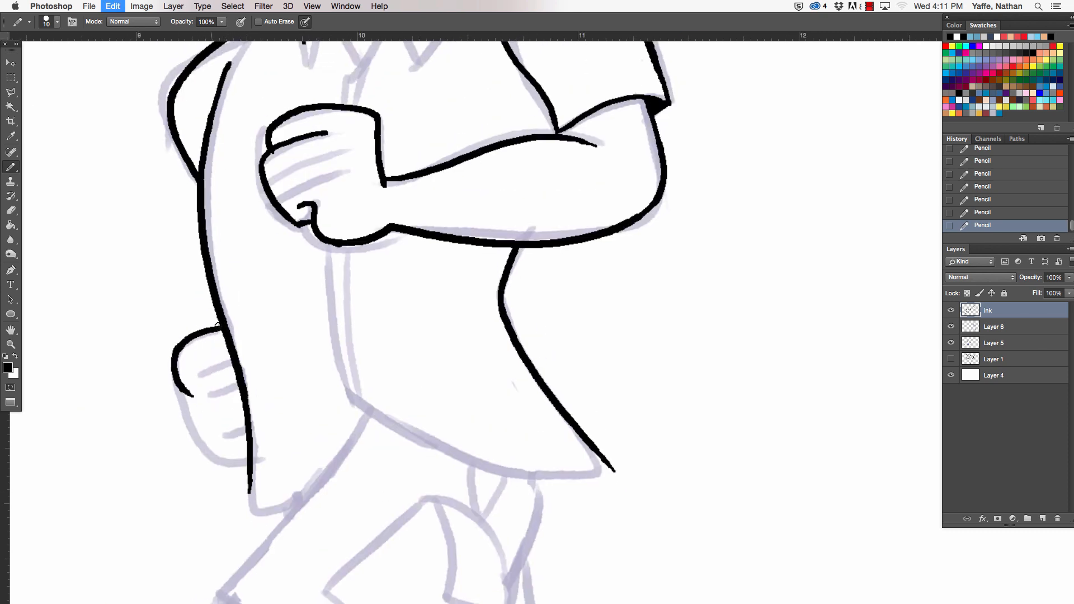
pyautogui.moveTo(223, 326)
pyautogui.mouseDown()
pyautogui.moveTo(171, 362)
pyautogui.moveTo(189, 384)
pyautogui.moveTo(170, 361)
pyautogui.moveTo(221, 452)
pyautogui.moveTo(255, 455)
pyautogui.moveTo(397, 181)
pyautogui.mouseUp()
pyautogui.press('super+z')
pyautogui.press('super+z')
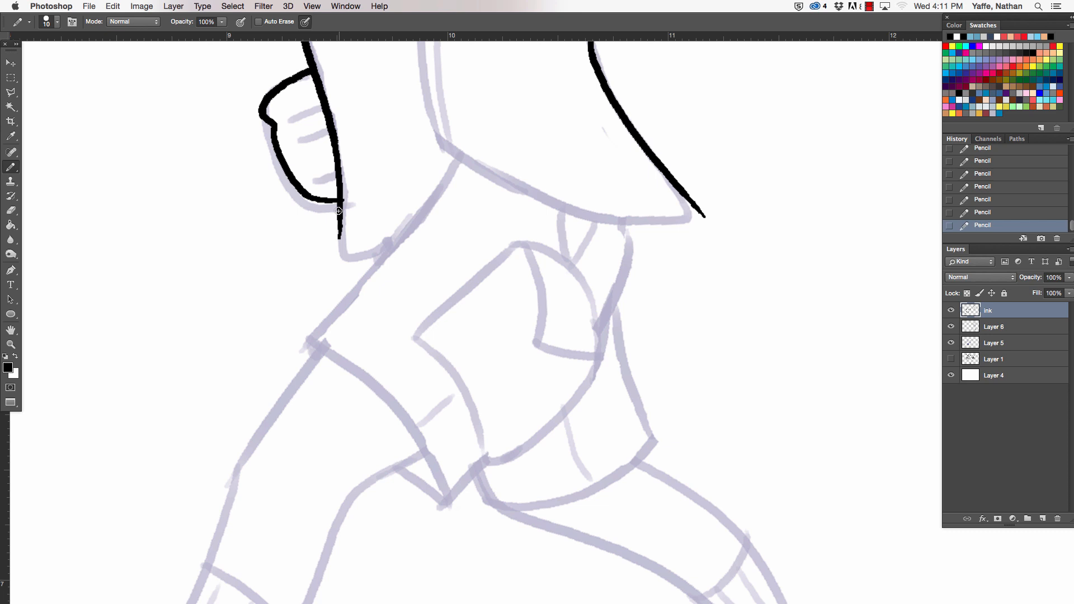
# - Ink the shirt's bottom hem in two curved sections and trim the overshoot at its pointed back corner
pyautogui.moveTo(339, 211); pyautogui.dragTo(420, 216)
pyautogui.press('super+z')
pyautogui.moveTo(339, 203)
pyautogui.mouseDown()
pyautogui.moveTo(338, 240)
pyautogui.moveTo(439, 196)
pyautogui.mouseUp()
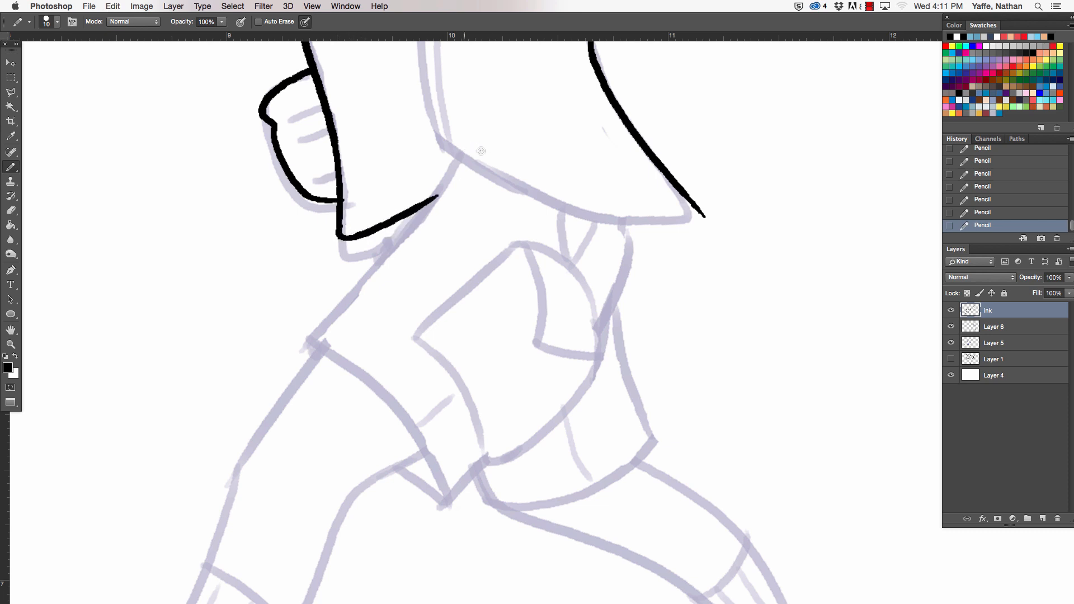
pyautogui.moveTo(462, 263); pyautogui.dragTo(378, 436)
pyautogui.press('super+z')
pyautogui.moveTo(256, 358)
pyautogui.mouseDown()
pyautogui.moveTo(256, 418)
pyautogui.moveTo(316, 402)
pyautogui.mouseUp()
pyautogui.moveTo(349, 308)
pyautogui.mouseDown()
pyautogui.moveTo(434, 375)
pyautogui.moveTo(605, 396)
pyautogui.mouseUp()
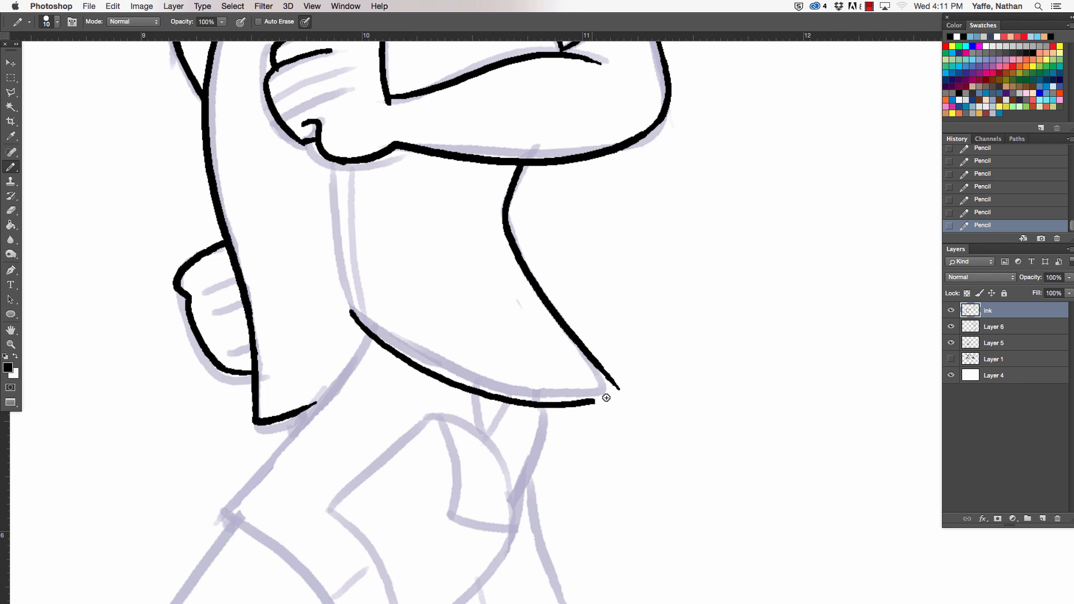
pyautogui.press('super+z')
pyautogui.moveTo(350, 308)
pyautogui.mouseDown()
pyautogui.moveTo(481, 381)
pyautogui.moveTo(620, 386)
pyautogui.mouseUp()
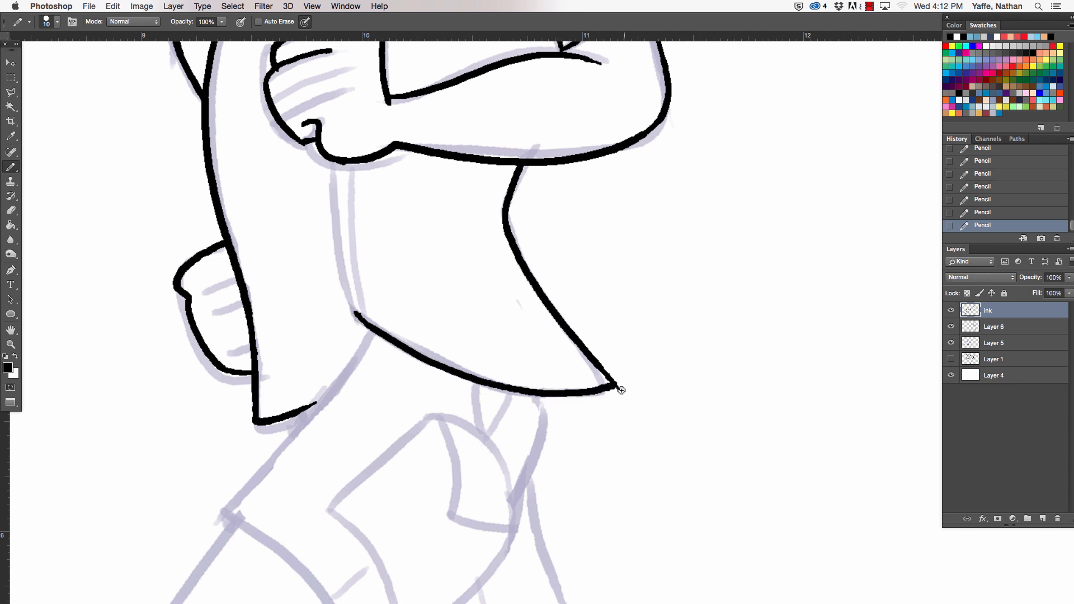
pyautogui.press('e')
pyautogui.click(623, 391)
# - Ink the front edge of the shorts and both sides of the leading leg down to the ankle
pyautogui.moveTo(363, 369); pyautogui.dragTo(417, 172)
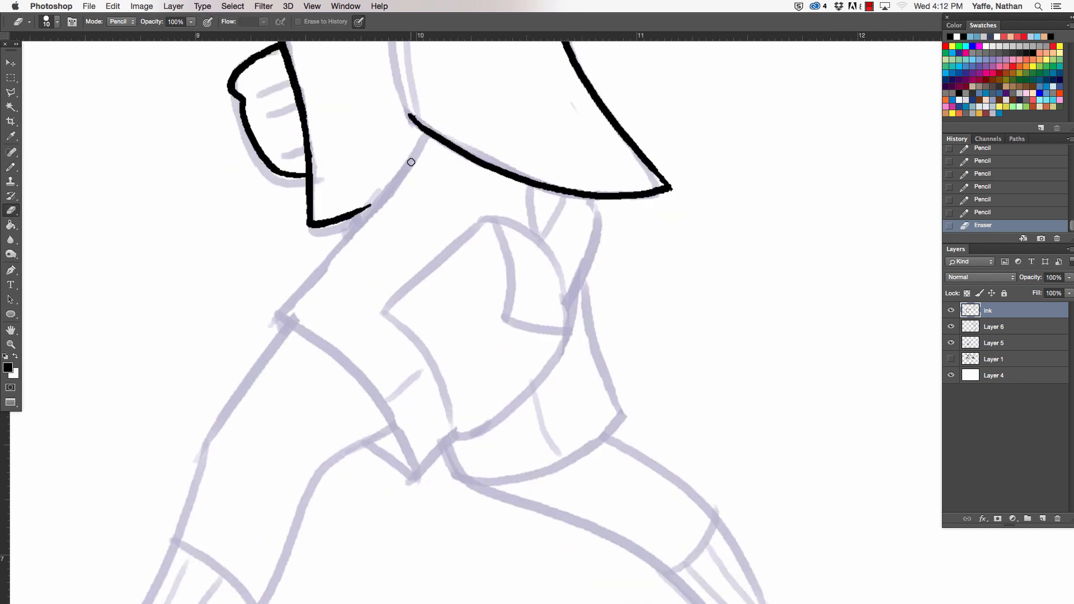
pyautogui.press('b')
pyautogui.moveTo(426, 132)
pyautogui.mouseDown()
pyautogui.moveTo(274, 318)
pyautogui.moveTo(284, 327)
pyautogui.mouseUp()
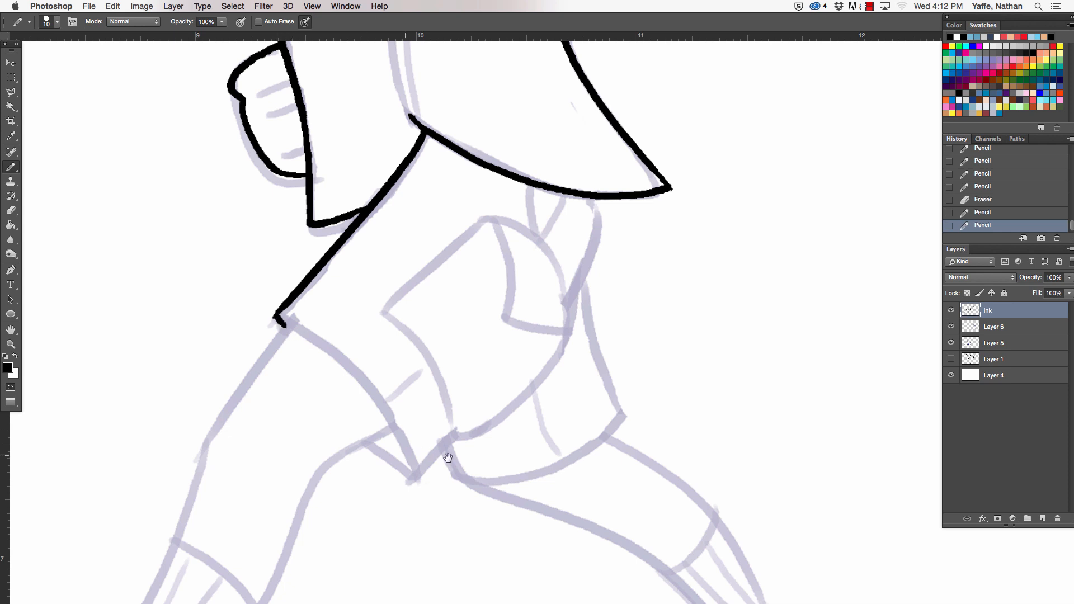
pyautogui.scroll(-5, 551, 286)
pyautogui.moveTo(367, 167)
pyautogui.mouseDown()
pyautogui.moveTo(295, 266)
pyautogui.moveTo(346, 200)
pyautogui.moveTo(291, 283)
pyautogui.moveTo(180, 517)
pyautogui.mouseUp()
pyautogui.press('super+z')
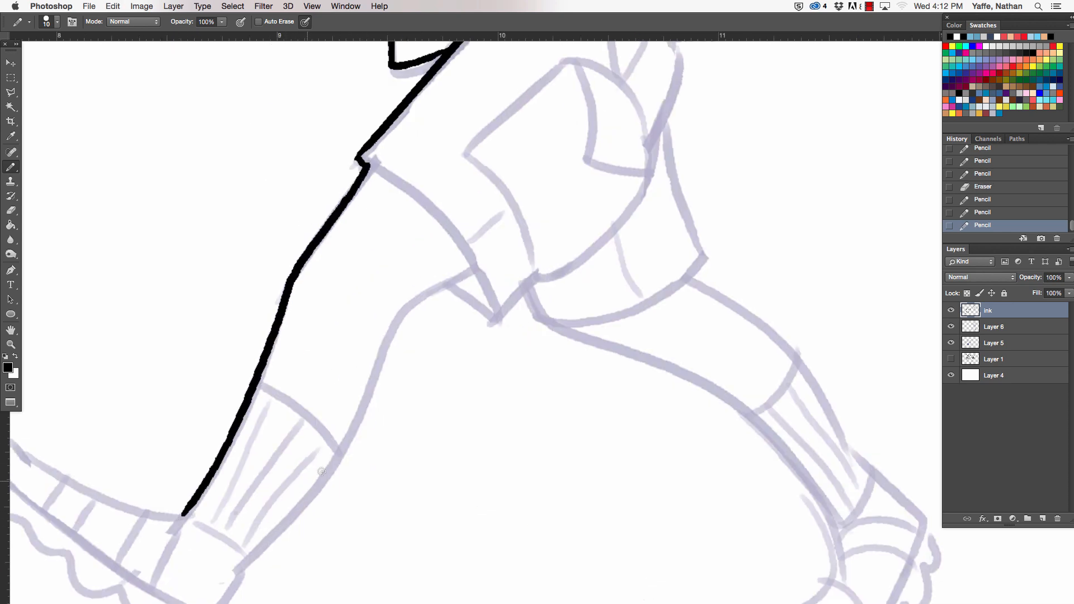
pyautogui.moveTo(265, 544)
pyautogui.mouseDown()
pyautogui.moveTo(395, 292)
pyautogui.moveTo(392, 327)
pyautogui.moveTo(473, 271)
pyautogui.mouseUp()
pyautogui.press('e')
pyautogui.press('b')
# - Ink the leading foot's outline with its raised toe and scalloped sole, and clean up the heel area
pyautogui.scroll(-4, 559, 319)
pyautogui.hscroll(-6, 559, 319)
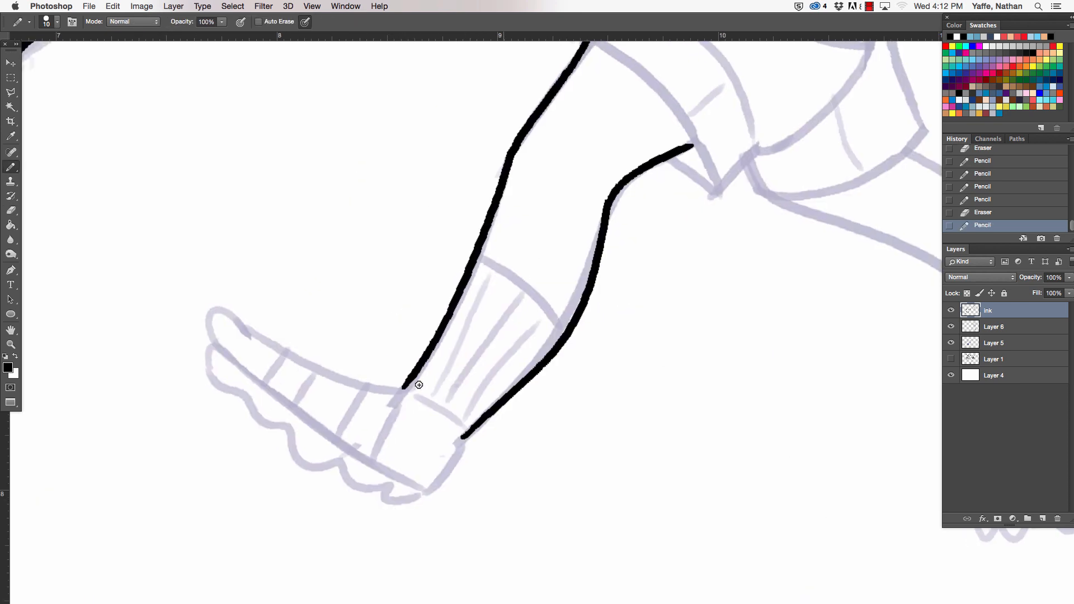
pyautogui.moveTo(396, 387)
pyautogui.mouseDown()
pyautogui.moveTo(246, 319)
pyautogui.moveTo(212, 349)
pyautogui.moveTo(255, 396)
pyautogui.mouseUp()
pyautogui.hotkey('ctrl', 'z')
pyautogui.moveTo(213, 344)
pyautogui.mouseDown()
pyautogui.moveTo(314, 465)
pyautogui.moveTo(337, 463)
pyautogui.moveTo(361, 488)
pyautogui.moveTo(431, 488)
pyautogui.moveTo(463, 439)
pyautogui.mouseUp()
pyautogui.press('e')
pyautogui.click(392, 491)
pyautogui.press('b')
# - Ink the lower hem of the front shorts leg and the back and inner edges of the rear shorts leg
pyautogui.moveTo(736, 389); pyautogui.dragTo(216, 535)
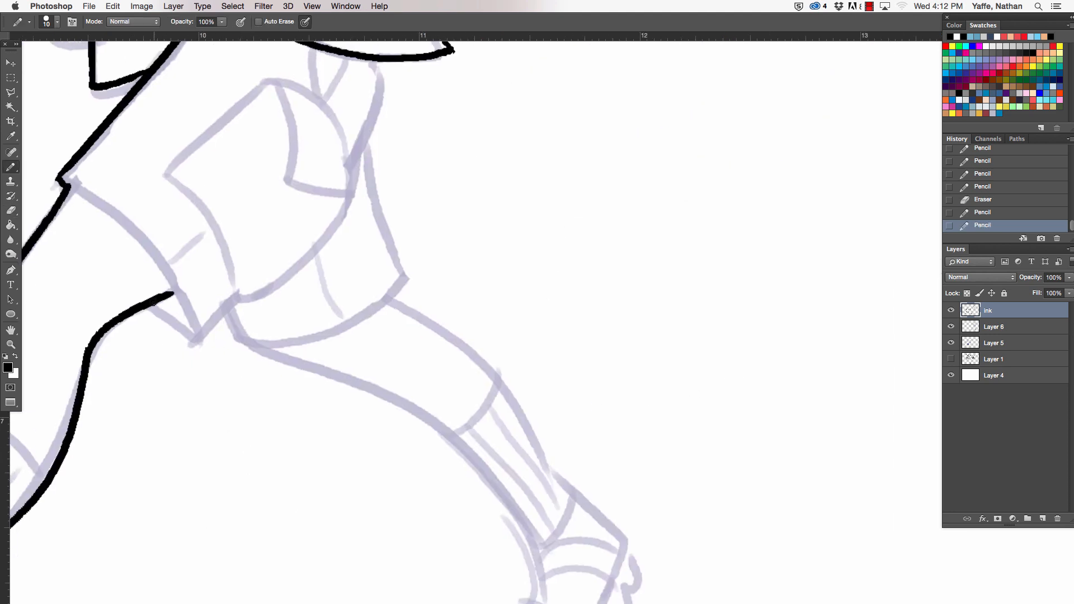
pyautogui.moveTo(153, 302)
pyautogui.mouseDown()
pyautogui.moveTo(200, 338)
pyautogui.moveTo(346, 193)
pyautogui.mouseUp()
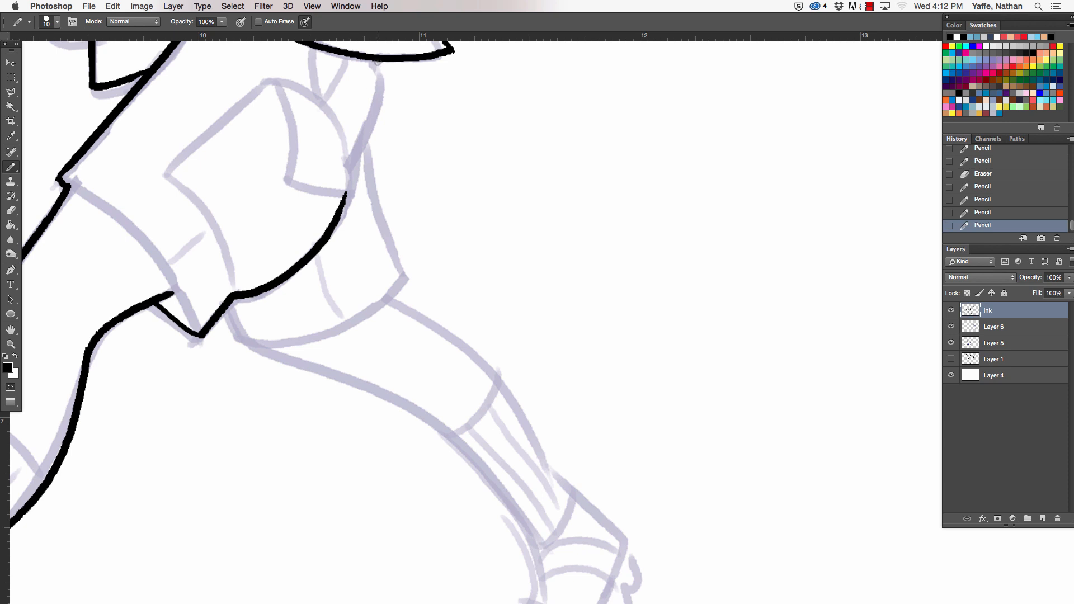
pyautogui.moveTo(378, 61)
pyautogui.mouseDown()
pyautogui.moveTo(354, 154)
pyautogui.moveTo(419, 289)
pyautogui.mouseUp()
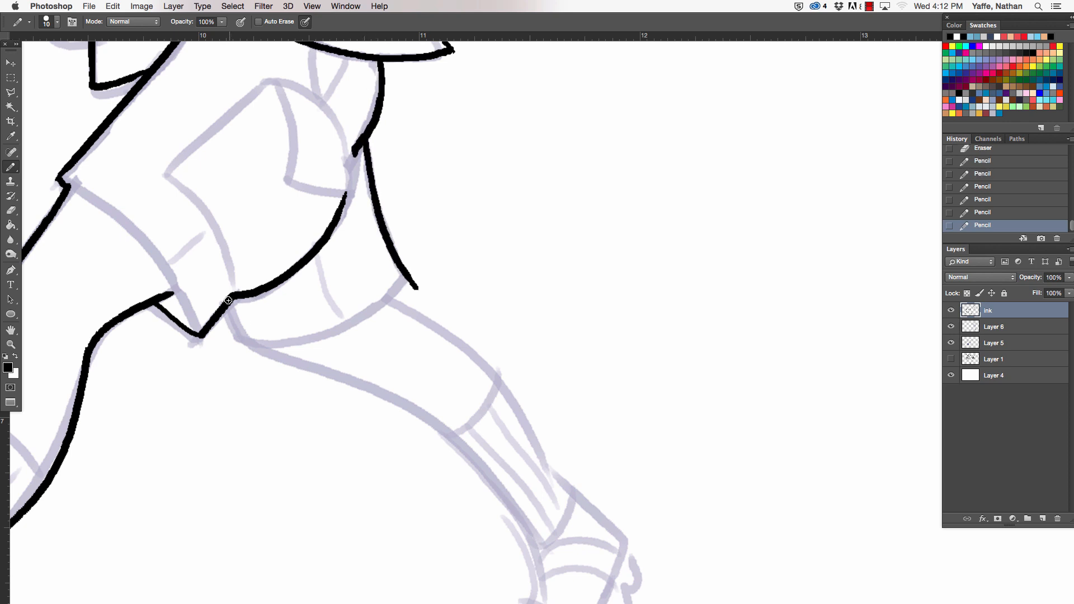
pyautogui.moveTo(229, 300); pyautogui.dragTo(254, 351)
# - Ink both sides of the trailing leg down to the heel, and trim the overshoot at the shorts' back corner
pyautogui.moveTo(642, 453); pyautogui.dragTo(571, 295)
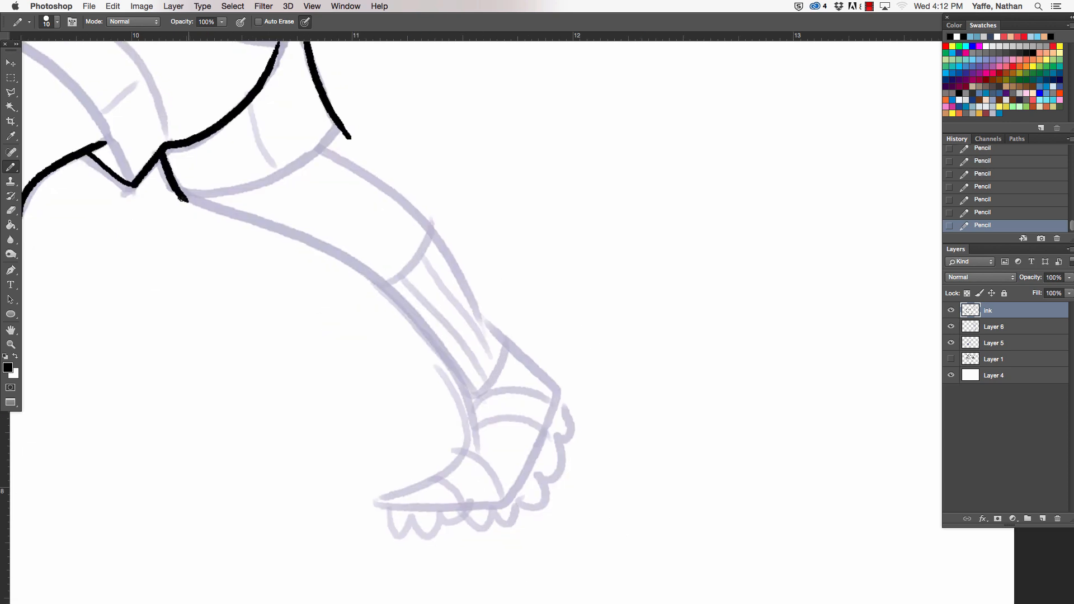
pyautogui.moveTo(184, 196)
pyautogui.mouseDown()
pyautogui.moveTo(327, 254)
pyautogui.moveTo(470, 420)
pyautogui.mouseUp()
pyautogui.press('e')
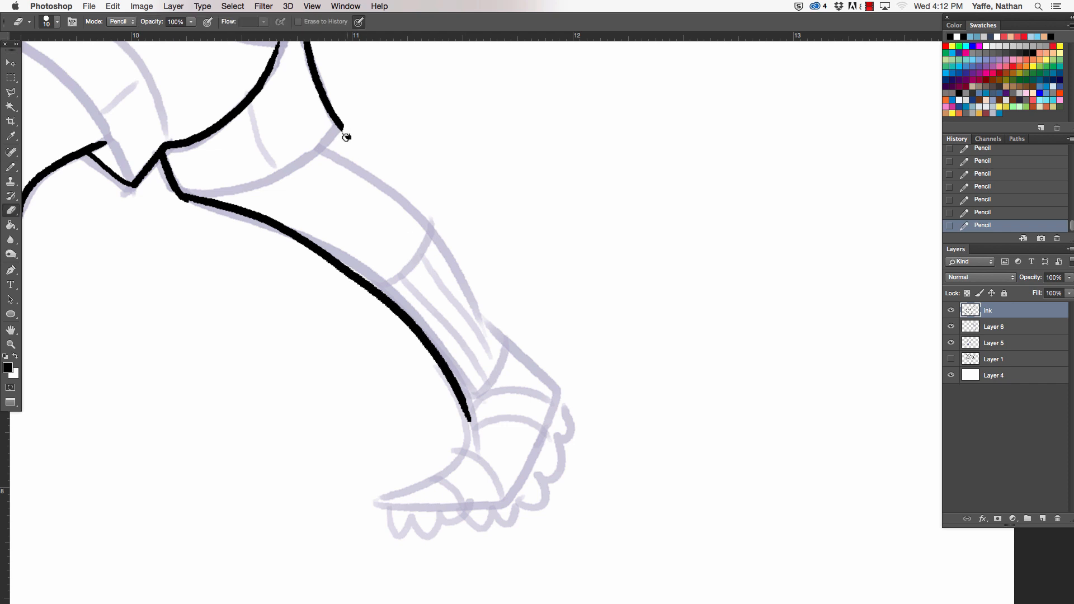
pyautogui.moveTo(351, 138); pyautogui.dragTo(340, 121)
pyautogui.press('b')
pyautogui.moveTo(341, 123)
pyautogui.mouseDown()
pyautogui.moveTo(325, 143)
pyautogui.moveTo(384, 176)
pyautogui.moveTo(568, 400)
pyautogui.mouseUp()
# - Ink the trailing foot's outline, its scalloped sole and the line separating the shoe from the sole
pyautogui.moveTo(469, 419)
pyautogui.mouseDown()
pyautogui.moveTo(454, 466)
pyautogui.moveTo(373, 505)
pyautogui.moveTo(514, 494)
pyautogui.mouseUp()
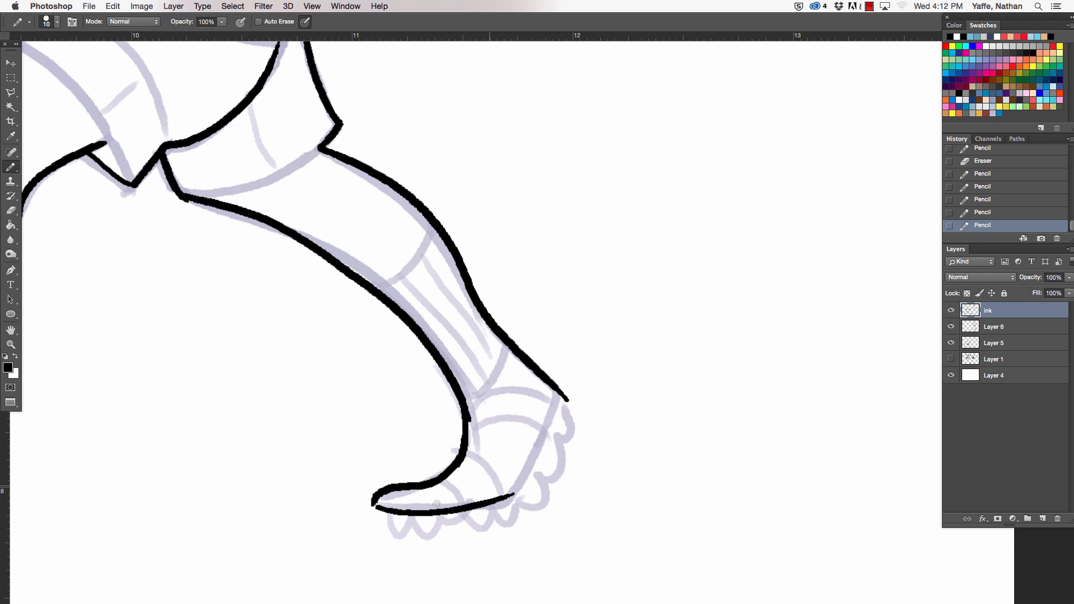
pyautogui.moveTo(392, 525)
pyautogui.mouseDown()
pyautogui.moveTo(428, 517)
pyautogui.moveTo(392, 511)
pyautogui.moveTo(433, 530)
pyautogui.mouseUp()
pyautogui.press('super+z')
pyautogui.press('super+z')
pyautogui.moveTo(398, 533)
pyautogui.mouseDown()
pyautogui.moveTo(421, 534)
pyautogui.moveTo(451, 510)
pyautogui.moveTo(497, 526)
pyautogui.moveTo(551, 480)
pyautogui.moveTo(572, 430)
pyautogui.moveTo(567, 406)
pyautogui.mouseUp()
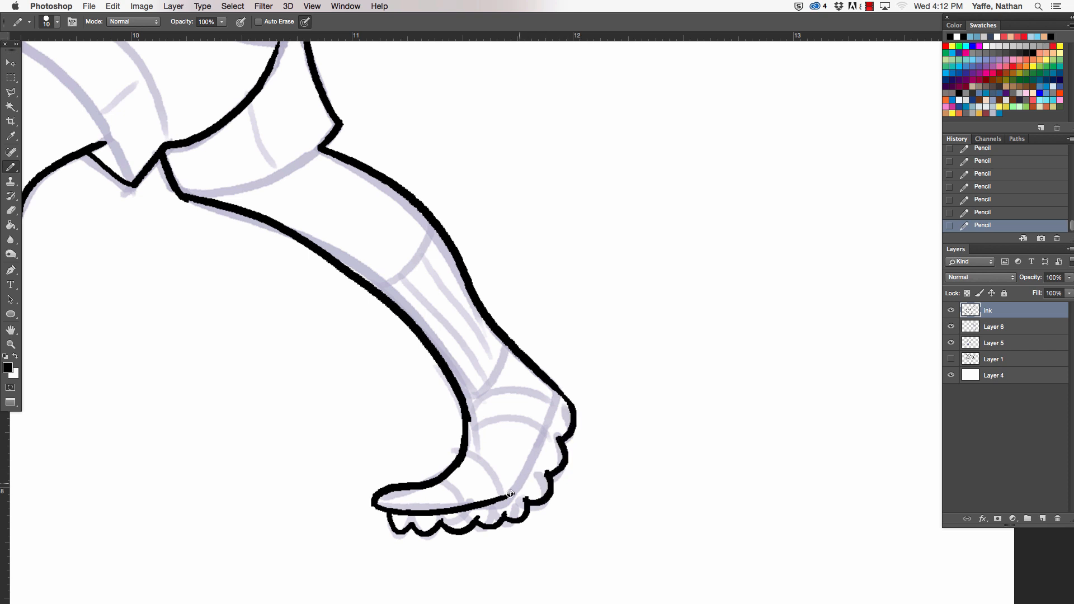
pyautogui.moveTo(510, 494); pyautogui.dragTo(561, 383)
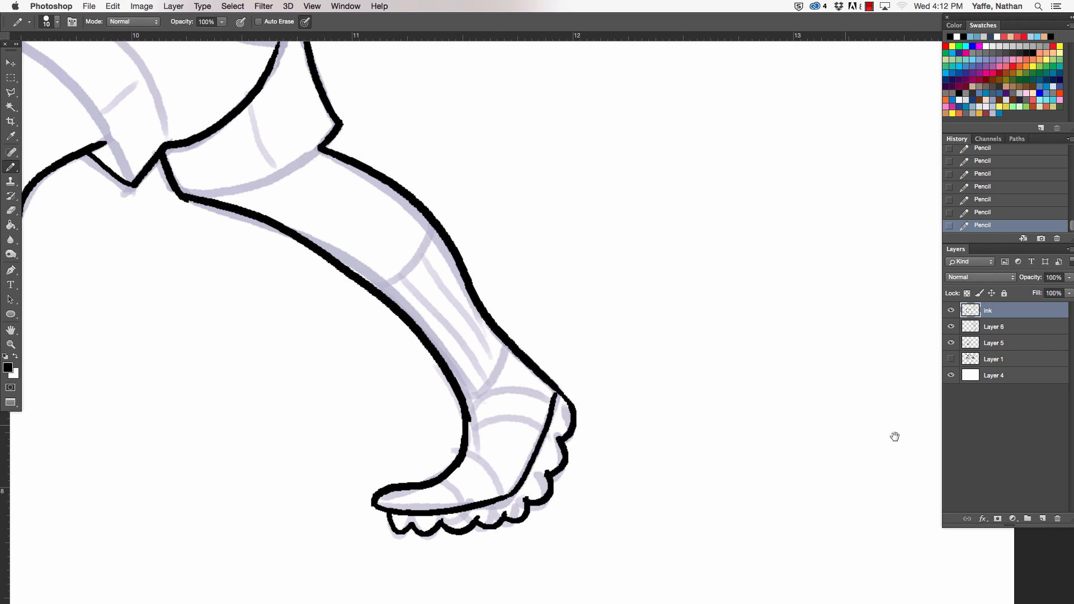
# - Ink the leading shoe's sole line and four strap lines across the foot, using a 5 px pencil for the straps
pyautogui.moveTo(470, 480); pyautogui.dragTo(799, 402)
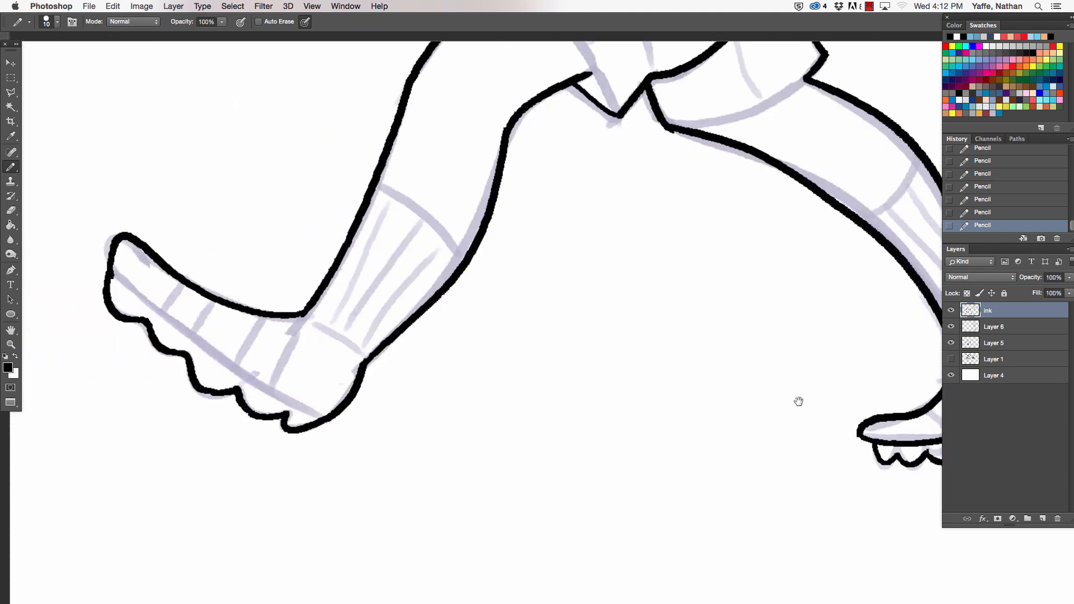
pyautogui.moveTo(128, 275); pyautogui.dragTo(336, 416)
pyautogui.press('[')
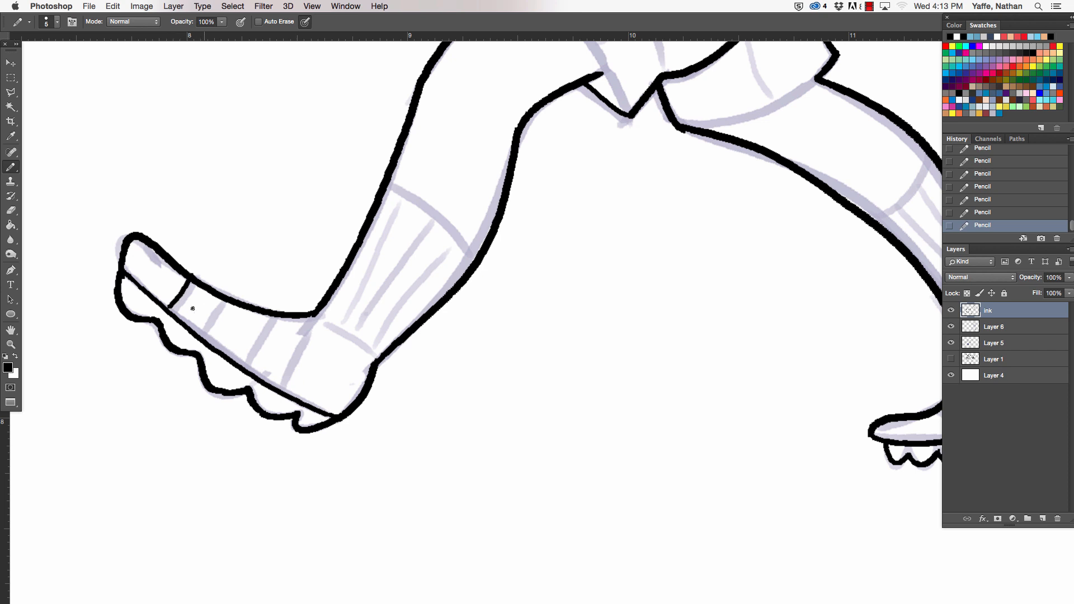
pyautogui.moveTo(180, 276); pyautogui.dragTo(164, 303)
pyautogui.moveTo(213, 289); pyautogui.dragTo(194, 329)
pyautogui.moveTo(264, 311); pyautogui.dragTo(256, 375)
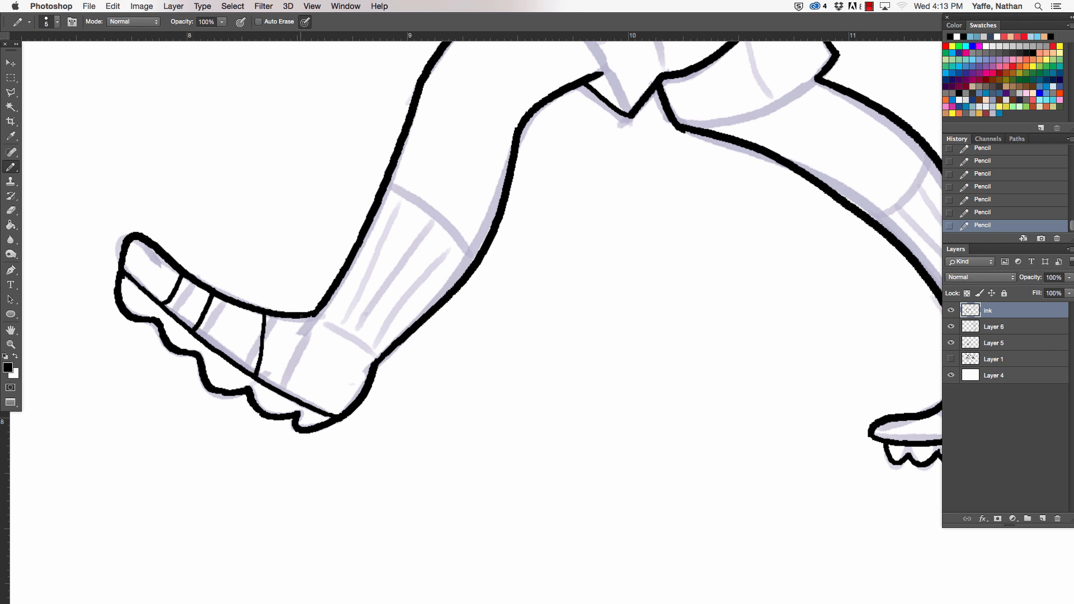
pyautogui.moveTo(303, 316); pyautogui.dragTo(294, 406)
pyautogui.press('e')
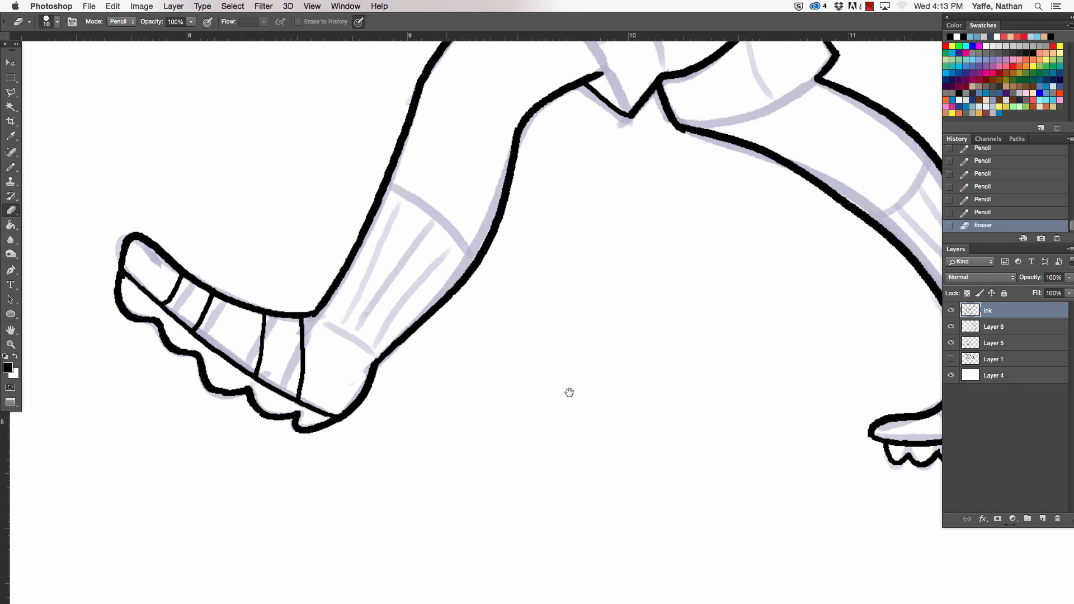
# - Ink four curved strap lines across the trailing shoe, from the toe up to the ankle
pyautogui.moveTo(569, 392)
pyautogui.mouseDown()
pyautogui.moveTo(285, 453)
pyautogui.moveTo(76, 472)
pyautogui.mouseUp()
pyautogui.press('b')
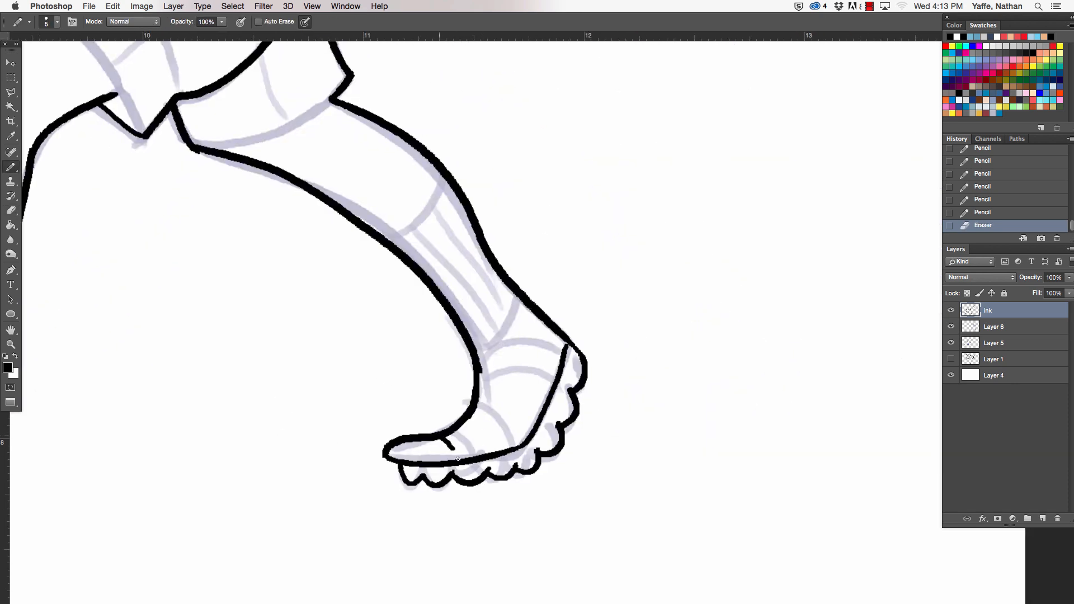
pyautogui.moveTo(457, 459); pyautogui.dragTo(460, 463)
pyautogui.moveTo(471, 417); pyautogui.dragTo(497, 451)
pyautogui.moveTo(475, 386)
pyautogui.mouseDown()
pyautogui.moveTo(525, 381)
pyautogui.moveTo(551, 393)
pyautogui.mouseUp()
pyautogui.moveTo(477, 354)
pyautogui.mouseDown()
pyautogui.moveTo(526, 340)
pyautogui.moveTo(566, 347)
pyautogui.mouseUp()
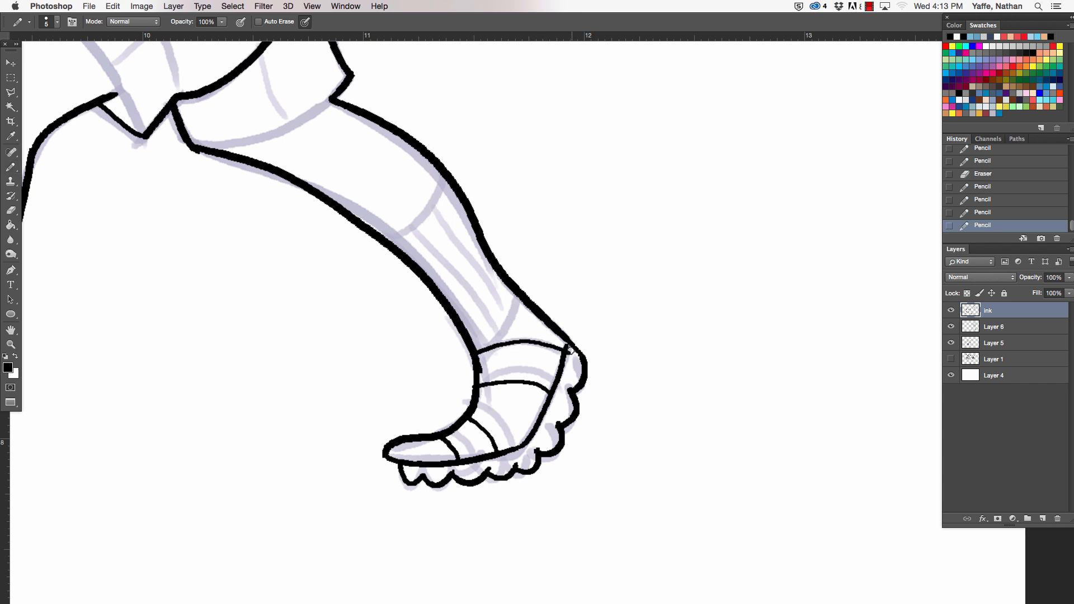
# - Clean up the trailing shoe's heel corner and ankle edge where the top strap meets the outline
pyautogui.press('e')
pyautogui.click(568, 348)
pyautogui.moveTo(483, 365); pyautogui.dragTo(482, 370)
pyautogui.press('b')
pyautogui.press('e')
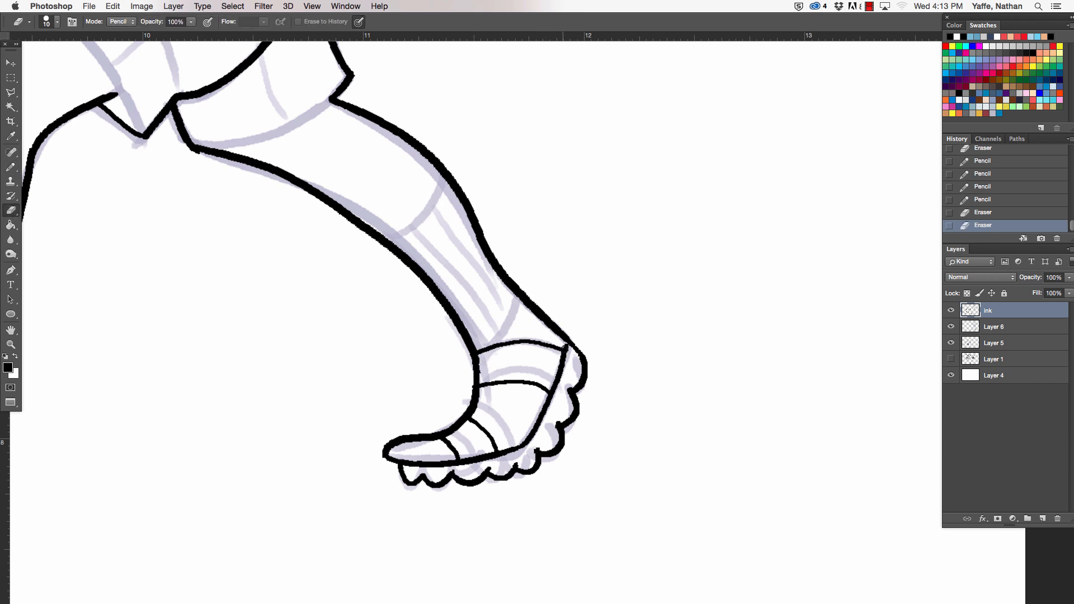
pyautogui.press('b')
pyautogui.moveTo(566, 350); pyautogui.dragTo(568, 344)
pyautogui.click(569, 345)
# - Ink the curved upper sock edge across the calf of the trailing leg and the leading leg
pyautogui.moveTo(644, 407); pyautogui.dragTo(749, 502)
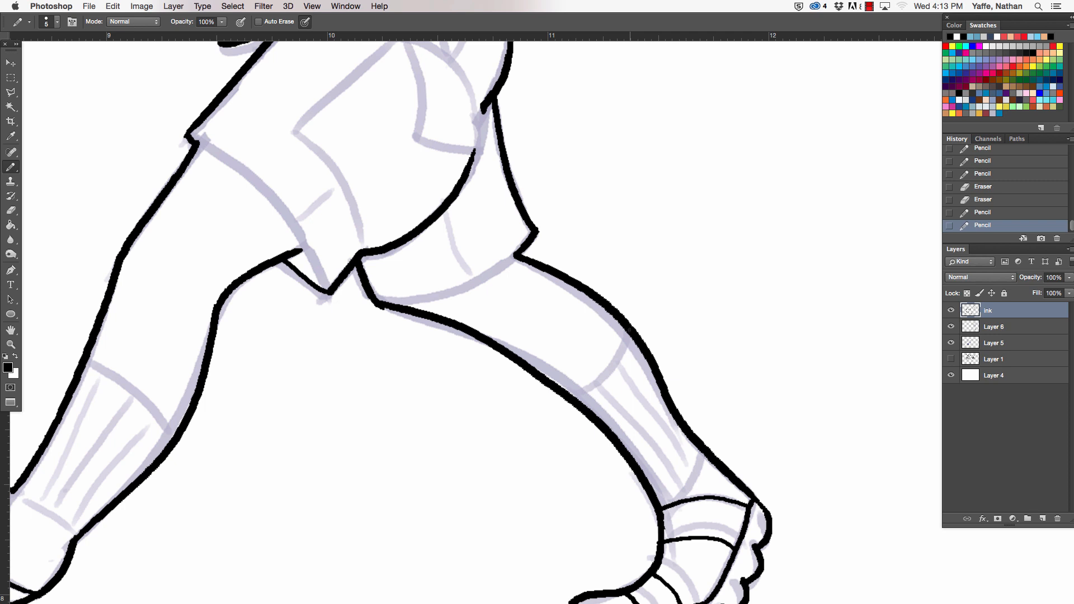
pyautogui.moveTo(629, 333)
pyautogui.mouseDown()
pyautogui.moveTo(603, 379)
pyautogui.moveTo(575, 398)
pyautogui.mouseUp()
pyautogui.moveTo(85, 362)
pyautogui.mouseDown()
pyautogui.moveTo(141, 400)
pyautogui.moveTo(169, 440)
pyautogui.moveTo(160, 413)
pyautogui.moveTo(178, 433)
pyautogui.mouseUp()
pyautogui.press('super+z')
pyautogui.moveTo(188, 427); pyautogui.dragTo(407, 327)
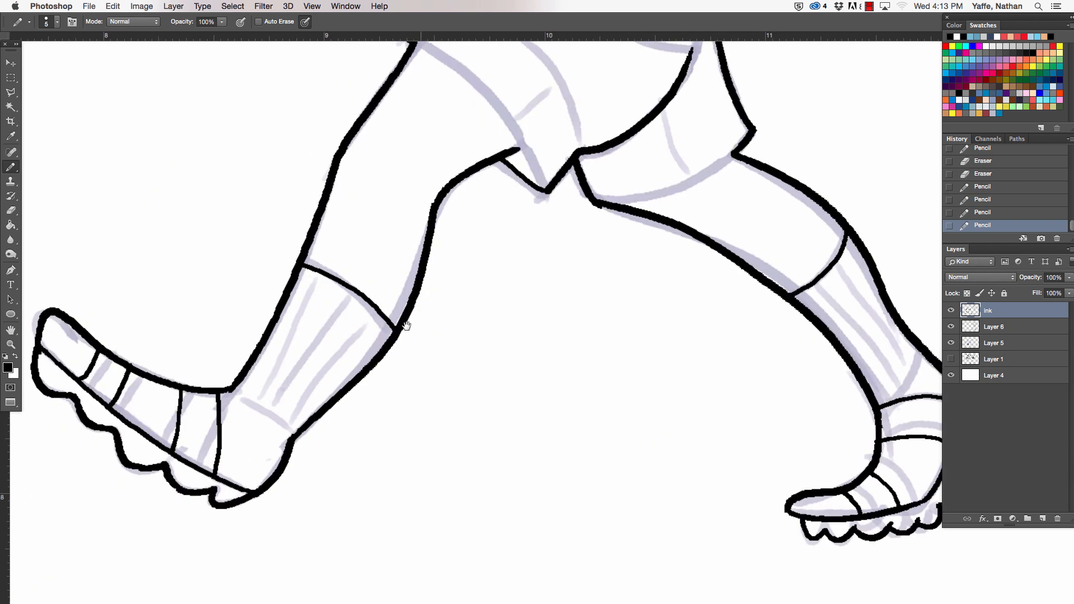
# - Ink the ankle line at the lower end of the leading leg's sock, redoing the stroke until it fits
pyautogui.moveTo(233, 393); pyautogui.dragTo(284, 436)
pyautogui.press('super+z')
pyautogui.moveTo(233, 393); pyautogui.dragTo(284, 426)
pyautogui.press('super+z')
pyautogui.press('a')
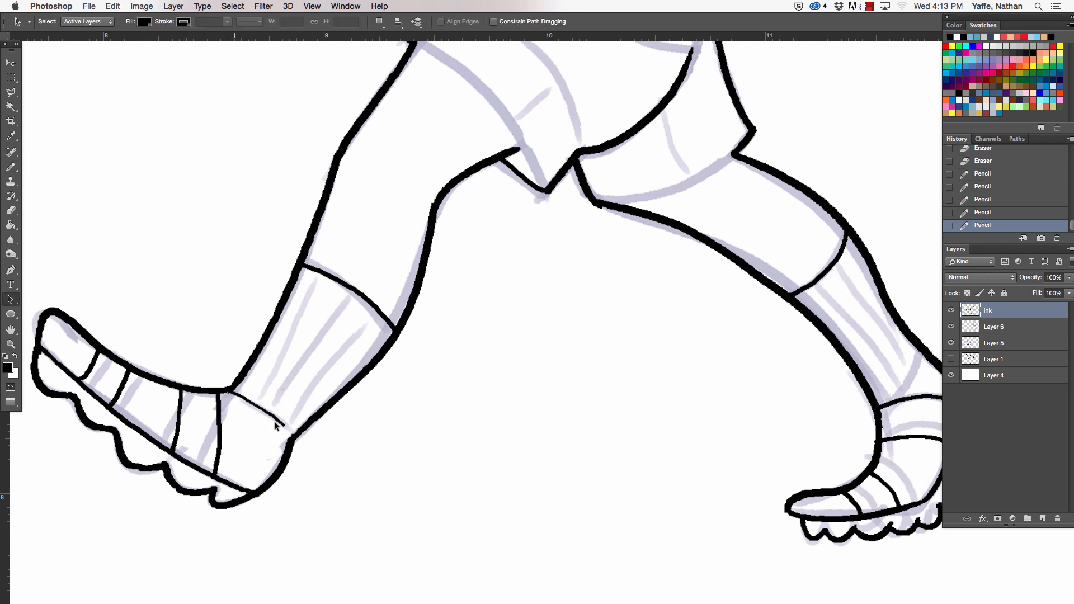
# - Ink the leading sock's lengthwise ribs with a 4 px pencil and taper their upper ends with the eraser
pyautogui.press('b')
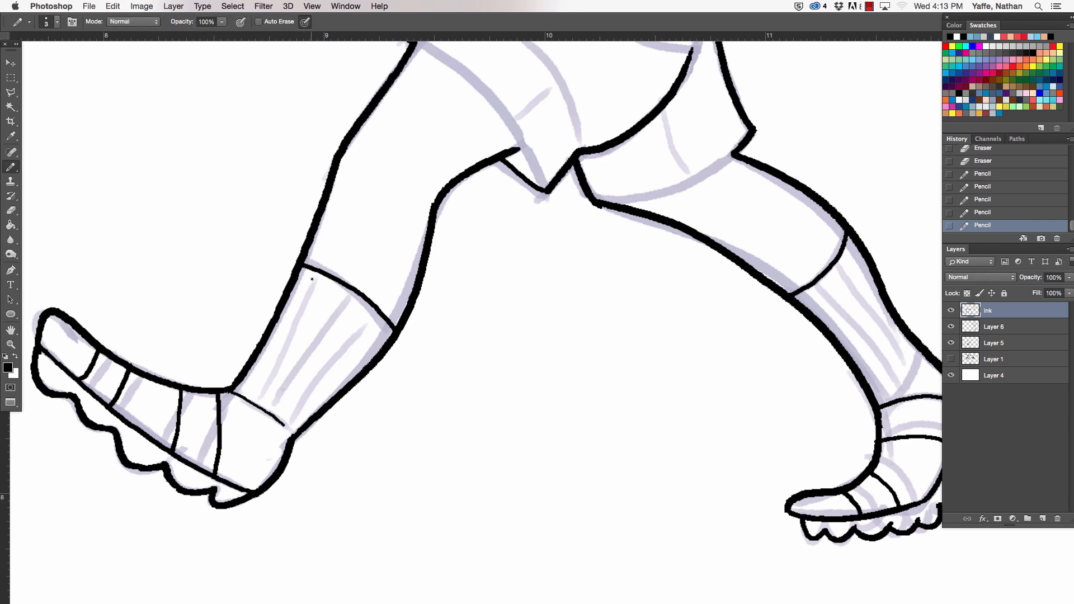
pyautogui.moveTo(314, 274); pyautogui.dragTo(254, 399)
pyautogui.press('super+z')
pyautogui.press(']')
pyautogui.moveTo(320, 272); pyautogui.dragTo(254, 395)
pyautogui.press('super+z')
pyautogui.moveTo(307, 301); pyautogui.dragTo(252, 401)
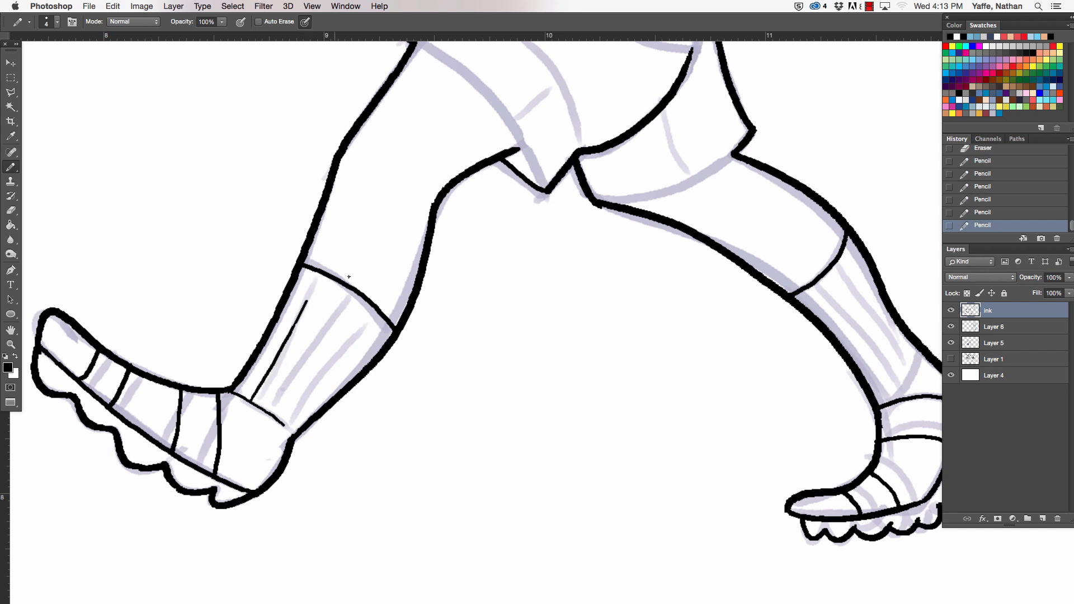
pyautogui.moveTo(336, 296); pyautogui.dragTo(265, 407)
pyautogui.moveTo(357, 318)
pyautogui.mouseDown()
pyautogui.moveTo(280, 421)
pyautogui.moveTo(369, 339)
pyautogui.moveTo(356, 350)
pyautogui.moveTo(334, 303)
pyautogui.mouseUp()
pyautogui.press('e')
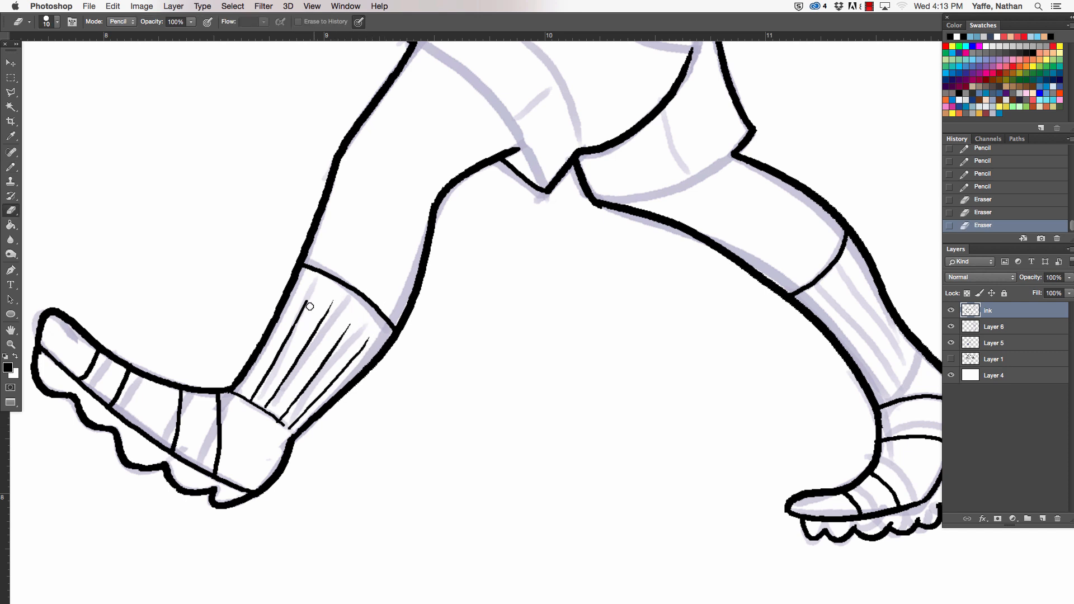
# - Ink the trailing sock's ankle line and its long lengthwise ribs, trimming the strokes with the eraser
pyautogui.moveTo(603, 453); pyautogui.dragTo(229, 410)
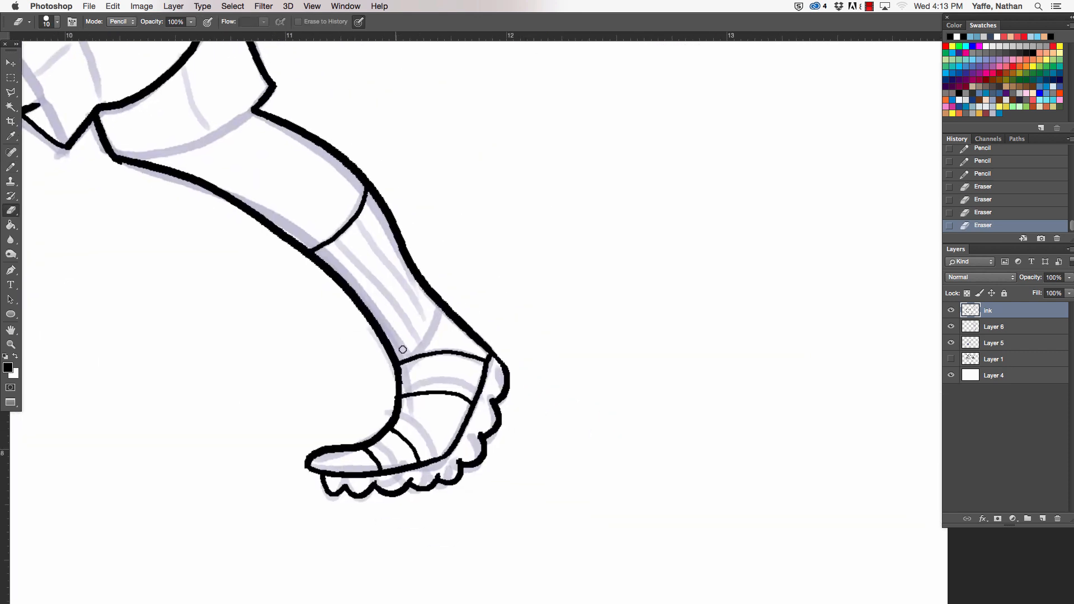
pyautogui.press('b')
pyautogui.moveTo(445, 312); pyautogui.dragTo(397, 357)
pyautogui.moveTo(339, 257); pyautogui.dragTo(407, 353)
pyautogui.press('e')
pyautogui.moveTo(384, 293)
pyautogui.mouseDown()
pyautogui.moveTo(354, 250)
pyautogui.moveTo(423, 342)
pyautogui.mouseUp()
pyautogui.press('b')
pyautogui.moveTo(364, 236); pyautogui.dragTo(433, 332)
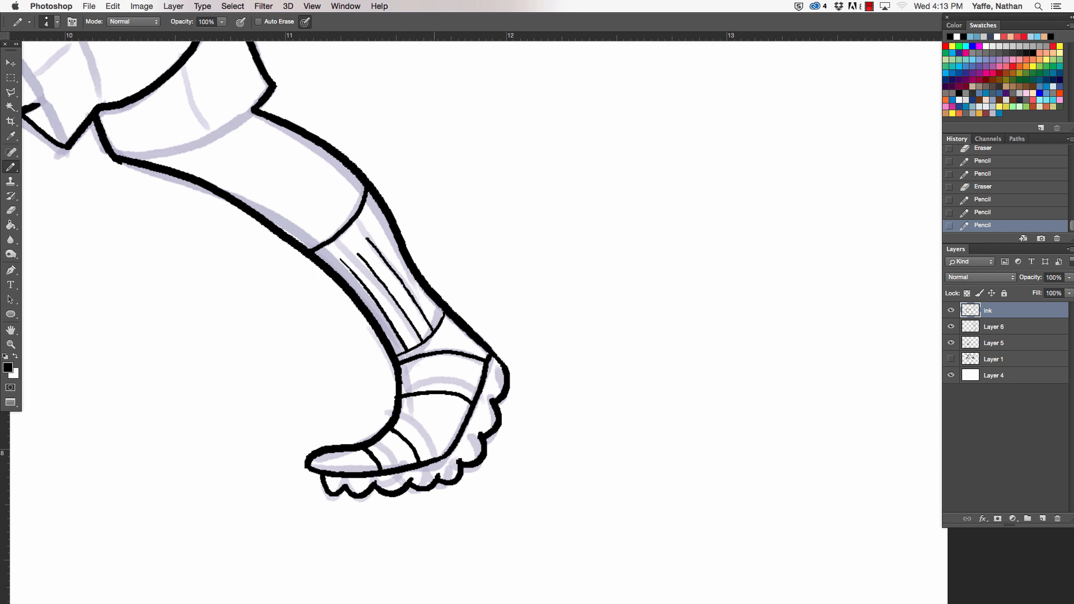
# - Add the short rib along the back of the trailing sock and taper the ribs' upper ends with the eraser
pyautogui.press('e')
pyautogui.moveTo(374, 246)
pyautogui.mouseDown()
pyautogui.moveTo(364, 231)
pyautogui.moveTo(399, 251)
pyautogui.mouseUp()
pyautogui.press('b')
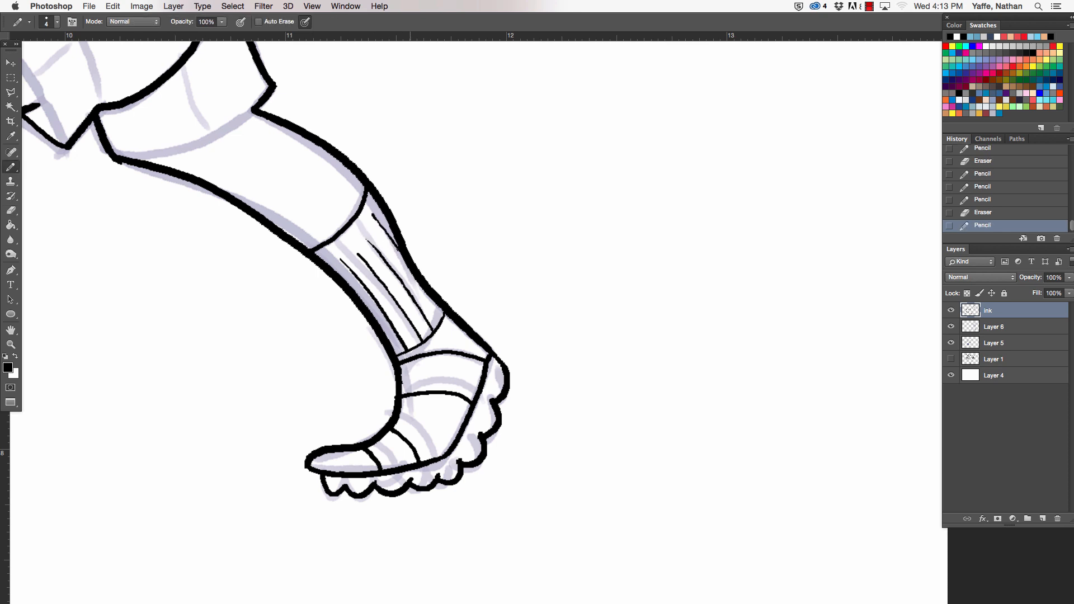
pyautogui.press('super+z')
pyautogui.moveTo(372, 216); pyautogui.dragTo(407, 263)
pyautogui.press('e')
pyautogui.moveTo(370, 217); pyautogui.dragTo(374, 220)
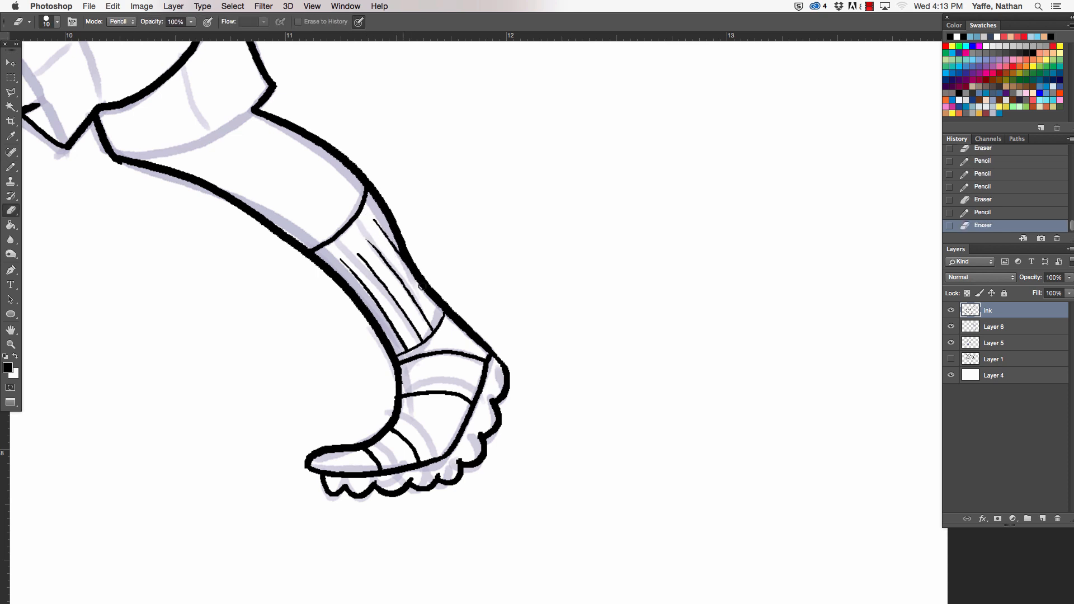
# - Ink the curved hem of the rear shorts leg and thicken the line toward its inner corner
pyautogui.moveTo(514, 400)
pyautogui.mouseDown()
pyautogui.moveTo(594, 514)
pyautogui.moveTo(646, 565)
pyautogui.mouseUp()
pyautogui.press('b')
pyautogui.moveTo(244, 318); pyautogui.dragTo(384, 276)
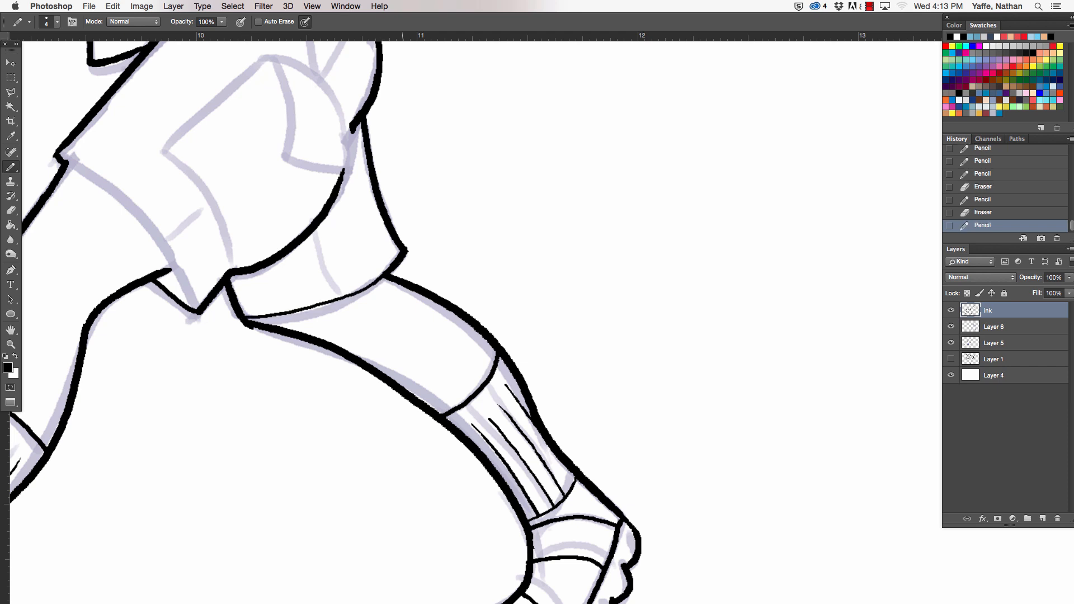
pyautogui.moveTo(520, 400); pyautogui.dragTo(615, 471)
pyautogui.moveTo(475, 343)
pyautogui.mouseDown()
pyautogui.moveTo(424, 371)
pyautogui.moveTo(348, 387)
pyautogui.moveTo(394, 388)
pyautogui.mouseUp()
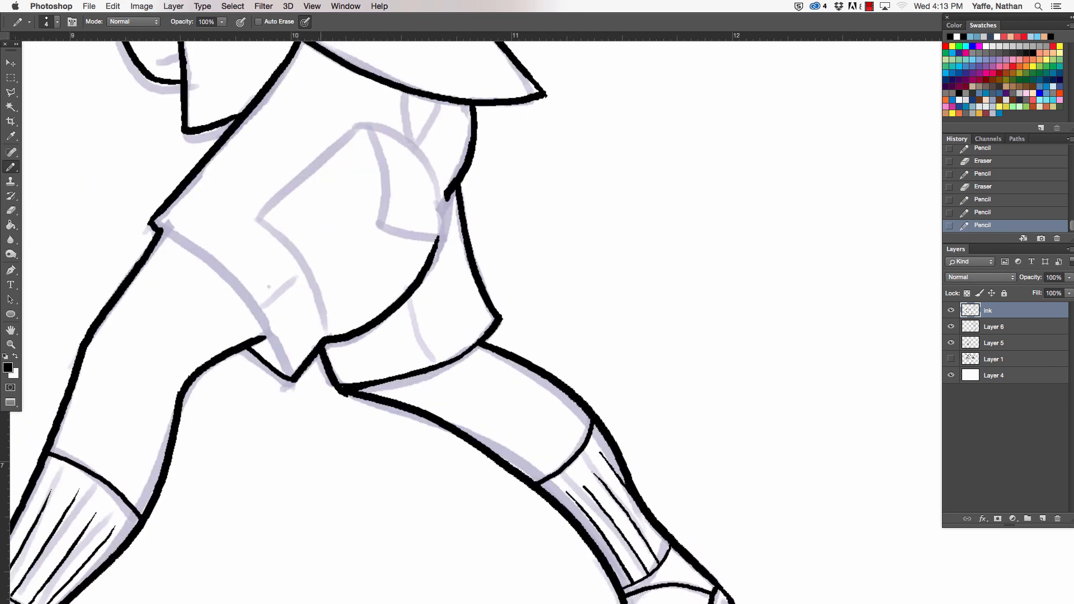
# - Ink the curved hem of the front shorts leg and fill the small gap behind the thigh with black
pyautogui.moveTo(158, 226); pyautogui.dragTo(293, 375)
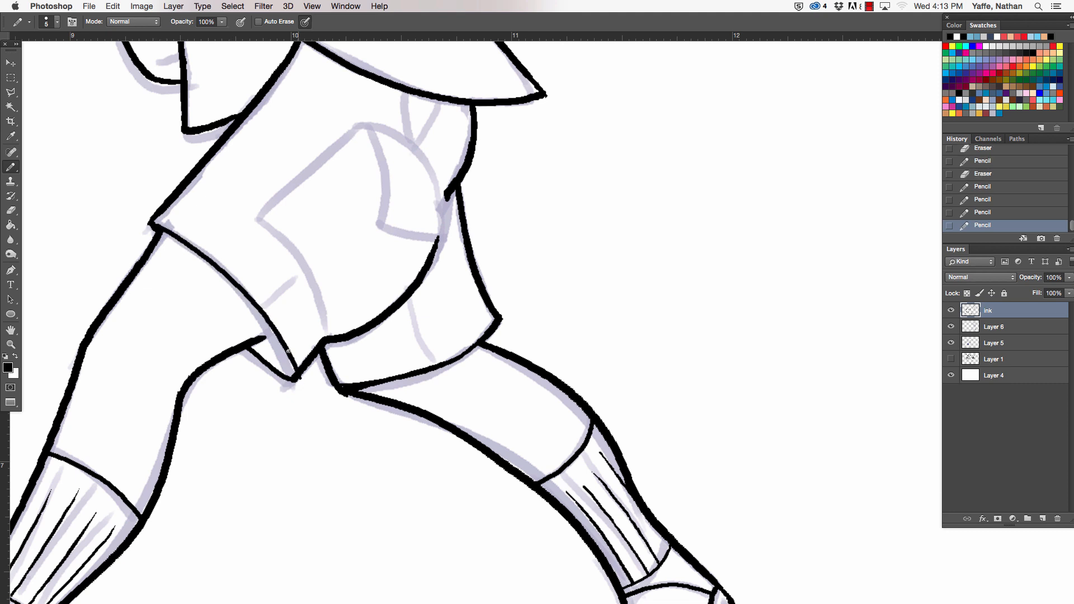
pyautogui.press('super+z')
pyautogui.moveTo(151, 222)
pyautogui.mouseDown()
pyautogui.moveTo(255, 320)
pyautogui.moveTo(277, 357)
pyautogui.moveTo(261, 349)
pyautogui.moveTo(284, 366)
pyautogui.moveTo(263, 327)
pyautogui.mouseUp()
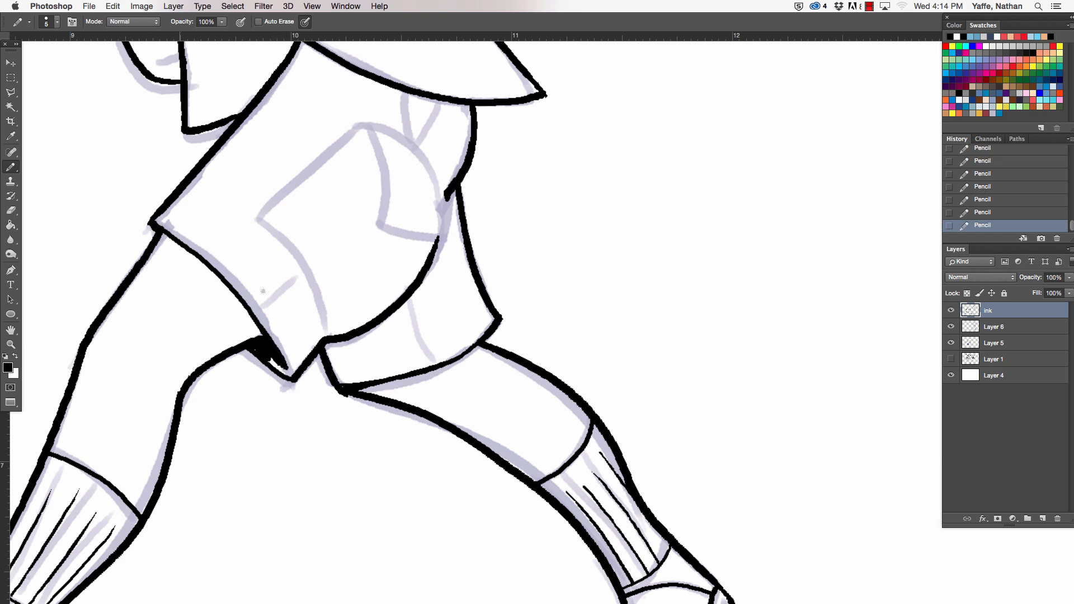
# - Ink the short crease above the front shorts hem and the curved fold line running down to the crotch
pyautogui.moveTo(506, 356); pyautogui.dragTo(494, 409)
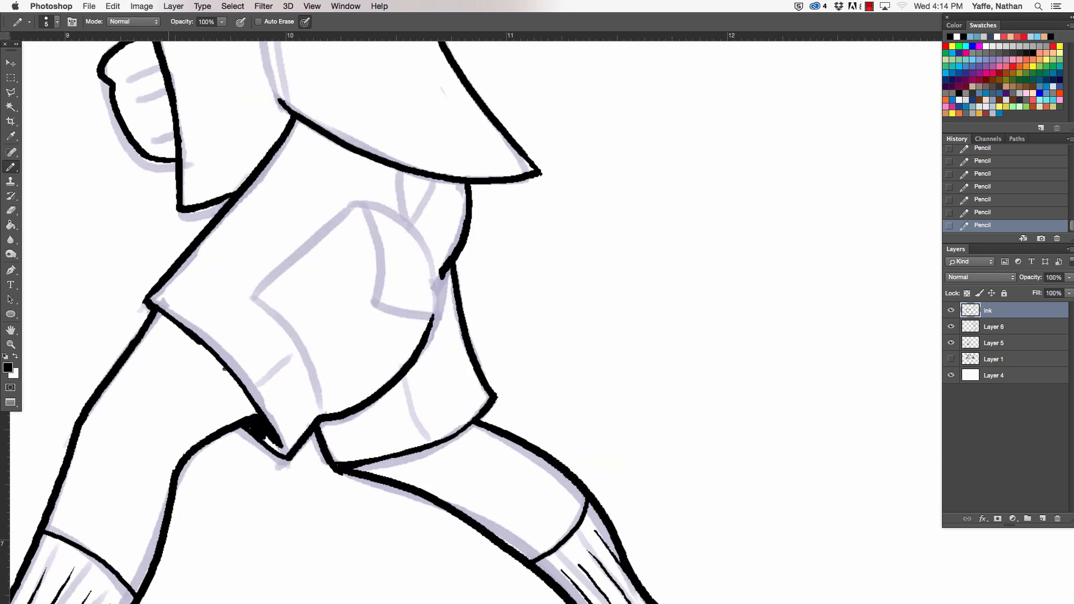
pyautogui.moveTo(200, 345)
pyautogui.mouseDown()
pyautogui.moveTo(259, 414)
pyautogui.moveTo(298, 344)
pyautogui.moveTo(292, 352)
pyautogui.mouseUp()
pyautogui.press('e')
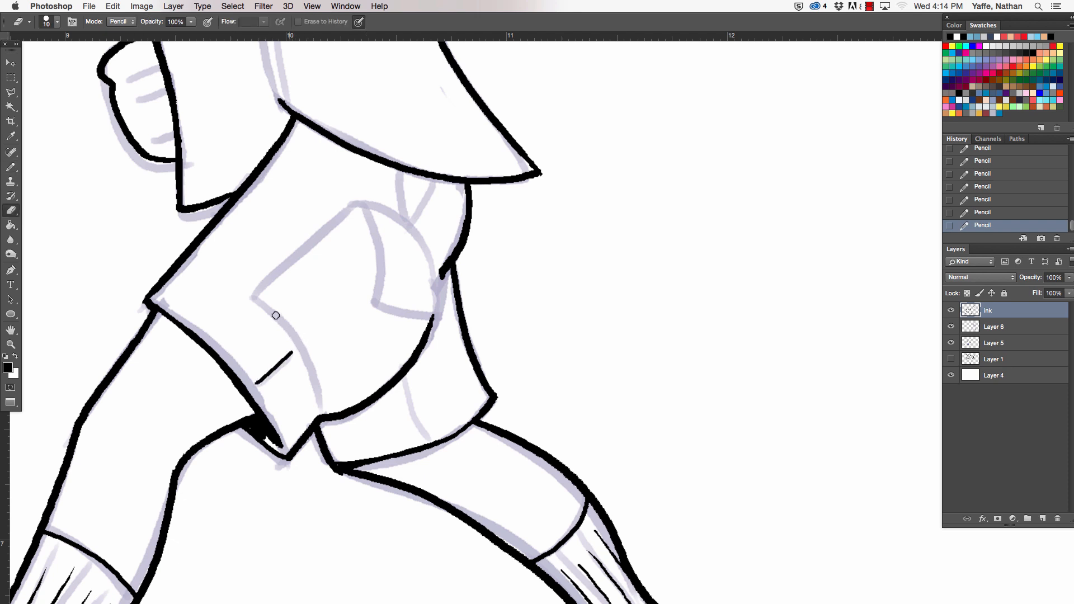
pyautogui.press('b')
pyautogui.moveTo(255, 293); pyautogui.dragTo(320, 413)
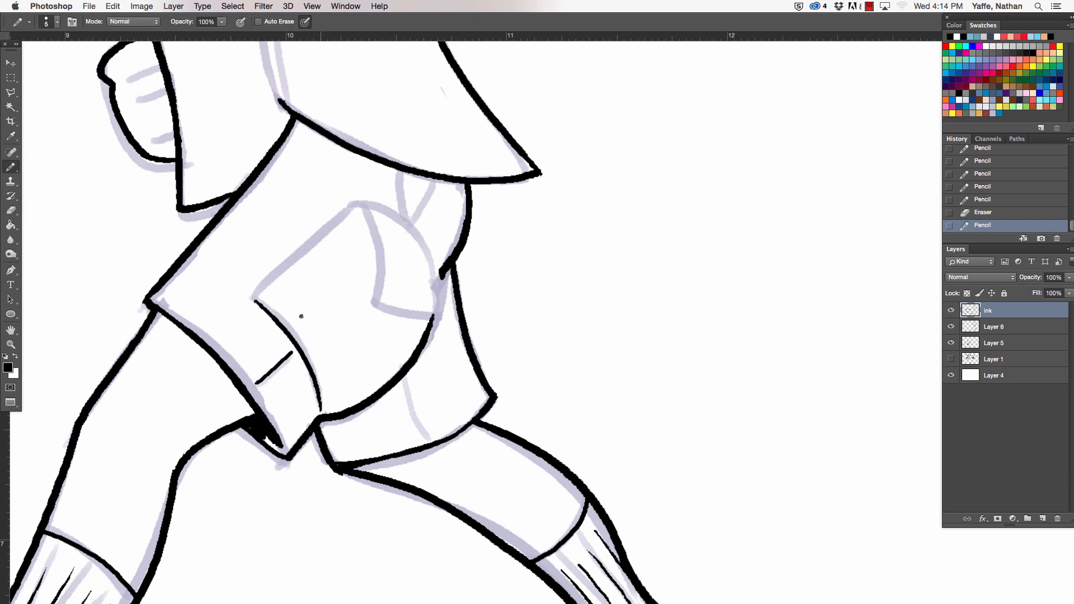
# - Ink the upper edges of the angular panel on the shorts and the folded flap inside it
pyautogui.moveTo(303, 244)
pyautogui.mouseDown()
pyautogui.moveTo(356, 198)
pyautogui.moveTo(434, 284)
pyautogui.moveTo(436, 304)
pyautogui.moveTo(440, 278)
pyautogui.mouseUp()
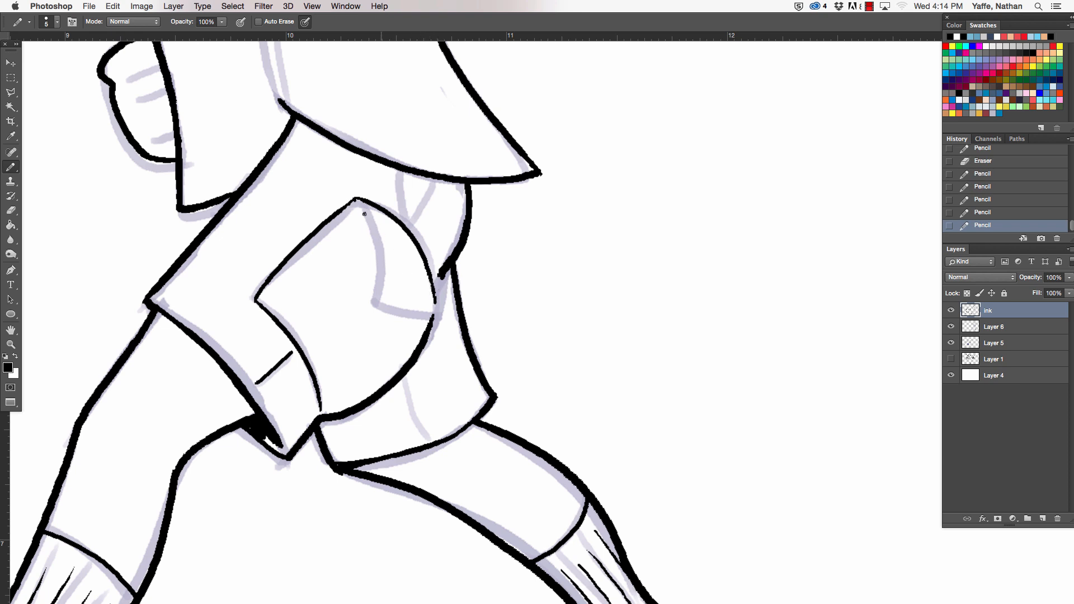
pyautogui.moveTo(356, 200)
pyautogui.mouseDown()
pyautogui.moveTo(378, 305)
pyautogui.moveTo(392, 311)
pyautogui.mouseUp()
pyautogui.hotkey('ctrl', 'z')
pyautogui.moveTo(356, 200)
pyautogui.mouseDown()
pyautogui.moveTo(370, 305)
pyautogui.moveTo(436, 306)
pyautogui.mouseUp()
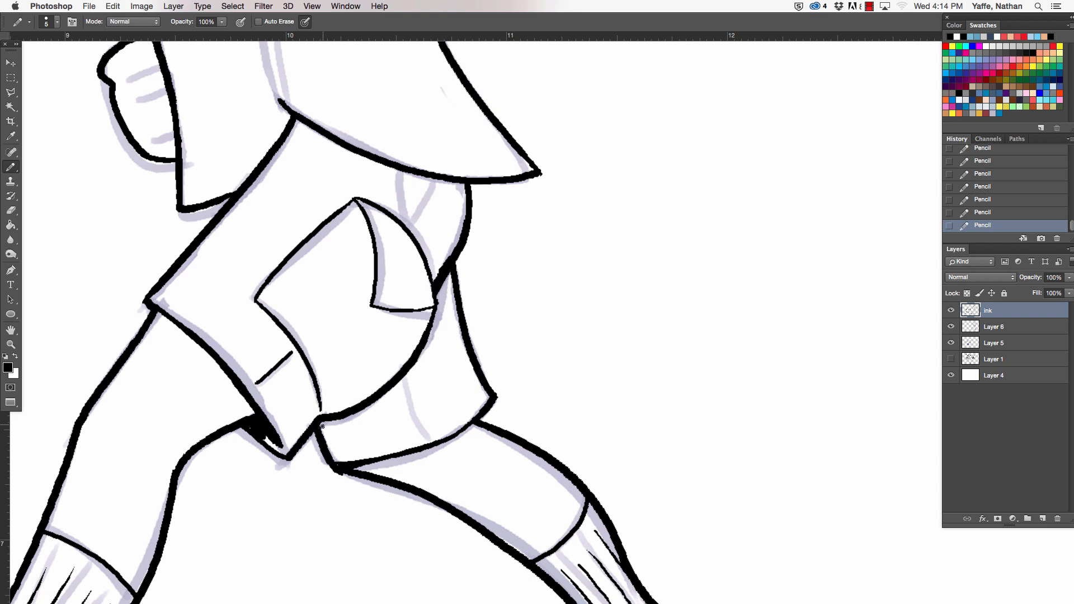
# - Ink the two converging lines on the shorts below the shirt hem and erase the overshoot at the hem
pyautogui.moveTo(339, 420); pyautogui.dragTo(323, 440)
pyautogui.moveTo(397, 171); pyautogui.dragTo(395, 220)
pyautogui.moveTo(433, 169); pyautogui.dragTo(404, 225)
pyautogui.scroll(5, 462, 422)
pyautogui.press('e')
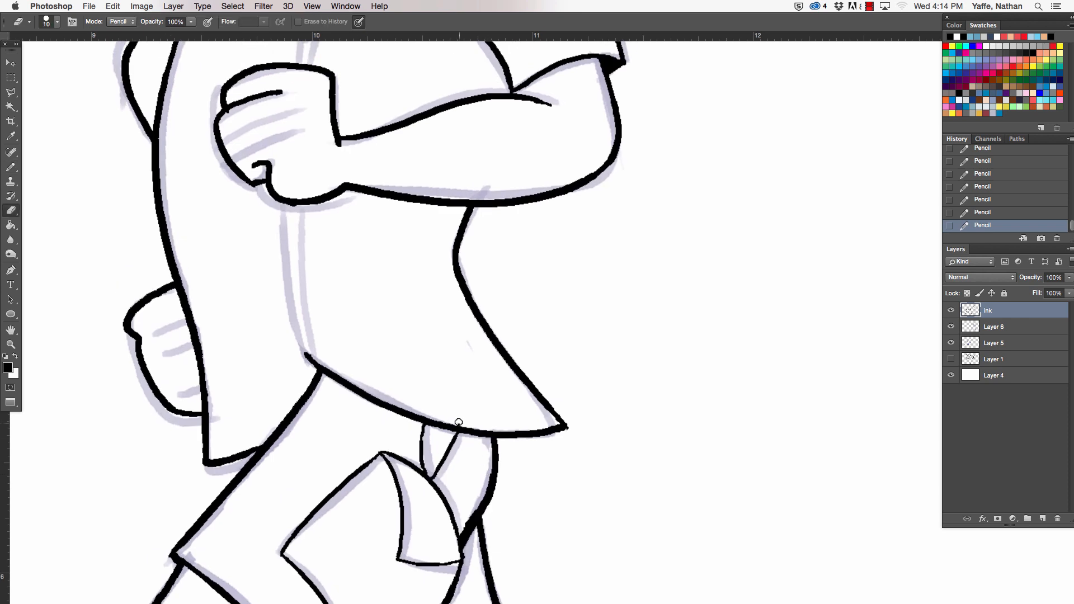
pyautogui.click(459, 423)
# - Ink the shirt's front opening line above the fist and from below the fist to the hem
pyautogui.press('b')
pyautogui.moveTo(300, 213); pyautogui.dragTo(290, 407)
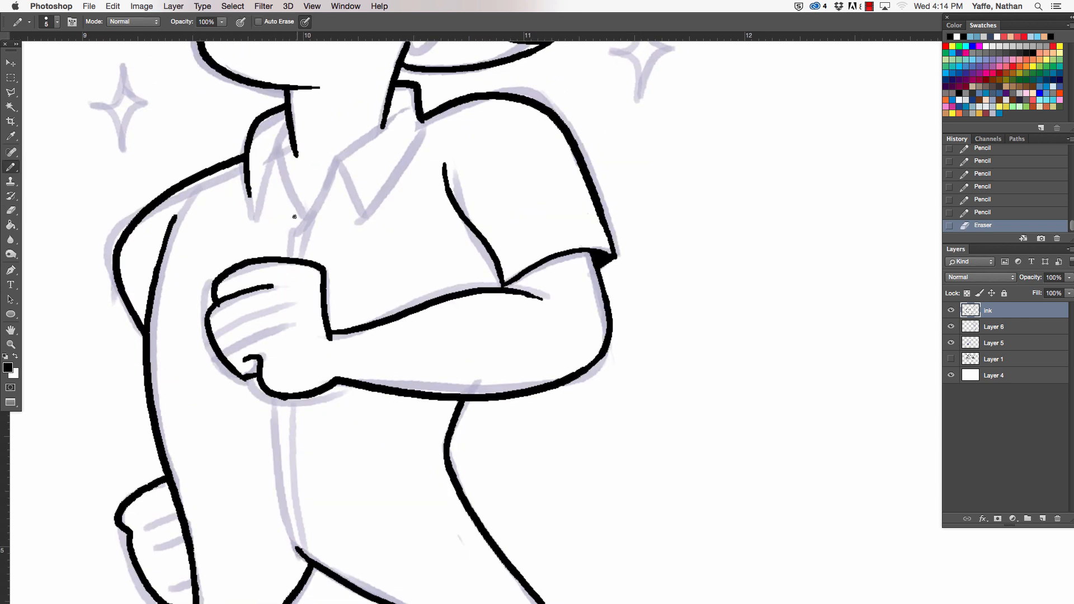
pyautogui.moveTo(291, 231); pyautogui.dragTo(286, 255)
pyautogui.moveTo(278, 399); pyautogui.dragTo(299, 549)
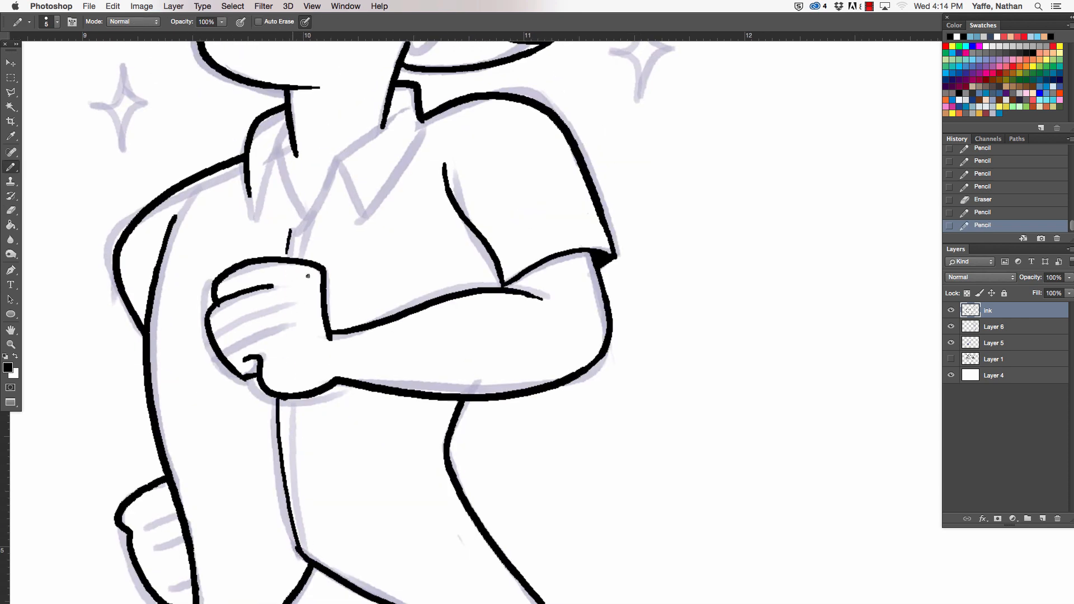
# - Ink the finger lines and thumb detail on the far hand behind the shirt, trimming stroke ends with the eraser
pyautogui.moveTo(202, 379); pyautogui.dragTo(226, 277)
pyautogui.moveTo(143, 530); pyautogui.dragTo(175, 507)
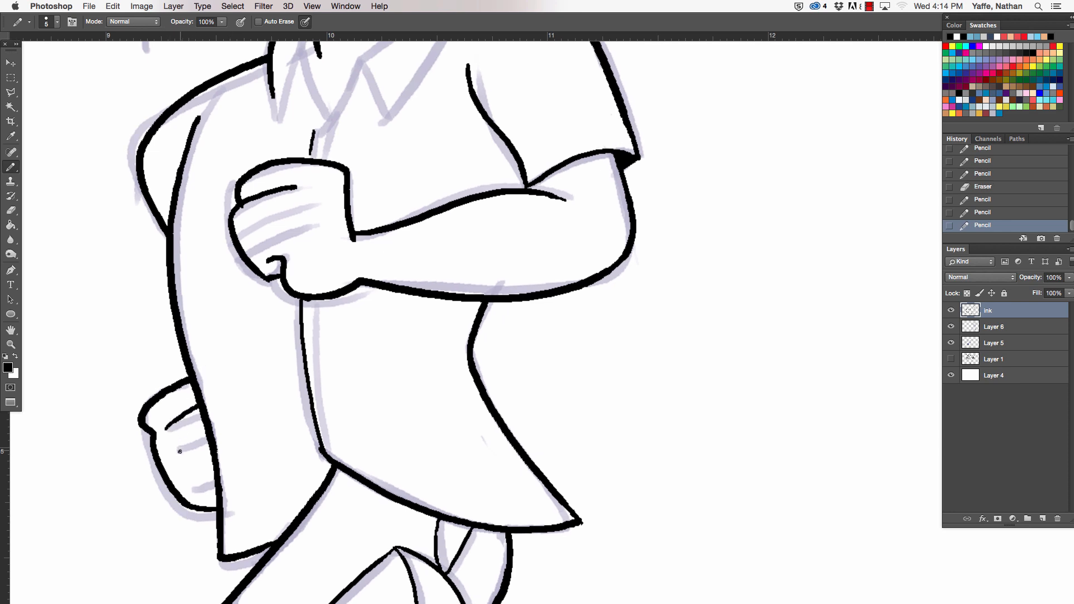
pyautogui.moveTo(154, 557); pyautogui.dragTo(182, 542)
pyautogui.moveTo(192, 482)
pyautogui.mouseDown()
pyautogui.moveTo(214, 470)
pyautogui.moveTo(217, 494)
pyautogui.moveTo(214, 479)
pyautogui.moveTo(205, 485)
pyautogui.moveTo(215, 480)
pyautogui.moveTo(216, 496)
pyautogui.moveTo(203, 439)
pyautogui.moveTo(214, 459)
pyautogui.moveTo(197, 495)
pyautogui.moveTo(213, 484)
pyautogui.mouseUp()
pyautogui.press('super+z')
pyautogui.press('super+z')
pyautogui.press('e')
pyautogui.press('b')
pyautogui.press('e')
pyautogui.press('b')
pyautogui.press('e')
pyautogui.press('b')
pyautogui.press('e')
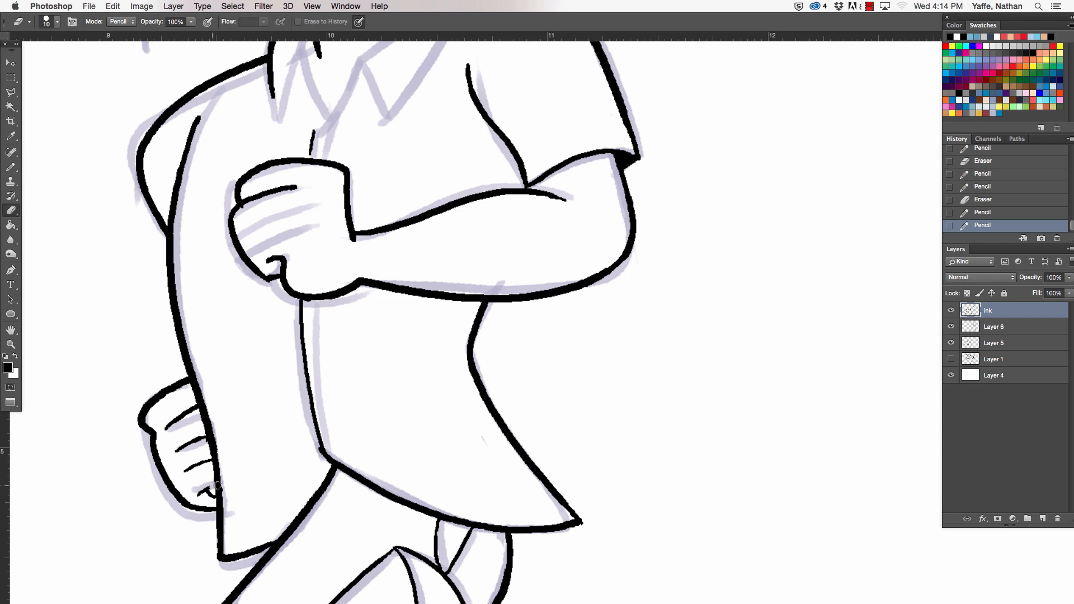
# - Ink the remaining finger lines on the near fist and taper the upper end of the shirt's side line
pyautogui.press('space')
pyautogui.moveTo(470, 219); pyautogui.dragTo(433, 499)
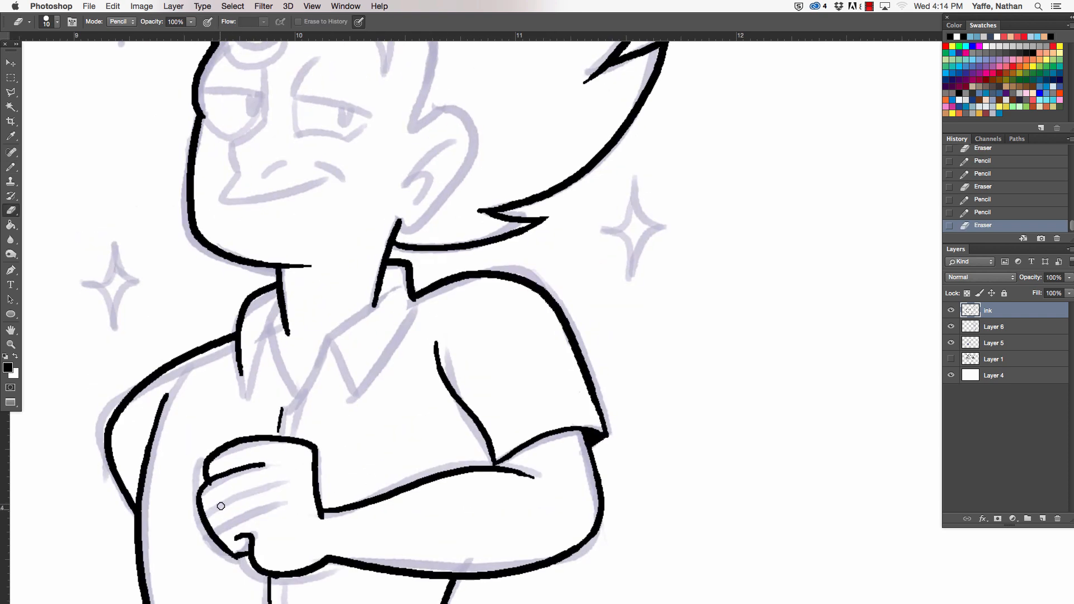
pyautogui.press('b')
pyautogui.moveTo(204, 507); pyautogui.dragTo(263, 487)
pyautogui.moveTo(215, 529)
pyautogui.mouseDown()
pyautogui.moveTo(260, 513)
pyautogui.moveTo(261, 488)
pyautogui.mouseUp()
pyautogui.press('e')
pyautogui.moveTo(170, 388); pyautogui.dragTo(167, 399)
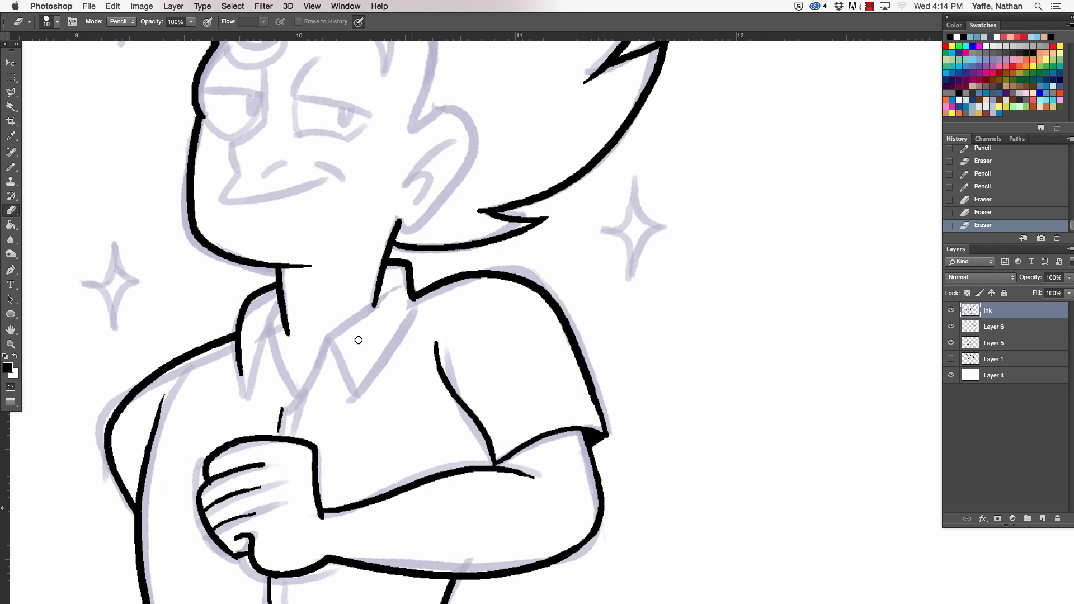
# - Ink the V-shaped neckline of the shirt down to the front opening
pyautogui.press('b')
pyautogui.moveTo(241, 371)
pyautogui.mouseDown()
pyautogui.moveTo(267, 326)
pyautogui.moveTo(294, 397)
pyautogui.moveTo(327, 343)
pyautogui.mouseUp()
pyautogui.press('super+z')
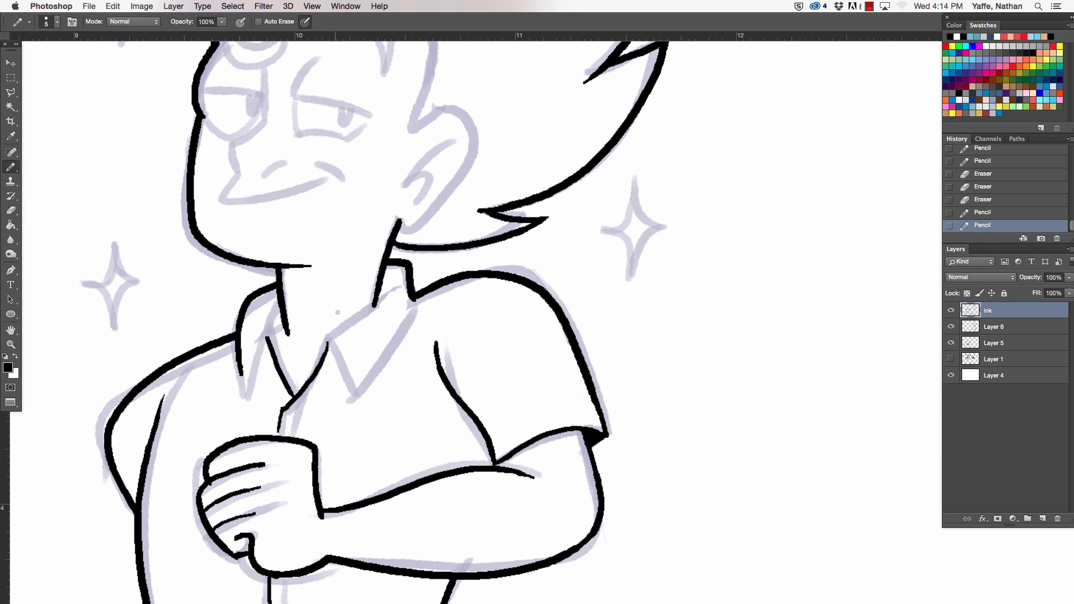
# - Ink the collar's neck opening, the far collar flap and the near flap's inner edge, trimming the overlap at the neck
pyautogui.moveTo(398, 274); pyautogui.dragTo(325, 351)
pyautogui.press('super+z')
pyautogui.moveTo(398, 275)
pyautogui.mouseDown()
pyautogui.moveTo(326, 355)
pyautogui.moveTo(267, 338)
pyautogui.moveTo(269, 348)
pyautogui.moveTo(260, 320)
pyautogui.mouseUp()
pyautogui.press('e')
pyautogui.click(377, 303)
pyautogui.press('b')
pyautogui.moveTo(339, 342); pyautogui.dragTo(358, 398)
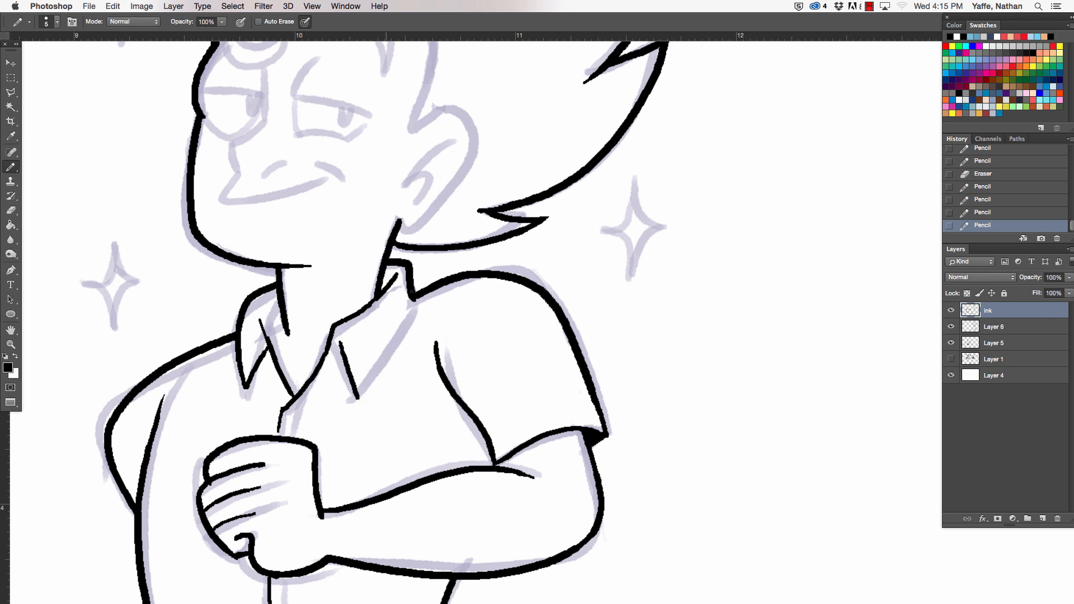
# - Ink the near collar flap's outer edge down to its point and thicken the top of the far collar's inner line
pyautogui.moveTo(413, 298); pyautogui.dragTo(357, 404)
pyautogui.press('super+z')
pyautogui.press('e')
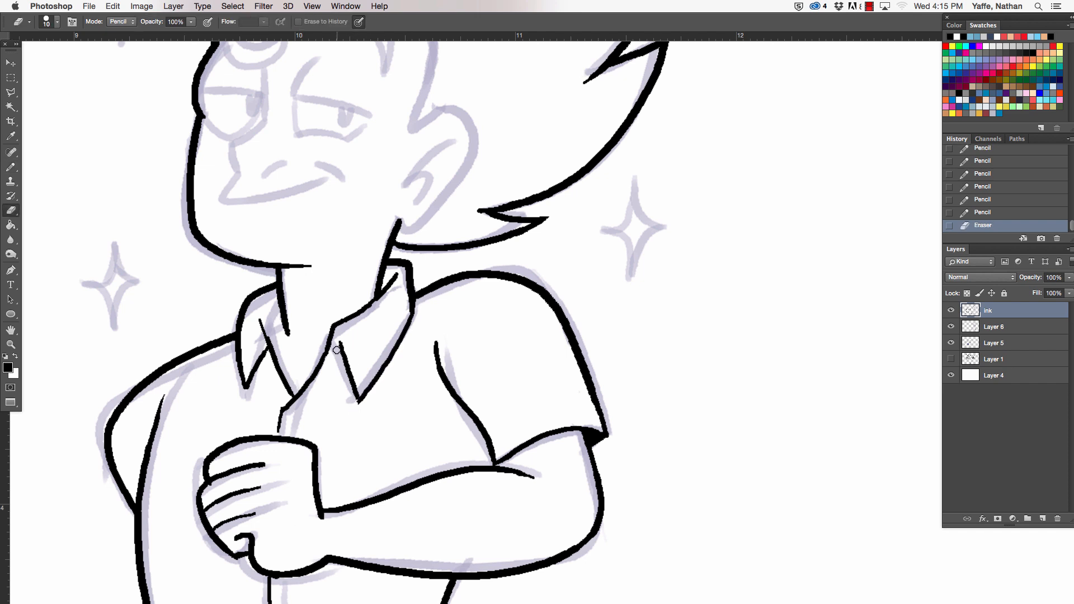
pyautogui.press('b')
pyautogui.moveTo(364, 191); pyautogui.dragTo(376, 392)
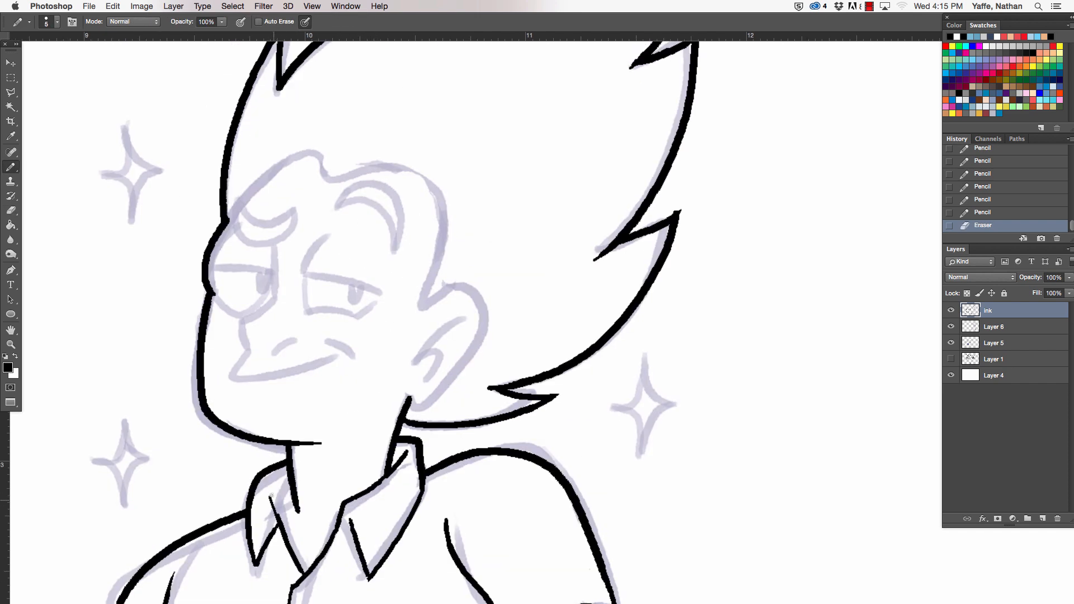
pyautogui.moveTo(271, 497); pyautogui.dragTo(299, 554)
pyautogui.press('super+z')
pyautogui.moveTo(271, 497)
pyautogui.mouseDown()
pyautogui.moveTo(302, 564)
pyautogui.moveTo(273, 500)
pyautogui.mouseUp()
# - Ink both crescent-shaped eyebrows and the near eye's crease and upper lid
pyautogui.moveTo(276, 255); pyautogui.dragTo(329, 197)
pyautogui.moveTo(220, 173); pyautogui.dragTo(312, 180)
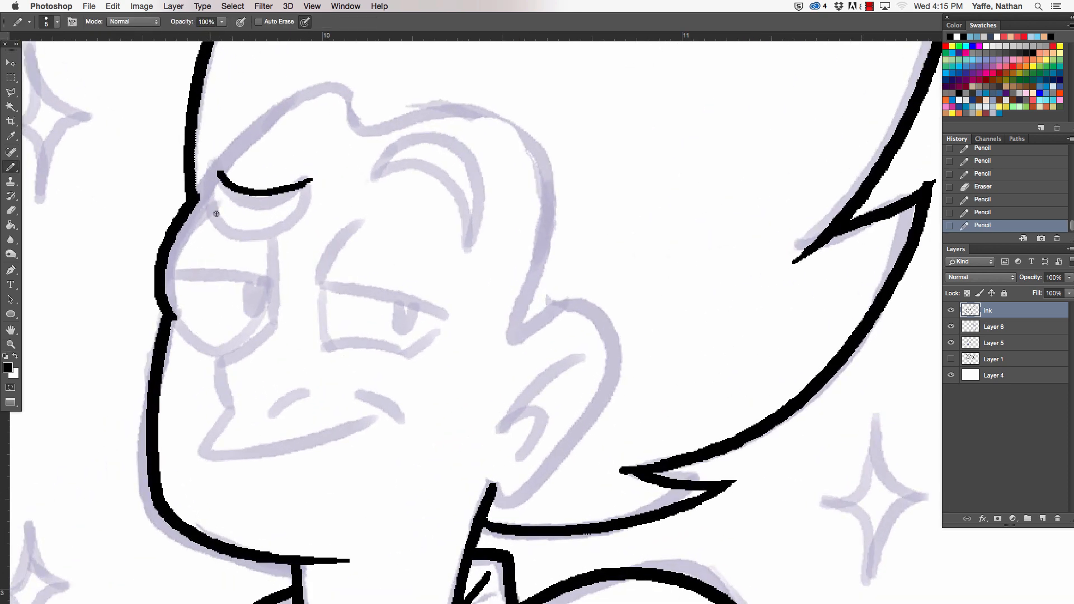
pyautogui.moveTo(215, 173); pyautogui.dragTo(290, 215)
pyautogui.press('super+z')
pyautogui.moveTo(214, 173)
pyautogui.mouseDown()
pyautogui.moveTo(281, 215)
pyautogui.moveTo(310, 177)
pyautogui.mouseUp()
pyautogui.press('super+z')
pyautogui.moveTo(281, 213)
pyautogui.mouseDown()
pyautogui.moveTo(307, 181)
pyautogui.moveTo(466, 235)
pyautogui.moveTo(372, 178)
pyautogui.moveTo(319, 282)
pyautogui.moveTo(456, 319)
pyautogui.mouseUp()
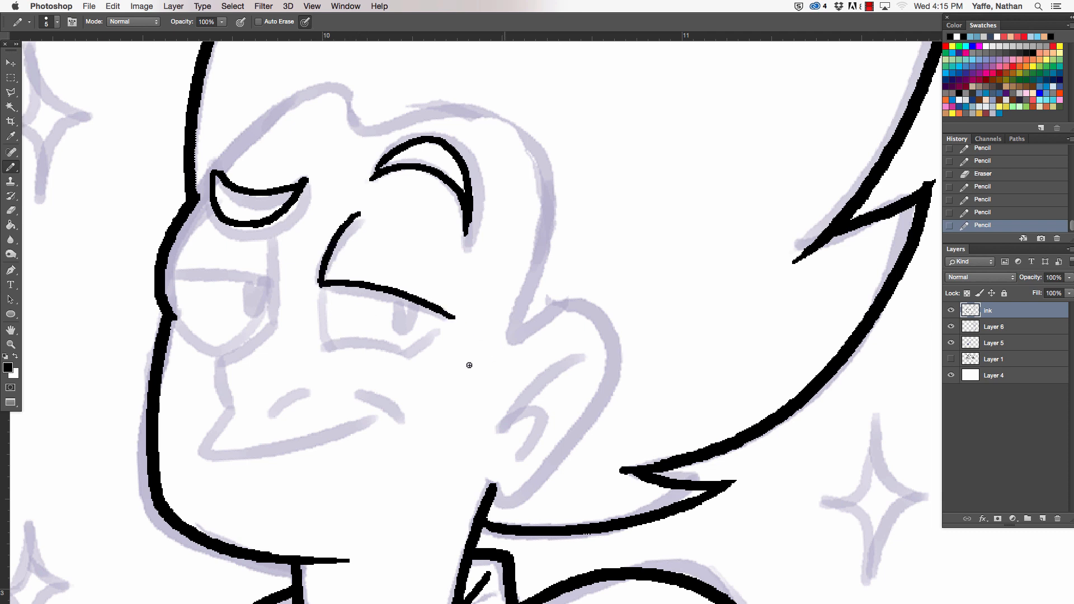
# - Ink the near eye's sides and lower lid, plus the upper lid line across the far eye
pyautogui.moveTo(321, 288)
pyautogui.mouseDown()
pyautogui.moveTo(327, 341)
pyautogui.moveTo(440, 370)
pyautogui.moveTo(443, 315)
pyautogui.mouseUp()
pyautogui.moveTo(162, 275)
pyautogui.mouseDown()
pyautogui.moveTo(290, 284)
pyautogui.moveTo(277, 280)
pyautogui.mouseUp()
pyautogui.press('e')
pyautogui.press('b')
# - Ink the far eye's inner edge and curve it down into the profile line of the nose
pyautogui.moveTo(267, 224)
pyautogui.mouseDown()
pyautogui.moveTo(276, 321)
pyautogui.moveTo(212, 360)
pyautogui.mouseUp()
pyautogui.press('super+z')
pyautogui.moveTo(273, 315)
pyautogui.mouseDown()
pyautogui.moveTo(271, 329)
pyautogui.moveTo(208, 363)
pyautogui.mouseUp()
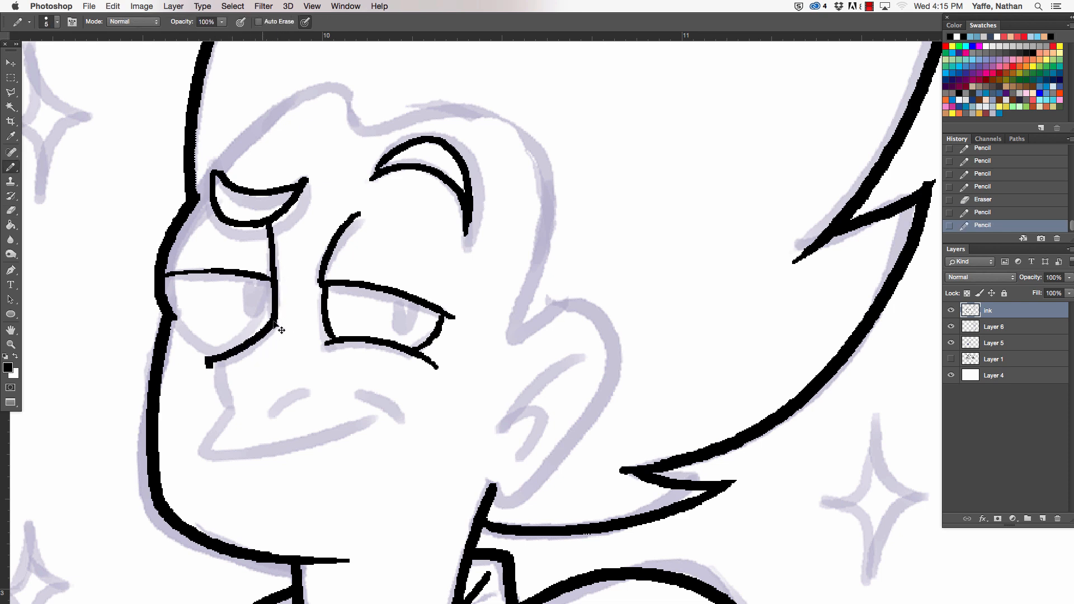
pyautogui.press('super+z')
pyautogui.moveTo(275, 320); pyautogui.dragTo(232, 407)
# - Ink the upper lip and smiling mouth line with a thicker pencil, trim its end, and add the cheek crease
pyautogui.press('a')
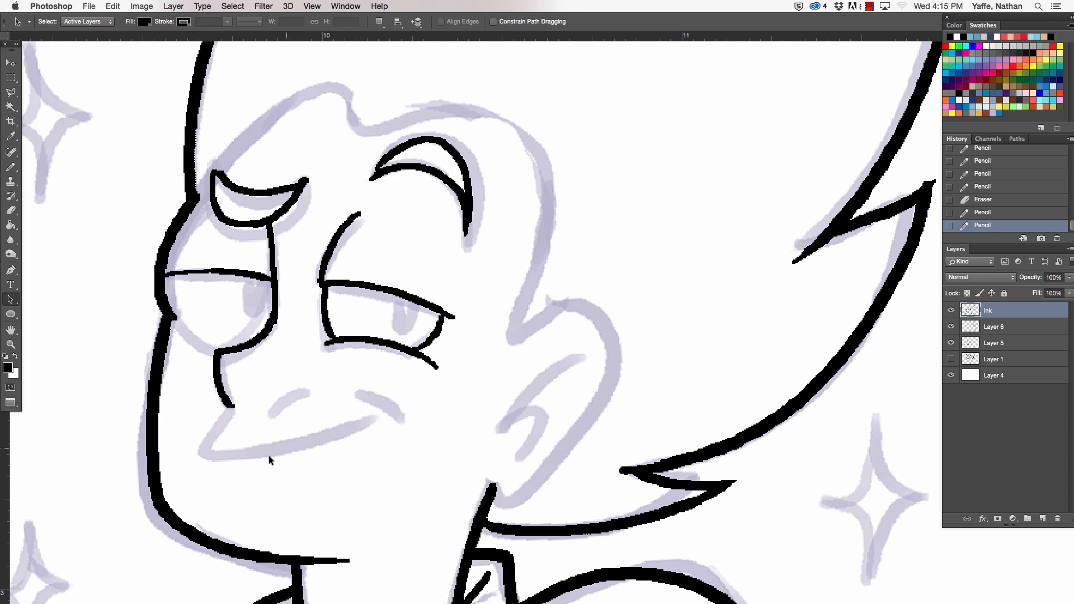
pyautogui.press('b')
pyautogui.press(']')
pyautogui.moveTo(206, 448)
pyautogui.mouseDown()
pyautogui.moveTo(361, 430)
pyautogui.moveTo(384, 410)
pyautogui.mouseUp()
pyautogui.press('e')
pyautogui.moveTo(341, 444)
pyautogui.mouseDown()
pyautogui.moveTo(385, 410)
pyautogui.moveTo(414, 429)
pyautogui.mouseUp()
pyautogui.press('b')
# - Ink the nostril and the far eye's lower curve with the pencil size reduced to 4
pyautogui.press('[')
pyautogui.press('[')
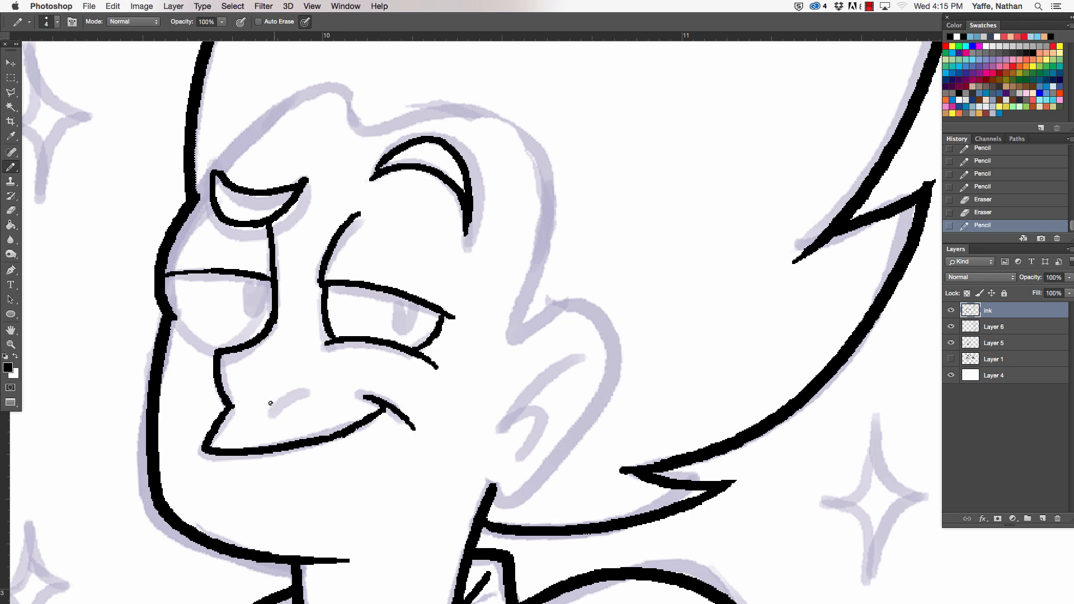
pyautogui.moveTo(271, 403); pyautogui.dragTo(297, 393)
pyautogui.moveTo(171, 317); pyautogui.dragTo(240, 344)
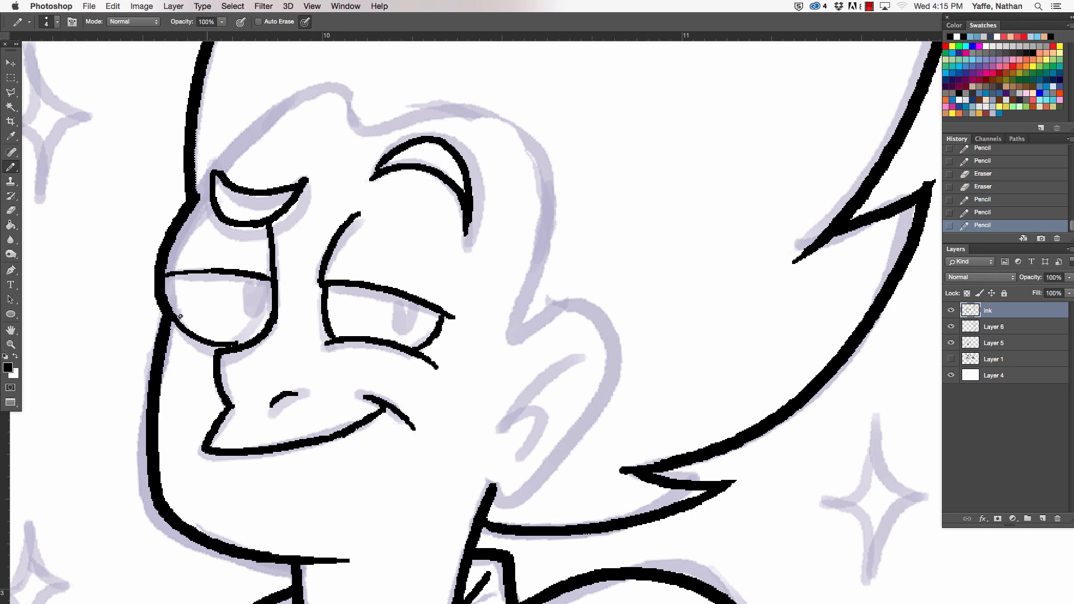
pyautogui.press('super+z')
pyautogui.moveTo(171, 317); pyautogui.dragTo(223, 351)
pyautogui.press('e')
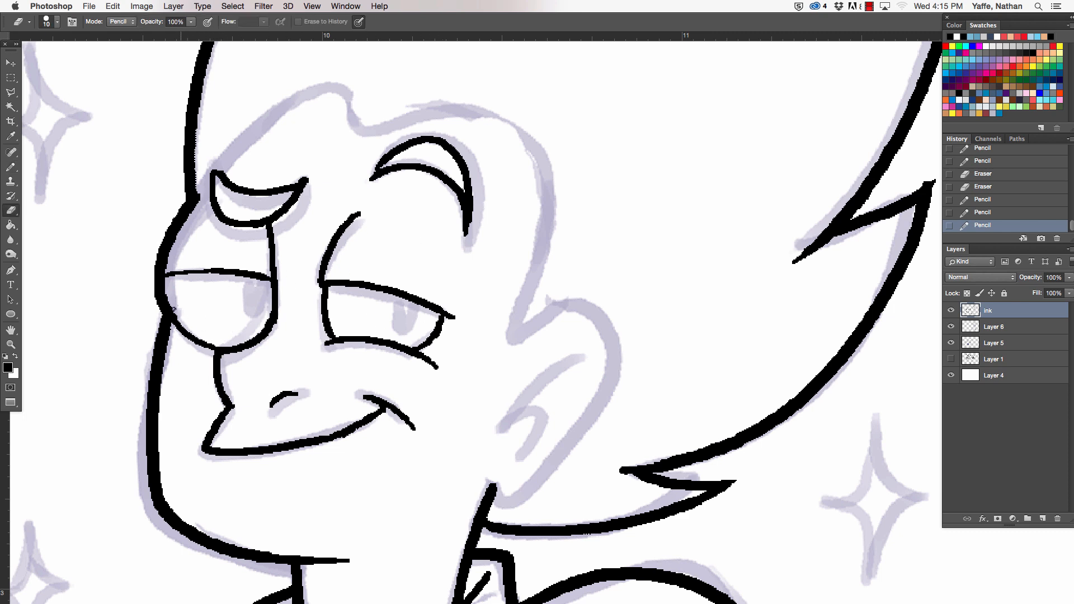
pyautogui.press('b')
pyautogui.moveTo(179, 322); pyautogui.dragTo(225, 339)
pyautogui.press('super+z')
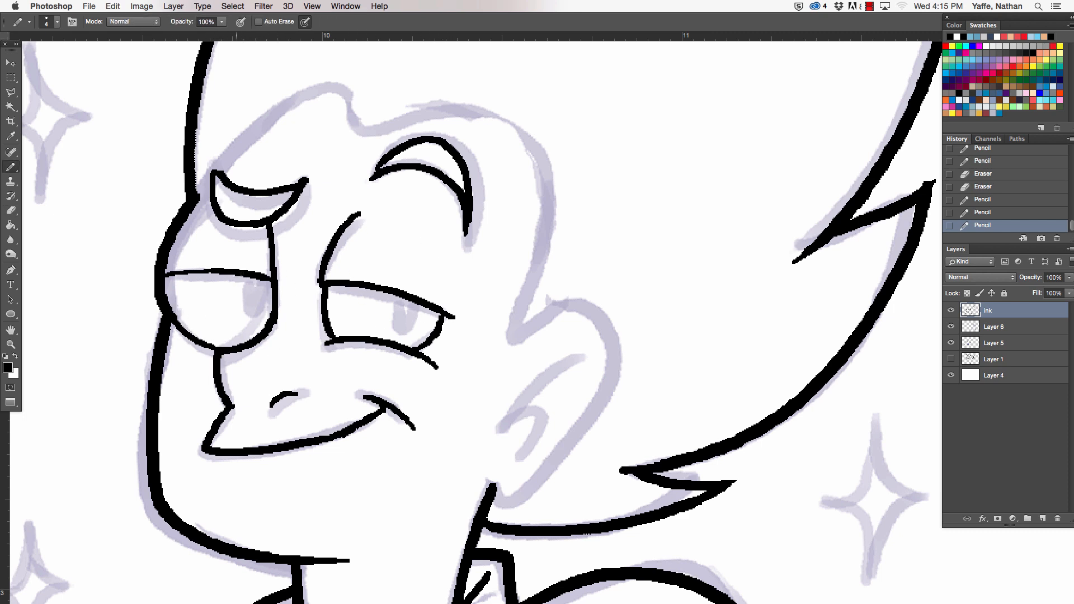
# - Ink the pupils of both eyes at their outer corners under the lids
pyautogui.moveTo(243, 273); pyautogui.dragTo(273, 281)
pyautogui.press('super+z')
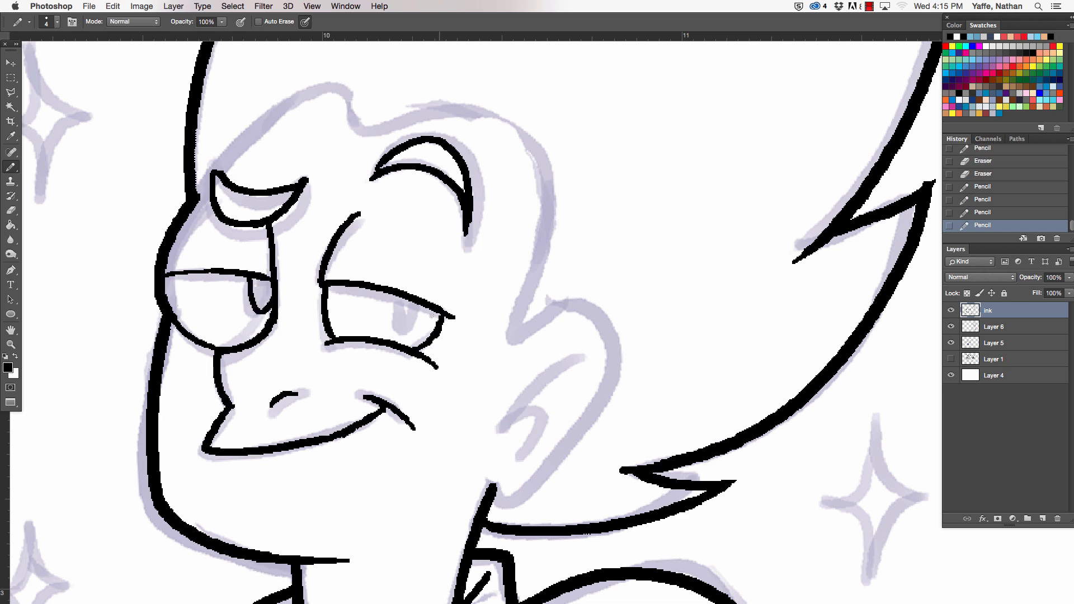
pyautogui.moveTo(415, 305); pyautogui.dragTo(441, 316)
pyautogui.press('super+z')
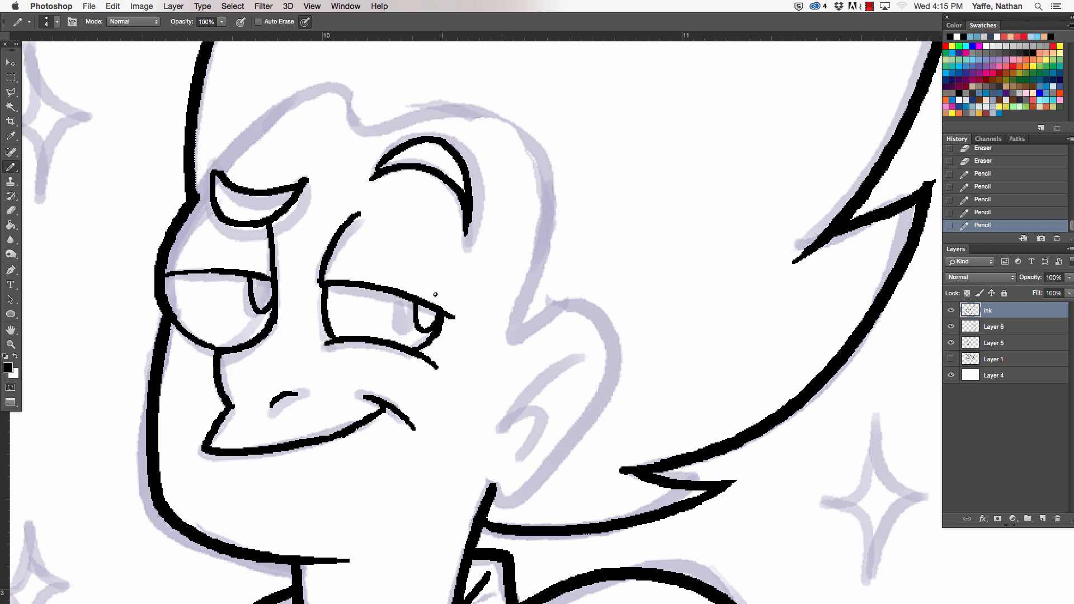
# - Ink the hairline from the forehead over the widow's peak and down the temple to the top of the ear
pyautogui.moveTo(314, 199); pyautogui.dragTo(308, 363)
pyautogui.moveTo(192, 354)
pyautogui.mouseDown()
pyautogui.moveTo(323, 239)
pyautogui.moveTo(423, 260)
pyautogui.moveTo(569, 361)
pyautogui.mouseUp()
pyautogui.press('super+z')
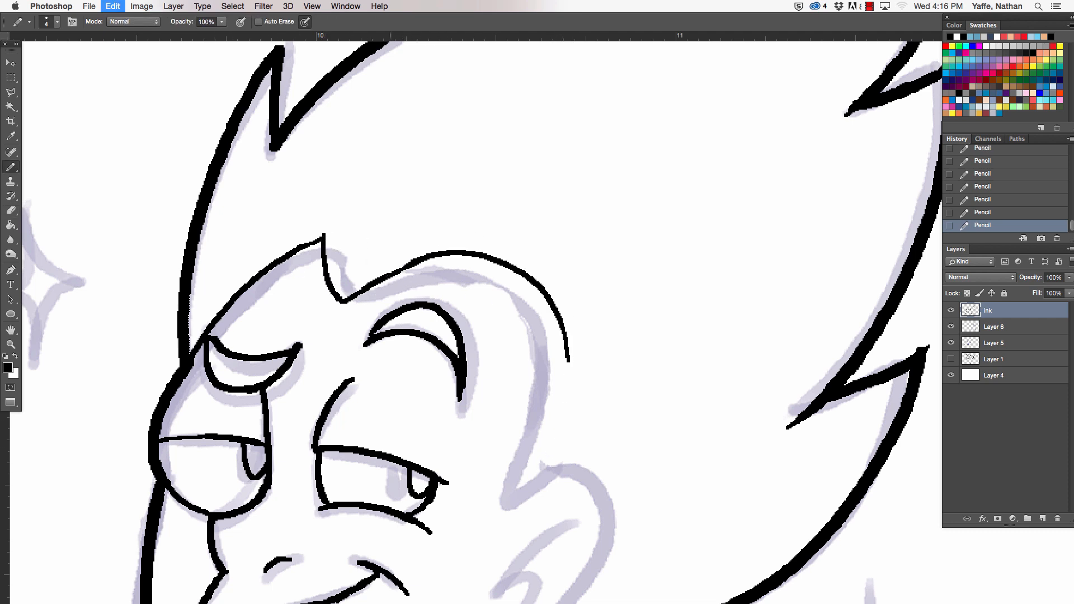
pyautogui.moveTo(400, 267); pyautogui.dragTo(543, 344)
pyautogui.moveTo(548, 382)
pyautogui.mouseDown()
pyautogui.moveTo(465, 280)
pyautogui.moveTo(465, 264)
pyautogui.mouseUp()
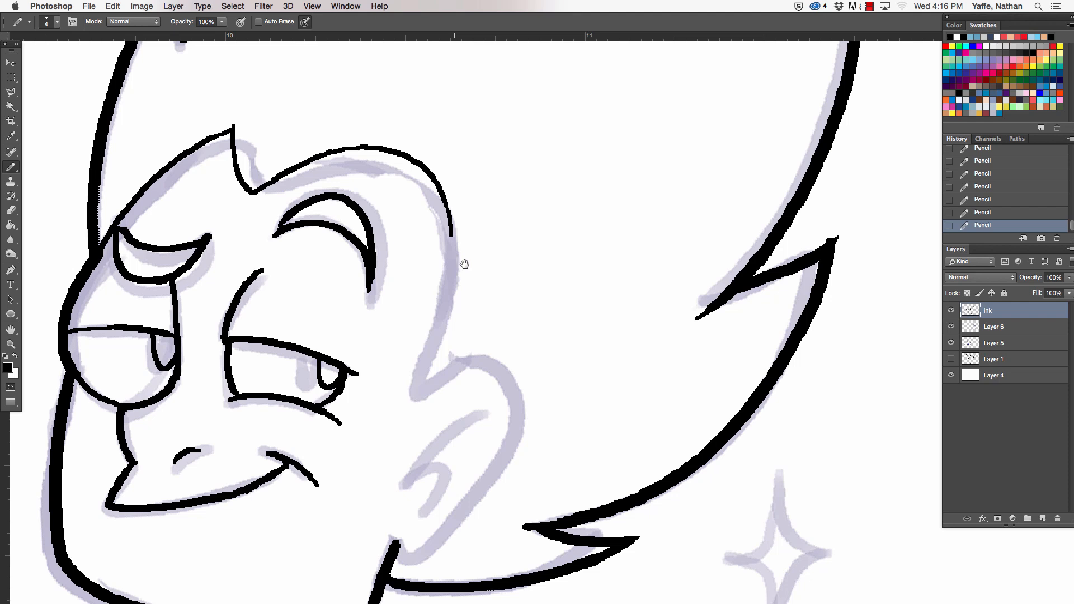
pyautogui.moveTo(440, 205)
pyautogui.mouseDown()
pyautogui.moveTo(404, 397)
pyautogui.moveTo(473, 350)
pyautogui.mouseUp()
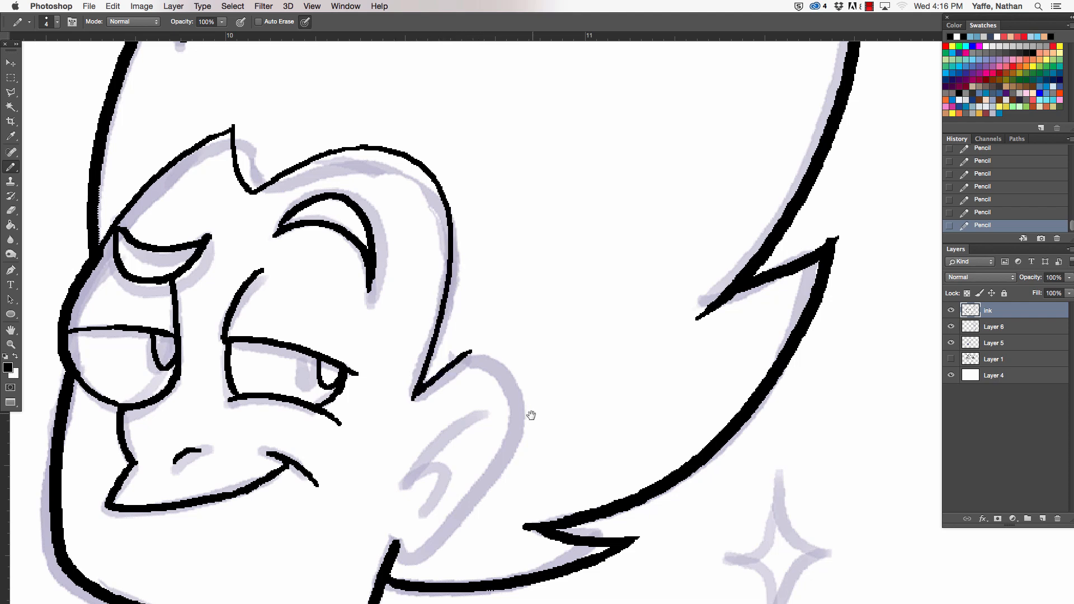
# - Ink the ear's outer contour and inner fold with the pencil size at 6, trimming the fold's edge
pyautogui.scroll(-5, 538, 364)
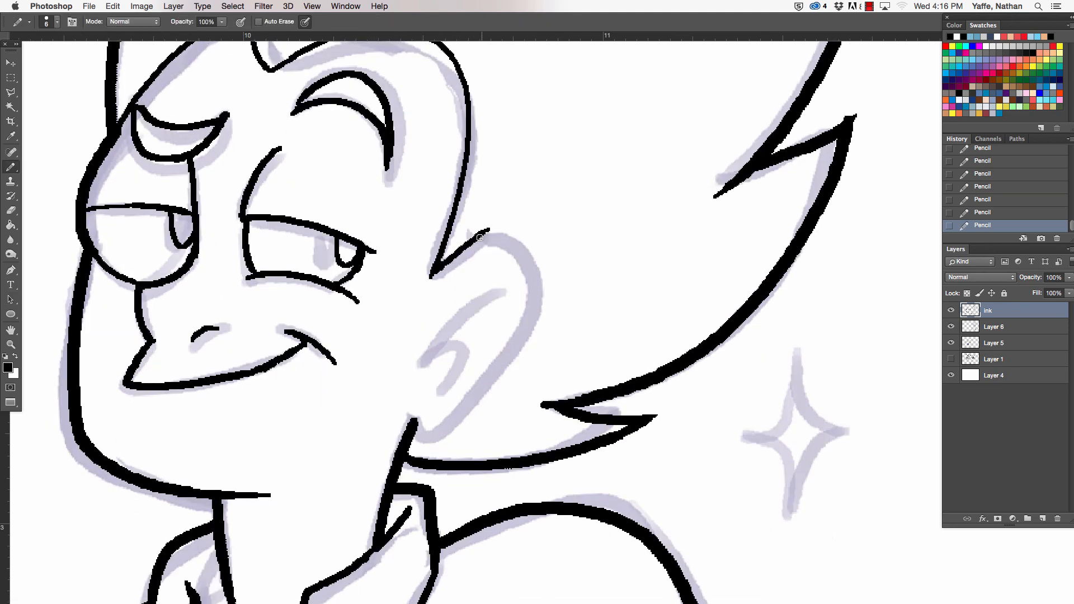
pyautogui.moveTo(480, 238)
pyautogui.mouseDown()
pyautogui.moveTo(442, 419)
pyautogui.moveTo(402, 399)
pyautogui.moveTo(514, 284)
pyautogui.mouseUp()
pyautogui.moveTo(458, 363)
pyautogui.mouseDown()
pyautogui.moveTo(476, 301)
pyautogui.moveTo(514, 286)
pyautogui.mouseUp()
pyautogui.press('e')
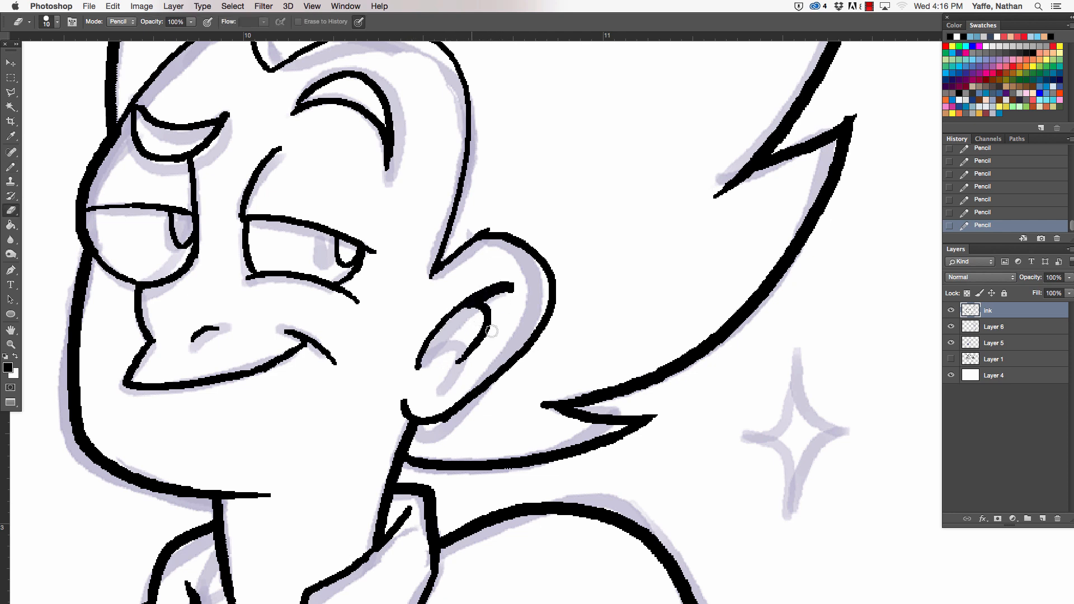
pyautogui.moveTo(492, 331)
pyautogui.mouseDown()
pyautogui.moveTo(467, 363)
pyautogui.moveTo(423, 363)
pyautogui.moveTo(427, 342)
pyautogui.moveTo(484, 310)
pyautogui.mouseUp()
# - Add the small inner ear curves and the hooked end of the upper fold, thickening the fold line
pyautogui.press('b')
pyautogui.press('e')
pyautogui.press('b')
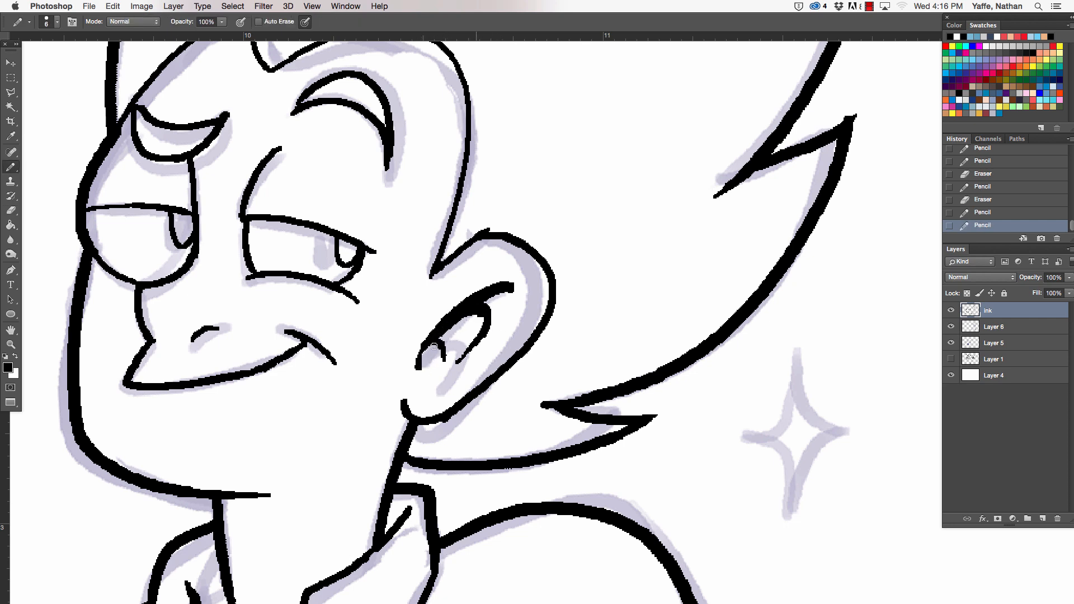
pyautogui.press('e')
pyautogui.press('b')
pyautogui.moveTo(425, 352)
pyautogui.mouseDown()
pyautogui.moveTo(418, 372)
pyautogui.moveTo(423, 352)
pyautogui.mouseUp()
pyautogui.moveTo(515, 286); pyautogui.dragTo(511, 320)
pyautogui.press('e')
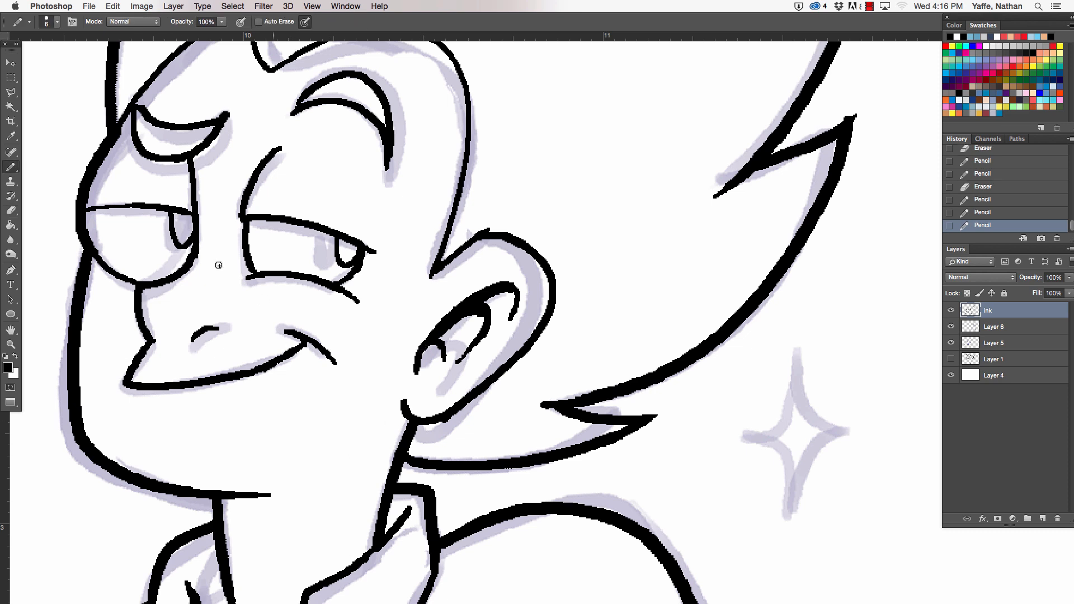
# - Clean up the far eyebrow where it meets the forehead line, and taper the brow tip and near eye crease with the eraser
pyautogui.moveTo(233, 192); pyautogui.dragTo(280, 360)
pyautogui.press('e')
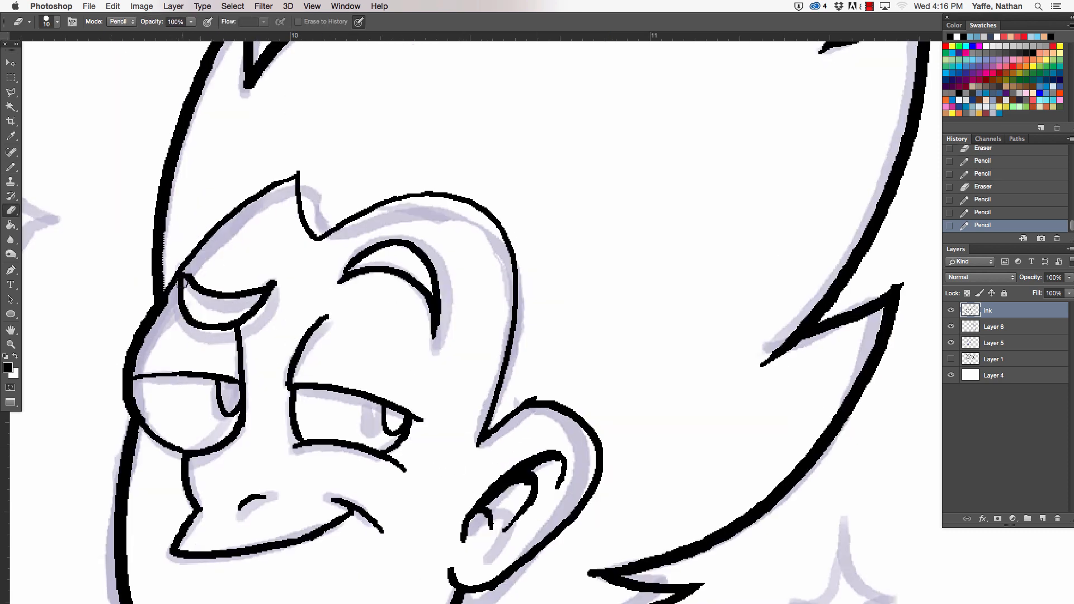
pyautogui.moveTo(181, 283)
pyautogui.mouseDown()
pyautogui.moveTo(196, 311)
pyautogui.moveTo(170, 276)
pyautogui.moveTo(186, 316)
pyautogui.moveTo(187, 306)
pyautogui.mouseUp()
pyautogui.press('b')
pyautogui.press('e')
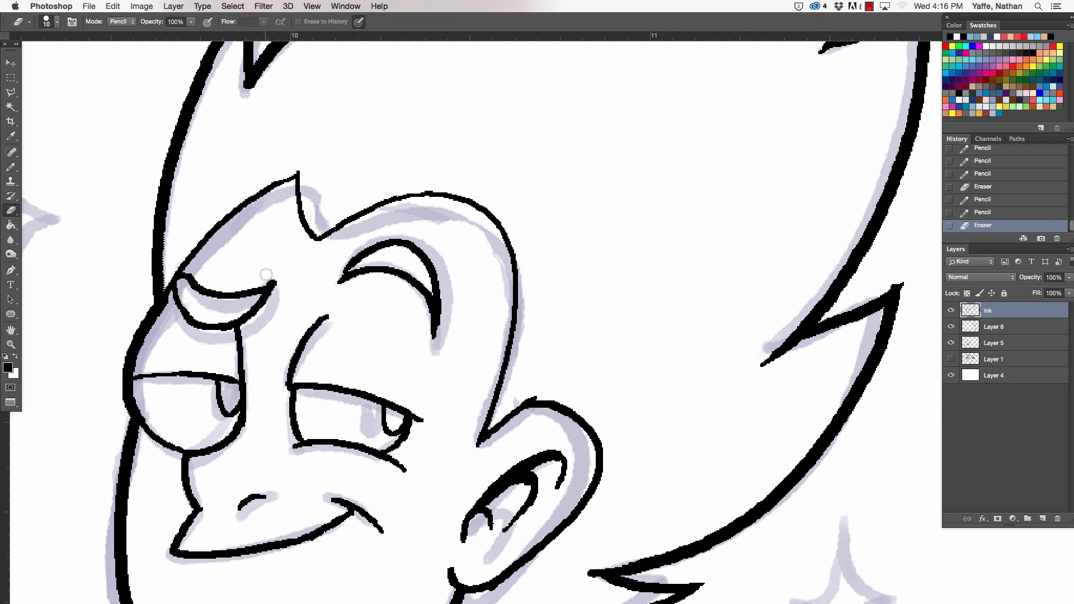
pyautogui.moveTo(266, 274); pyautogui.dragTo(273, 281)
pyautogui.moveTo(188, 270); pyautogui.dragTo(188, 303)
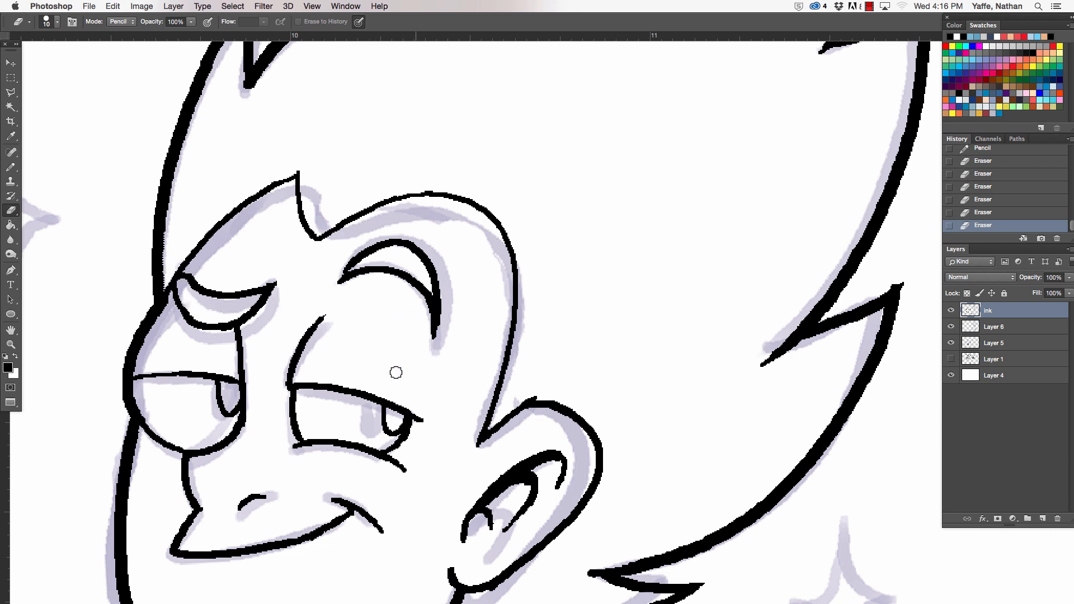
# - Ink a short vertical line rising from the outer corner of the near eye's upper lid
pyautogui.press('b')
pyautogui.moveTo(424, 411); pyautogui.dragTo(427, 371)
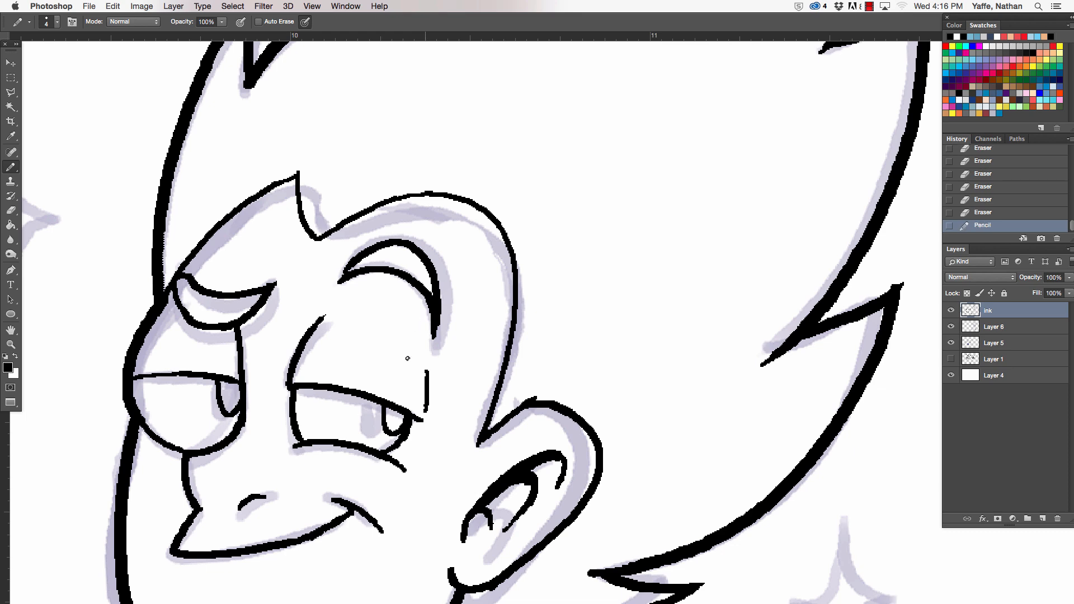
pyautogui.moveTo(741, 463); pyautogui.dragTo(602, 451)
pyautogui.press('super+z')
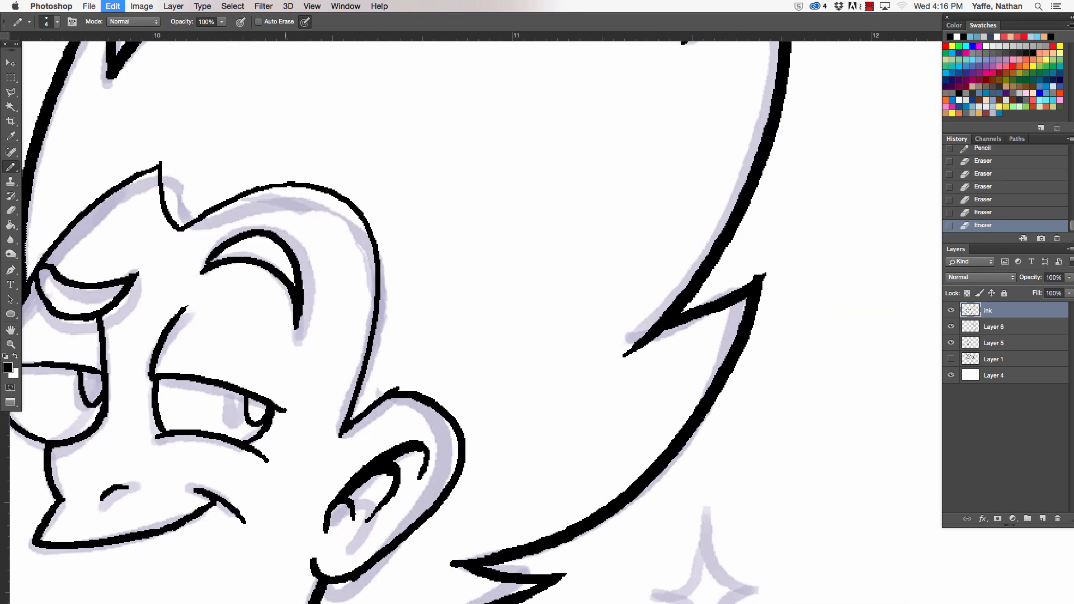
pyautogui.moveTo(286, 415); pyautogui.dragTo(290, 375)
# - Ink the four-pointed sparkle in front of the forehead, redrawing its curves until the outline closes
pyautogui.scroll(-4, 286, 332)
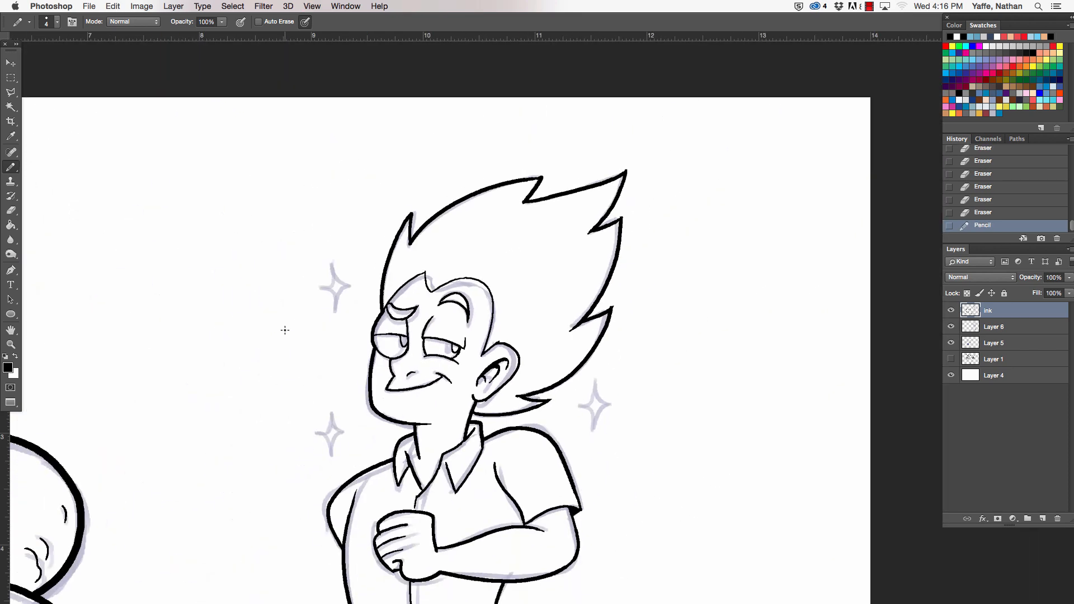
pyautogui.press('z')
pyautogui.moveTo(341, 288); pyautogui.dragTo(437, 162)
pyautogui.press('b')
pyautogui.moveTo(272, 197)
pyautogui.mouseDown()
pyautogui.moveTo(314, 103)
pyautogui.moveTo(381, 198)
pyautogui.mouseUp()
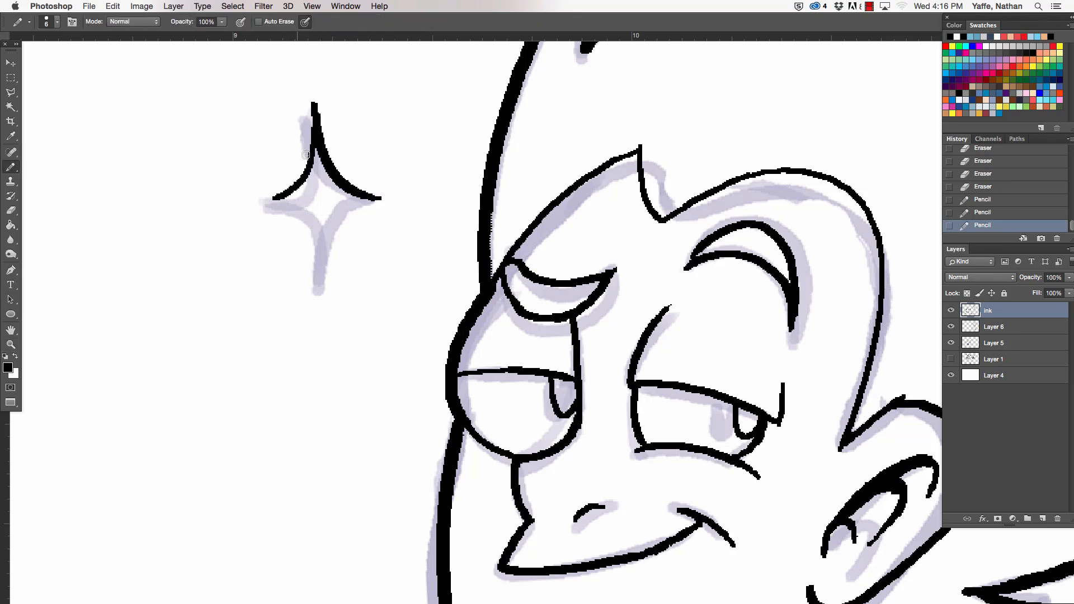
pyautogui.moveTo(312, 139); pyautogui.dragTo(262, 207)
pyautogui.press('super+z')
pyautogui.moveTo(312, 144); pyautogui.dragTo(267, 206)
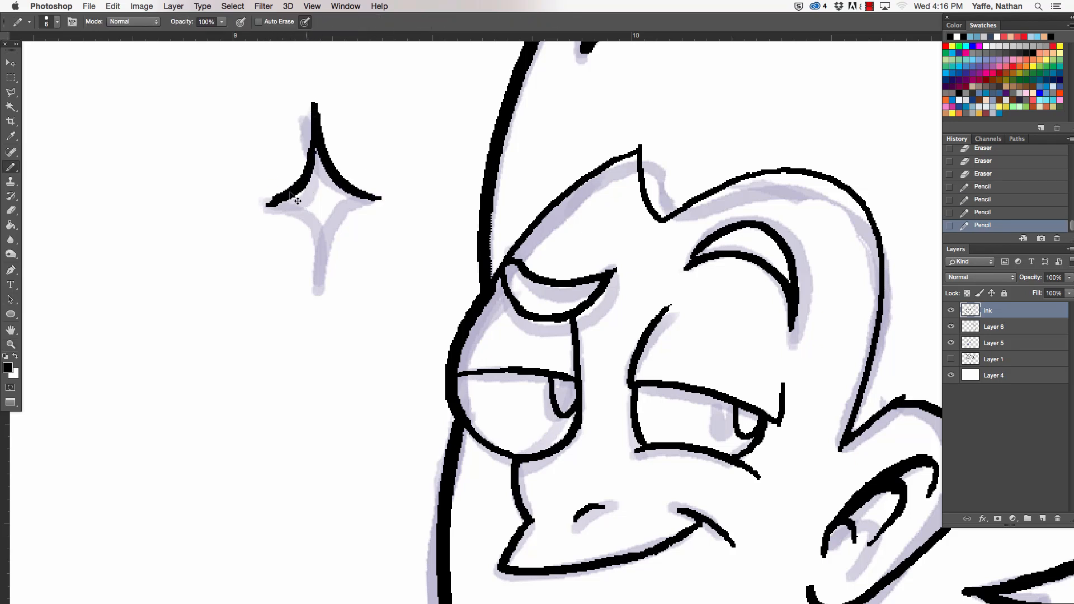
pyautogui.press('super+z')
pyautogui.moveTo(313, 112)
pyautogui.mouseDown()
pyautogui.moveTo(265, 197)
pyautogui.moveTo(307, 298)
pyautogui.mouseUp()
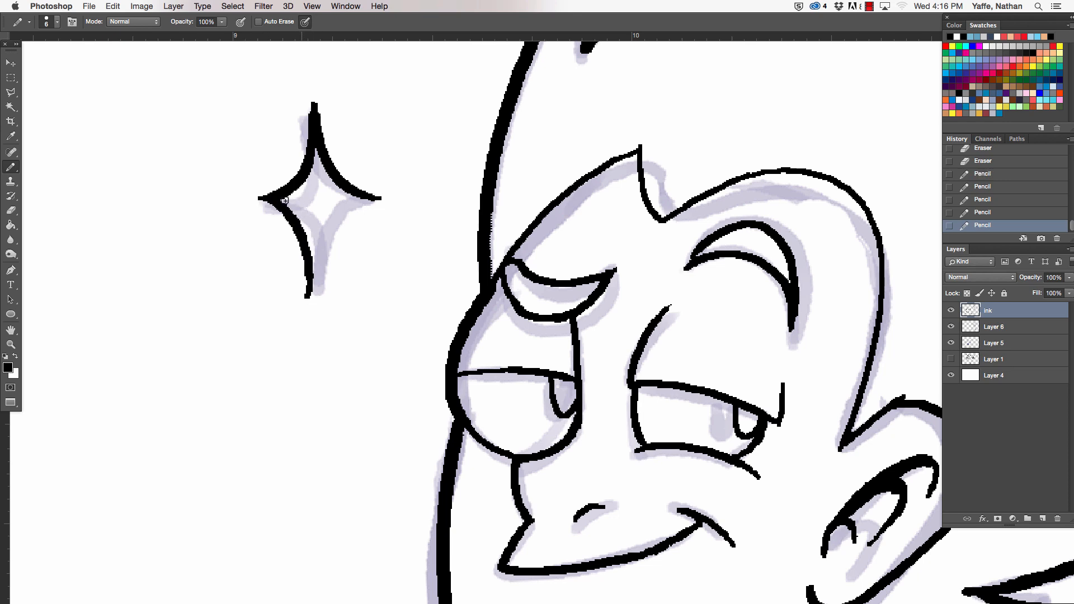
pyautogui.press('super+z')
pyautogui.moveTo(270, 200)
pyautogui.mouseDown()
pyautogui.moveTo(321, 288)
pyautogui.moveTo(346, 220)
pyautogui.moveTo(376, 205)
pyautogui.mouseUp()
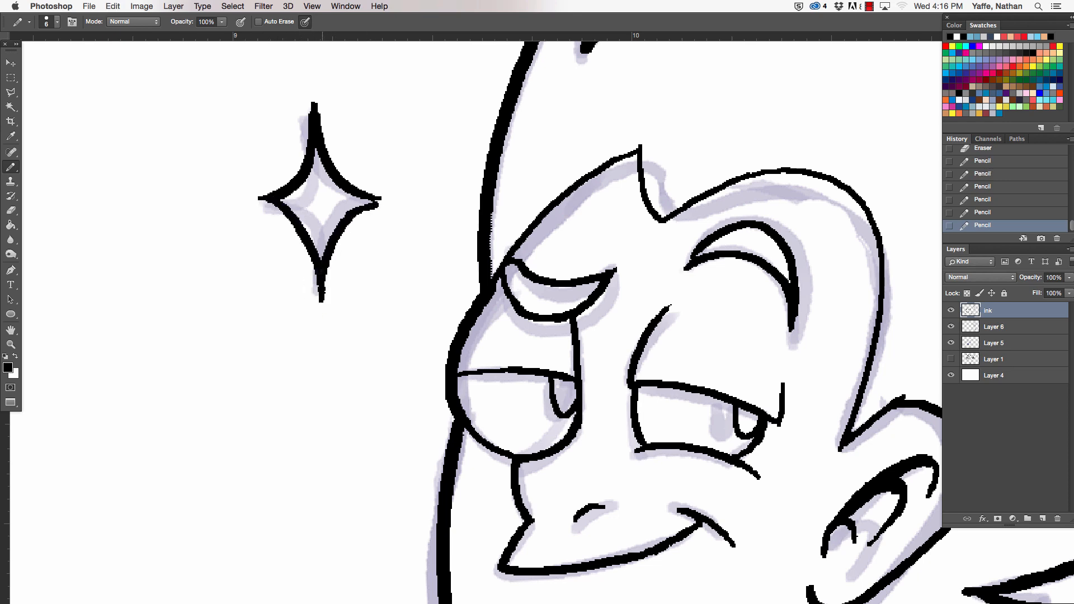
pyautogui.press('super+z')
pyautogui.moveTo(323, 296)
pyautogui.mouseDown()
pyautogui.moveTo(352, 206)
pyautogui.moveTo(377, 199)
pyautogui.mouseUp()
# - Ink the four-pointed sparkle in front of the chin and sharpen its tips with the eraser
pyautogui.moveTo(338, 492); pyautogui.dragTo(297, 115)
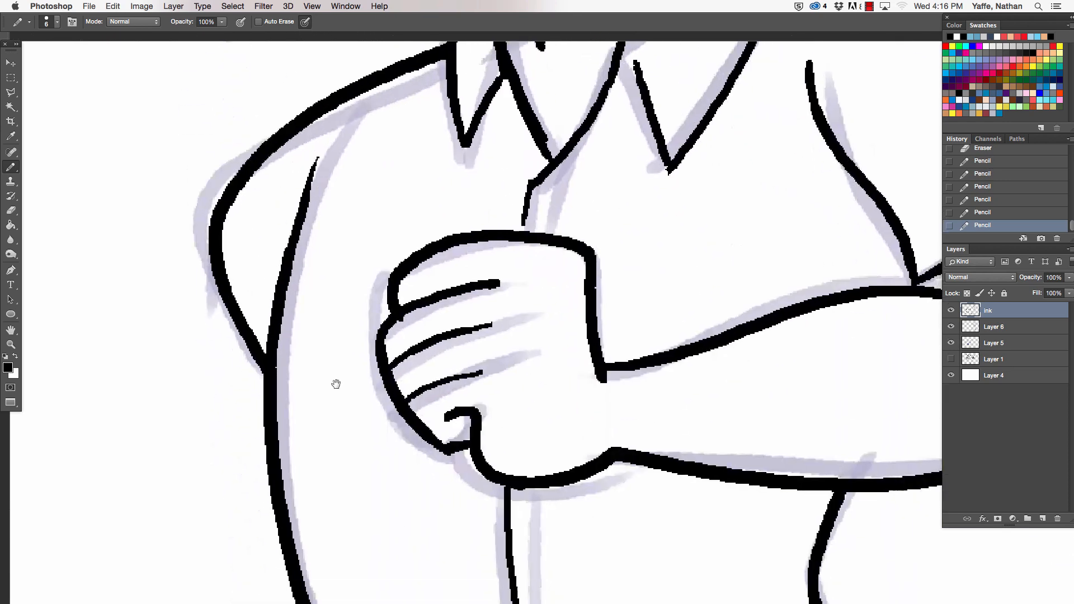
pyautogui.moveTo(325, 247); pyautogui.dragTo(348, 546)
pyautogui.moveTo(297, 307); pyautogui.dragTo(343, 353)
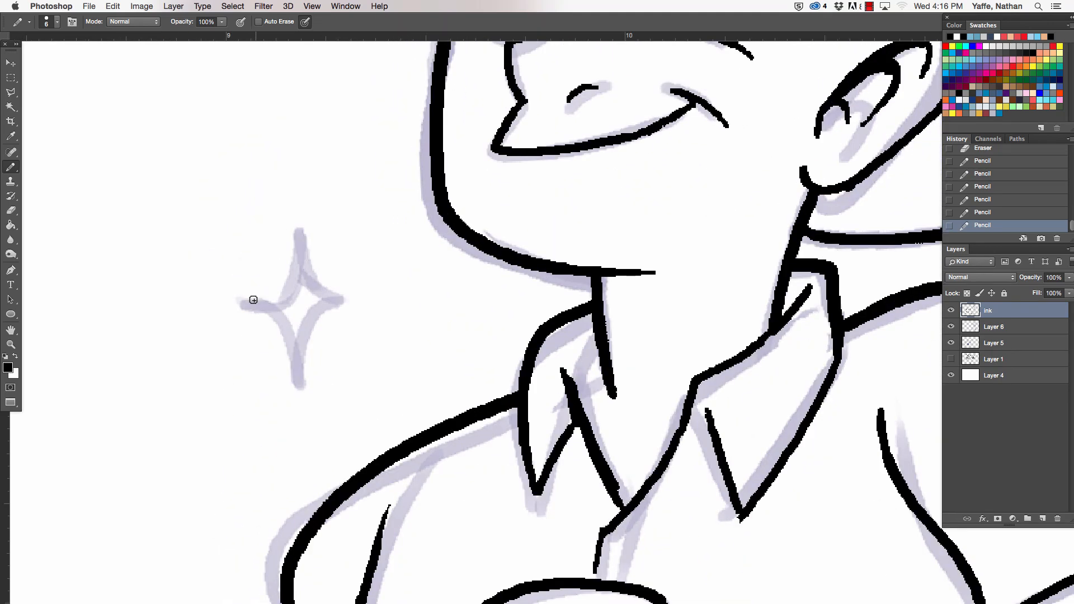
pyautogui.moveTo(247, 308)
pyautogui.mouseDown()
pyautogui.moveTo(288, 224)
pyautogui.moveTo(329, 305)
pyautogui.moveTo(270, 329)
pyautogui.moveTo(291, 400)
pyautogui.moveTo(334, 298)
pyautogui.moveTo(346, 308)
pyautogui.mouseUp()
pyautogui.press('e')
pyautogui.moveTo(292, 392); pyautogui.dragTo(297, 401)
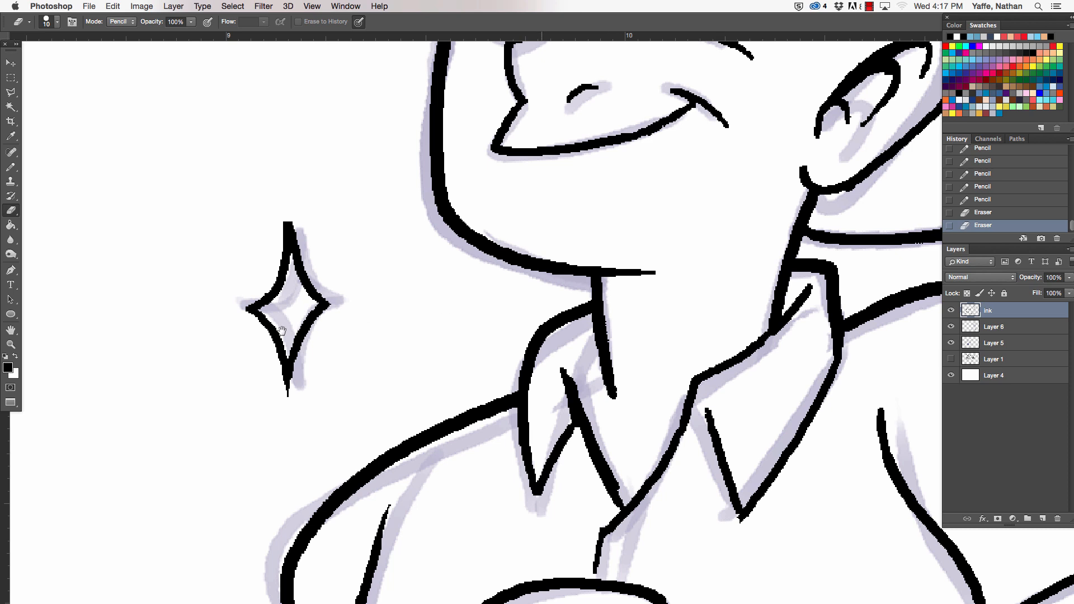
# - Ink the four-pointed sparkle behind the head above the near shoulder and trim its side tip with the eraser
pyautogui.moveTo(895, 291); pyautogui.dragTo(157, 380)
pyautogui.moveTo(601, 400)
pyautogui.mouseDown()
pyautogui.moveTo(458, 358)
pyautogui.moveTo(483, 416)
pyautogui.mouseUp()
pyautogui.press('b')
pyautogui.moveTo(331, 317)
pyautogui.mouseDown()
pyautogui.moveTo(364, 293)
pyautogui.moveTo(379, 212)
pyautogui.mouseUp()
pyautogui.moveTo(380, 215); pyautogui.dragTo(420, 319)
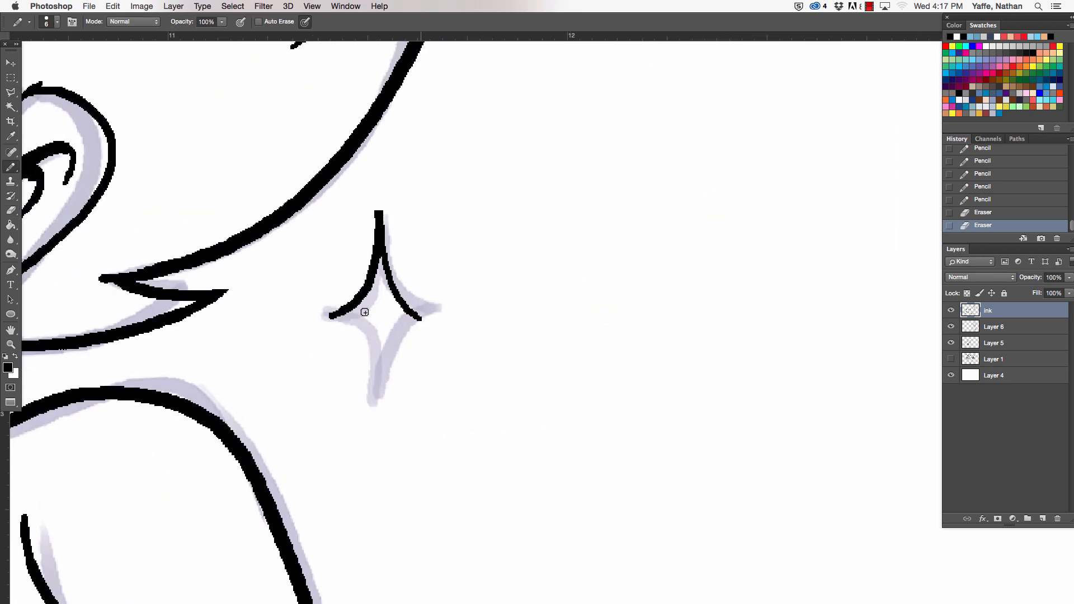
pyautogui.moveTo(331, 314)
pyautogui.mouseDown()
pyautogui.moveTo(346, 323)
pyautogui.moveTo(375, 408)
pyautogui.moveTo(431, 319)
pyautogui.mouseUp()
pyautogui.press('e')
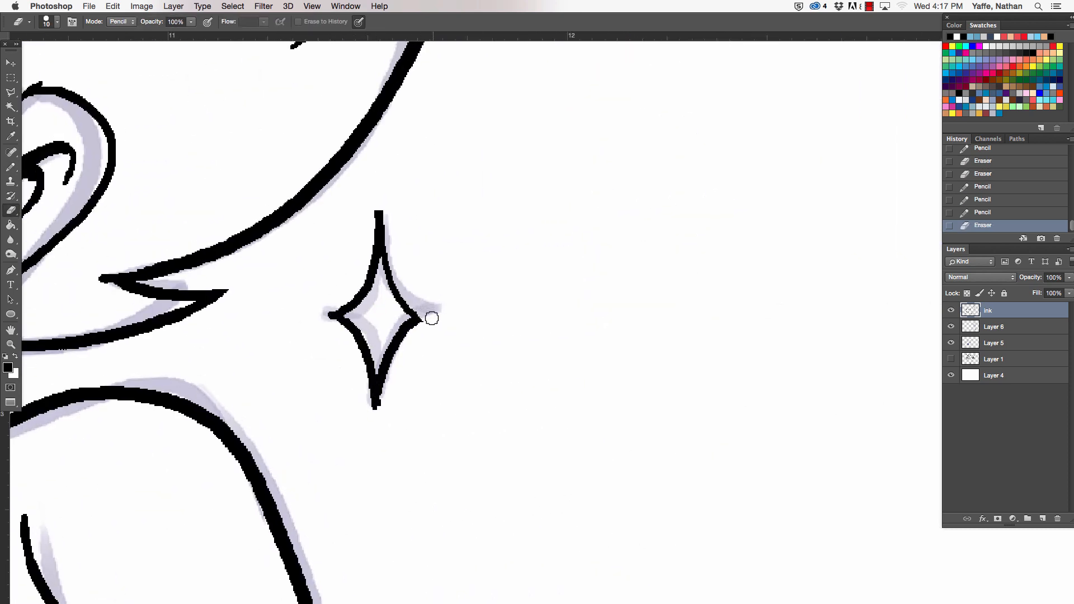
# - Thicken one upper curve of the sparkle behind the head and trim its upper and lower tips with the eraser
pyautogui.moveTo(385, 418); pyautogui.dragTo(392, 372)
pyautogui.press('b')
pyautogui.moveTo(419, 322); pyautogui.dragTo(383, 258)
pyautogui.press('e')
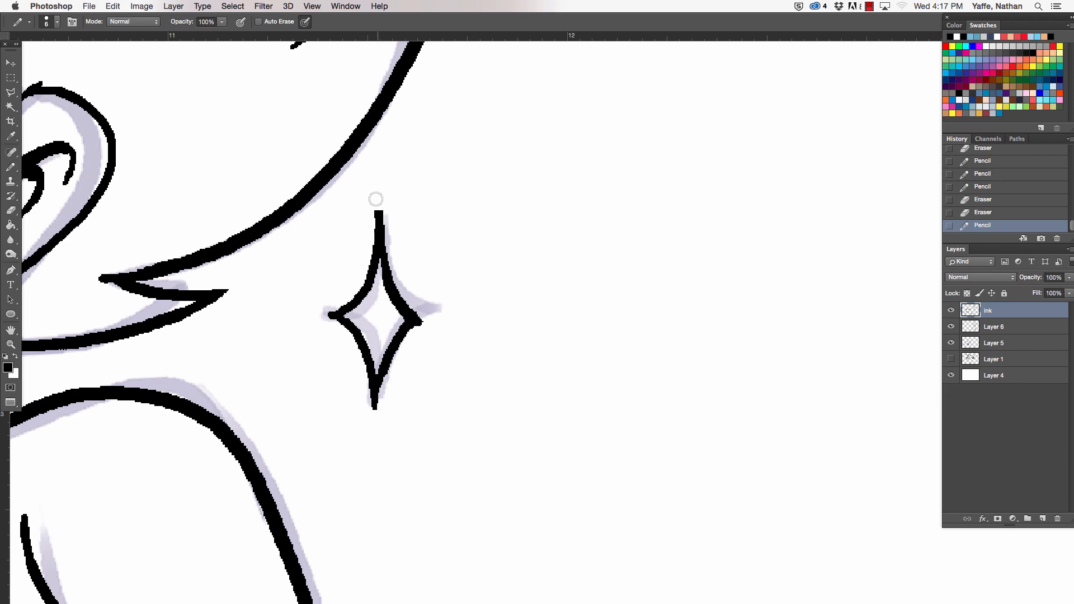
pyautogui.moveTo(373, 203); pyautogui.dragTo(369, 246)
pyautogui.press('super+minus')
pyautogui.press('super+minus')
pyautogui.press('super+minus')
pyautogui.press('super+minus')
pyautogui.press('super+minus')
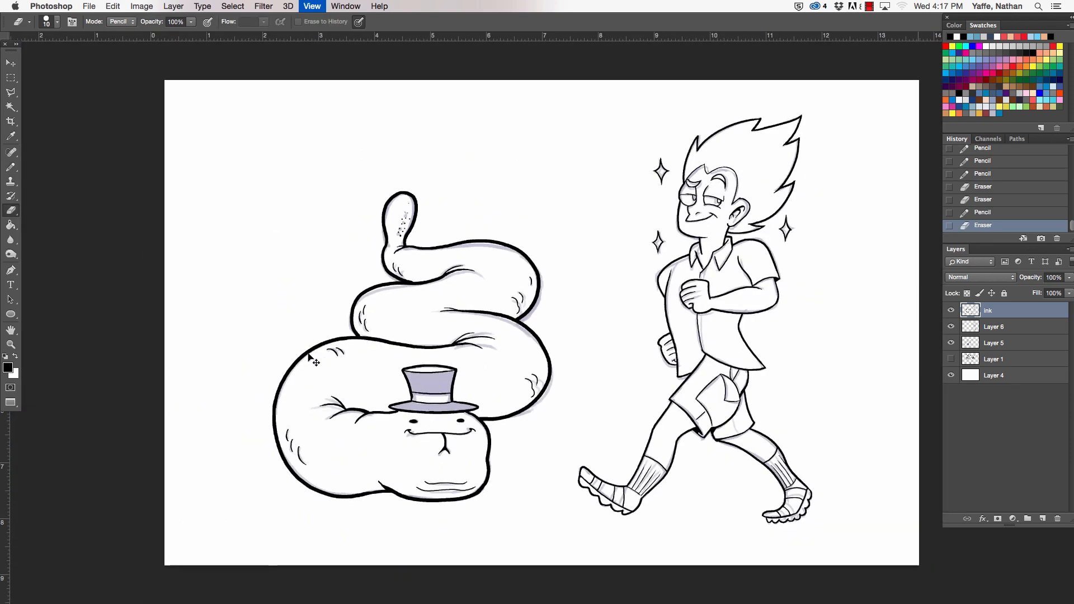
# - Ink the thin inner edge line under the walking man's front shirt flap, just above the shorts
pyautogui.moveTo(626, 511); pyautogui.dragTo(490, 540)
pyautogui.press('z')
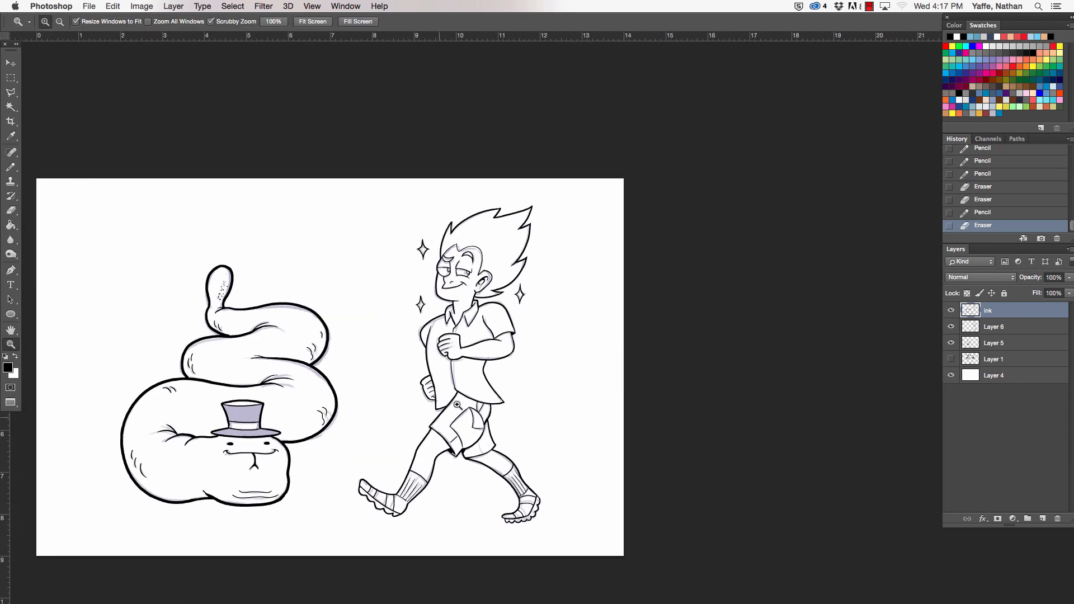
pyautogui.moveTo(435, 433); pyautogui.dragTo(496, 420)
pyautogui.press('b')
pyautogui.moveTo(460, 337)
pyautogui.mouseDown()
pyautogui.moveTo(524, 265)
pyautogui.moveTo(454, 338)
pyautogui.mouseUp()
pyautogui.press('super+z')
# - Hide sketch layers Layer 5 and Layer 6 and fill the narrow gap under the man's shirt flap with black
pyautogui.click(951, 343)
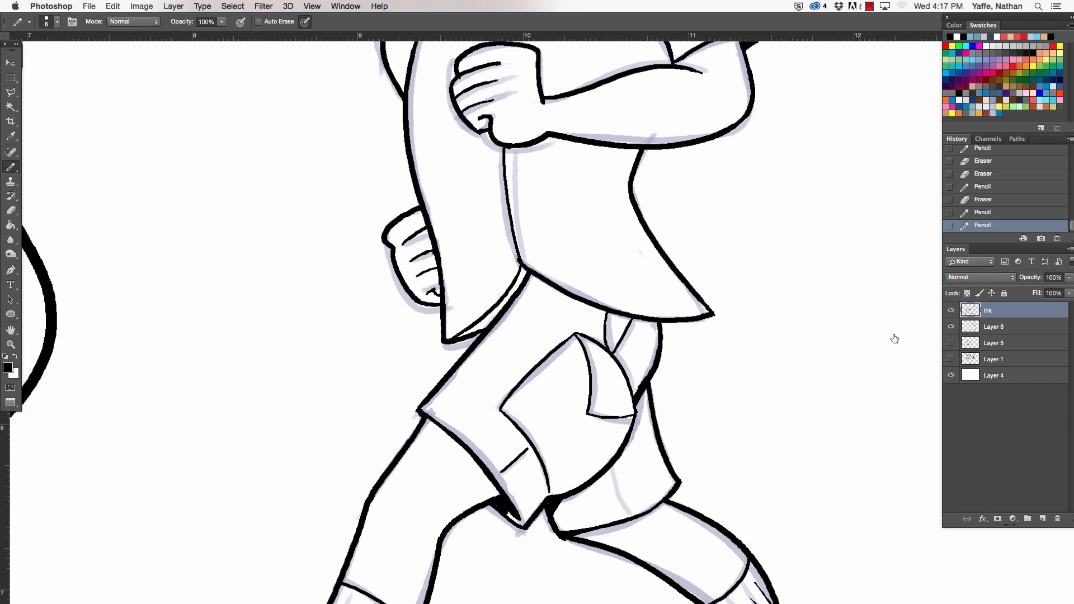
pyautogui.click(951, 327)
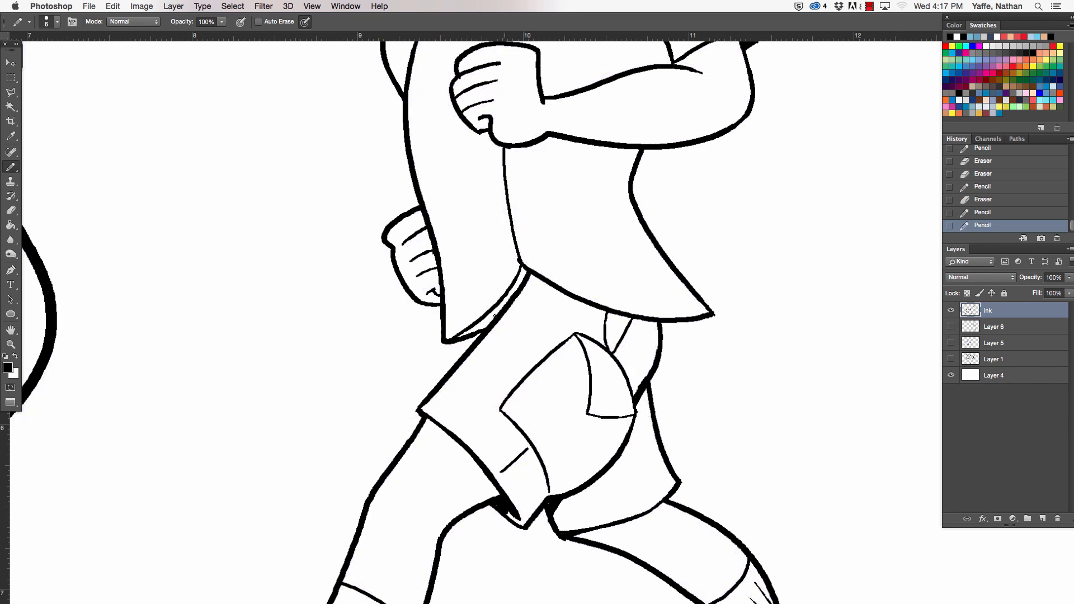
pyautogui.press('g')
pyautogui.click(487, 311)
pyautogui.press('b')
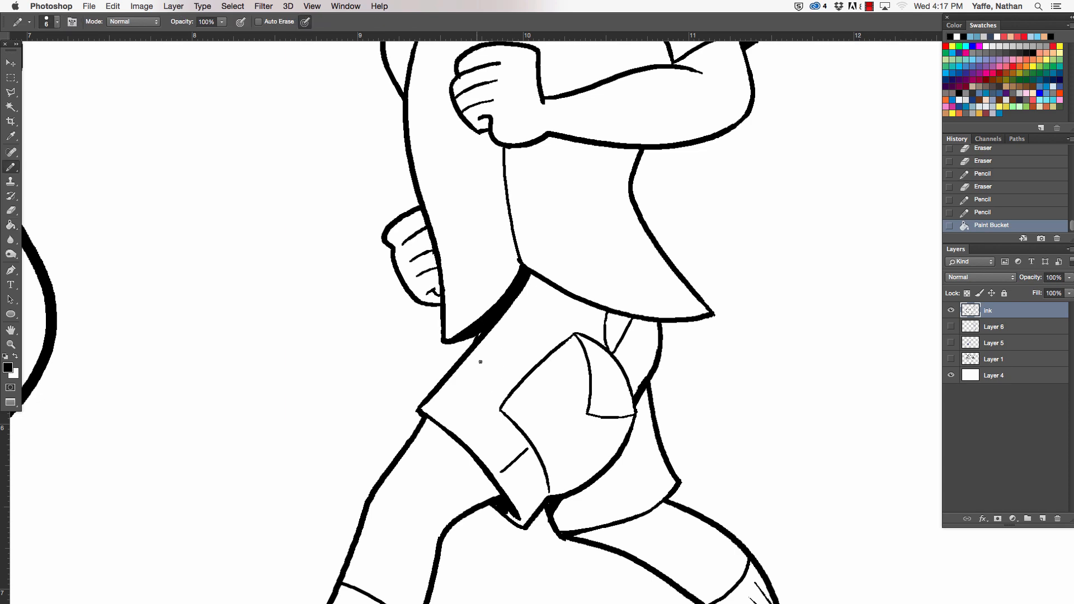
pyautogui.press('super+z')
pyautogui.press('super+z')
pyautogui.press('super+0')
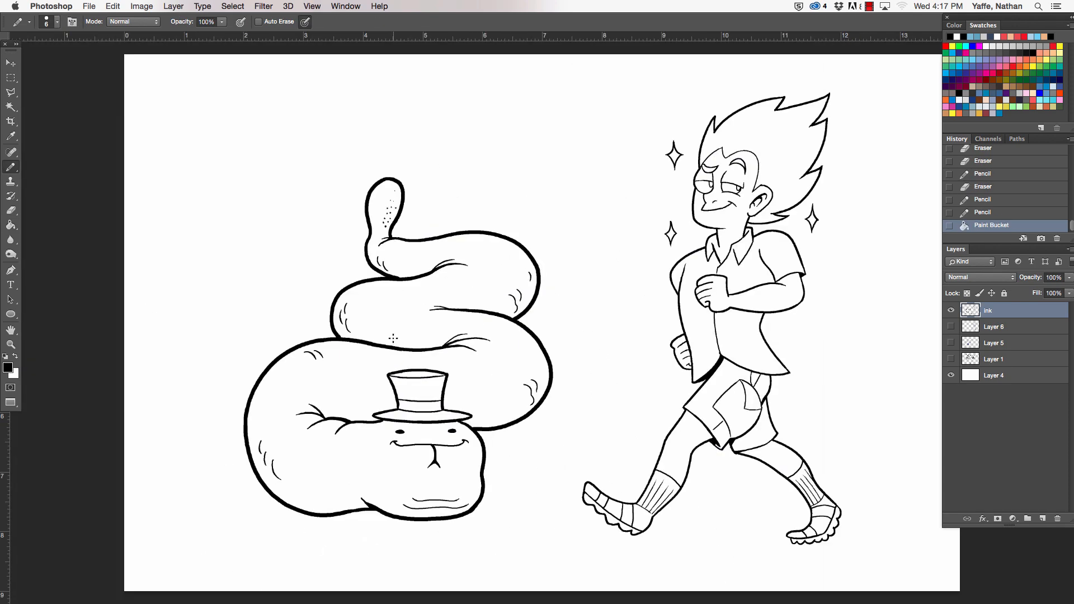
# - Blacken the pupils of both of the walking man's eyes with the Pencil, leaving a small highlight in each
pyautogui.moveTo(687, 438); pyautogui.dragTo(475, 477)
pyautogui.press('z')
pyautogui.moveTo(499, 219); pyautogui.dragTo(610, 218)
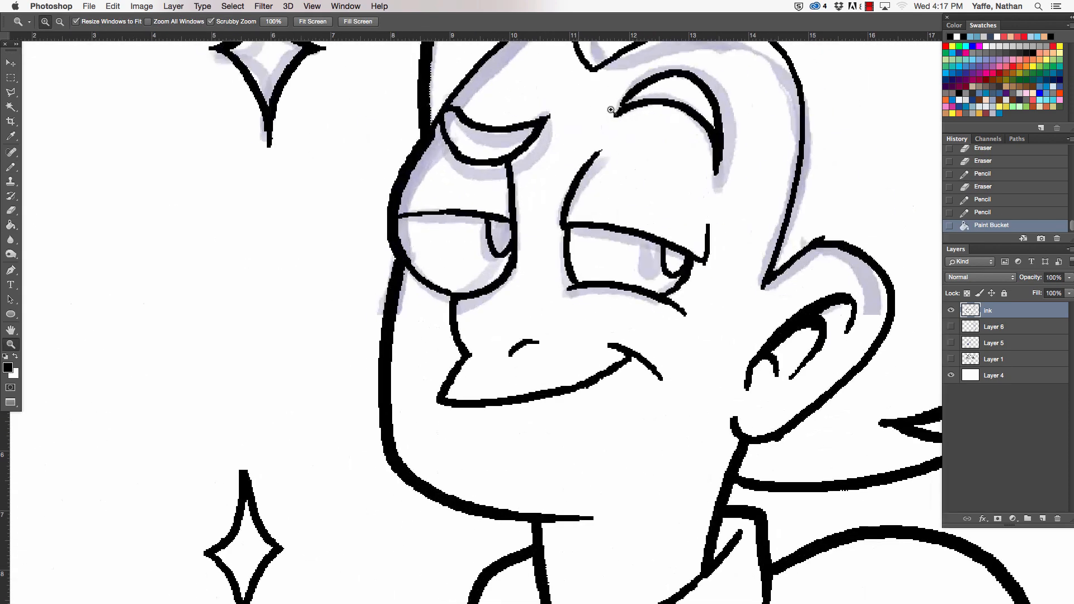
pyautogui.press('b')
pyautogui.moveTo(492, 231)
pyautogui.mouseDown()
pyautogui.moveTo(506, 224)
pyautogui.moveTo(504, 247)
pyautogui.moveTo(510, 229)
pyautogui.mouseUp()
pyautogui.press('super+z')
pyautogui.moveTo(663, 255); pyautogui.dragTo(684, 269)
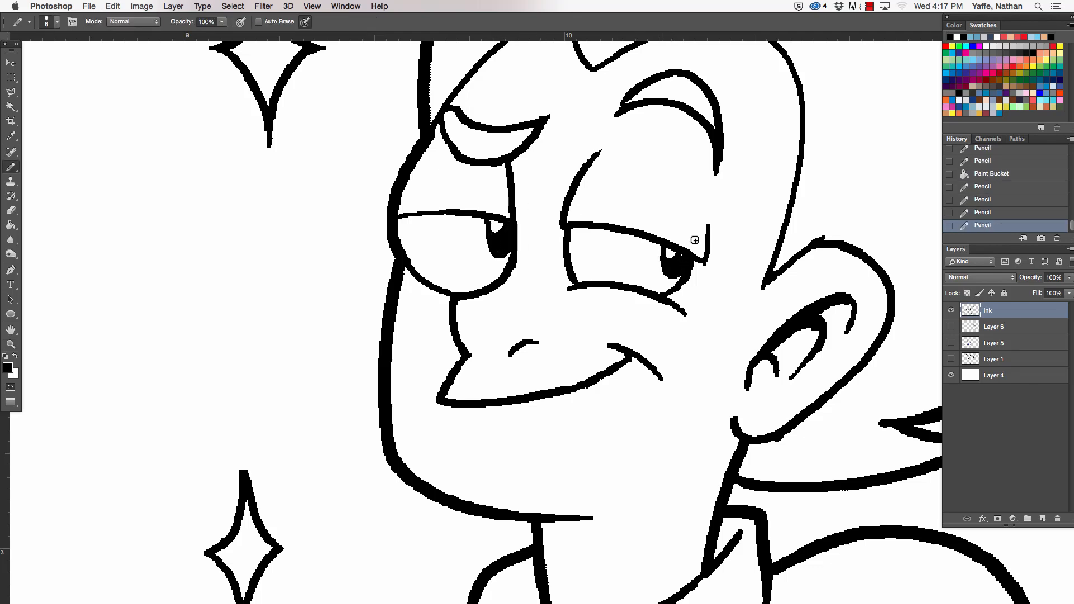
pyautogui.press('super+minus')
pyautogui.press('super+minus')
pyautogui.press('super+minus')
pyautogui.press('super+minus')
pyautogui.press('super+minus')
pyautogui.press('super+minus')
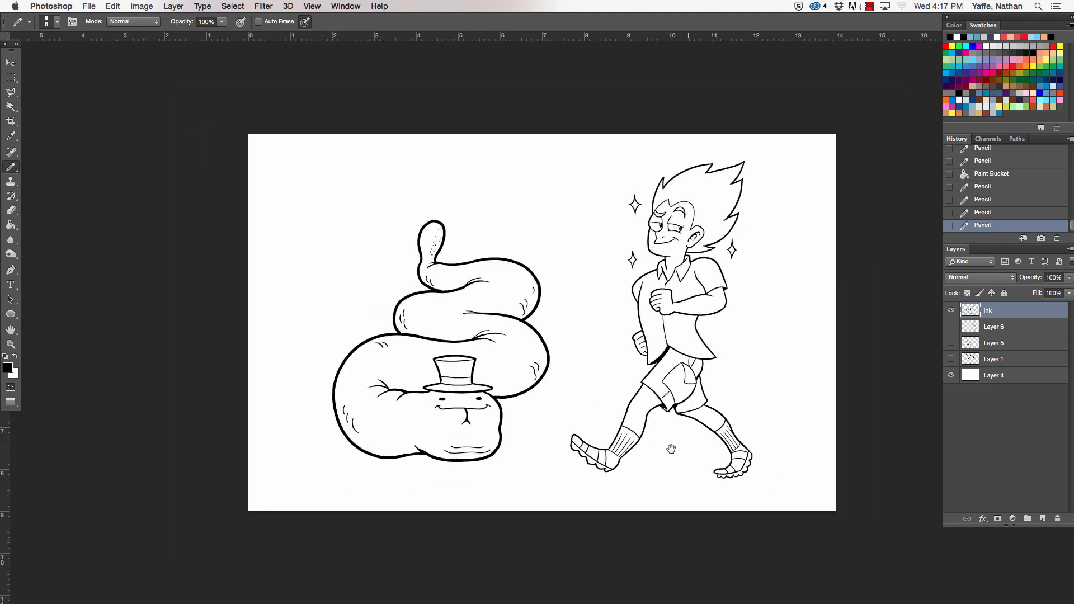
# - Fill the crown and the brim of the snake's top hat with black, leaving the band and opening white
pyautogui.moveTo(671, 448); pyautogui.dragTo(547, 473)
pyautogui.press('g')
pyautogui.click(339, 405)
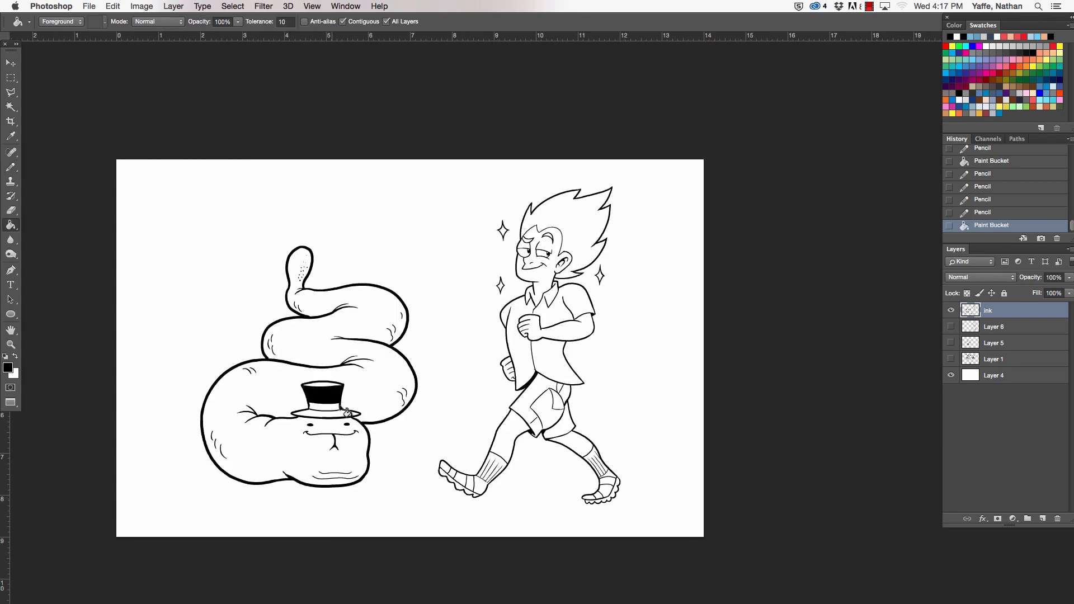
pyautogui.click(344, 420)
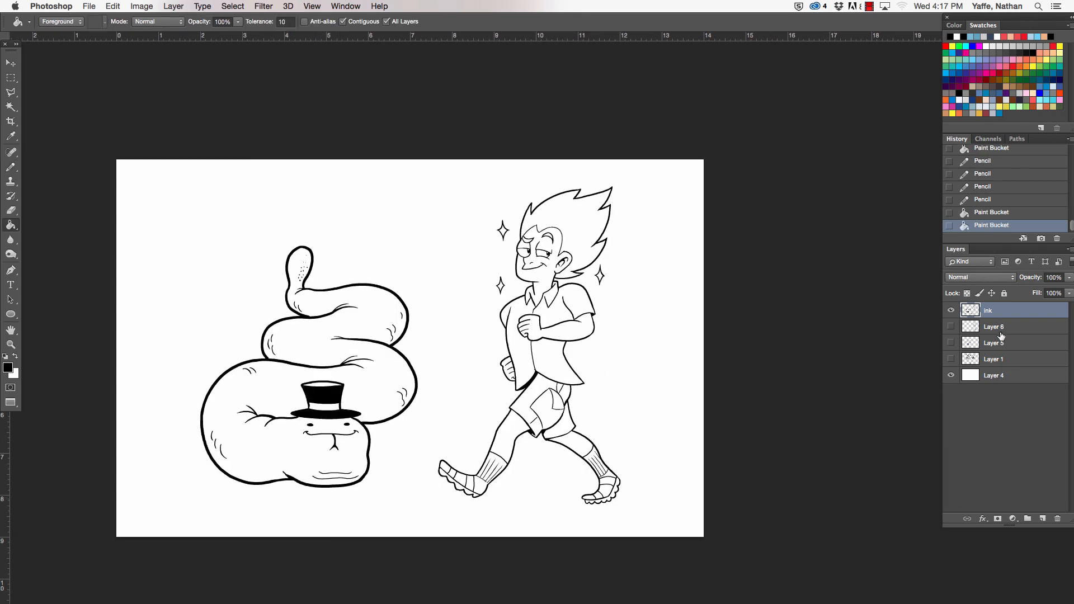
# - Move the ink artwork slightly to the left on the canvas
pyautogui.press('v')
pyautogui.moveTo(576, 417); pyautogui.dragTo(560, 418)
pyautogui.press('a')
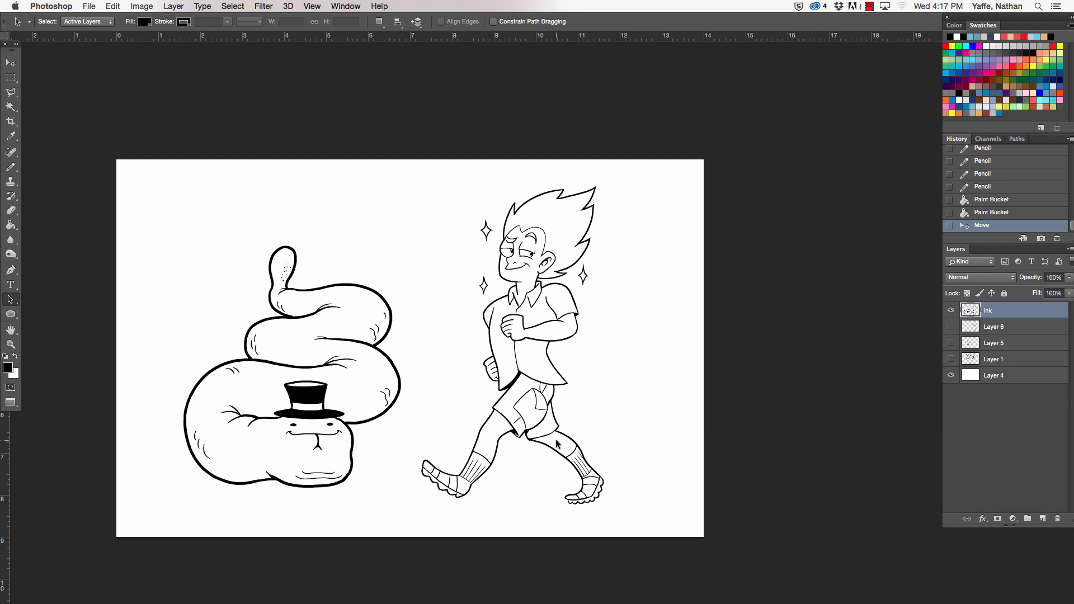
# - Add a new layer directly below the ink layer and fill the snake's body on it with green 99b775
pyautogui.click(1020, 330)
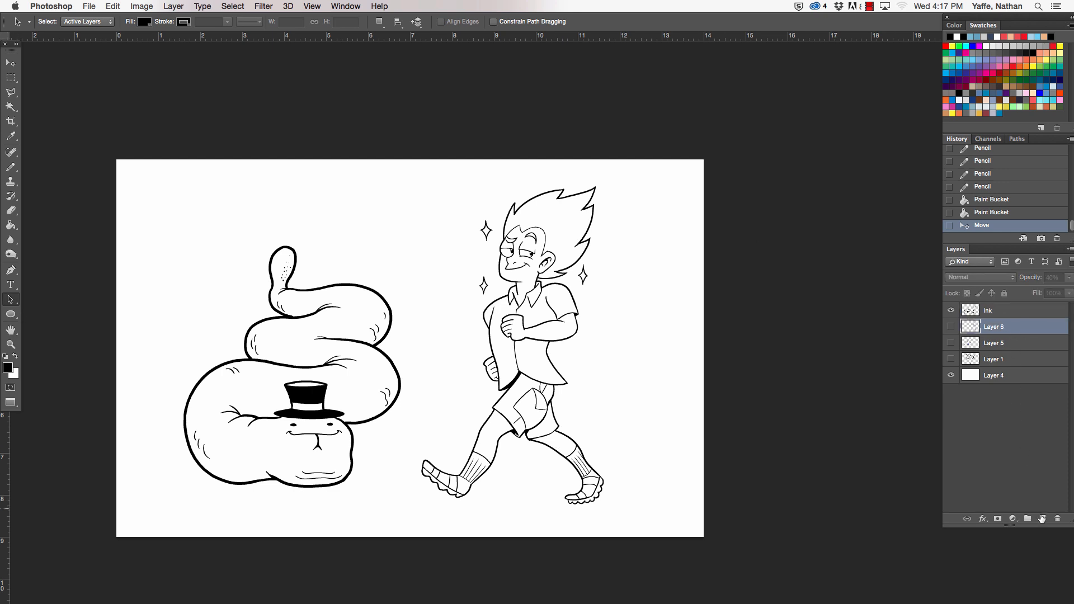
pyautogui.click(1042, 519)
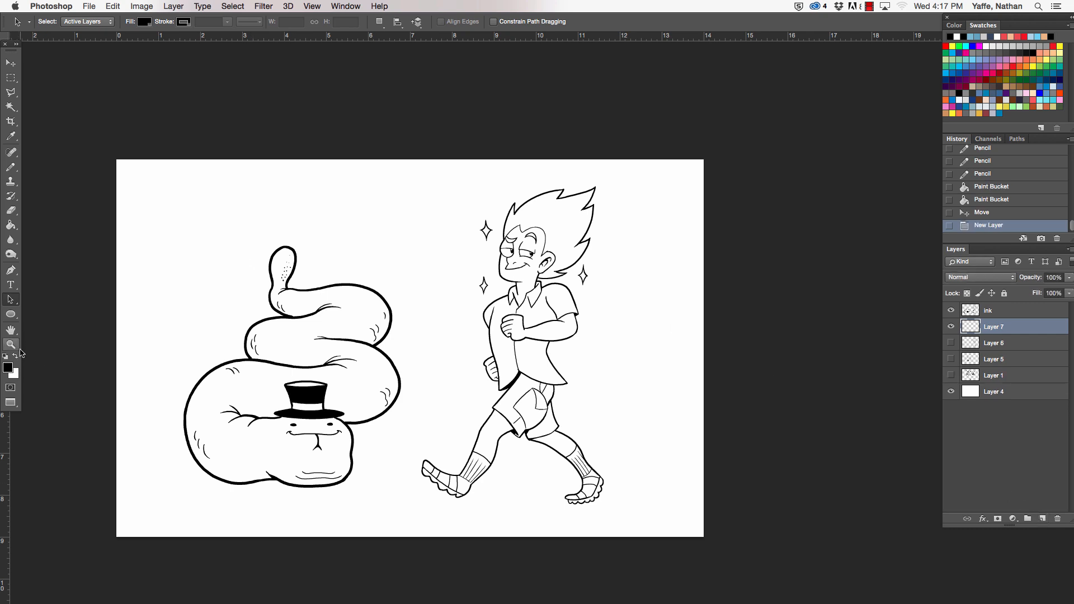
pyautogui.click(16, 356)
pyautogui.click(7, 367)
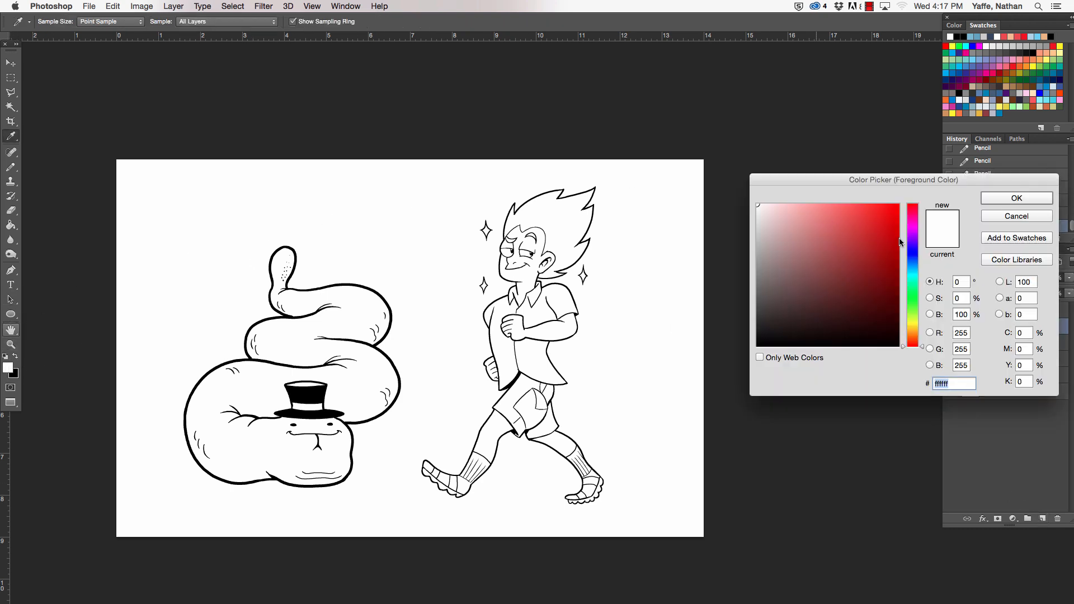
pyautogui.moveTo(913, 307); pyautogui.dragTo(918, 320)
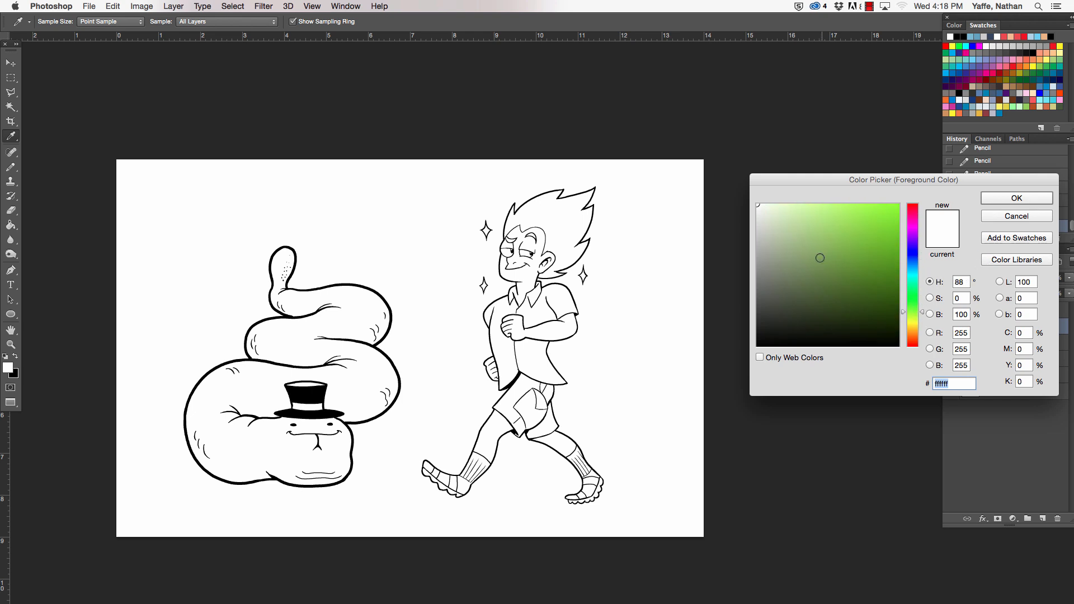
pyautogui.moveTo(820, 258)
pyautogui.mouseDown()
pyautogui.moveTo(799, 240)
pyautogui.moveTo(804, 254)
pyautogui.moveTo(831, 250)
pyautogui.moveTo(809, 263)
pyautogui.moveTo(809, 245)
pyautogui.mouseUp()
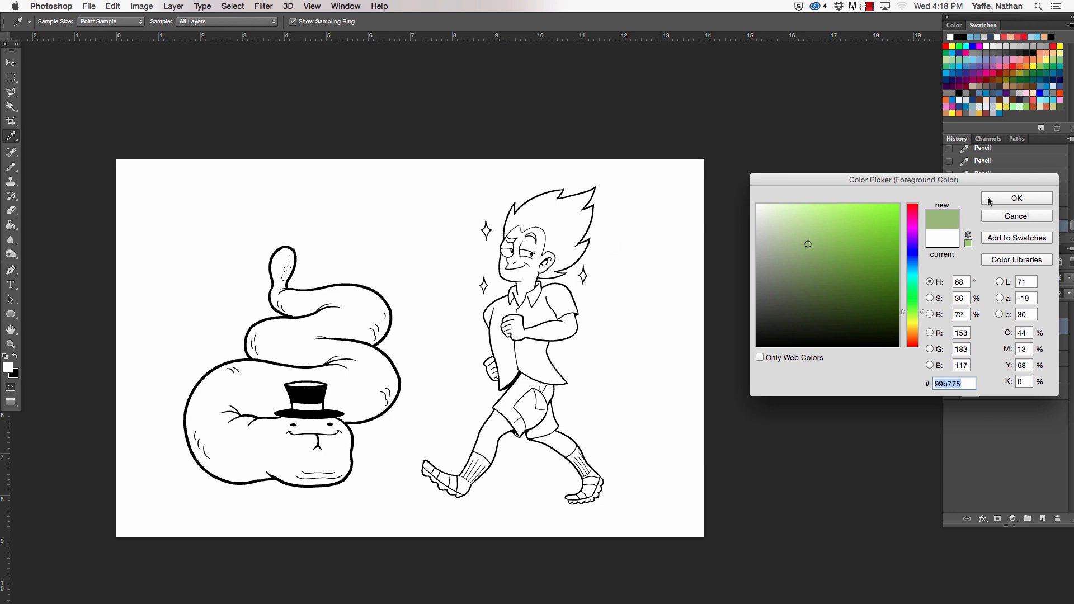
pyautogui.click(988, 199)
pyautogui.press('g')
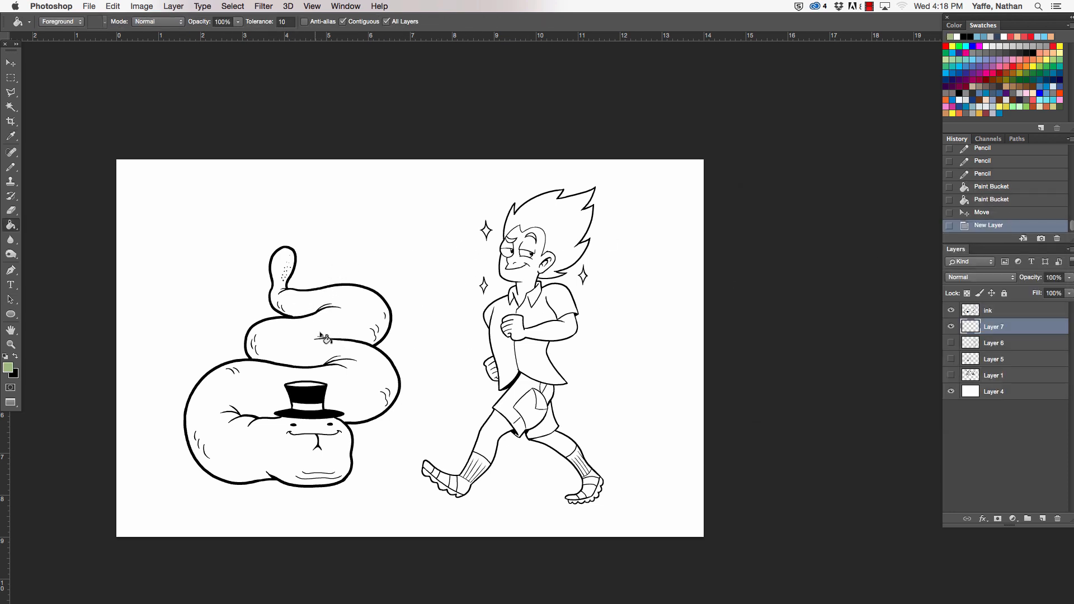
pyautogui.click(336, 324)
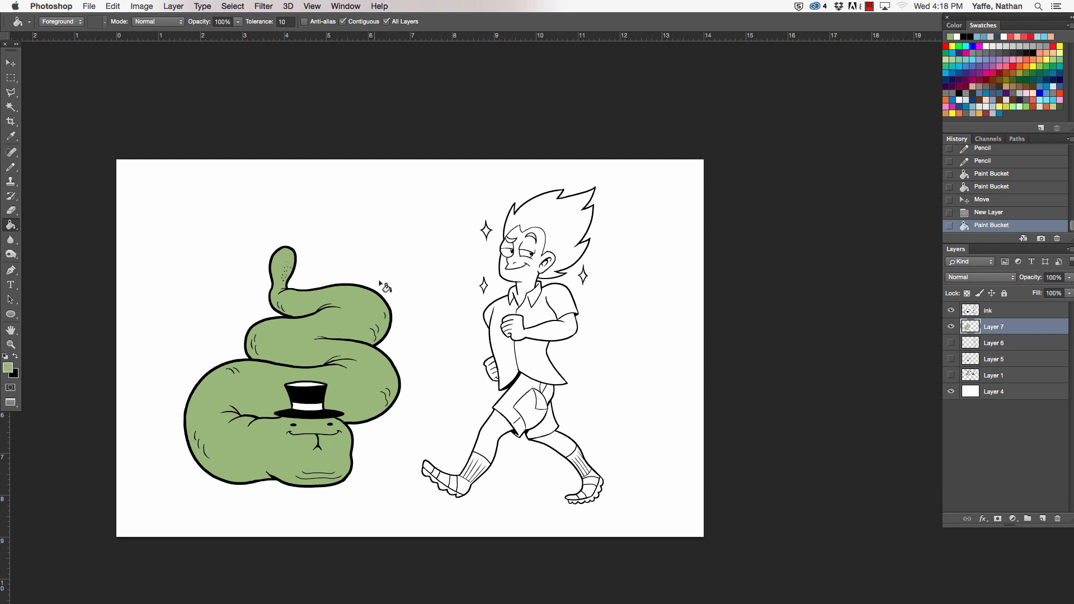
# - Set the foreground colour to bright yellow fff949 and fill the band of the snake's top hat with it
pyautogui.press('z')
pyautogui.moveTo(325, 472); pyautogui.dragTo(367, 462)
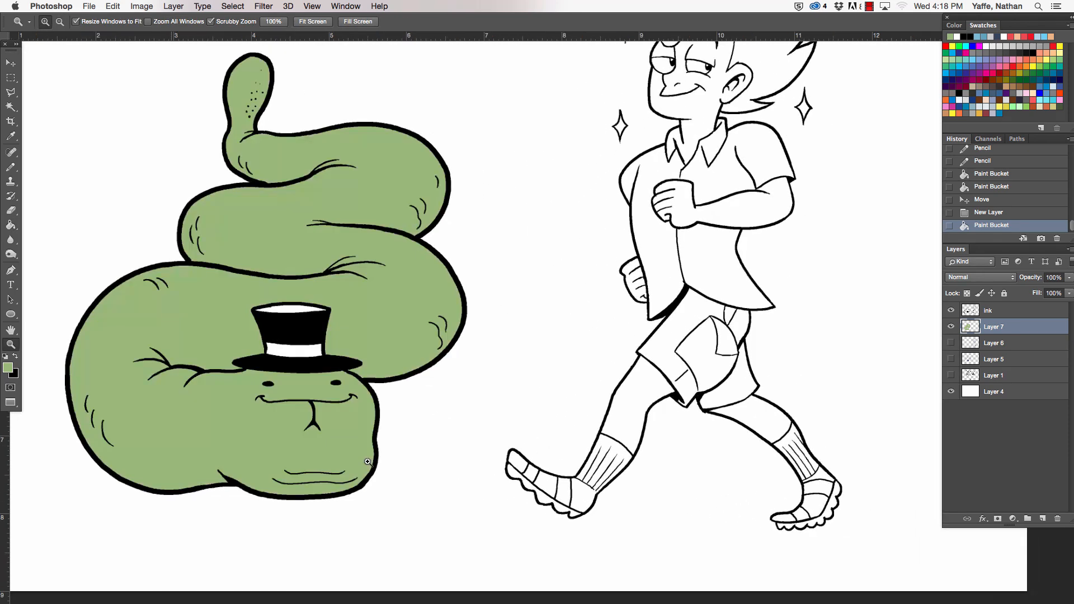
pyautogui.press('g')
pyautogui.click(8, 367)
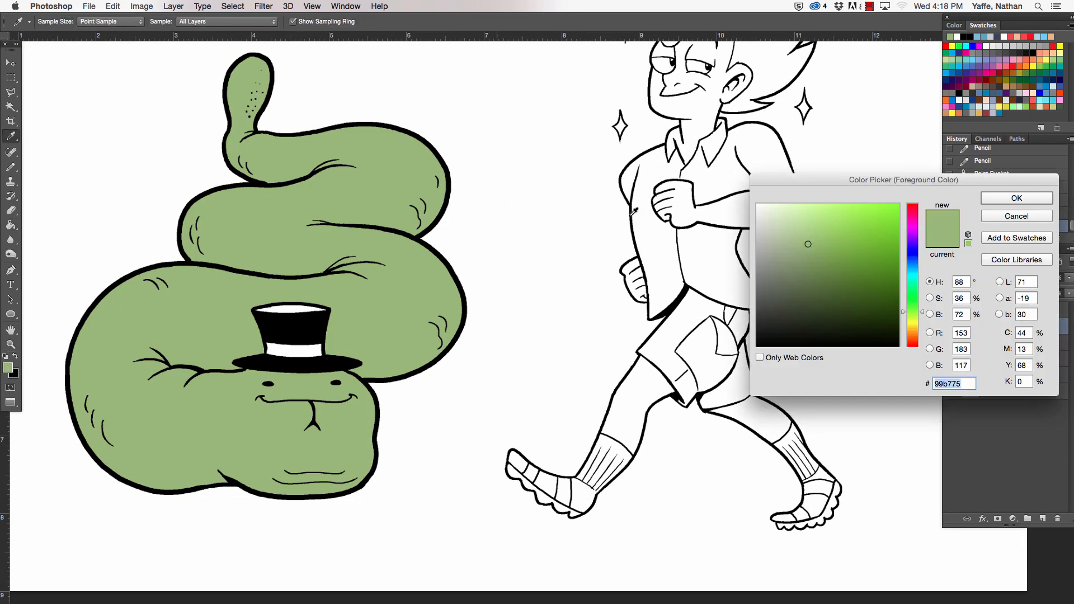
pyautogui.moveTo(911, 324); pyautogui.dragTo(916, 325)
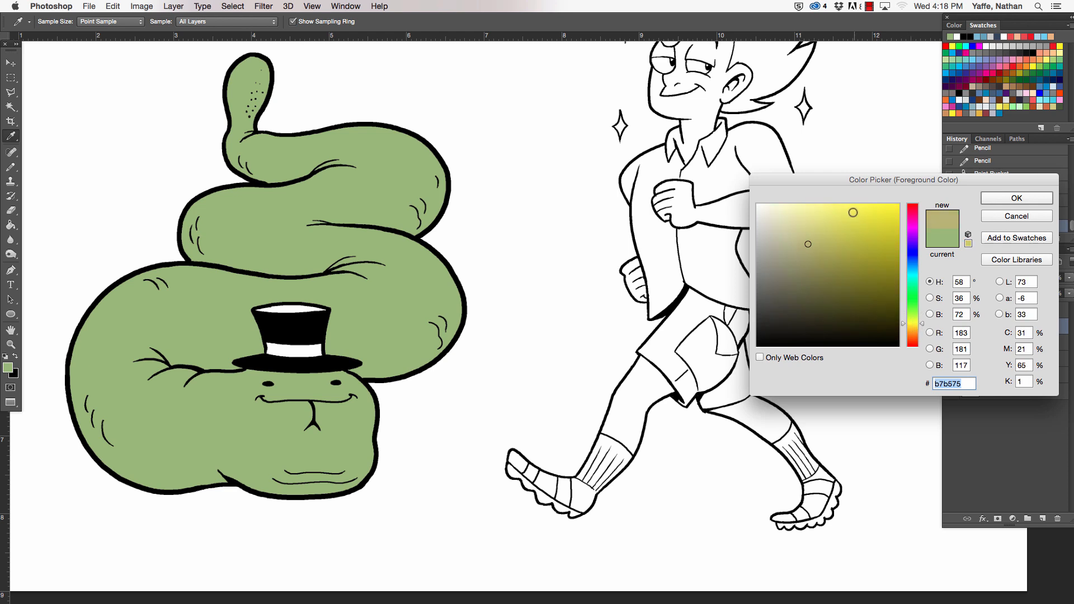
pyautogui.moveTo(852, 213); pyautogui.dragTo(858, 204)
pyautogui.click(1000, 199)
pyautogui.press('g')
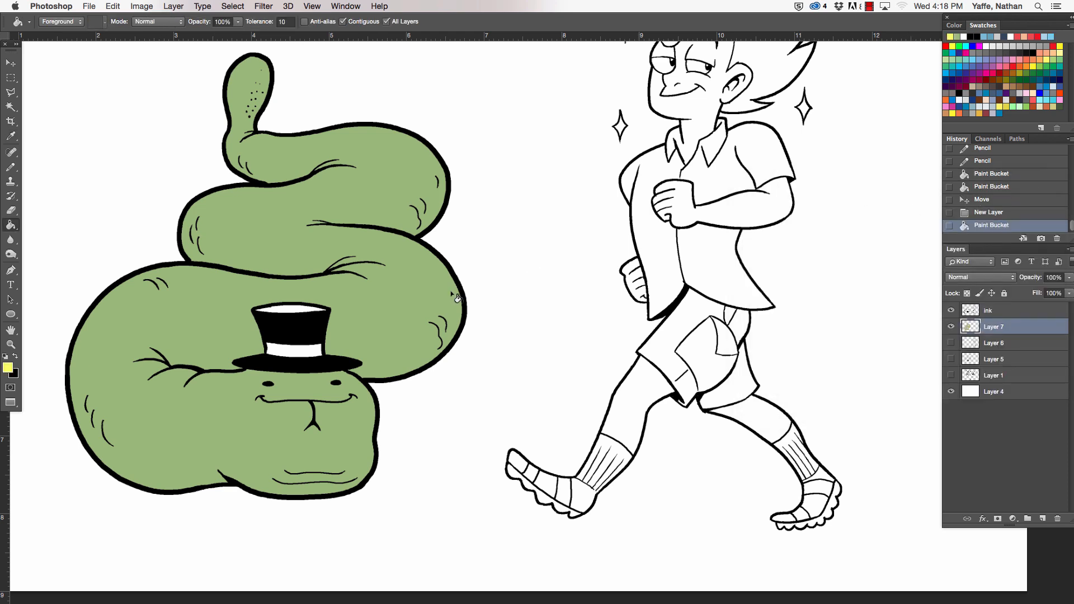
pyautogui.click(311, 350)
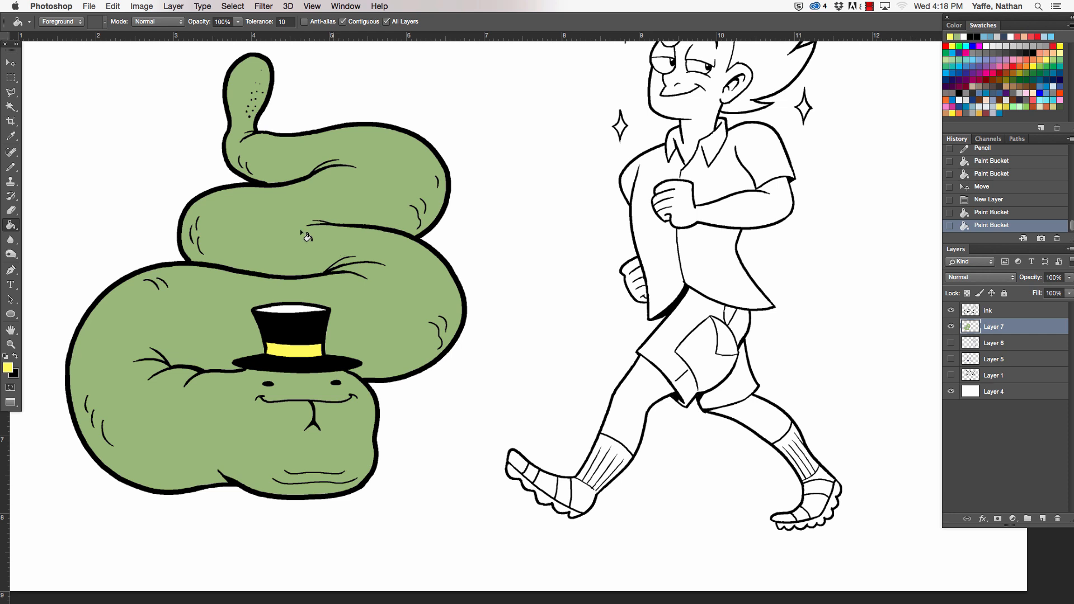
# - Set the foreground colour to dark grey 545453 and fill the opening of the top hat with it
pyautogui.click(7, 368)
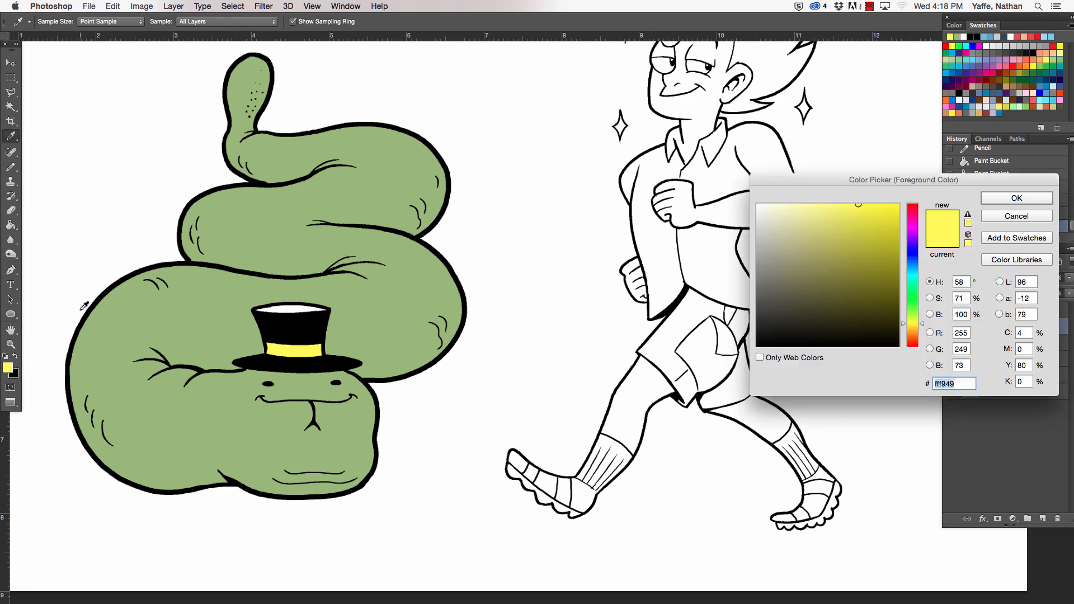
pyautogui.click(757, 300)
pyautogui.click(996, 199)
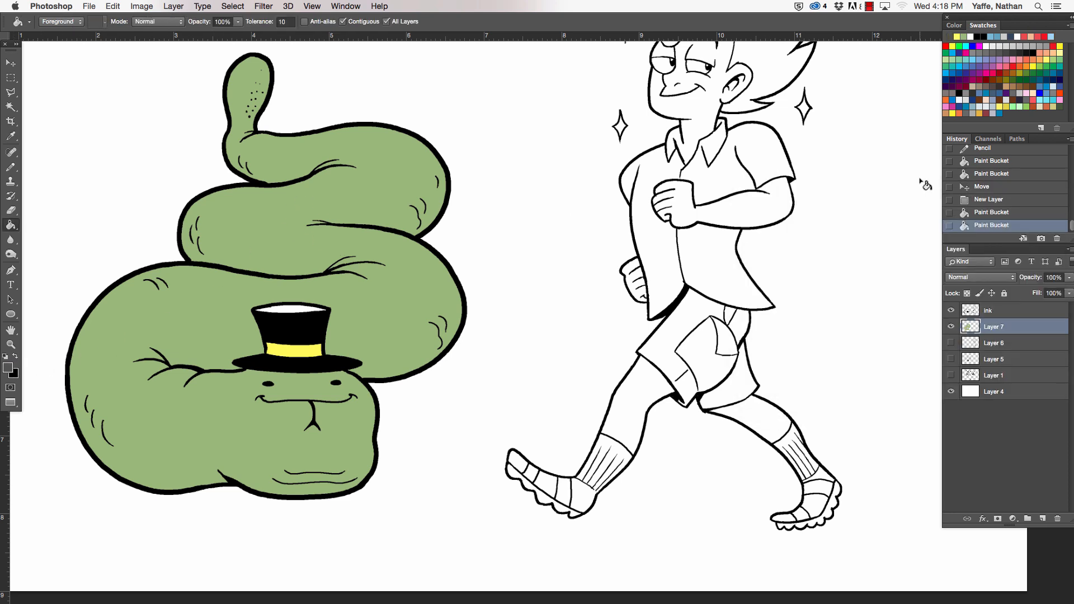
pyautogui.click(297, 306)
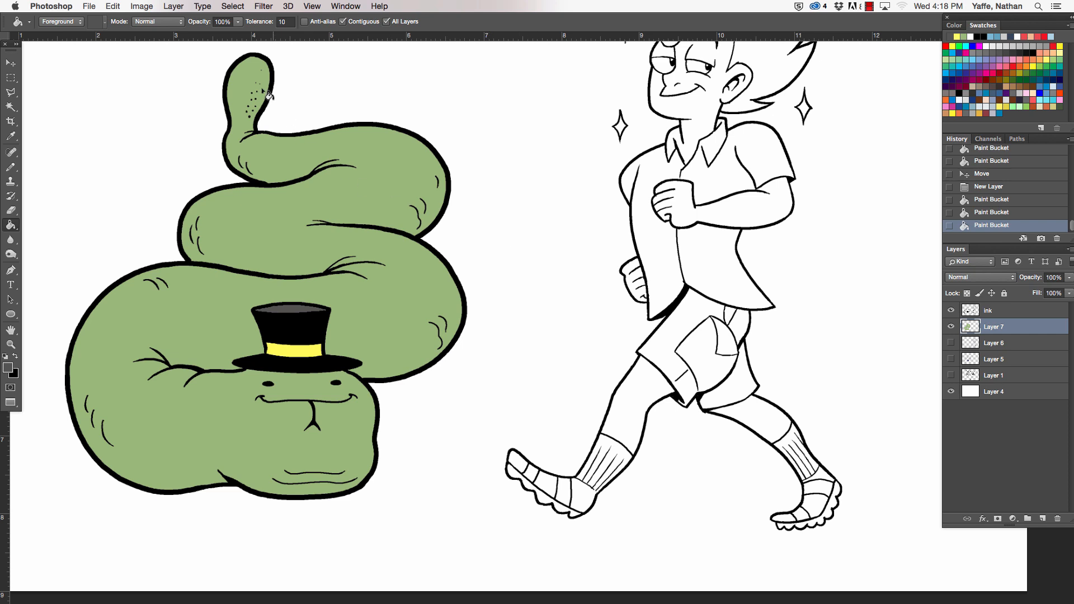
# - Sample the snake's green as a starting point and adjust the foreground colour to tan dbc36f
pyautogui.click(8, 369)
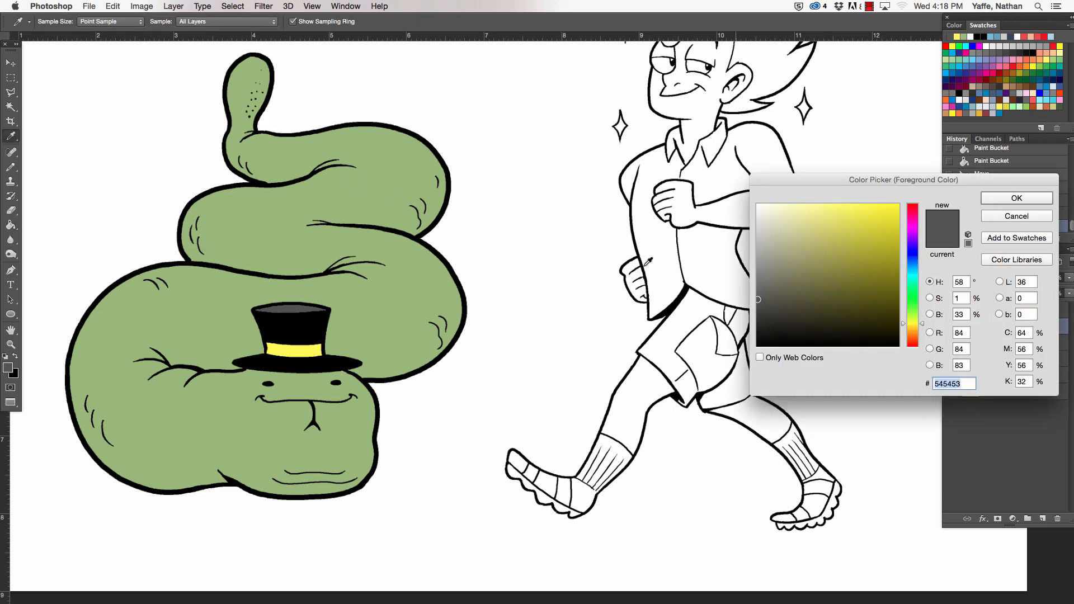
pyautogui.click(243, 420)
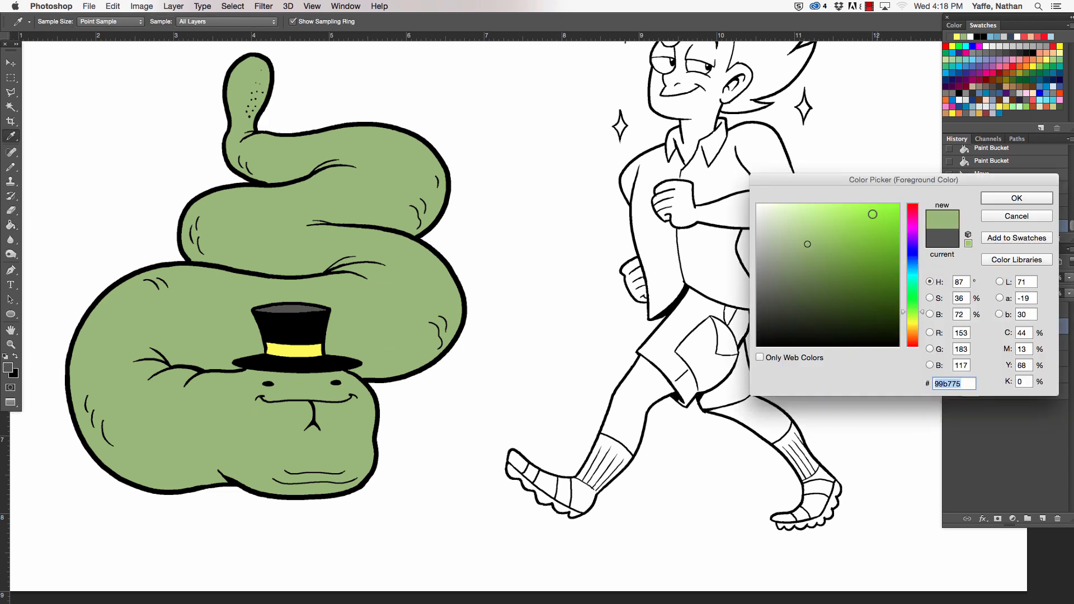
pyautogui.moveTo(806, 232); pyautogui.dragTo(815, 223)
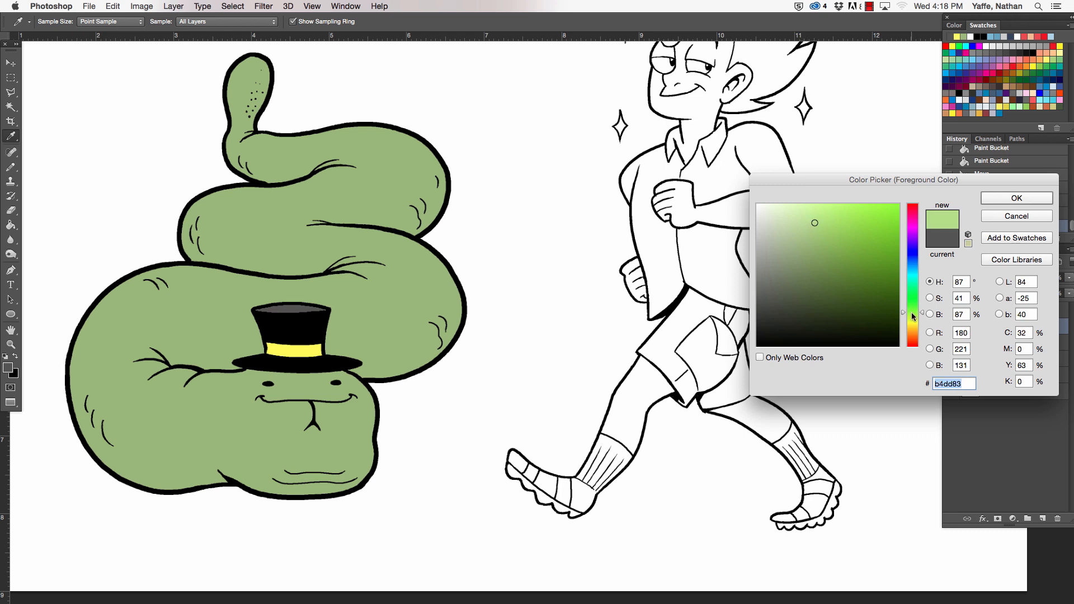
pyautogui.moveTo(914, 317); pyautogui.dragTo(917, 331)
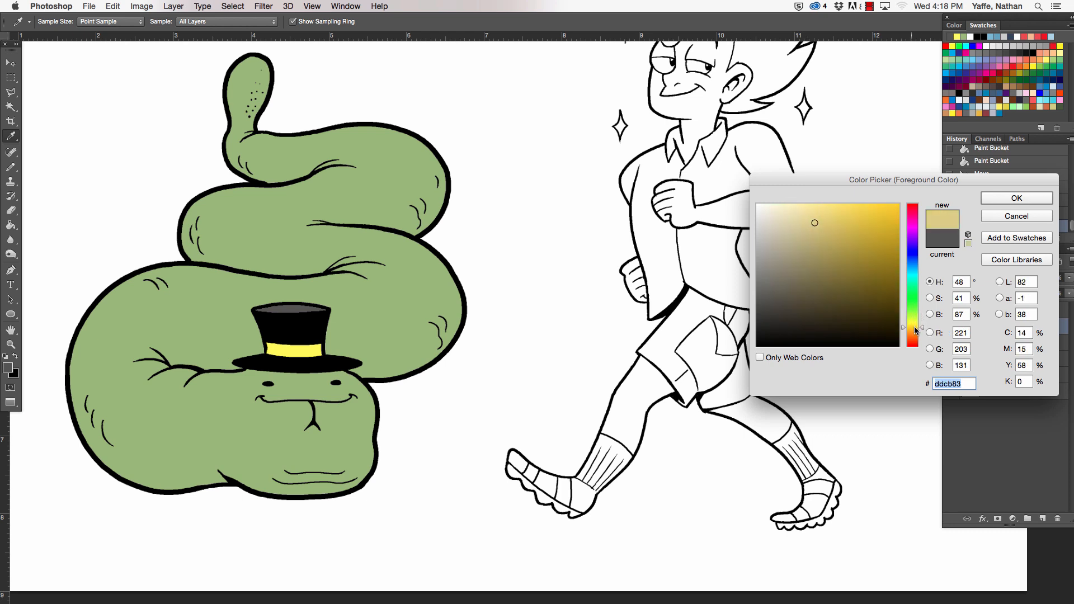
pyautogui.moveTo(816, 224)
pyautogui.mouseDown()
pyautogui.moveTo(819, 237)
pyautogui.moveTo(828, 224)
pyautogui.mouseUp()
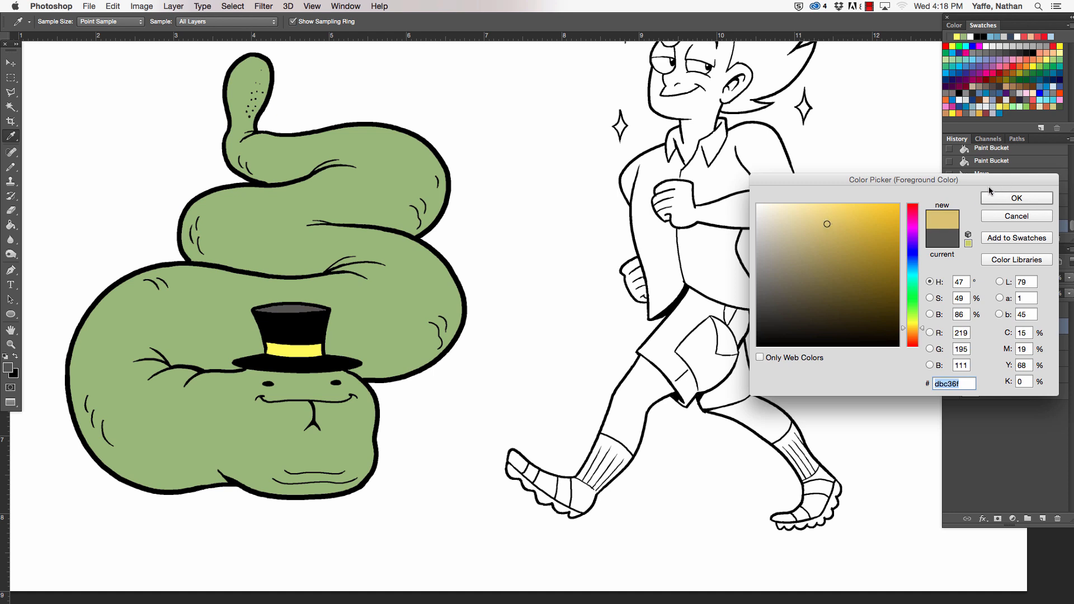
pyautogui.click(827, 224)
pyautogui.click(1015, 198)
# - Pencil a tan line across the base of the snake's tail tip and fill the tip above it with tan
pyautogui.press('g')
pyautogui.moveTo(234, 91); pyautogui.dragTo(274, 101)
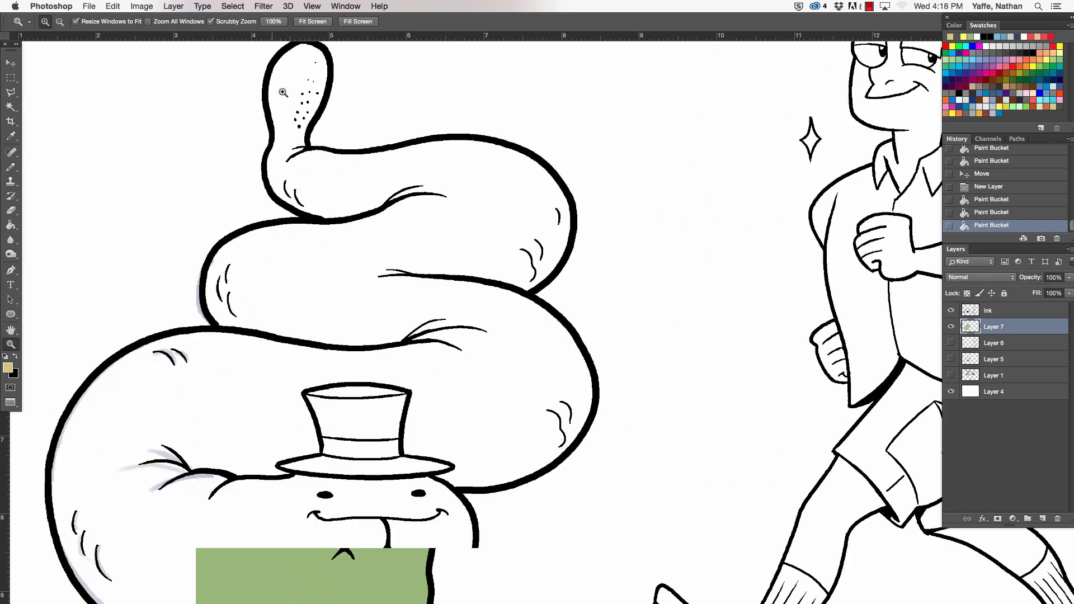
pyautogui.press('b')
pyautogui.moveTo(262, 138); pyautogui.dragTo(231, 145)
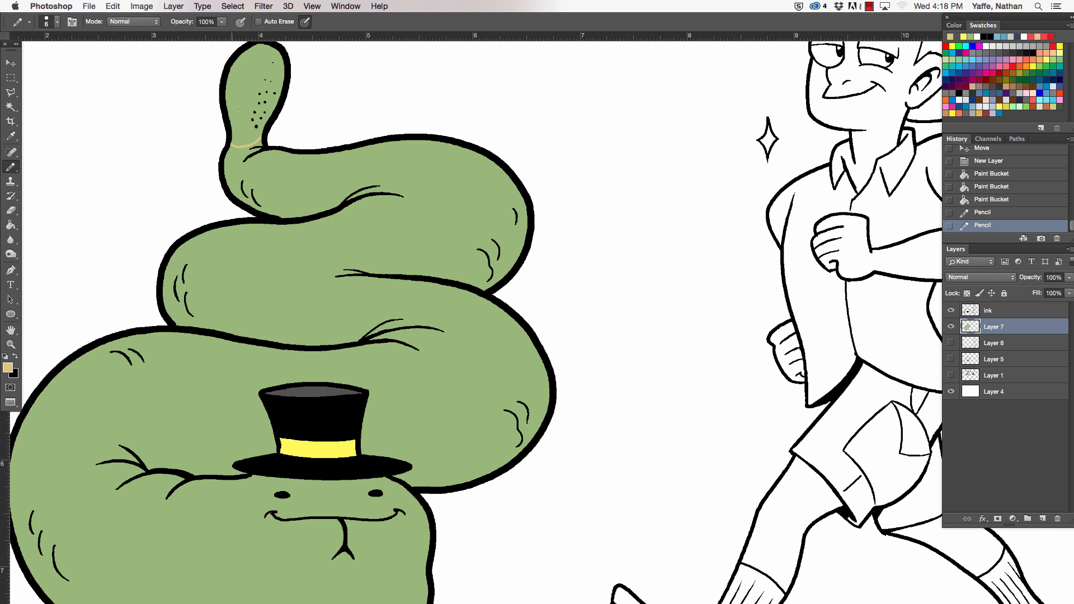
pyautogui.hotkey('ctrl', 'z')
pyautogui.moveTo(262, 128); pyautogui.dragTo(233, 134)
pyautogui.press('g')
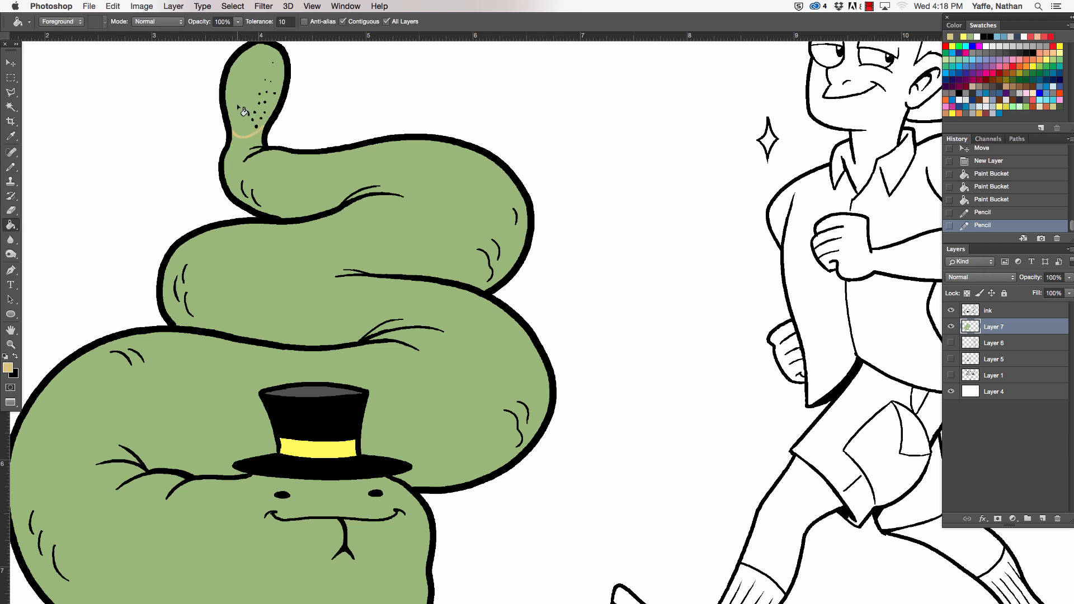
pyautogui.click(239, 100)
pyautogui.moveTo(340, 99); pyautogui.dragTo(274, 106)
# - Darken the foreground colour to ad9c5f and refill the snake's tail tip with it
pyautogui.click(8, 368)
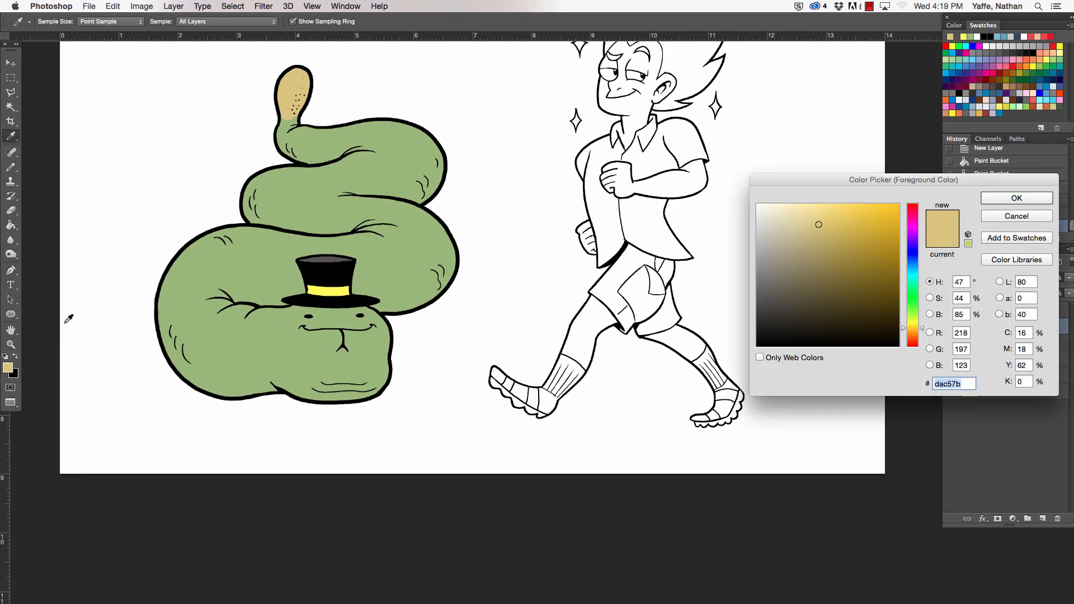
pyautogui.click(820, 247)
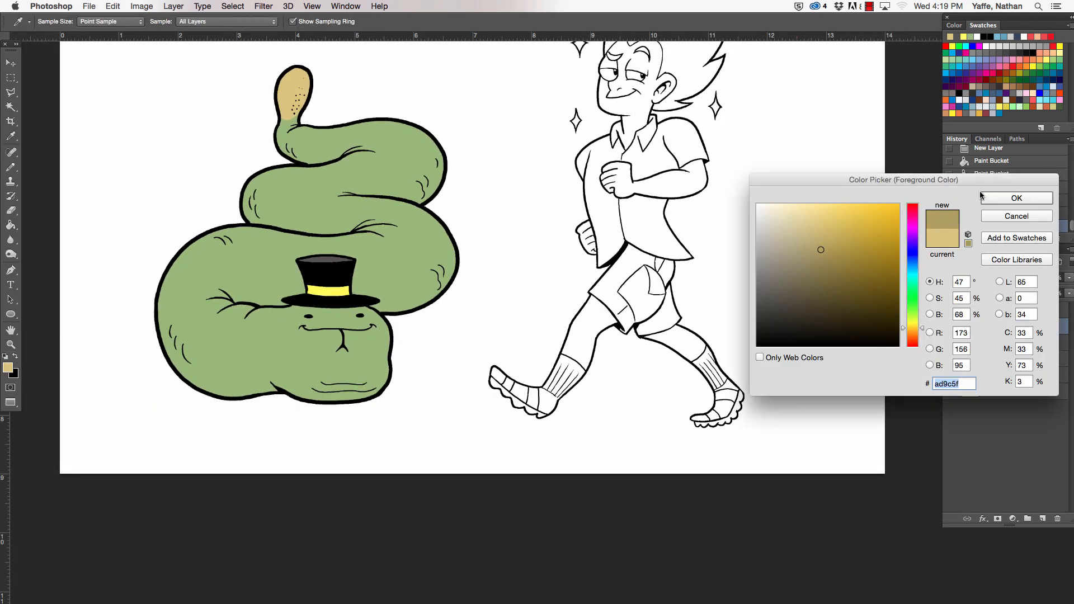
pyautogui.click(995, 200)
pyautogui.click(286, 91)
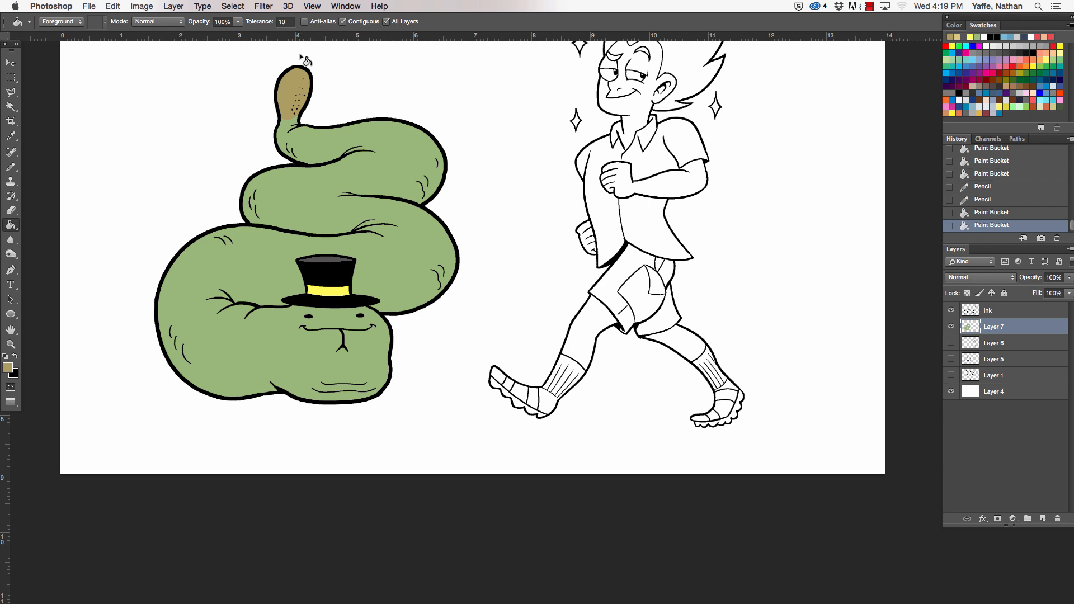
# - Set the foreground colour to the medium tan ccb669 and refill the snake's tail tip with it
pyautogui.click(8, 368)
pyautogui.click(826, 233)
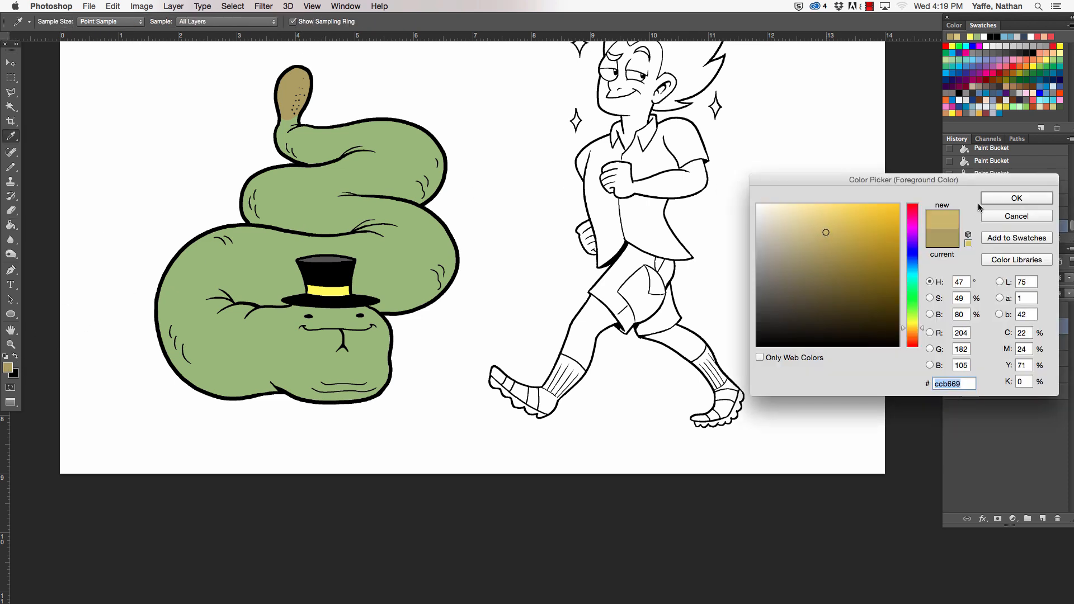
pyautogui.click(984, 198)
pyautogui.click(294, 90)
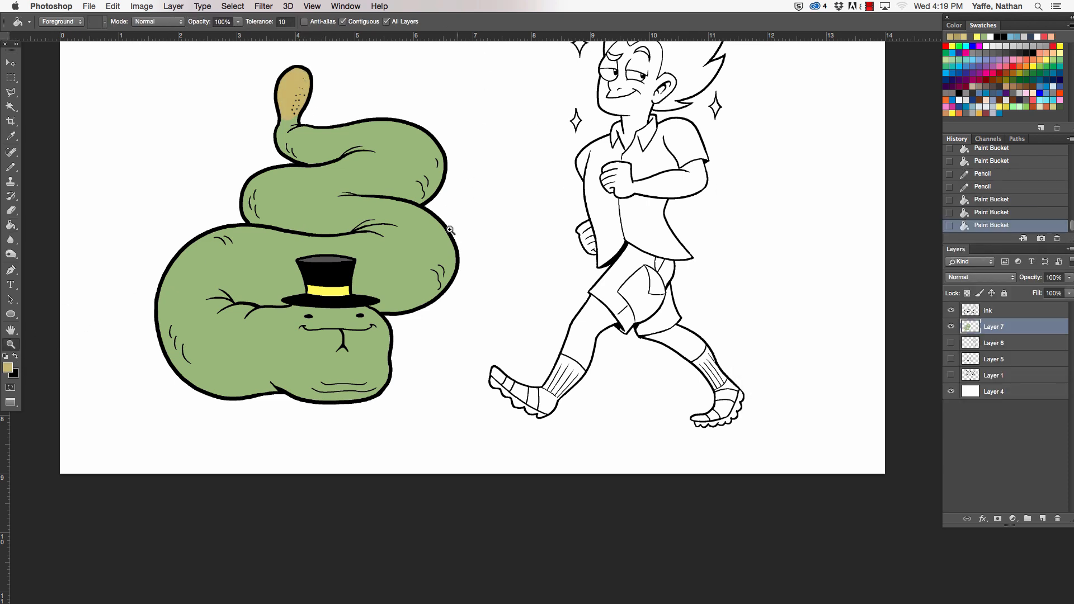
# - Switch the foreground colour to black and fill the walking man's hair with it
pyautogui.keyDown('alt'); pyautogui.click(451, 230); pyautogui.keyUp('alt')
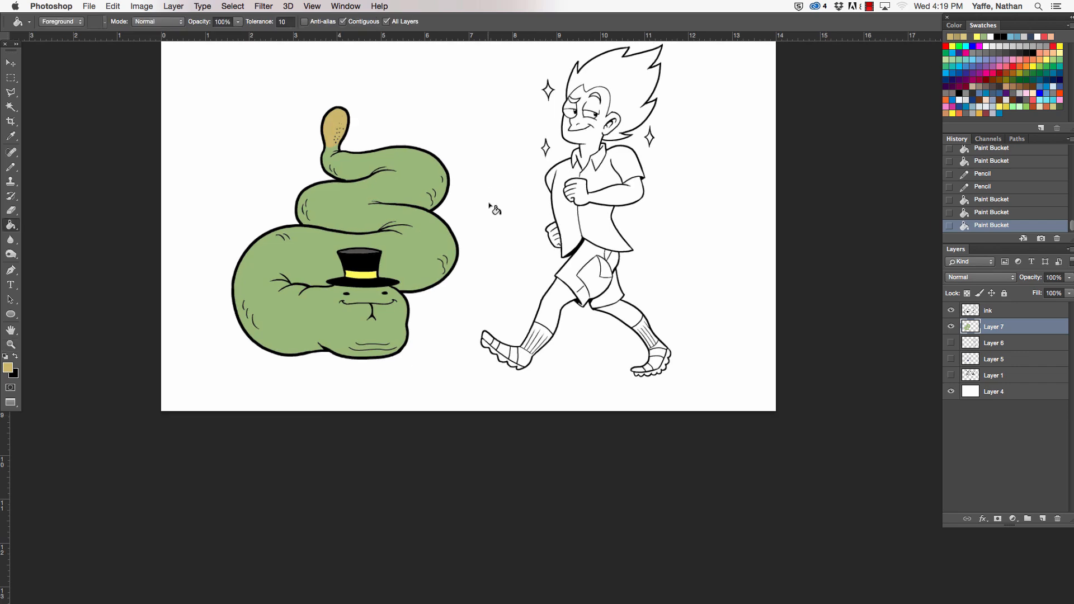
pyautogui.moveTo(491, 198); pyautogui.dragTo(329, 274)
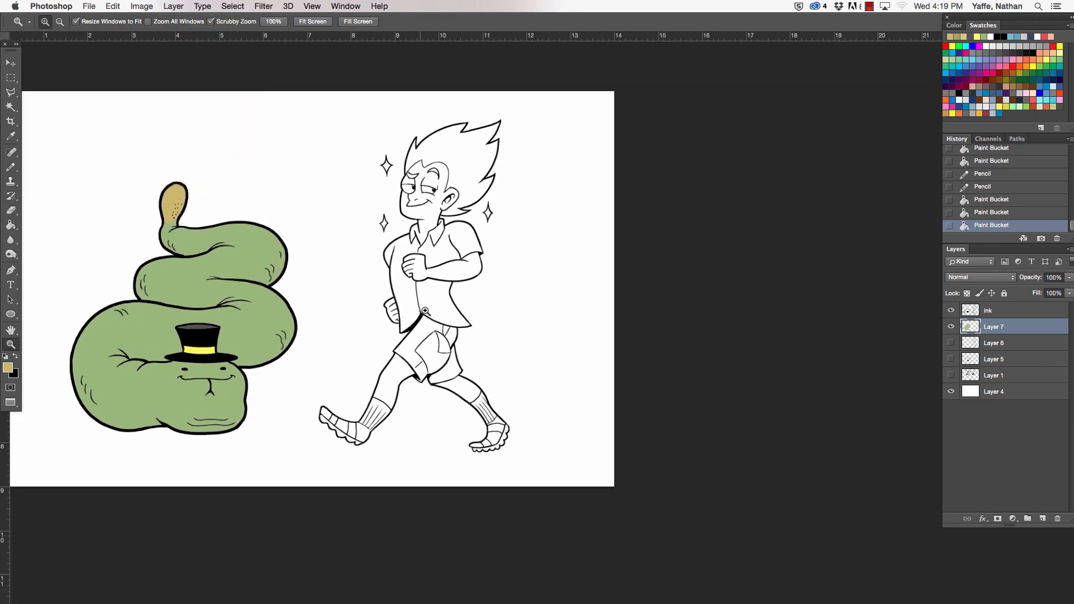
pyautogui.moveTo(426, 311); pyautogui.dragTo(448, 306)
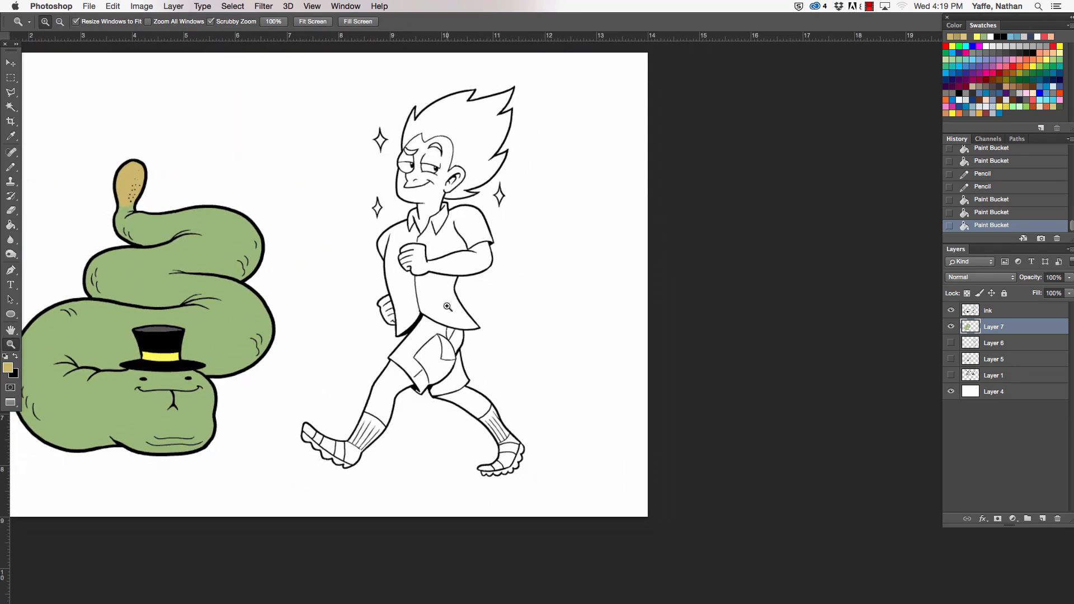
pyautogui.press('space')
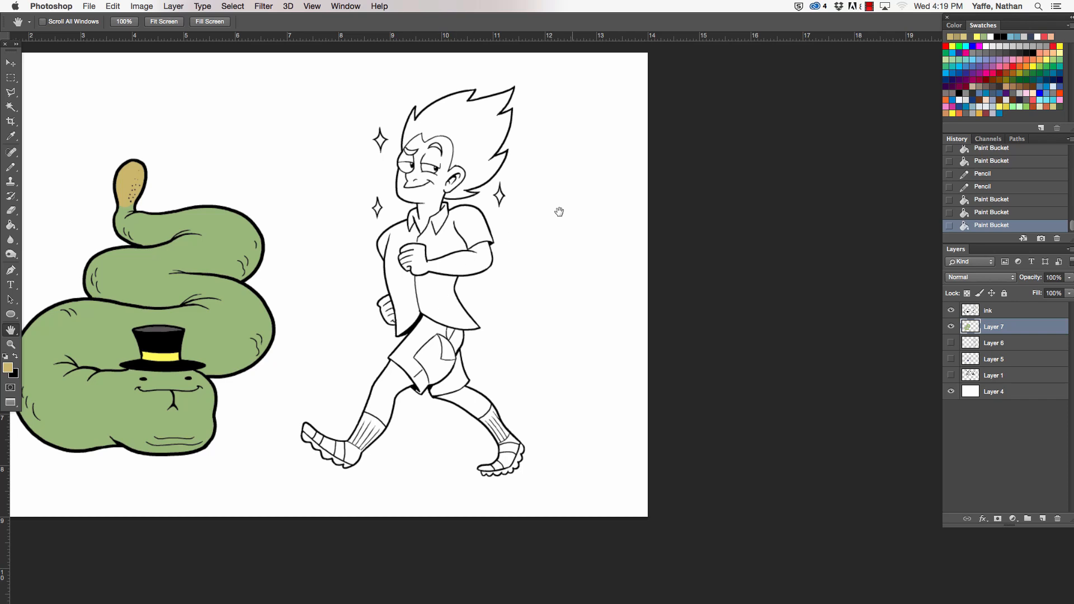
pyautogui.click(16, 358)
pyautogui.click(487, 109)
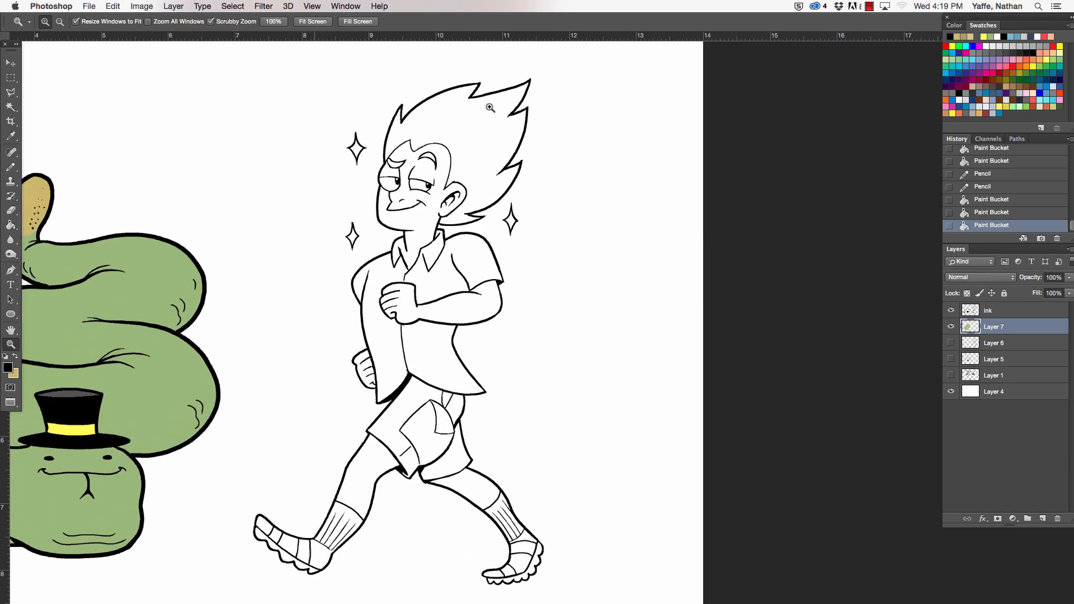
pyautogui.press('g')
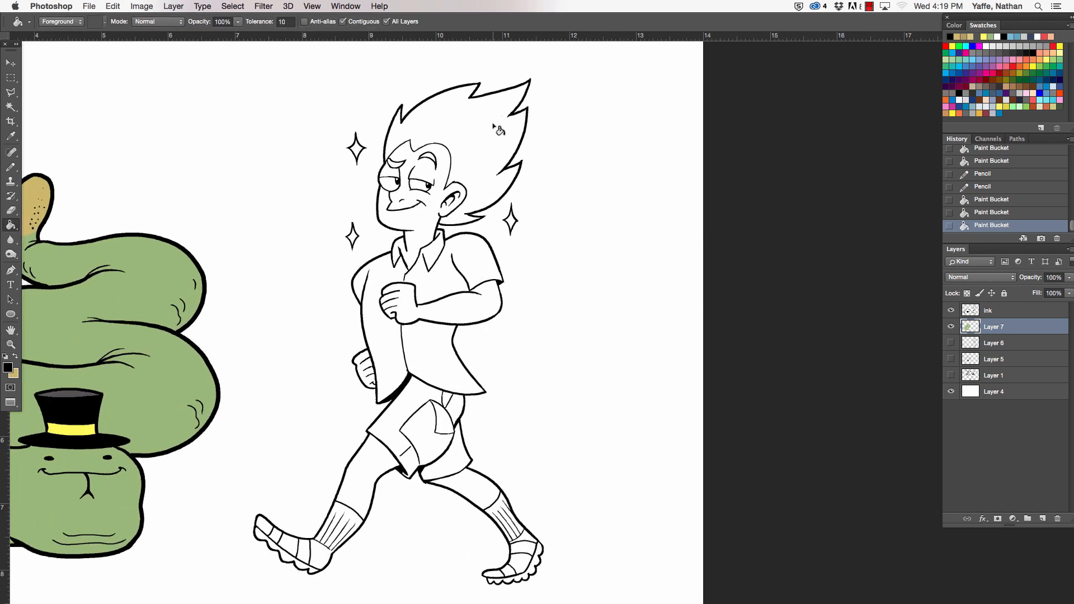
pyautogui.press('z')
pyautogui.click(480, 120)
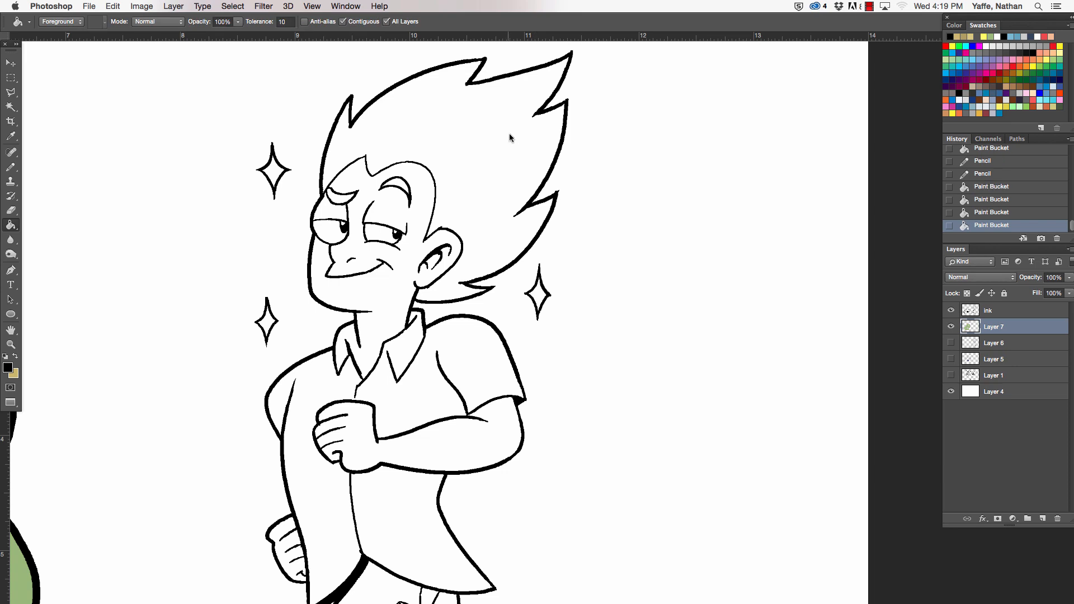
pyautogui.click(511, 136)
# - Fill both of the man's eyebrows with black and pencil over the small gaps left at their ends
pyautogui.press('z')
pyautogui.click(408, 178)
pyautogui.press('g')
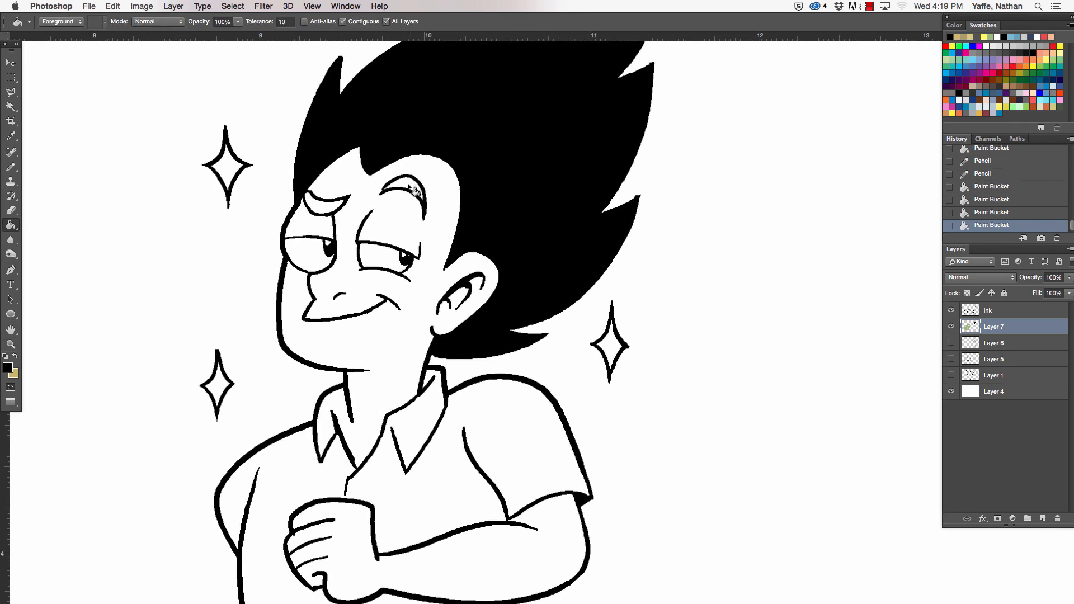
pyautogui.click(405, 183)
pyautogui.click(335, 210)
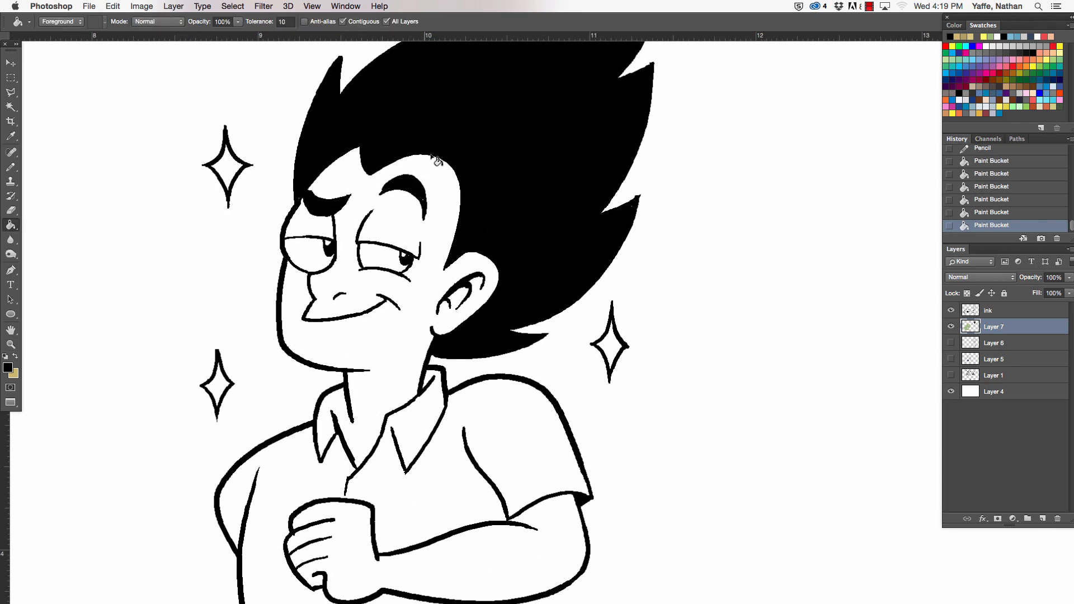
pyautogui.press('b')
pyautogui.click(421, 194)
pyautogui.click(424, 195)
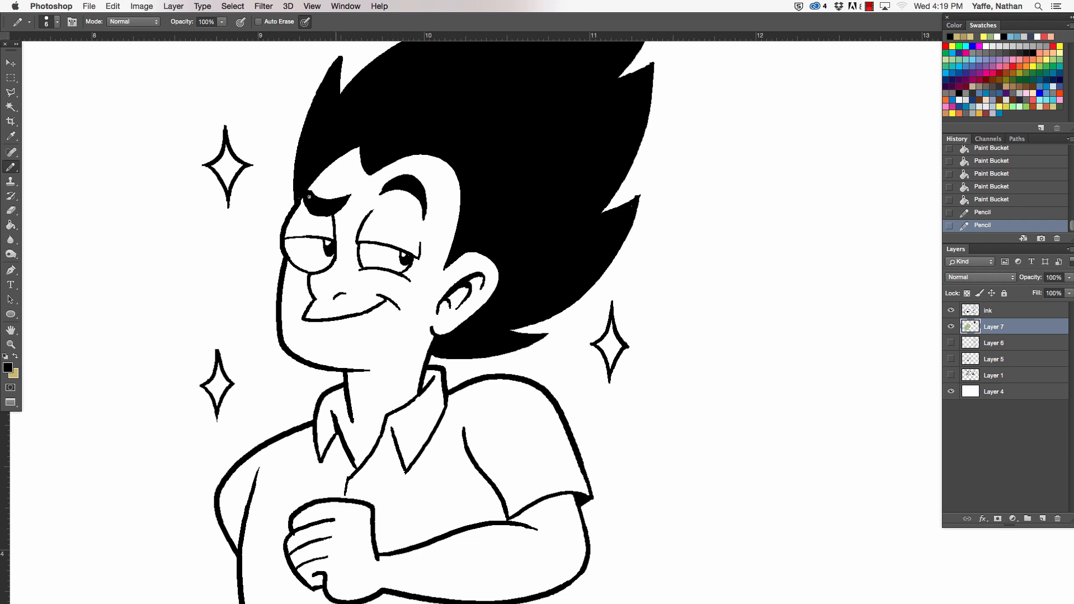
pyautogui.moveTo(300, 199); pyautogui.dragTo(311, 179)
# - Switch back to the tan and lighten the foreground colour to ded19d for the man's skin
pyautogui.moveTo(480, 195); pyautogui.dragTo(400, 197)
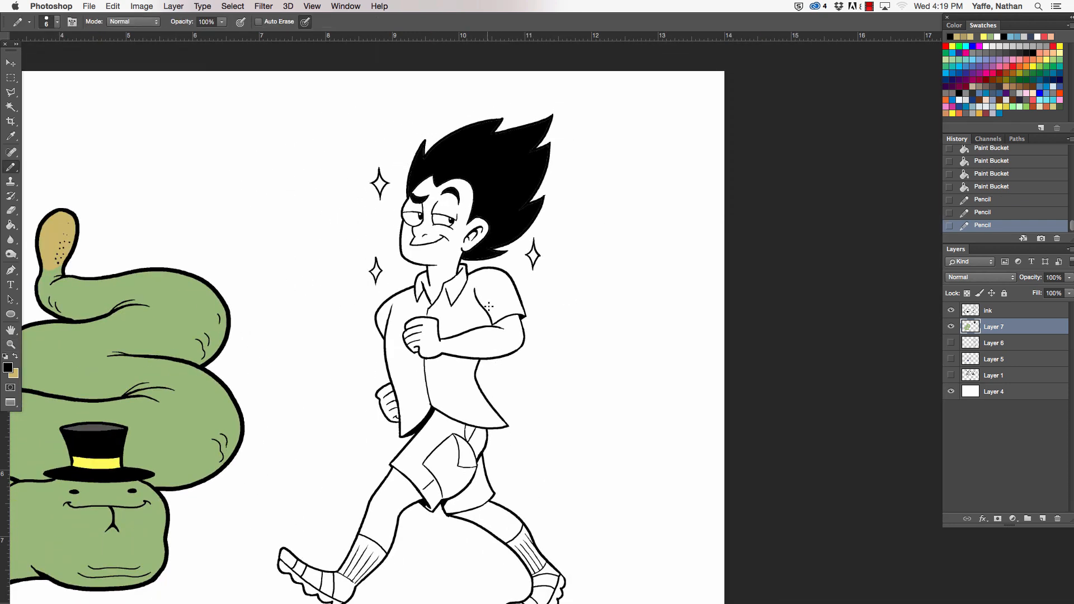
pyautogui.press('space')
pyautogui.moveTo(510, 302); pyautogui.dragTo(453, 263)
pyautogui.press('super+space')
pyautogui.moveTo(449, 304); pyautogui.dragTo(506, 305)
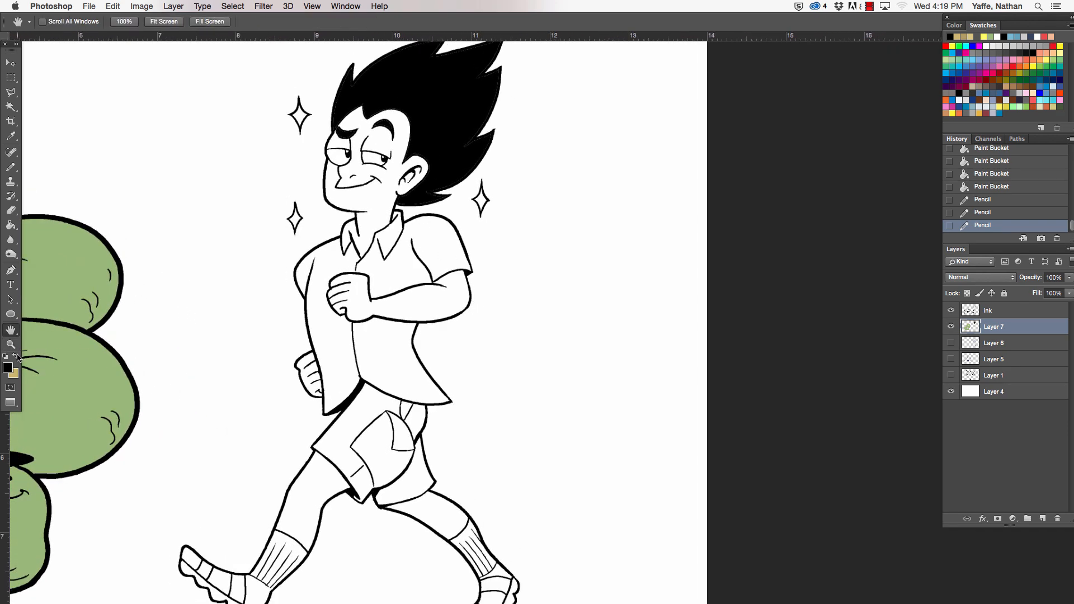
pyautogui.click(17, 356)
pyautogui.click(8, 368)
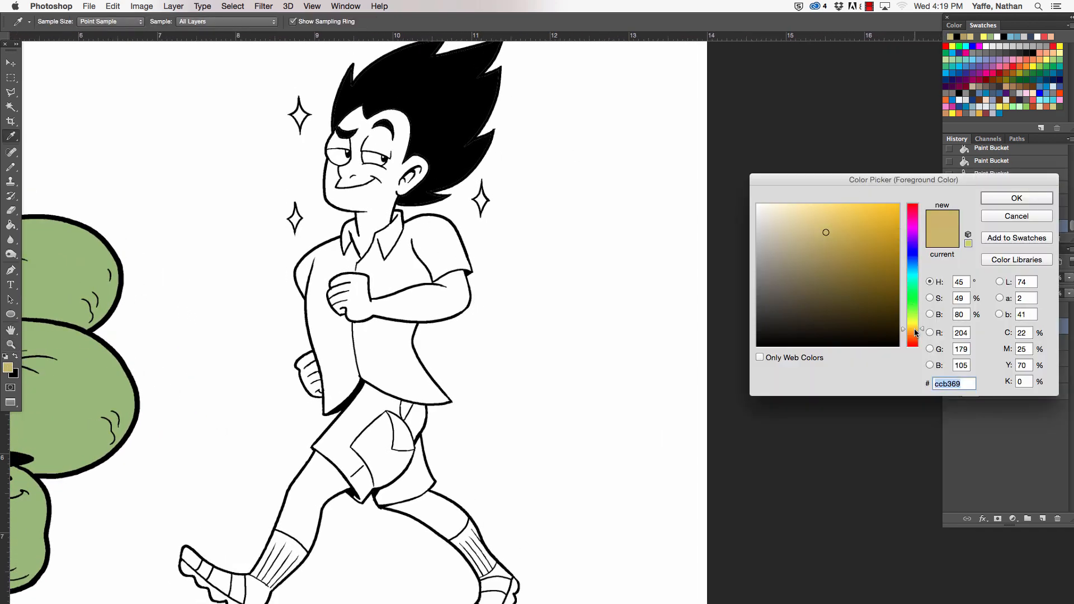
pyautogui.moveTo(916, 334); pyautogui.dragTo(916, 335)
pyautogui.moveTo(792, 223); pyautogui.dragTo(799, 217)
pyautogui.moveTo(918, 333); pyautogui.dragTo(918, 331)
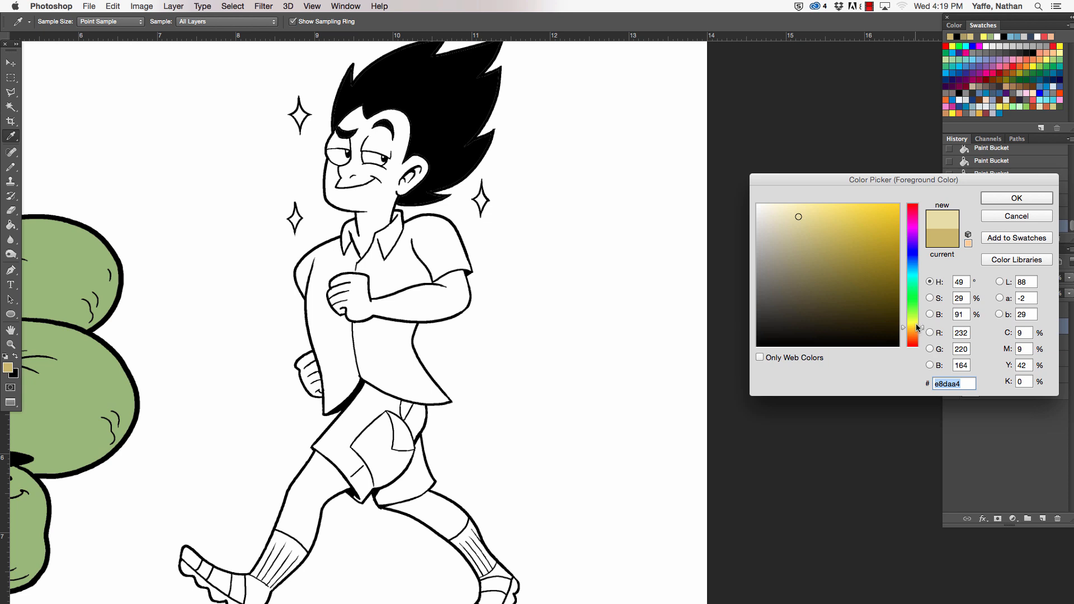
pyautogui.moveTo(799, 216); pyautogui.dragTo(799, 222)
pyautogui.click(995, 199)
# - Pencil a skin-coloured line closing the gap between neck and open collar, and fill the man's neck and face with the skin tone
pyautogui.press('space')
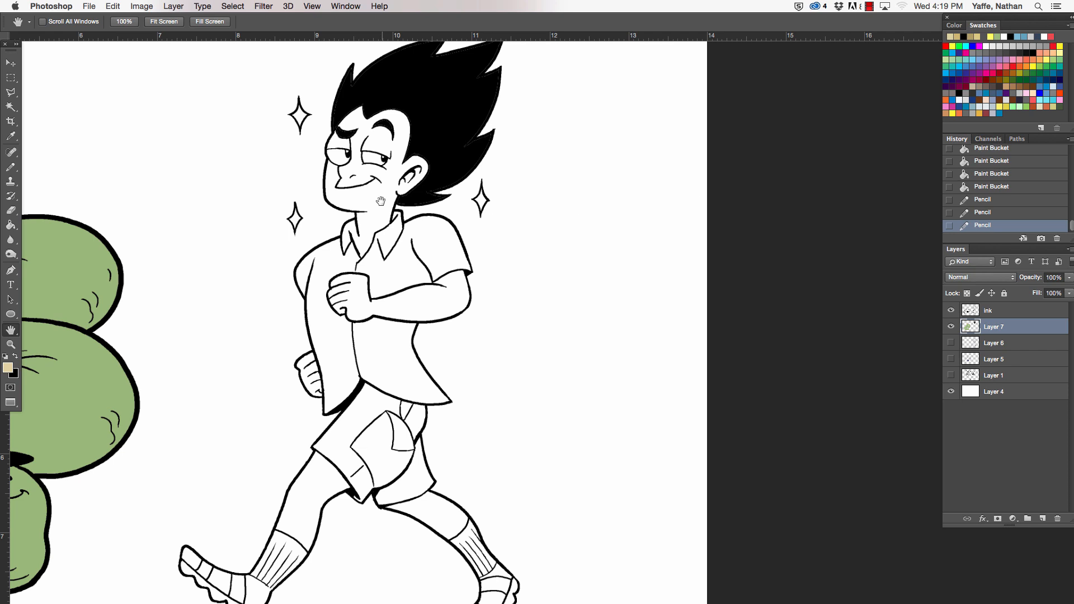
pyautogui.press('super+space')
pyautogui.moveTo(348, 234); pyautogui.dragTo(381, 231)
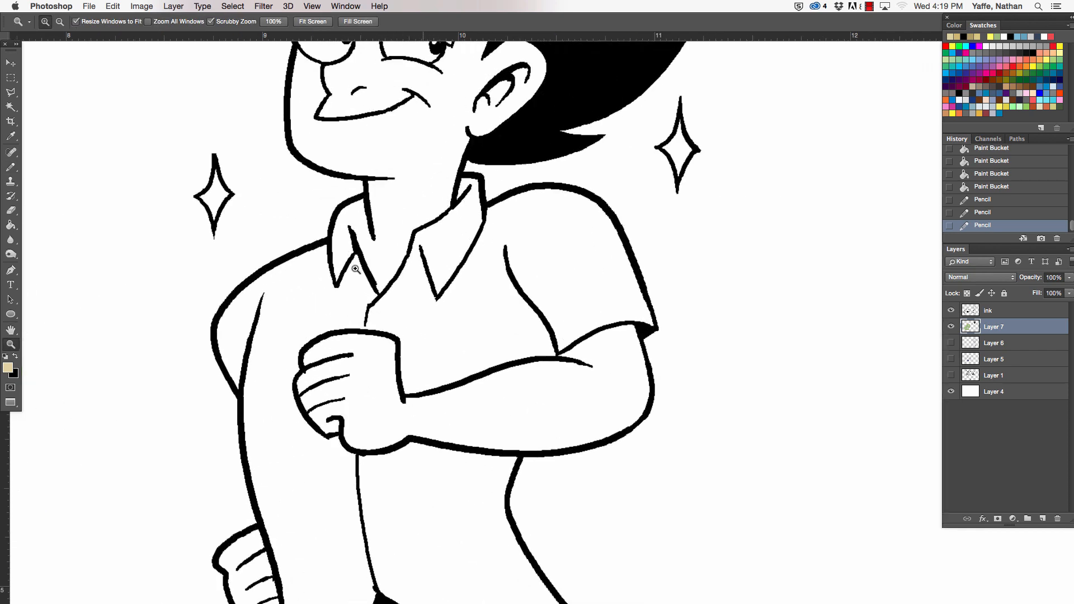
pyautogui.click(372, 241)
pyautogui.keyDown('shift'); pyautogui.click(374, 284); pyautogui.keyUp('shift')
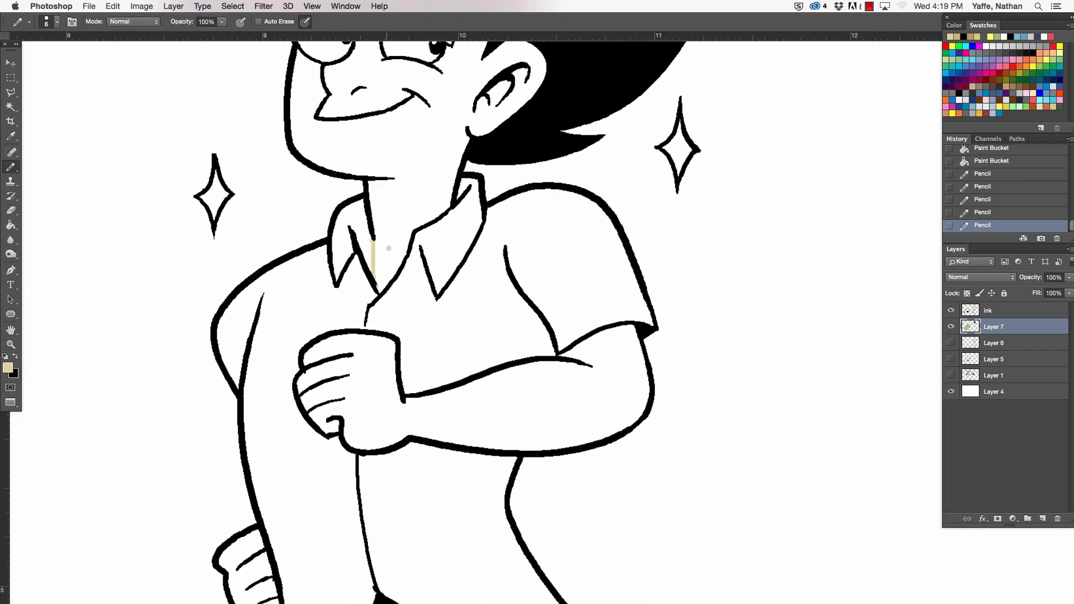
pyautogui.press('g')
pyautogui.click(392, 228)
pyautogui.press('z')
pyautogui.moveTo(426, 216); pyautogui.dragTo(388, 115)
pyautogui.click(388, 115)
# - Fill the man's bent arm, rear hand and the bare parts of both legs with the same skin tone
pyautogui.press('super+space')
pyautogui.moveTo(537, 255); pyautogui.dragTo(518, 295)
pyautogui.click(513, 292)
pyautogui.press('super+space')
pyautogui.moveTo(434, 288); pyautogui.dragTo(464, 290)
pyautogui.click(351, 401)
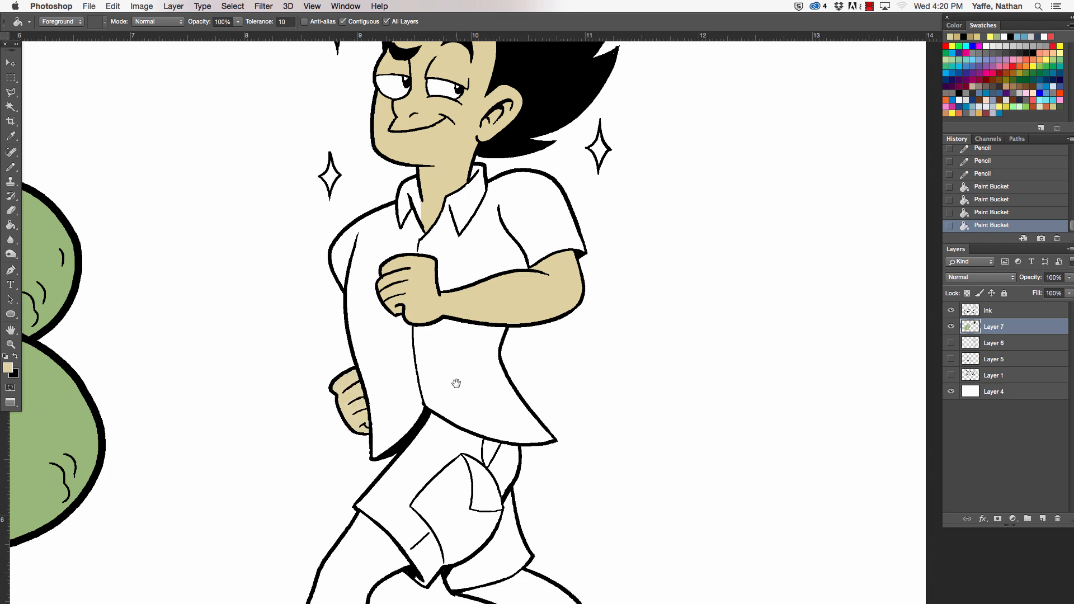
pyautogui.press('space')
pyautogui.moveTo(468, 364); pyautogui.dragTo(468, 207)
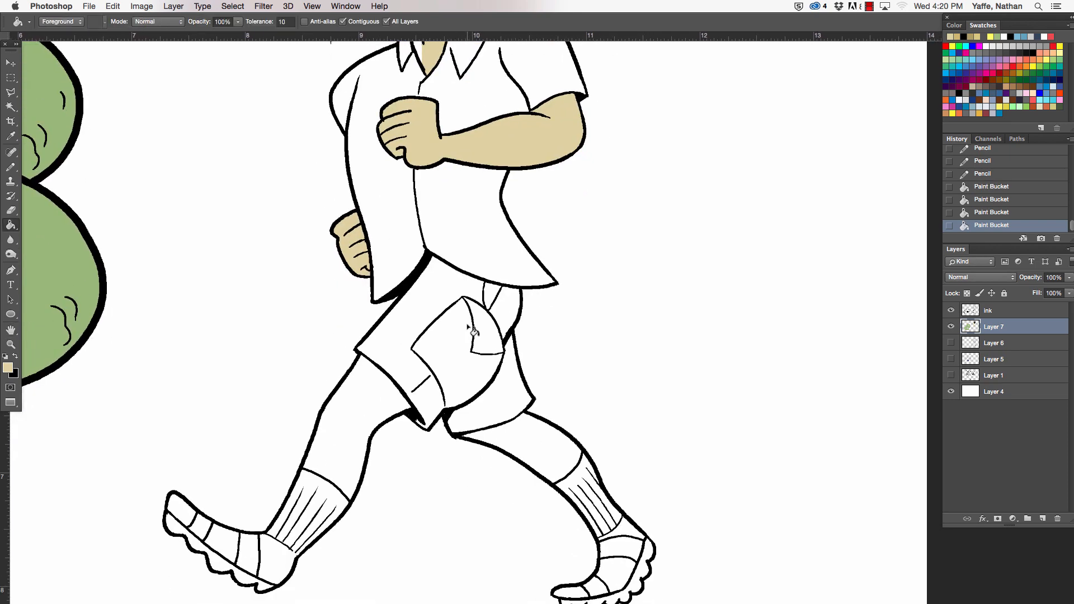
pyautogui.click(366, 419)
pyautogui.click(551, 454)
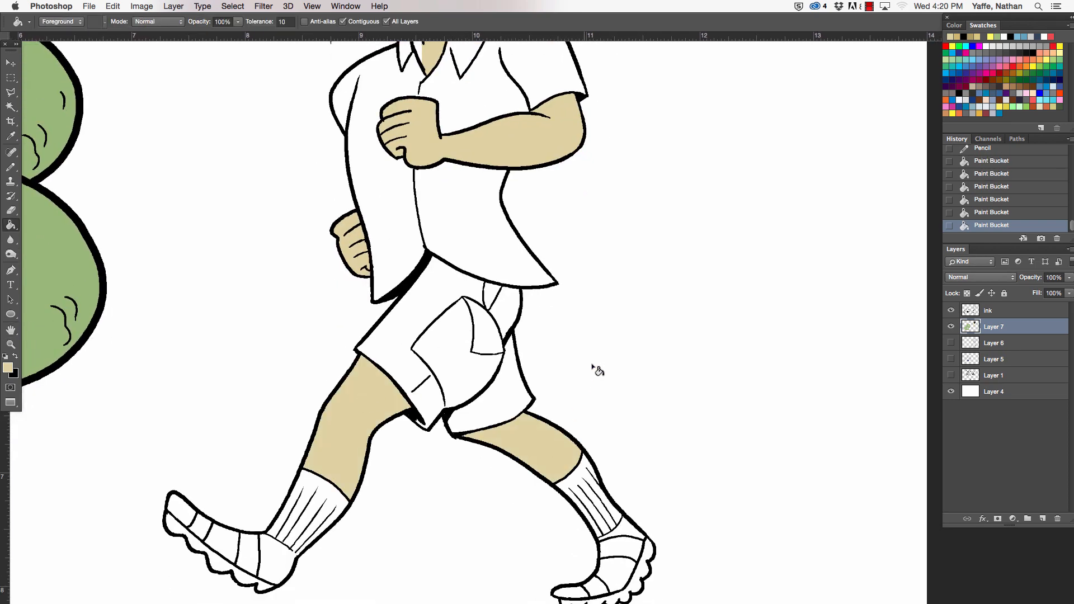
# - Try to fill the small area at the shirt's hem with the skin tone, and undo the fill
pyautogui.moveTo(532, 276); pyautogui.dragTo(496, 270)
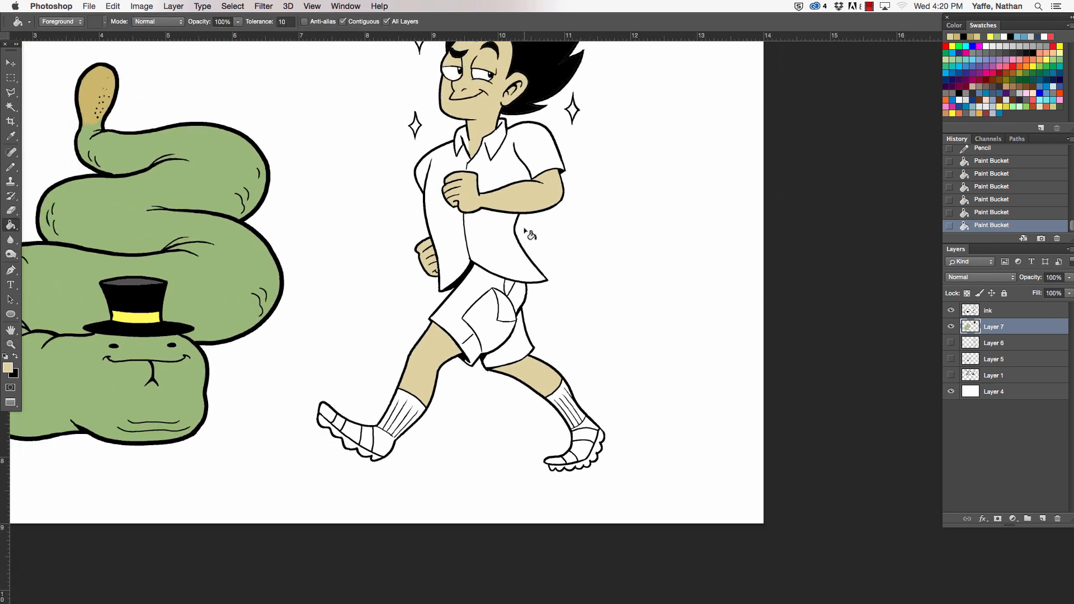
pyautogui.click(504, 277)
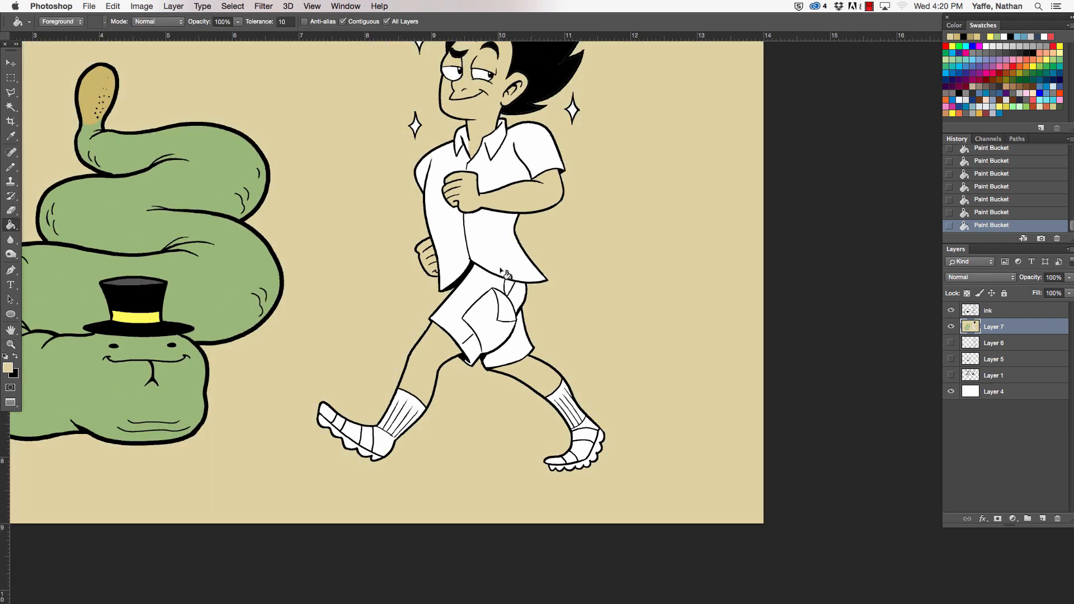
pyautogui.hotkey('ctrl', 'z')
# - Change the foreground colour to a light orchid pink and fill the man's shirt front beside the bent arm's sleeve with it
pyautogui.press('space')
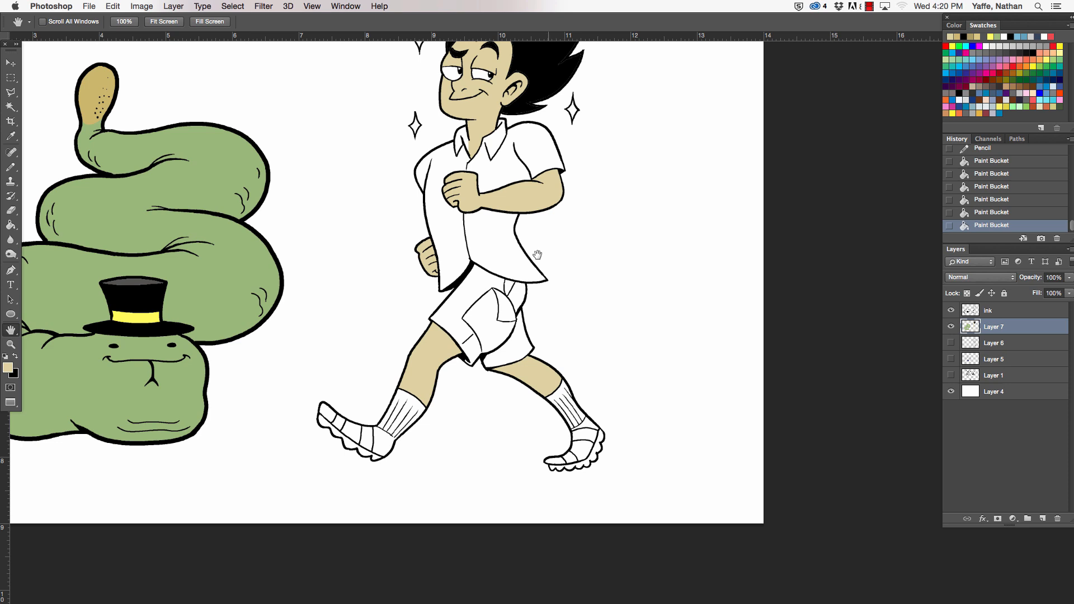
pyautogui.moveTo(536, 255); pyautogui.dragTo(506, 300)
pyautogui.click(10, 369)
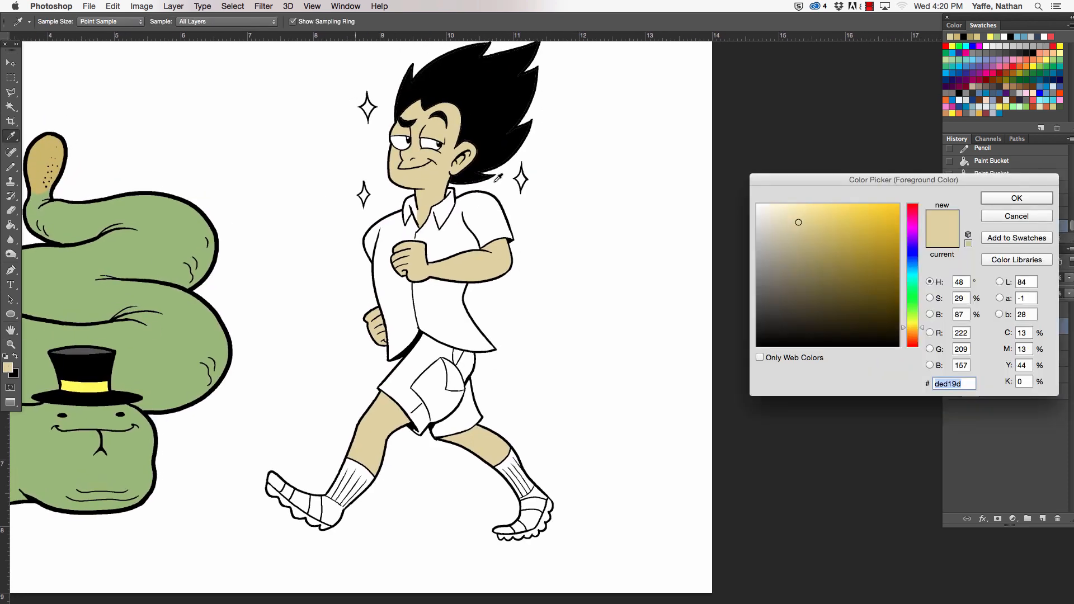
pyautogui.moveTo(914, 237); pyautogui.dragTo(917, 229)
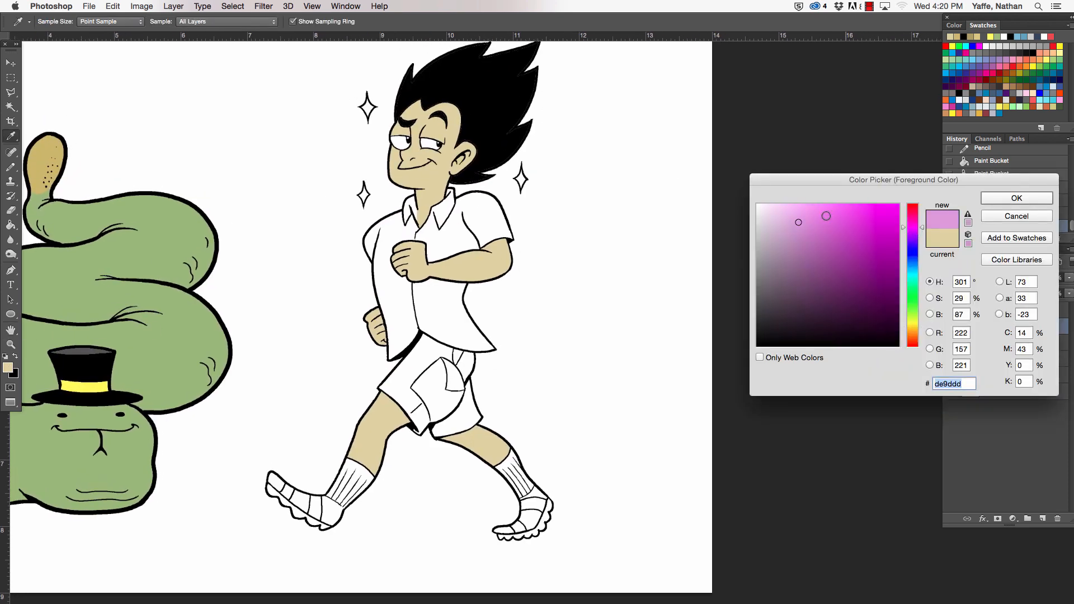
pyautogui.moveTo(806, 219); pyautogui.dragTo(799, 222)
pyautogui.click(1016, 199)
pyautogui.press('h')
pyautogui.press('g')
pyautogui.click(462, 238)
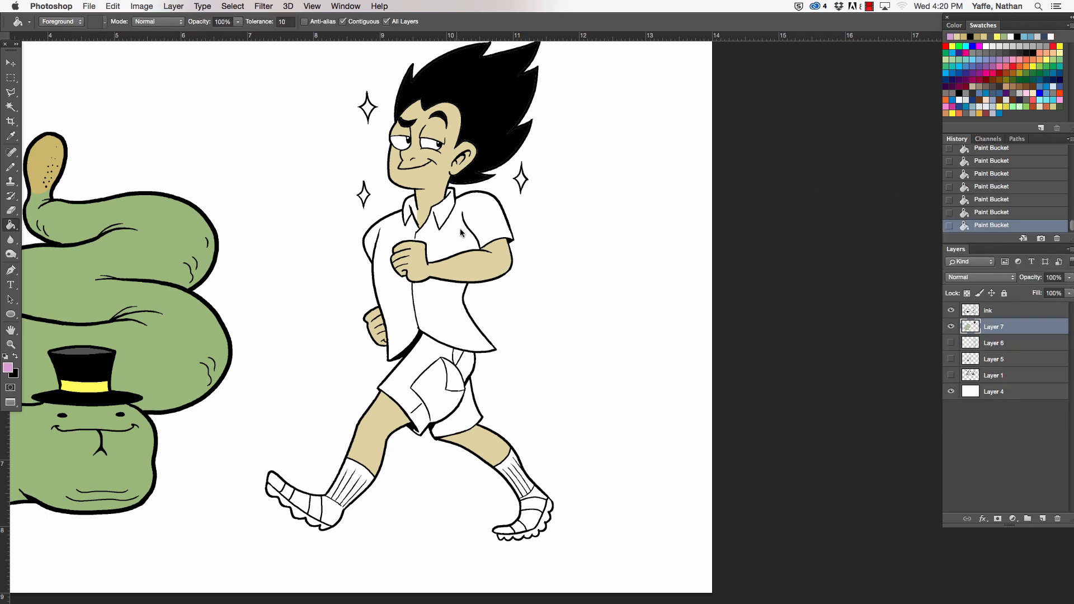
# - Fill the collar and the remaining white parts of the man's shirt with the same orchid pink
pyautogui.click(417, 207)
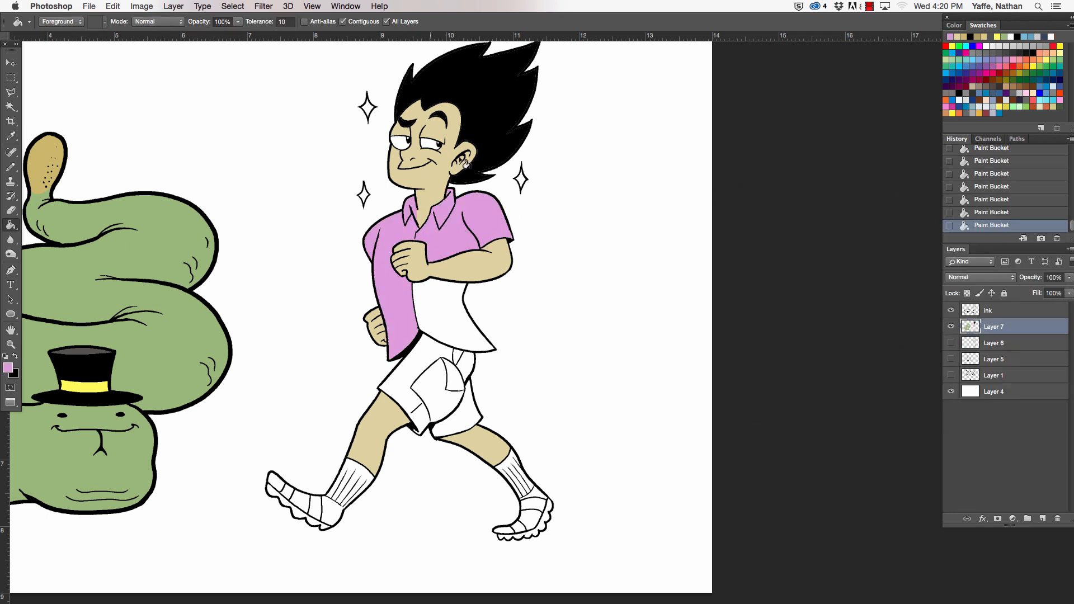
pyautogui.click(458, 318)
# - Sample the leg's skin tone, darken it to a khaki brown as foreground colour, and fill all sections of the man's shorts with it
pyautogui.press('z')
pyautogui.moveTo(509, 407); pyautogui.dragTo(524, 400)
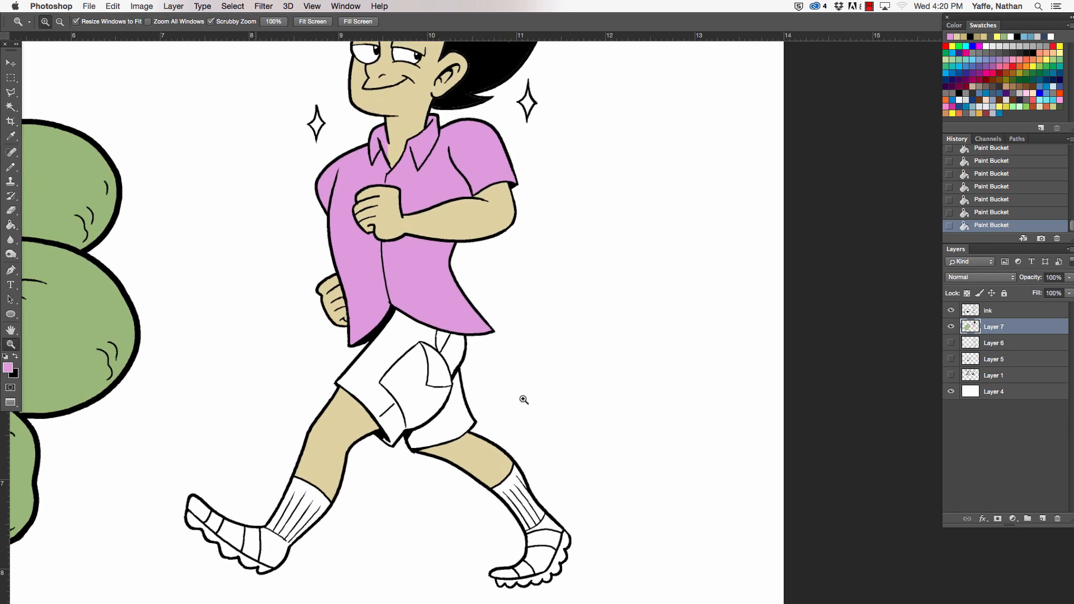
pyautogui.press('g')
pyautogui.click(9, 368)
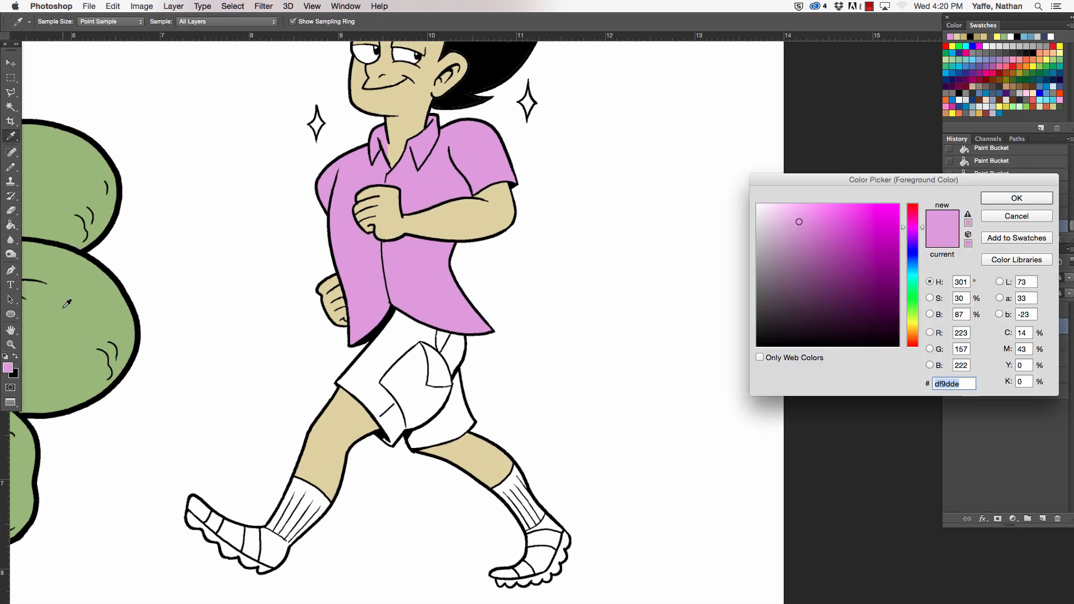
pyautogui.click(489, 451)
pyautogui.moveTo(815, 266); pyautogui.dragTo(807, 262)
pyautogui.click(1002, 199)
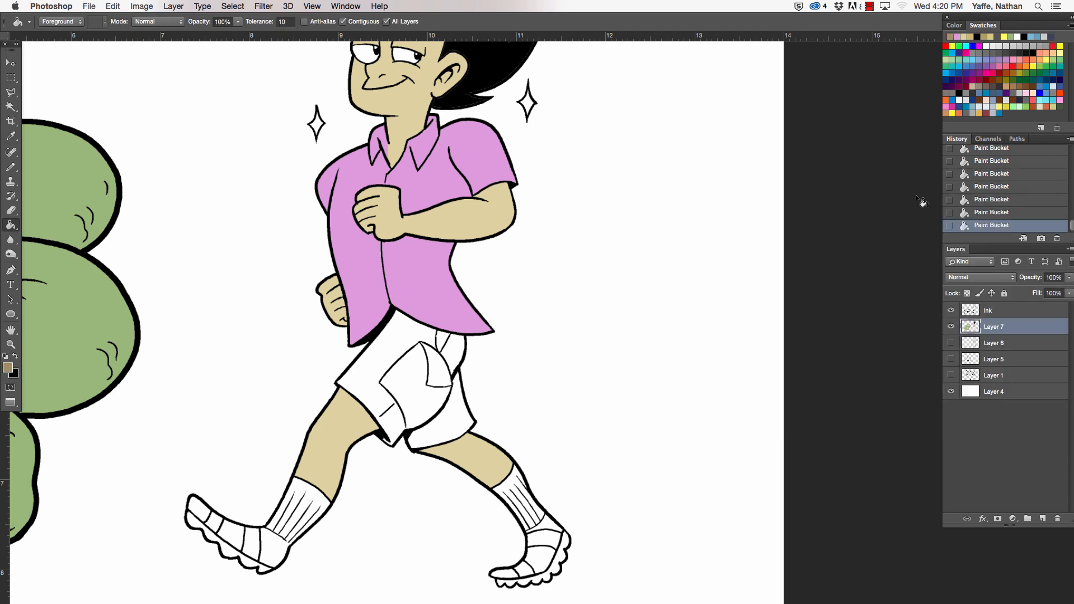
pyautogui.click(415, 345)
pyautogui.click(442, 358)
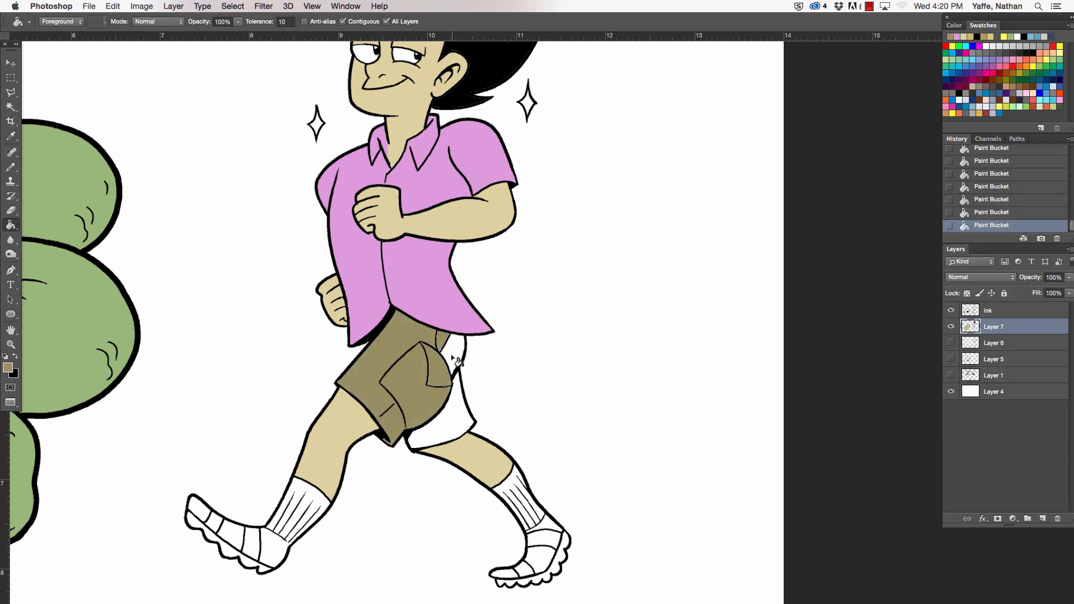
pyautogui.click(457, 361)
pyautogui.click(451, 398)
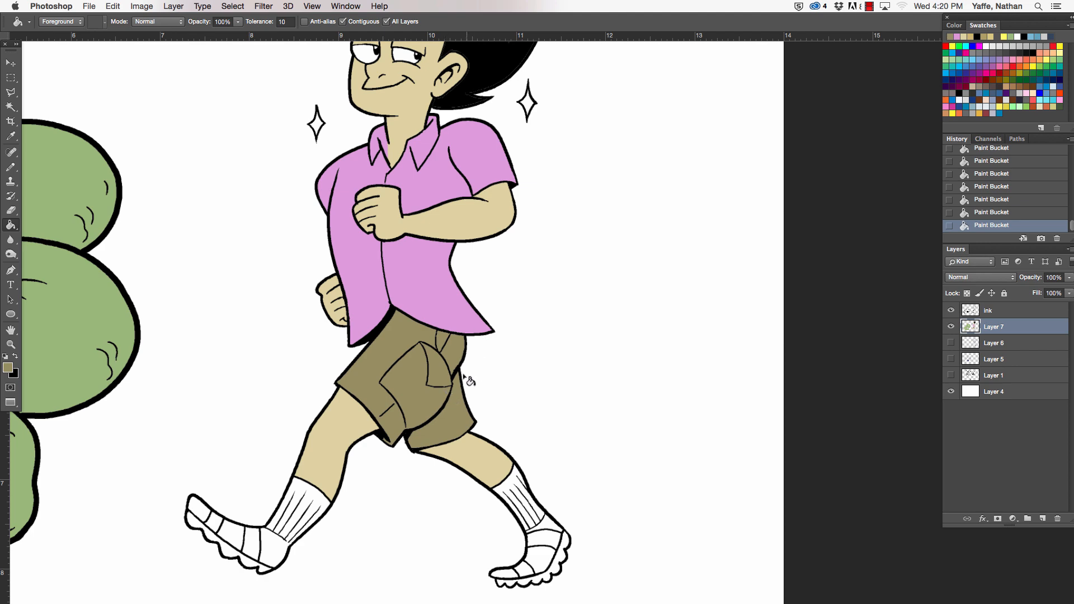
# - Set the foreground colour to grey #666666 and fill the front leg's sock and alternating sections of its shoe, including the toe
pyautogui.press('space')
pyautogui.moveTo(469, 377); pyautogui.dragTo(477, 296)
pyautogui.press('super+space')
pyautogui.click(438, 364)
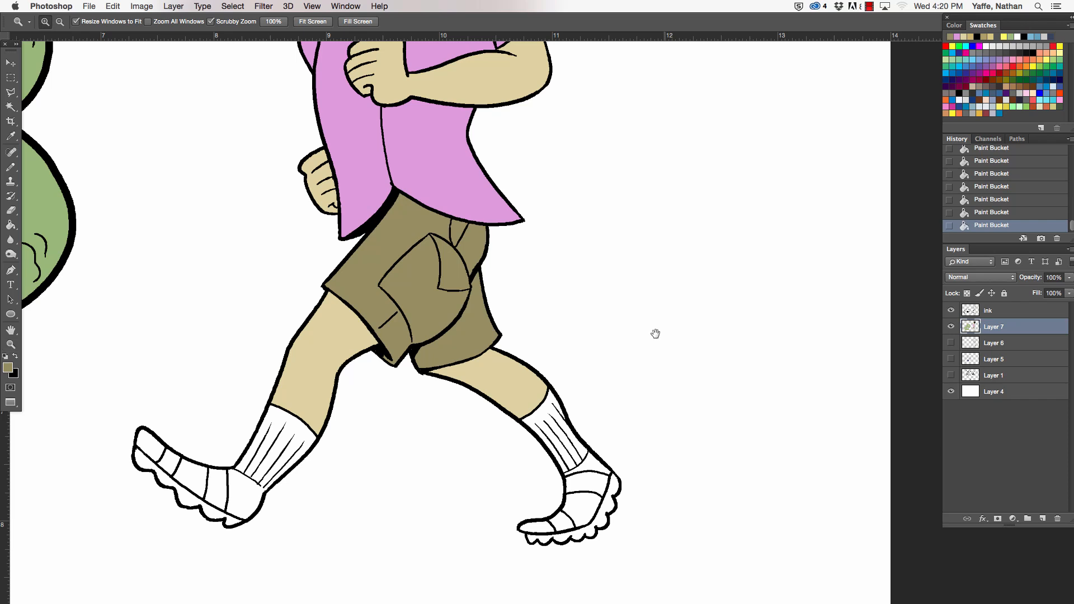
pyautogui.press('space')
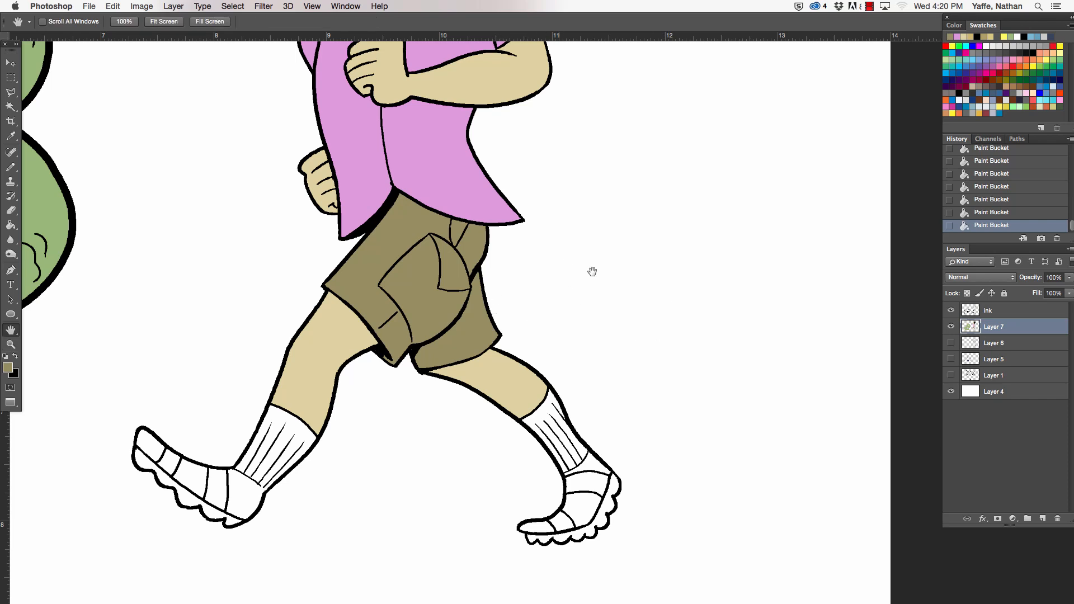
pyautogui.click(16, 359)
pyautogui.click(9, 368)
pyautogui.click(757, 289)
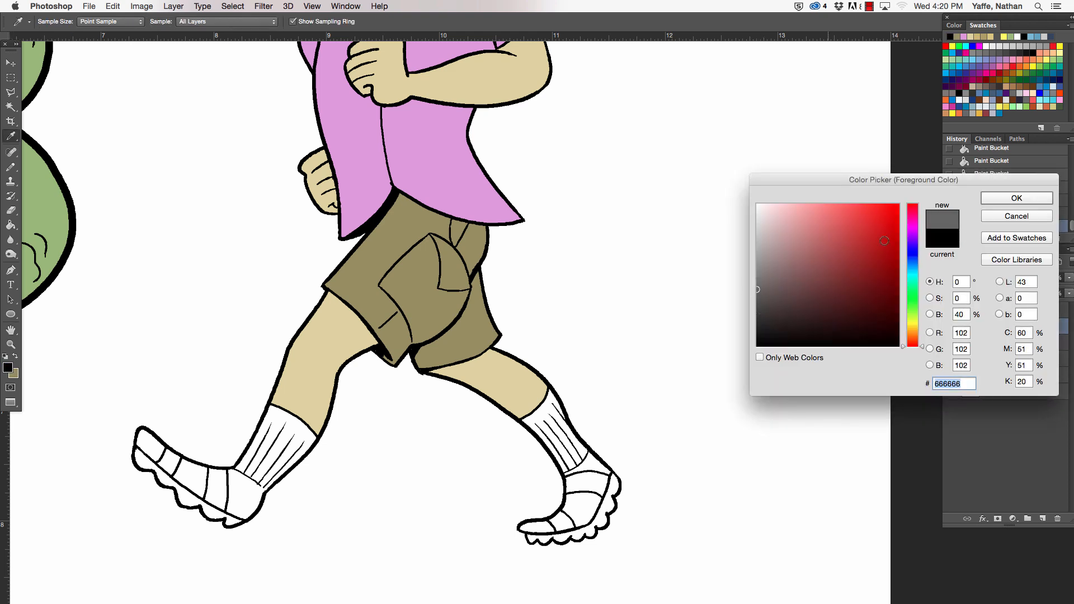
pyautogui.click(994, 199)
pyautogui.press('g')
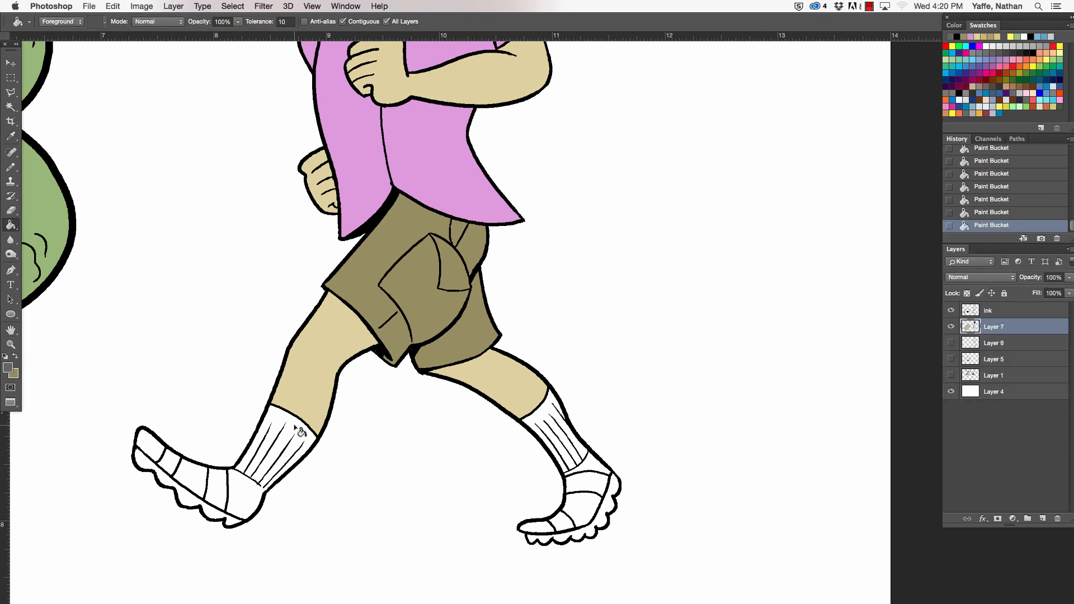
pyautogui.click(299, 423)
pyautogui.click(191, 476)
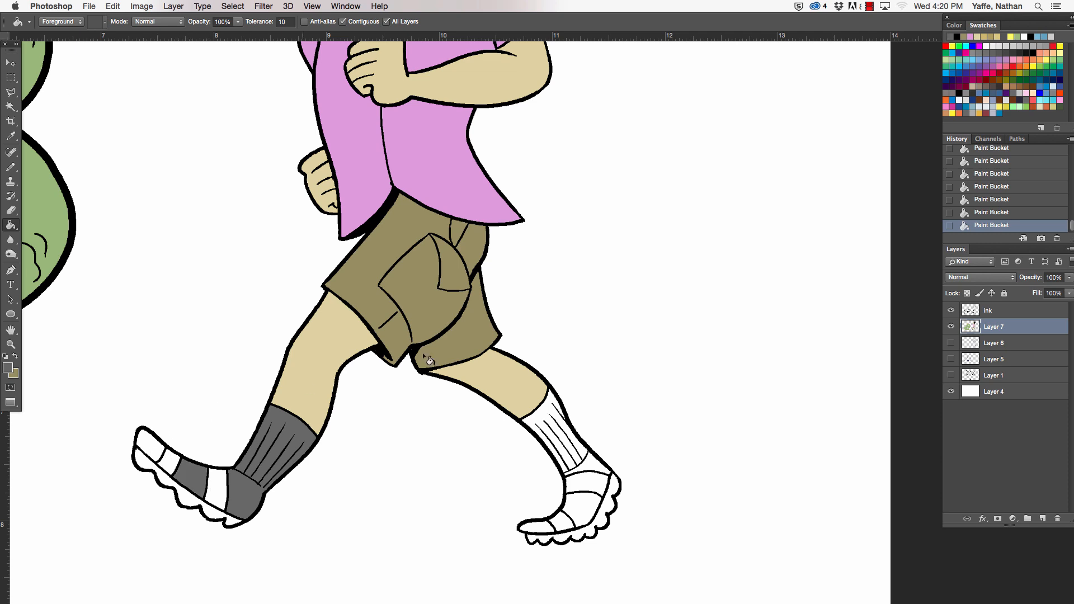
pyautogui.click(151, 447)
# - Fill the rear leg's sock, heel and alternating shoe sections with the same grey
pyautogui.click(542, 410)
pyautogui.click(596, 467)
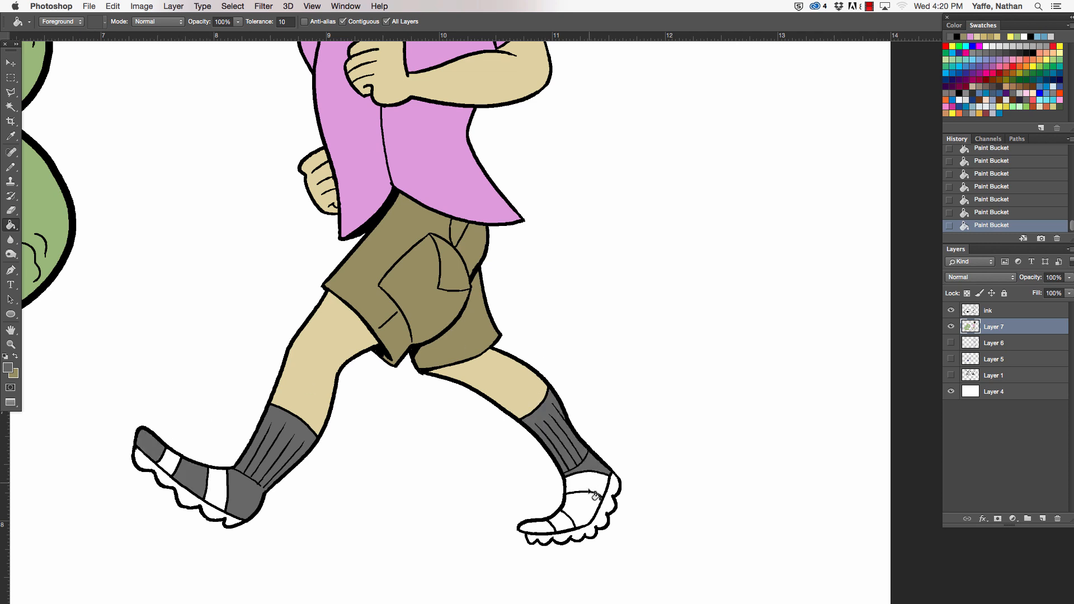
pyautogui.click(593, 509)
pyautogui.click(548, 531)
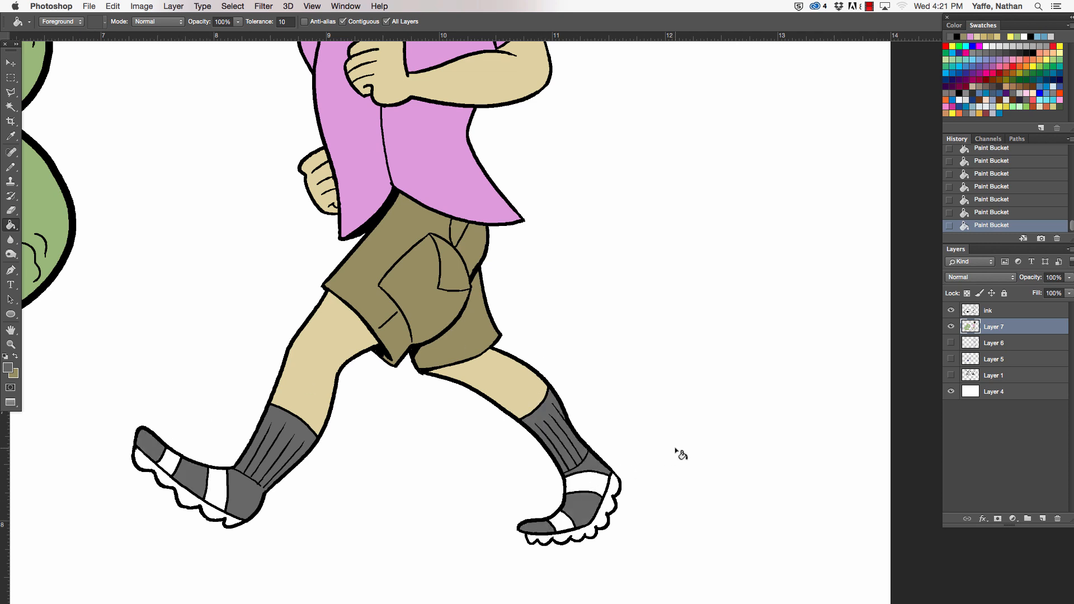
# - Set the foreground colour to olive brown #61583b and fill the white bands across both shoes with it
pyautogui.click(8, 368)
pyautogui.moveTo(916, 334); pyautogui.dragTo(915, 315)
pyautogui.moveTo(798, 305); pyautogui.dragTo(809, 294)
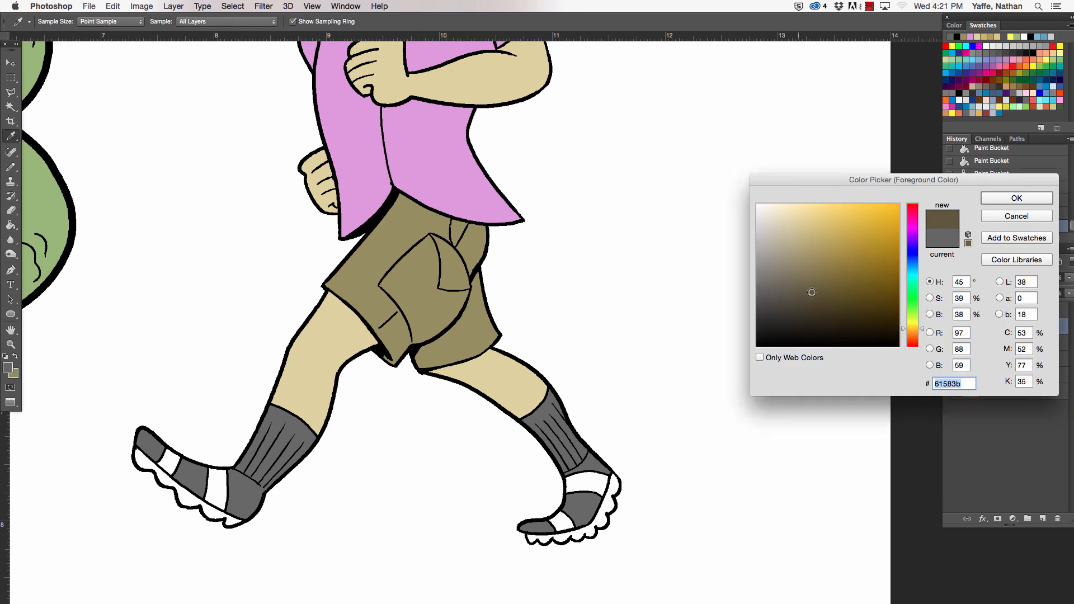
pyautogui.click(1002, 201)
pyautogui.click(169, 465)
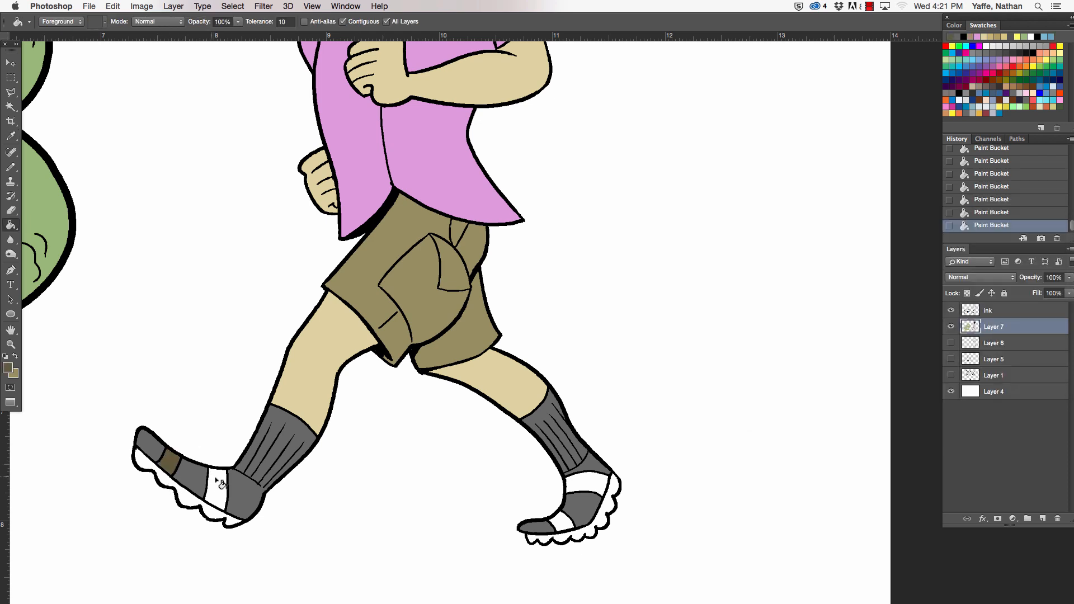
pyautogui.click(218, 486)
pyautogui.click(596, 487)
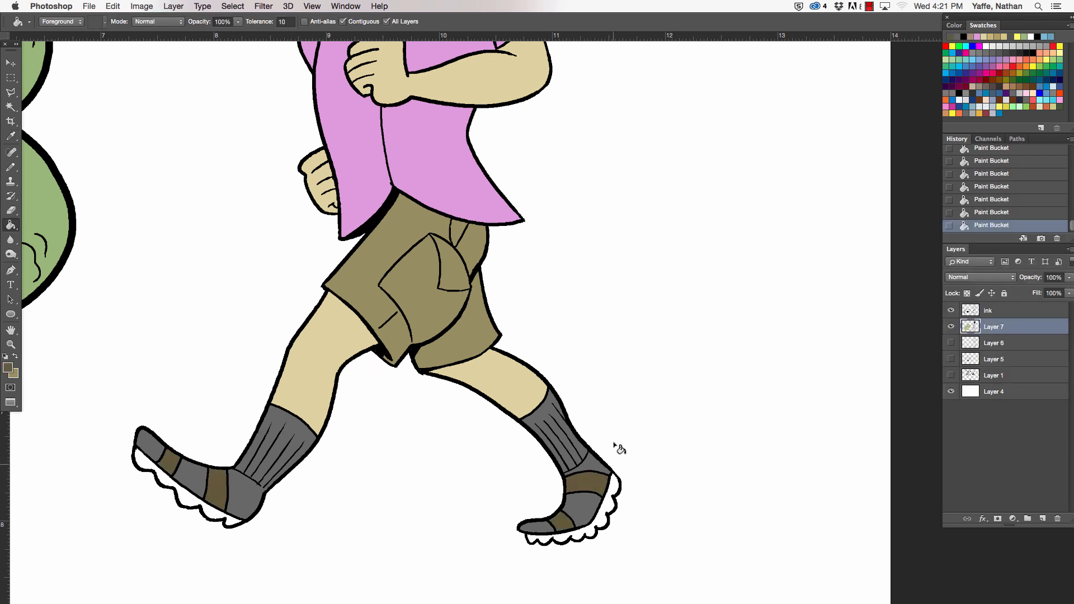
# - Set the foreground colour to the darker brown #413c2b and fill the scalloped soles of both shoes
pyautogui.click(8, 367)
pyautogui.moveTo(799, 286); pyautogui.dragTo(806, 309)
pyautogui.click(1016, 199)
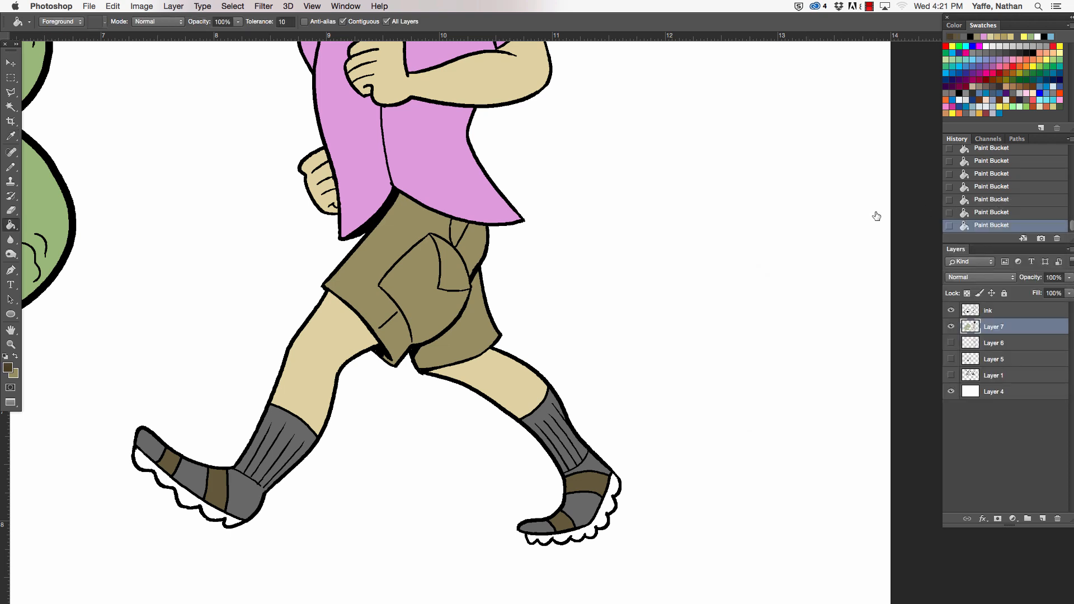
pyautogui.click(185, 490)
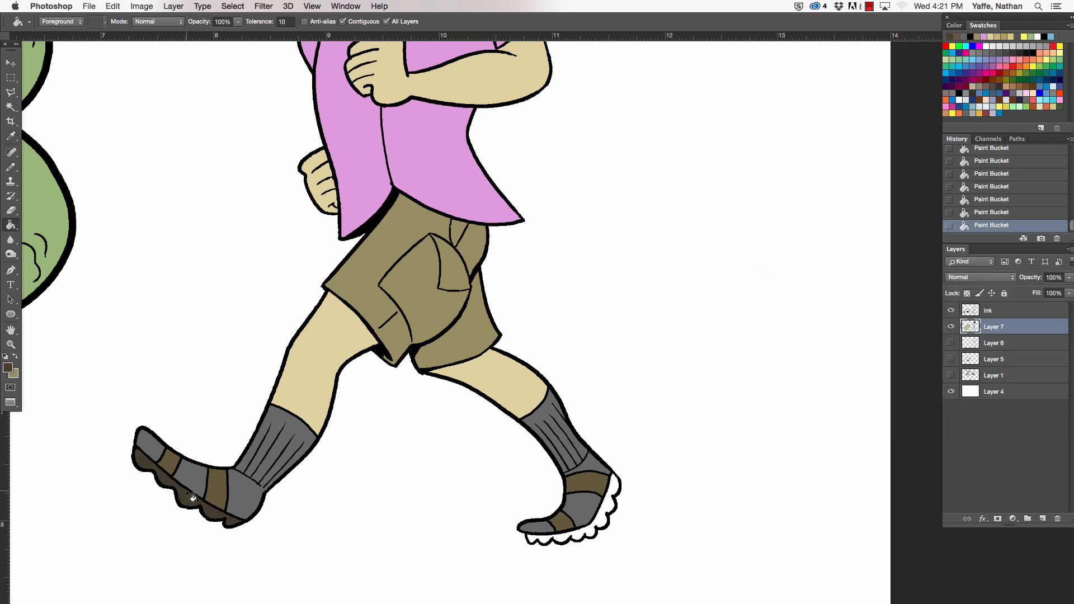
pyautogui.click(611, 500)
# - Change the foreground colour to a pale yellow
pyautogui.press('z')
pyautogui.moveTo(514, 301); pyautogui.dragTo(482, 308)
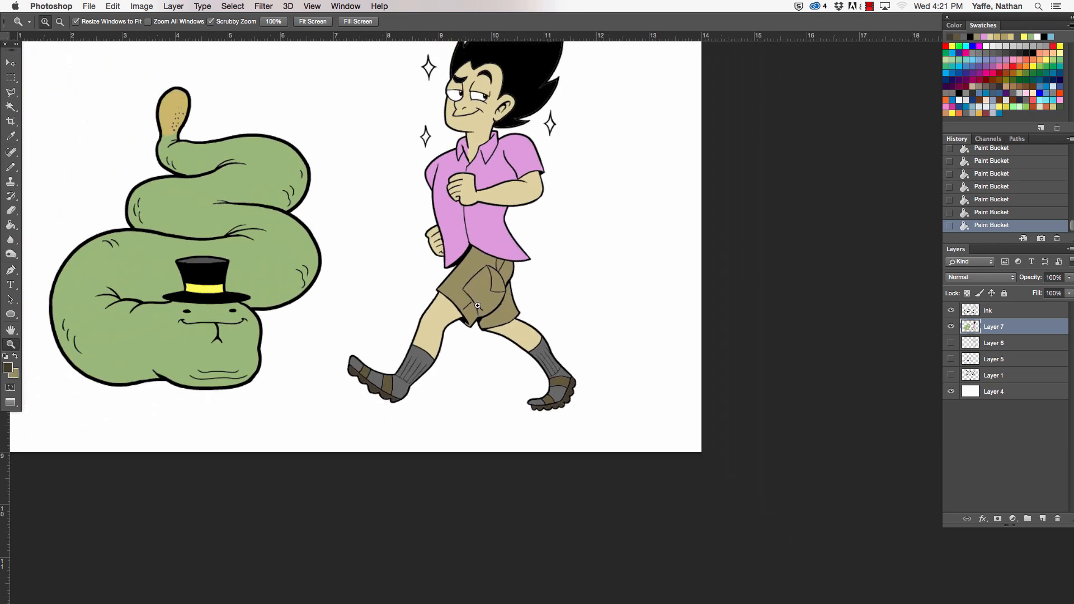
pyautogui.press('g')
pyautogui.press('h')
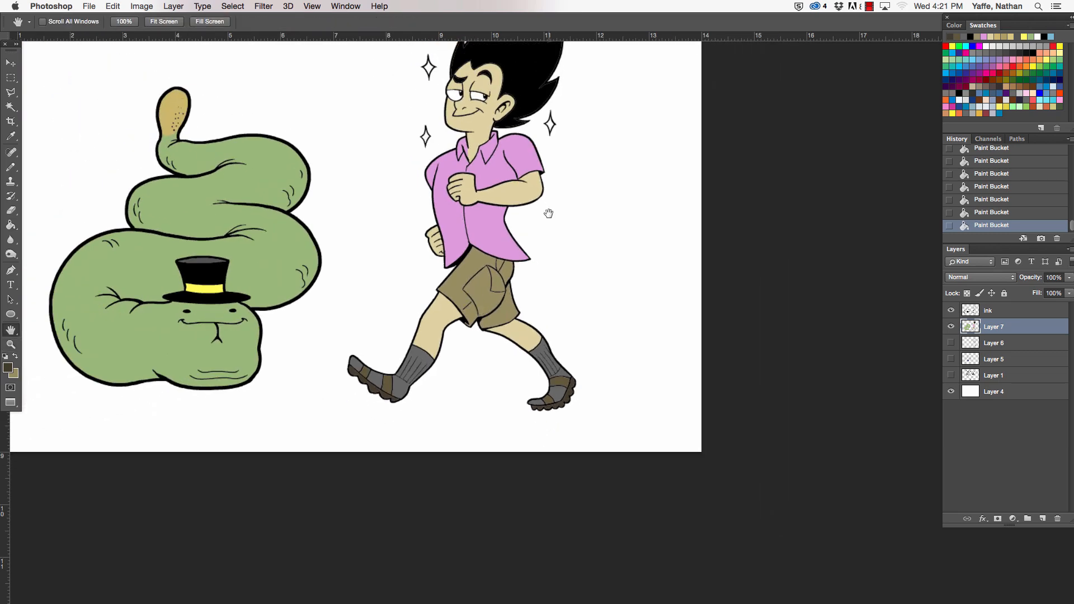
pyautogui.moveTo(544, 213); pyautogui.dragTo(499, 383)
pyautogui.press('z')
pyautogui.moveTo(506, 195); pyautogui.dragTo(594, 201)
pyautogui.press('h')
pyautogui.click(8, 369)
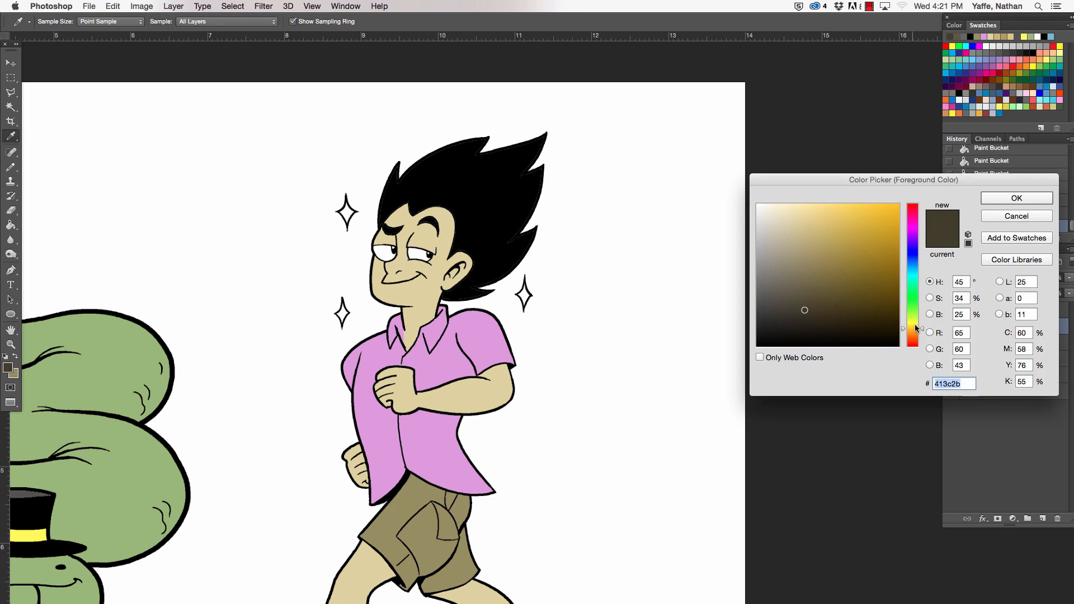
pyautogui.moveTo(916, 328)
pyautogui.mouseDown()
pyautogui.moveTo(913, 311)
pyautogui.moveTo(915, 323)
pyautogui.mouseUp()
pyautogui.moveTo(834, 209); pyautogui.dragTo(826, 204)
pyautogui.click(988, 200)
pyautogui.press('space')
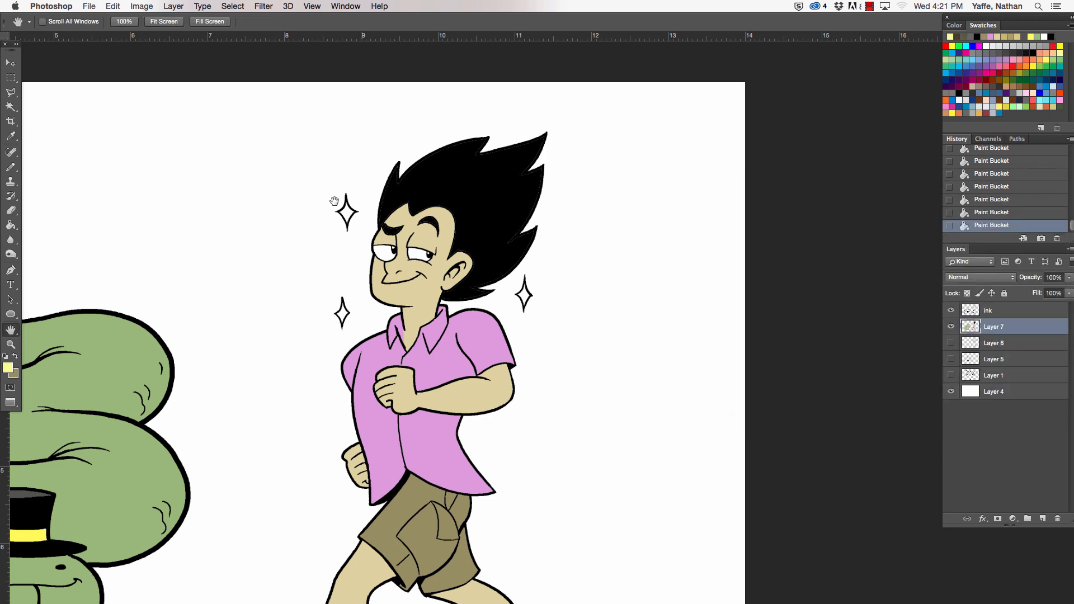
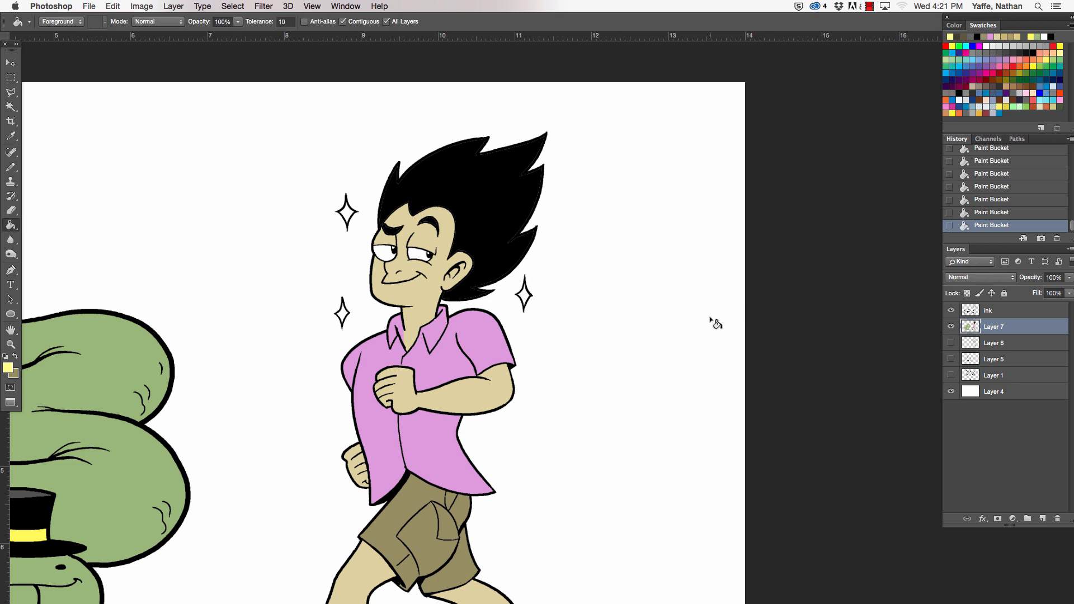
# - Fill the sparkles around the man's head with the pale yellow
pyautogui.click(348, 214)
pyautogui.click(345, 323)
# - Set the foreground colour to white #ffffff and fill the whites of the man's eyes with it
pyautogui.click(9, 368)
pyautogui.moveTo(772, 225); pyautogui.dragTo(757, 203)
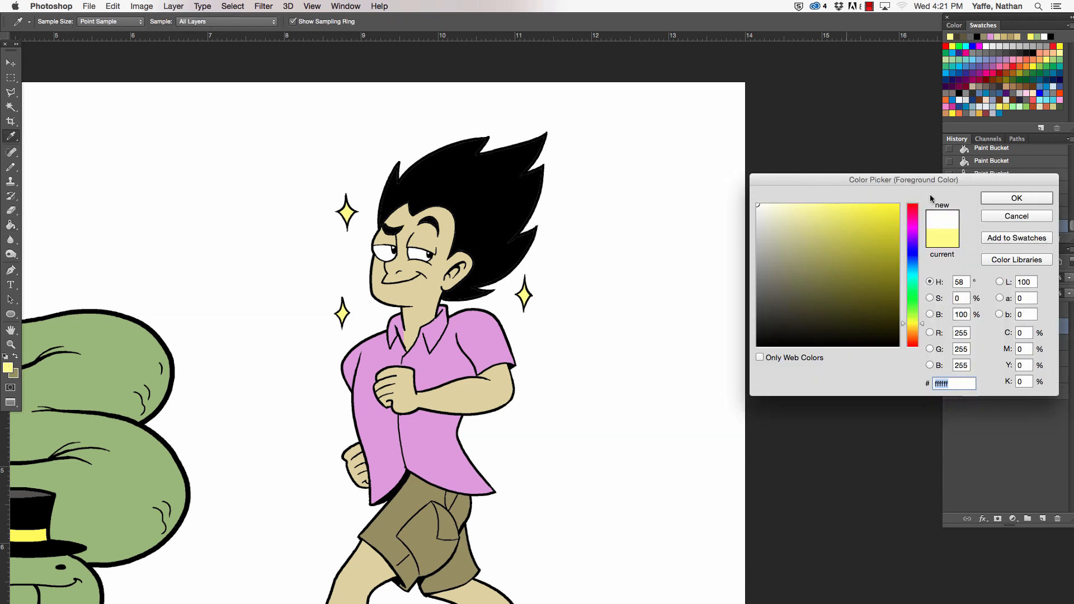
pyautogui.click(1017, 199)
pyautogui.press('z')
pyautogui.click(410, 242)
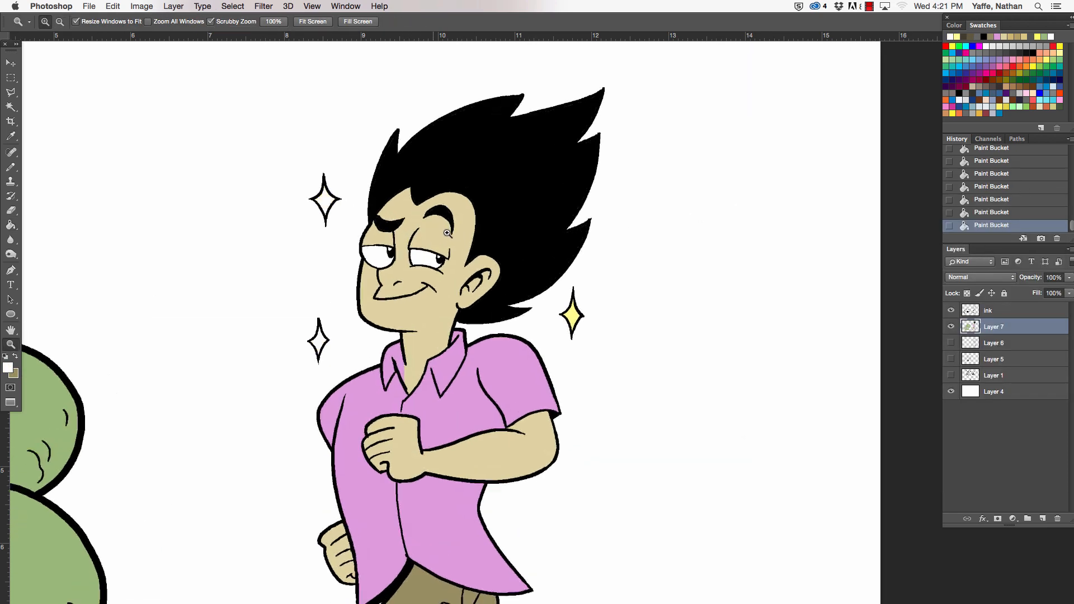
pyautogui.press('g')
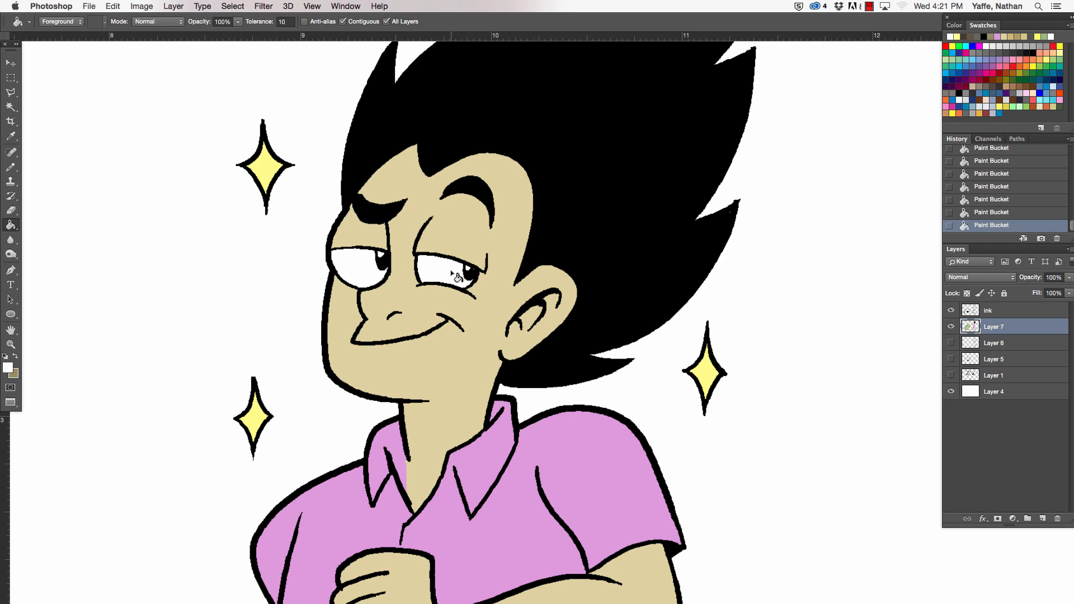
pyautogui.press('z')
pyautogui.click(378, 255)
pyautogui.press('g')
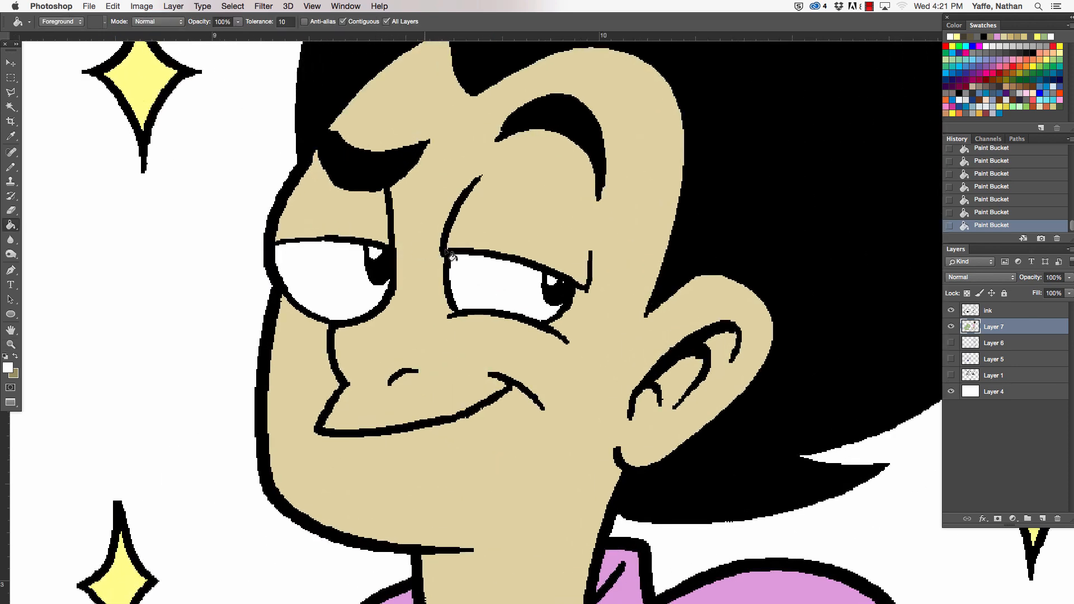
pyautogui.press('z')
pyautogui.keyDown('alt'); pyautogui.click(551, 279); pyautogui.keyUp('alt')
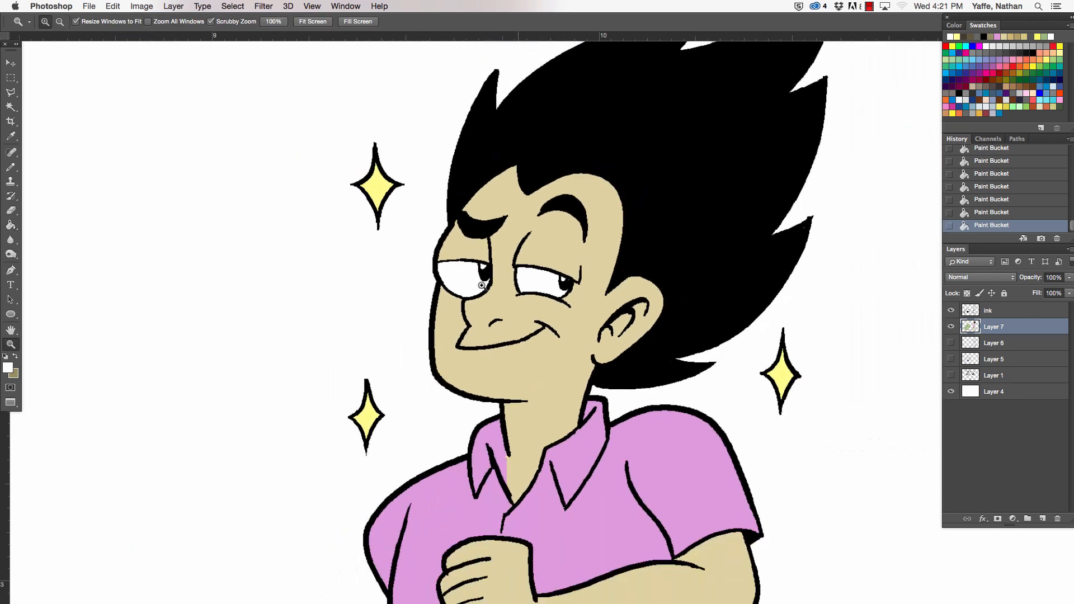
# - Add a new layer directly above the flat colours and set its blending mode to Multiply
pyautogui.moveTo(591, 290); pyautogui.dragTo(562, 290)
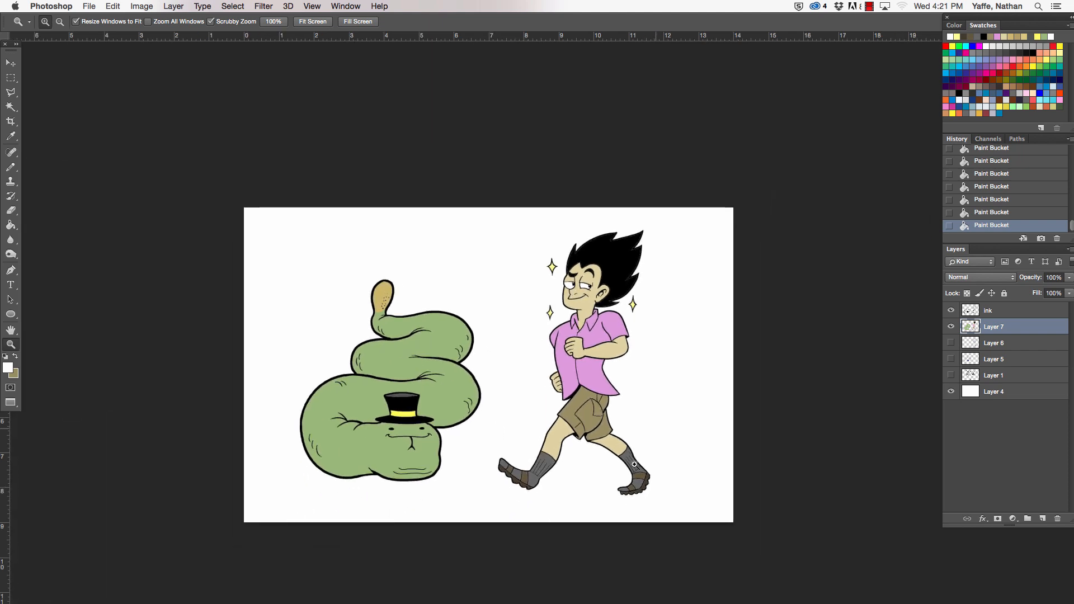
pyautogui.moveTo(641, 491); pyautogui.dragTo(649, 489)
pyautogui.press('g')
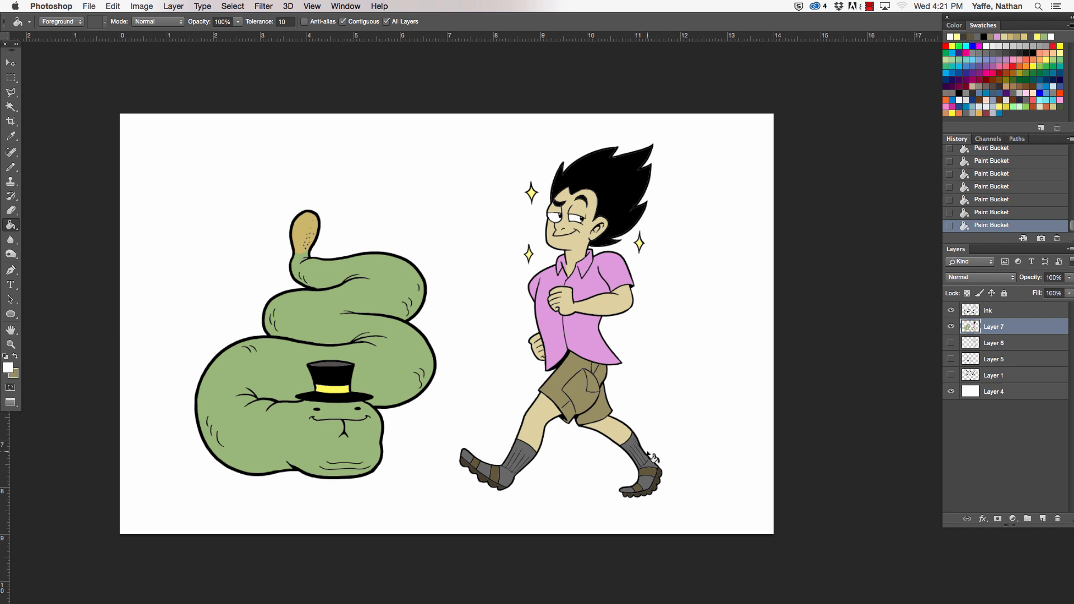
pyautogui.click(1042, 519)
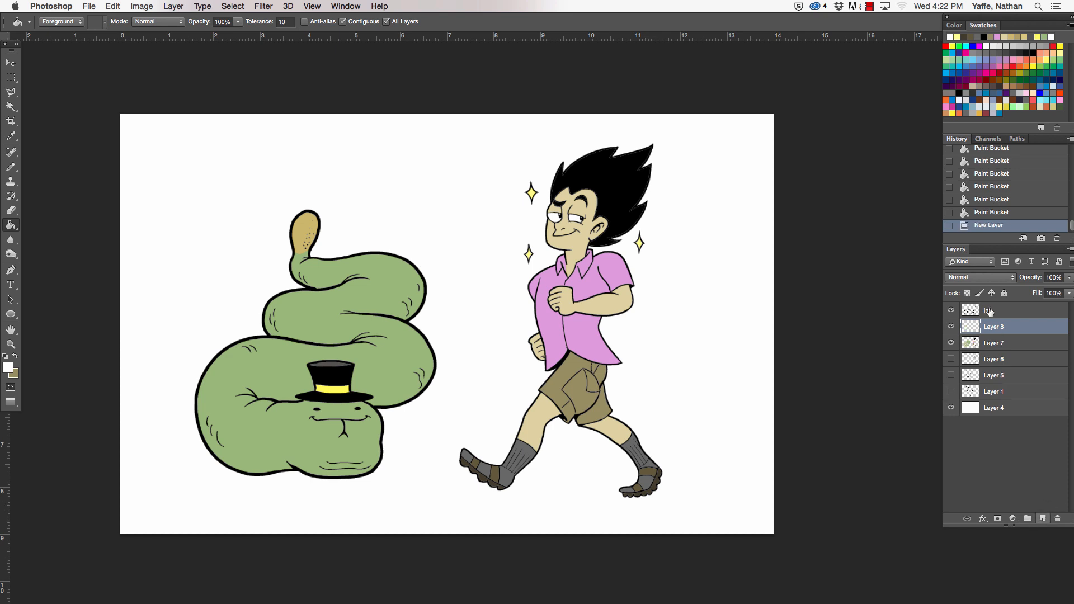
pyautogui.click(985, 277)
pyautogui.click(985, 310)
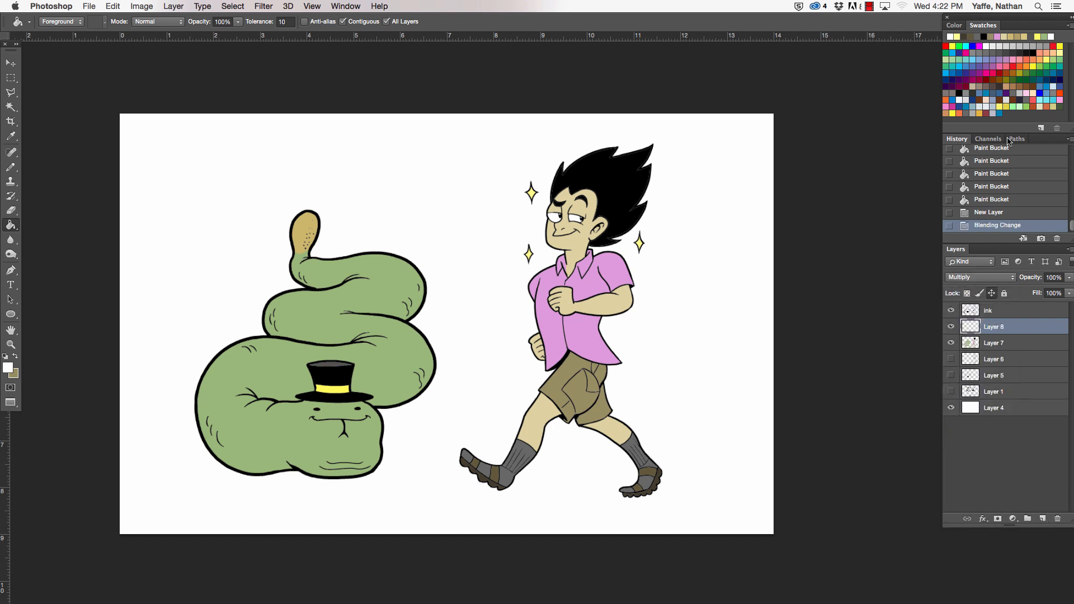
# - Using light grey and a 25 px Pencil, outline the shadow along the underside of the snake's lowest coil and head, and fill it
pyautogui.click(1022, 46)
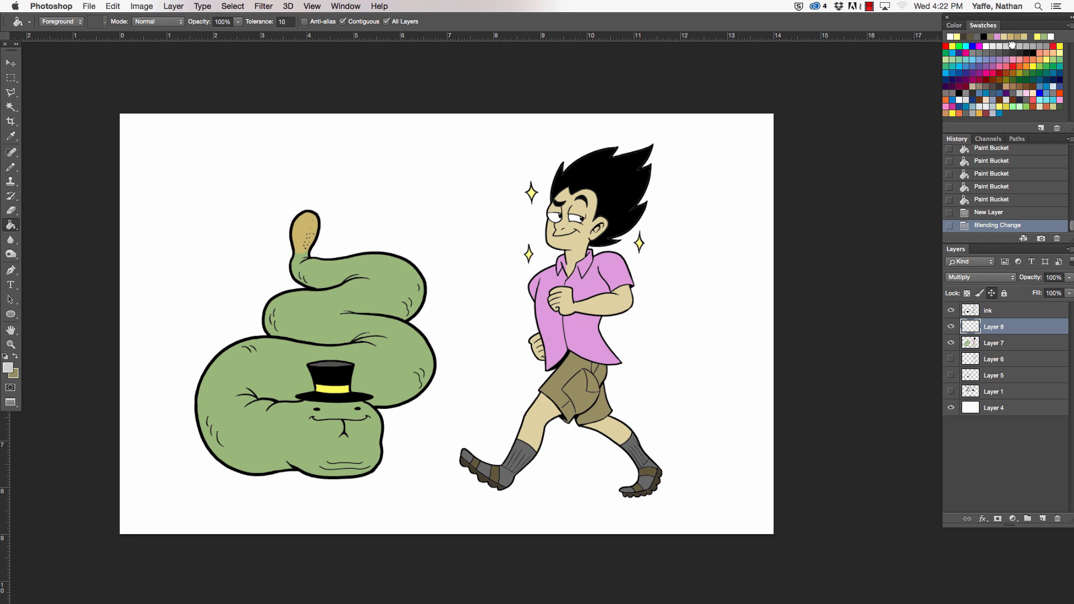
pyautogui.click(11, 166)
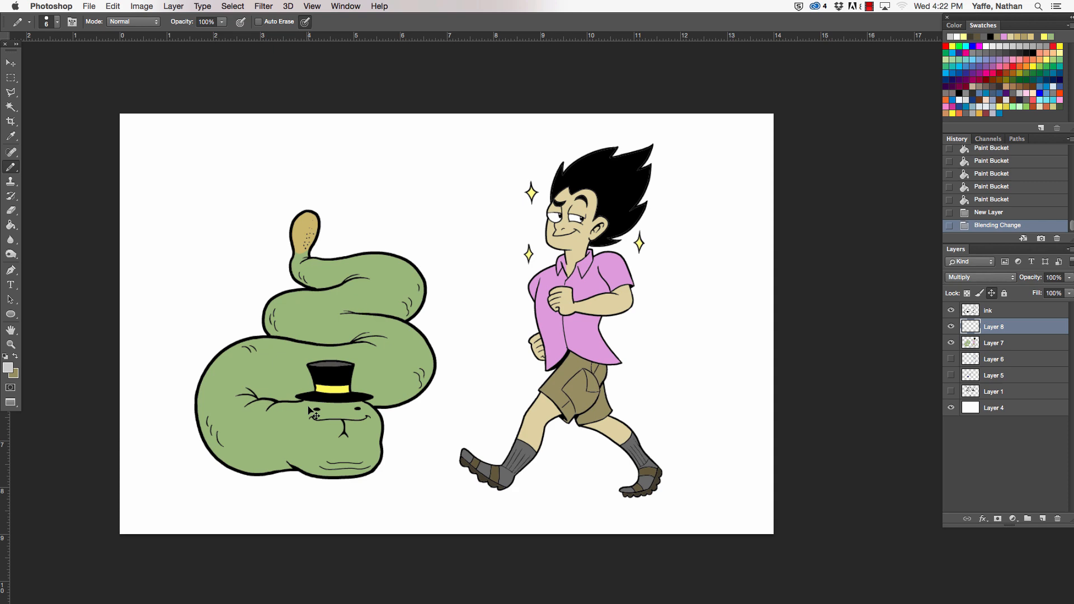
pyautogui.press('super+plus')
pyautogui.press('super+plus')
pyautogui.press('super+plus')
pyautogui.moveTo(363, 447); pyautogui.dragTo(615, 346)
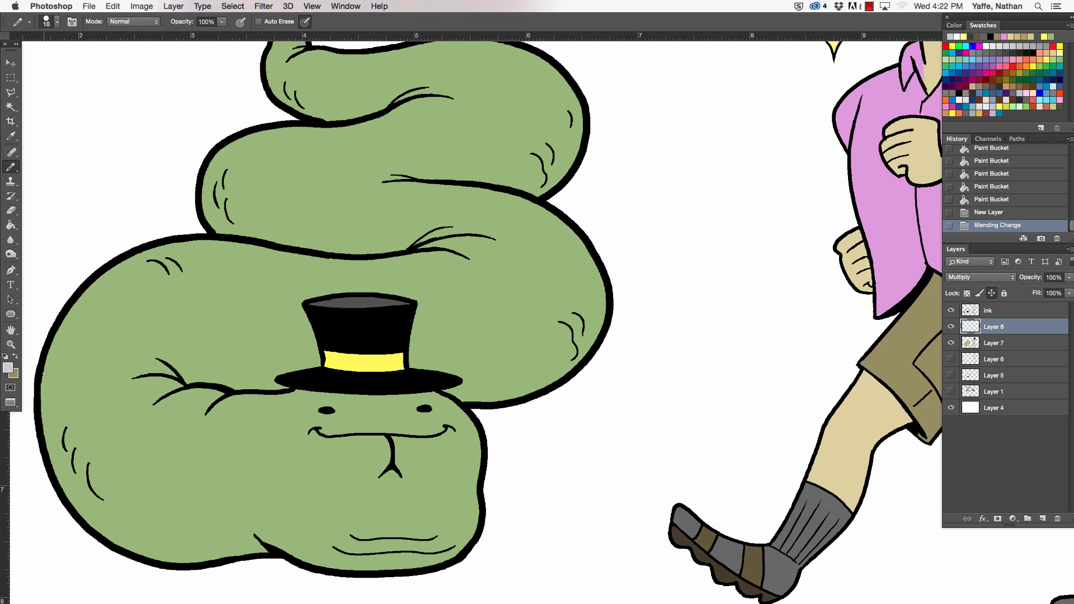
pyautogui.moveTo(42, 374)
pyautogui.mouseDown()
pyautogui.moveTo(77, 460)
pyautogui.moveTo(277, 532)
pyautogui.moveTo(442, 560)
pyautogui.moveTo(478, 532)
pyautogui.mouseUp()
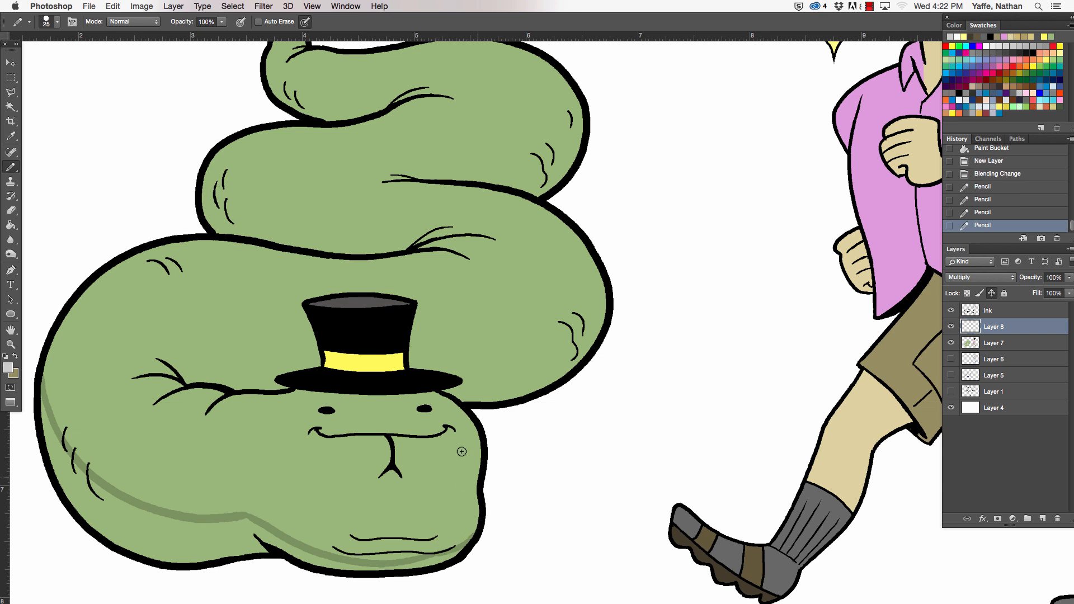
pyautogui.click(10, 225)
pyautogui.click(246, 535)
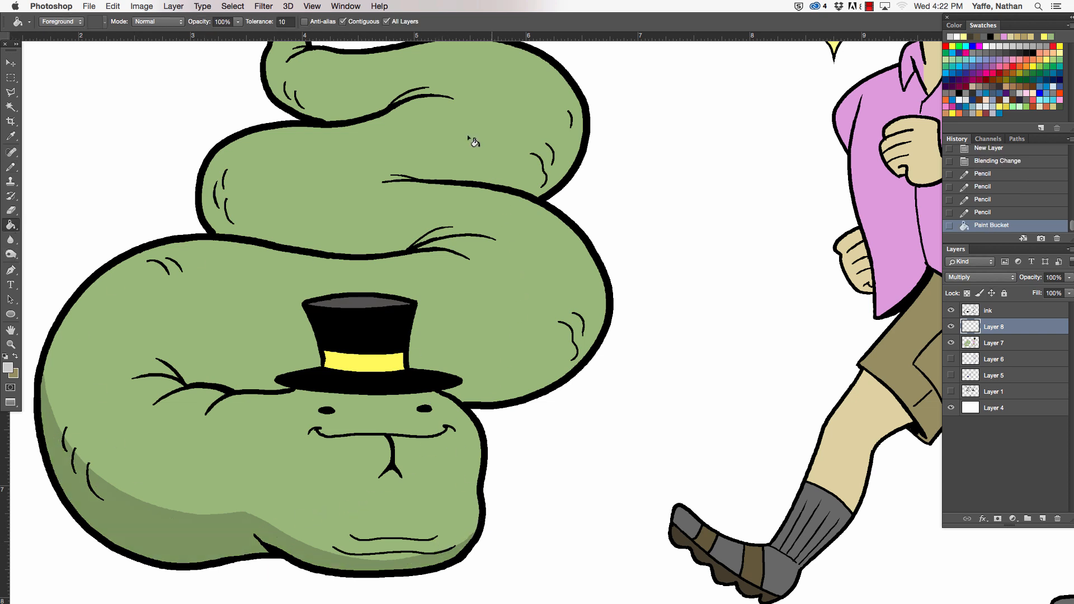
# - Pencil shadows along the snake's chin folds, beneath the hat brim and up the outer edge of the lowest coil
pyautogui.click(11, 167)
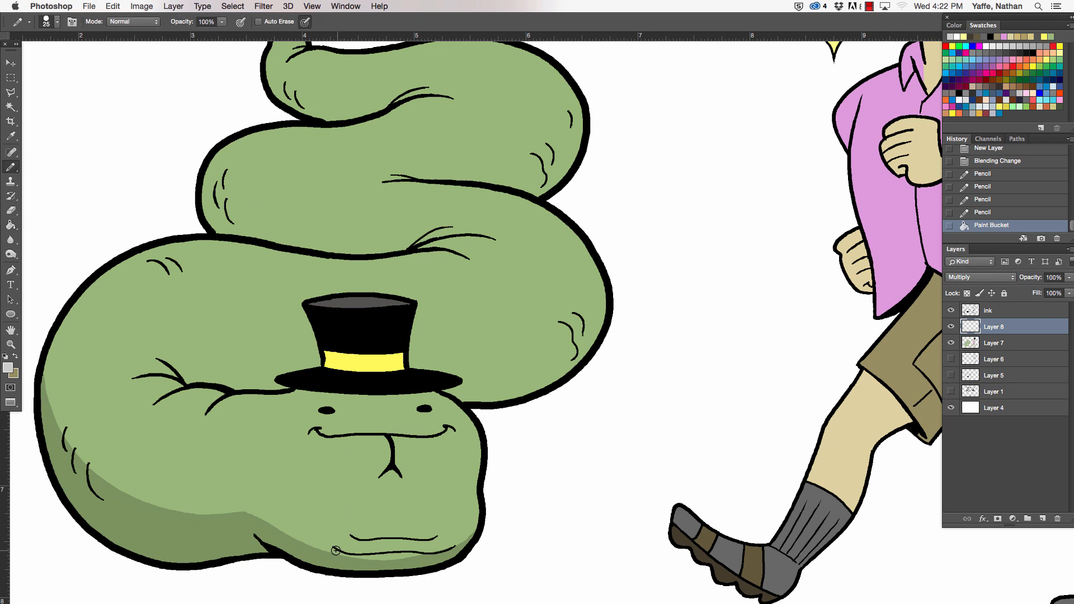
pyautogui.moveTo(336, 550); pyautogui.dragTo(447, 553)
pyautogui.moveTo(377, 535); pyautogui.dragTo(445, 530)
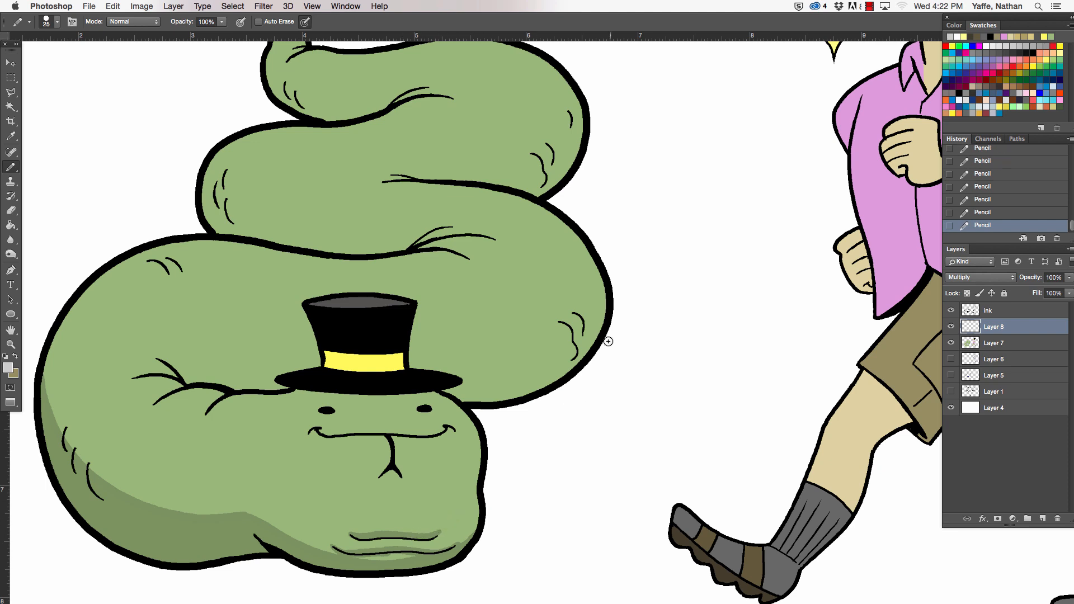
pyautogui.moveTo(296, 391); pyautogui.dragTo(417, 395)
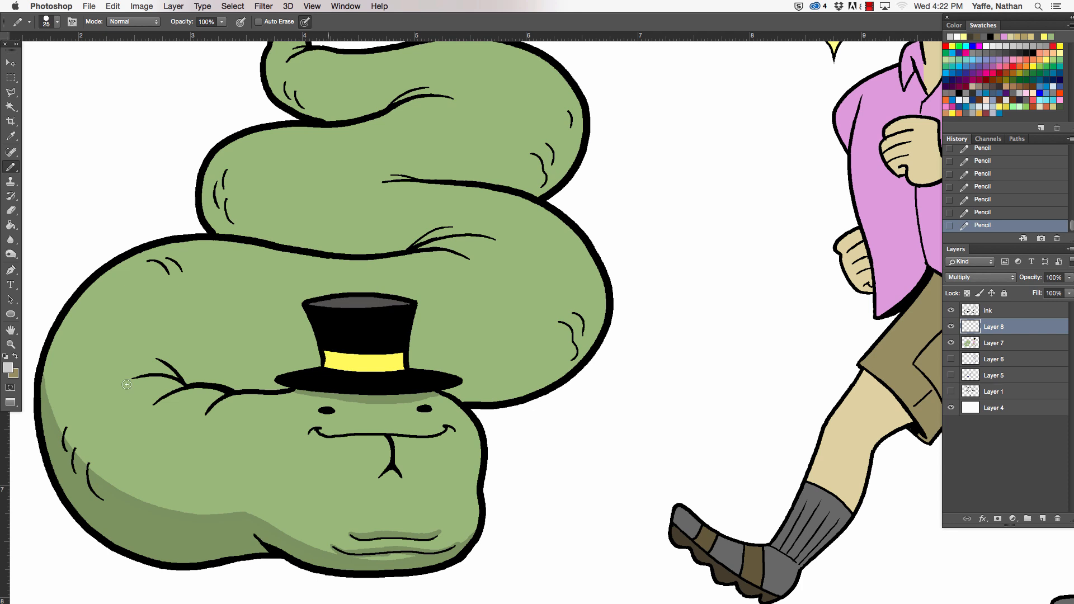
pyautogui.moveTo(51, 424); pyautogui.dragTo(48, 403)
pyautogui.moveTo(65, 321)
pyautogui.mouseDown()
pyautogui.moveTo(55, 430)
pyautogui.moveTo(51, 376)
pyautogui.moveTo(68, 329)
pyautogui.moveTo(49, 401)
pyautogui.mouseUp()
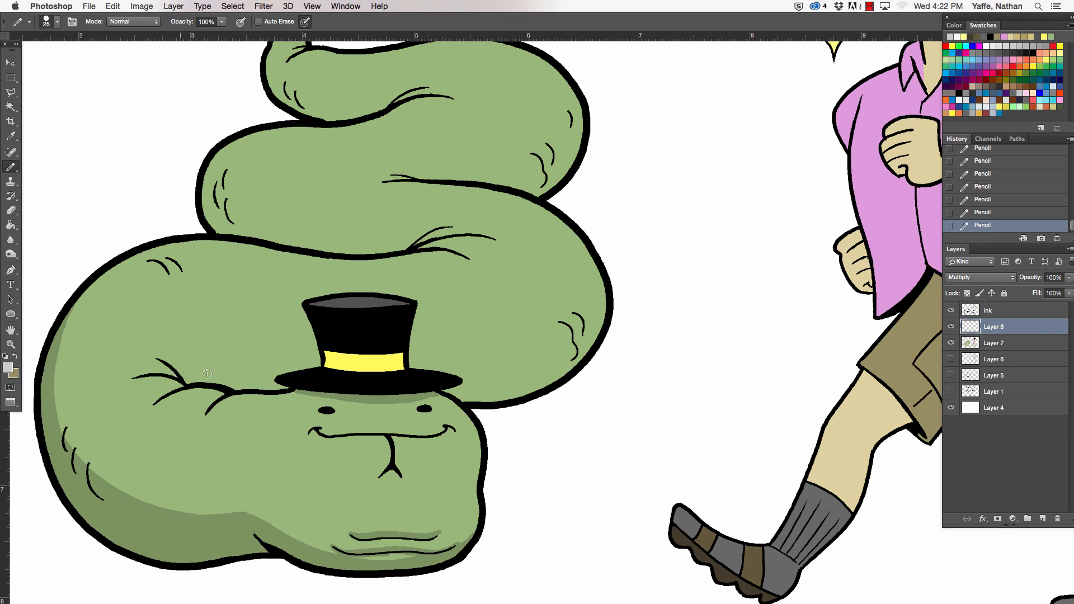
# - Outline the shadow along the underside of the coil behind the hat and fill it on both sides of the hat
pyautogui.moveTo(175, 373)
pyautogui.mouseDown()
pyautogui.moveTo(575, 349)
pyautogui.moveTo(521, 358)
pyautogui.moveTo(582, 336)
pyautogui.moveTo(603, 275)
pyautogui.moveTo(576, 341)
pyautogui.moveTo(594, 317)
pyautogui.moveTo(594, 336)
pyautogui.moveTo(603, 309)
pyautogui.moveTo(544, 361)
pyautogui.moveTo(543, 381)
pyautogui.moveTo(583, 351)
pyautogui.mouseUp()
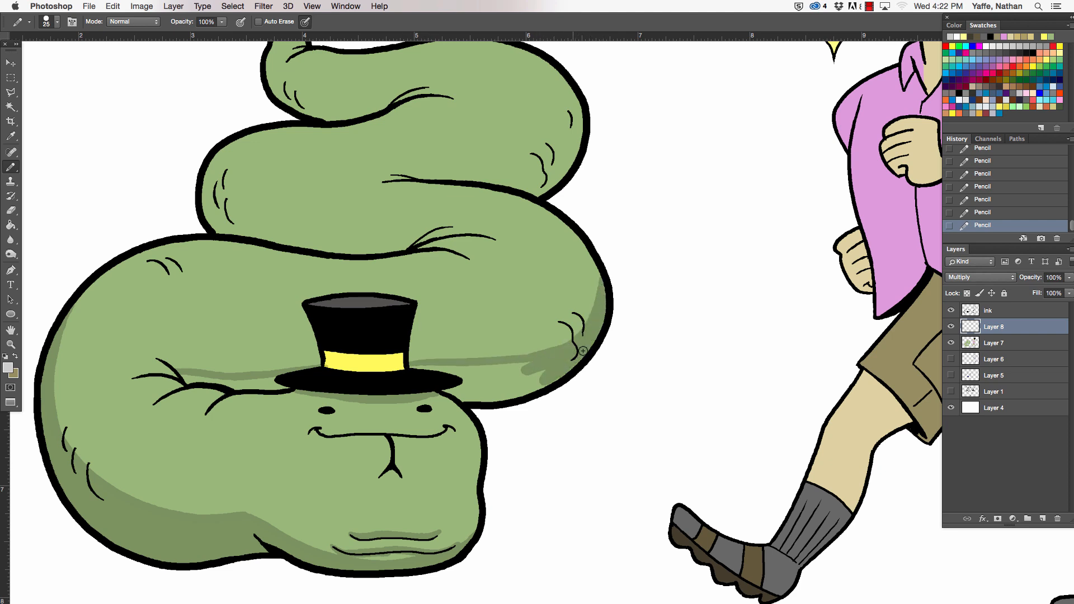
pyautogui.click(11, 225)
pyautogui.click(535, 394)
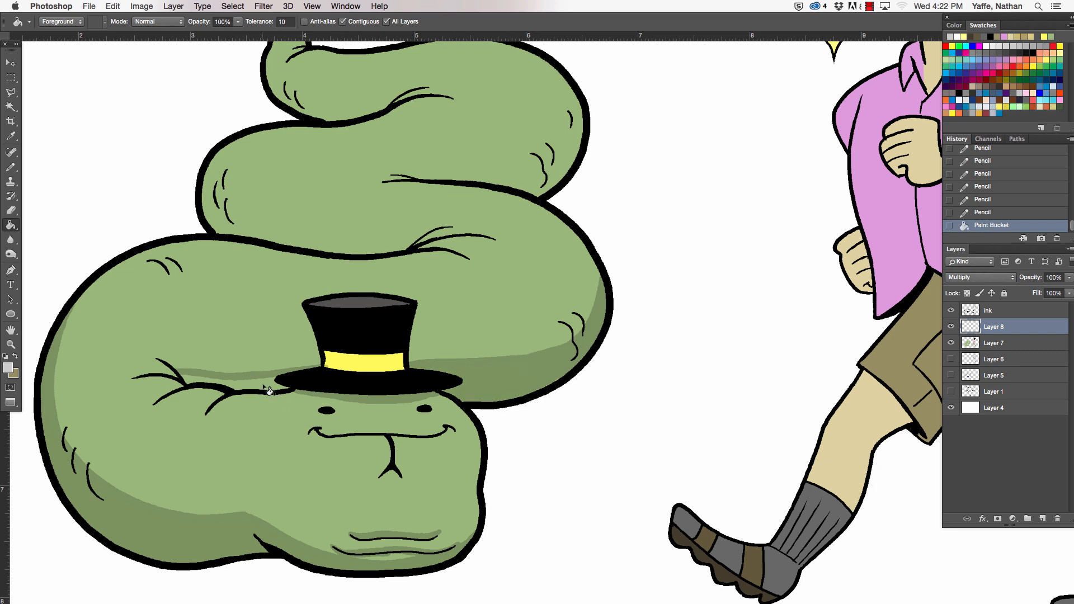
pyautogui.click(268, 391)
# - Extend and smooth the upper edge of that coil's shadow around its outer bend with the Pencil
pyautogui.click(11, 167)
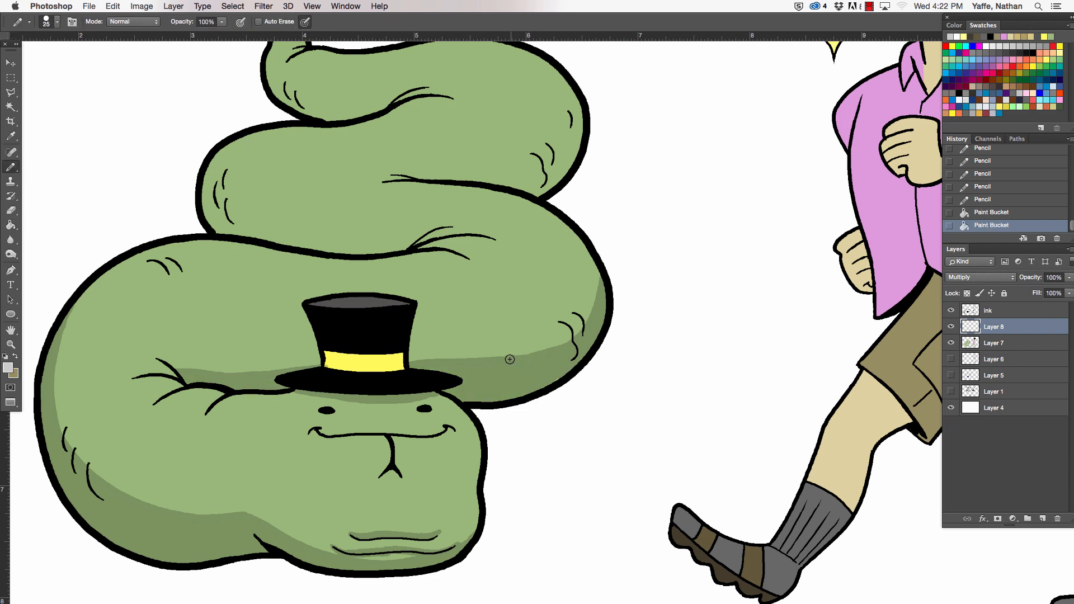
pyautogui.moveTo(514, 359)
pyautogui.mouseDown()
pyautogui.moveTo(597, 308)
pyautogui.moveTo(539, 349)
pyautogui.moveTo(597, 259)
pyautogui.mouseUp()
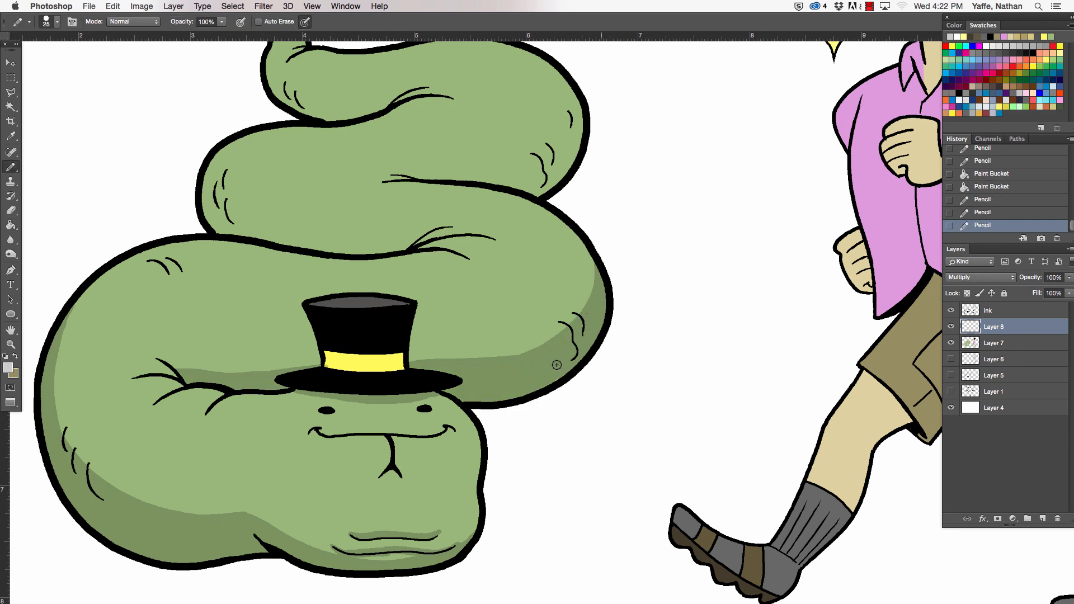
pyautogui.moveTo(557, 365); pyautogui.dragTo(542, 375)
pyautogui.moveTo(559, 366); pyautogui.dragTo(587, 348)
# - Pencil the shadow boundaries along the undersides of the two upper coils and up the outer side of the tail
pyautogui.moveTo(218, 151)
pyautogui.mouseDown()
pyautogui.moveTo(326, 242)
pyautogui.moveTo(401, 246)
pyautogui.moveTo(329, 243)
pyautogui.mouseUp()
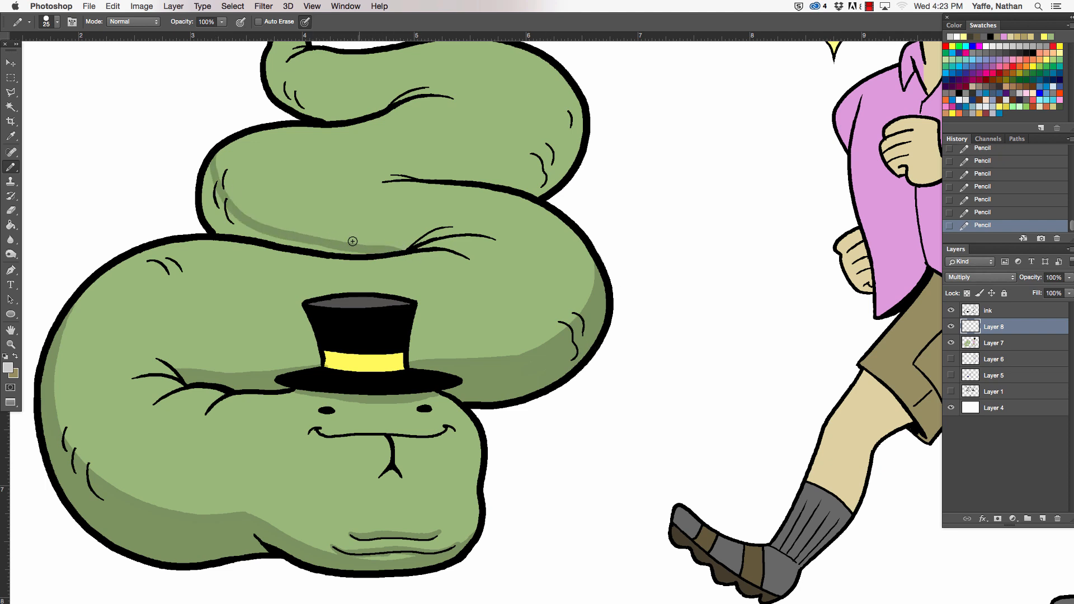
pyautogui.moveTo(558, 281); pyautogui.dragTo(515, 418)
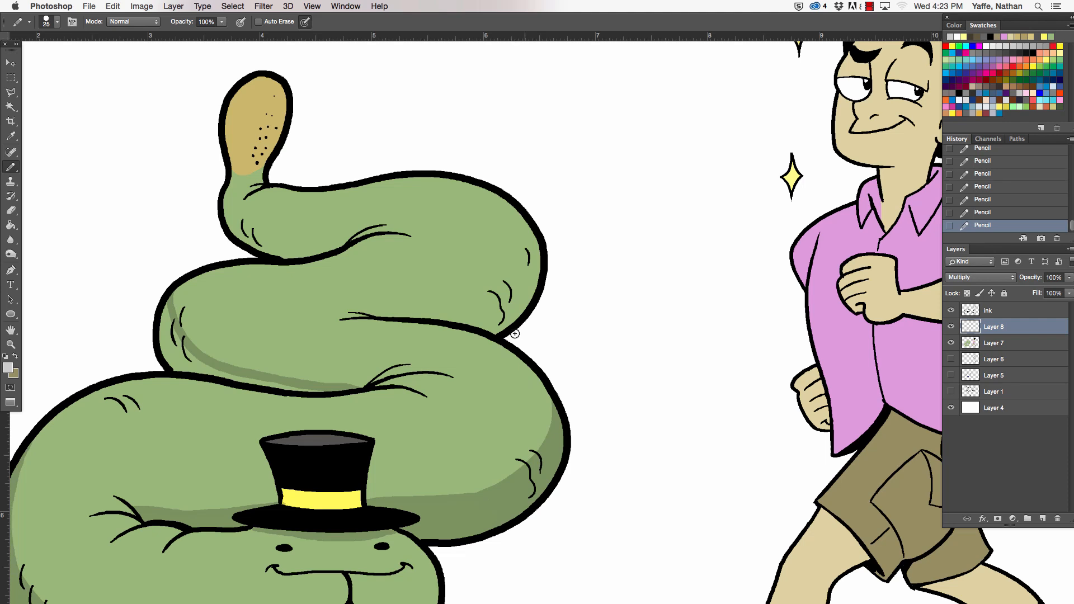
pyautogui.moveTo(409, 320)
pyautogui.mouseDown()
pyautogui.moveTo(452, 314)
pyautogui.moveTo(523, 255)
pyautogui.moveTo(507, 288)
pyautogui.moveTo(524, 271)
pyautogui.mouseUp()
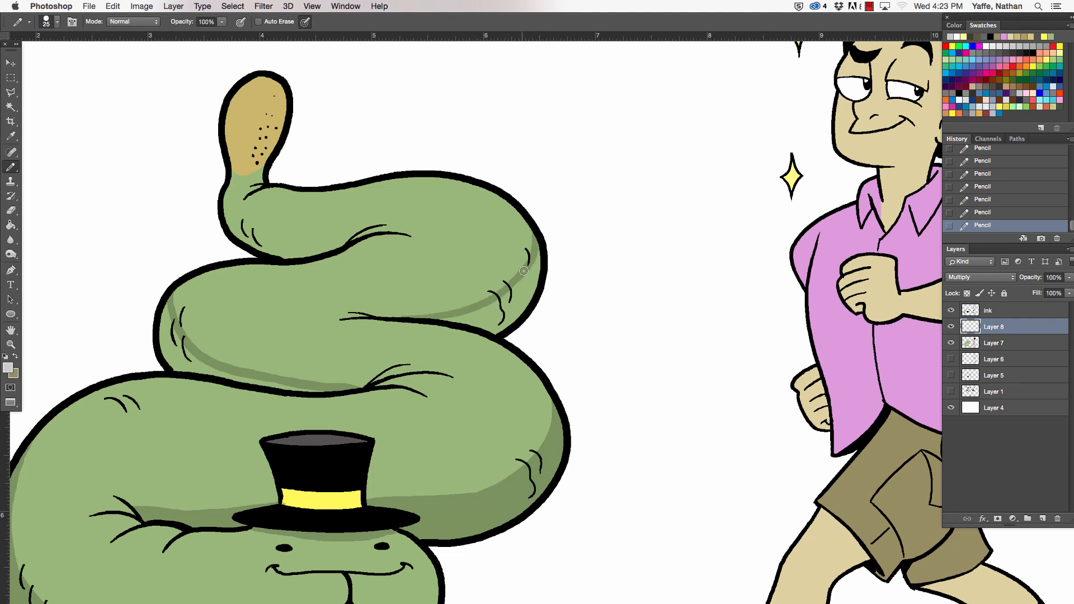
pyautogui.moveTo(227, 186)
pyautogui.mouseDown()
pyautogui.moveTo(279, 239)
pyautogui.moveTo(350, 240)
pyautogui.mouseUp()
pyautogui.moveTo(233, 184); pyautogui.dragTo(237, 98)
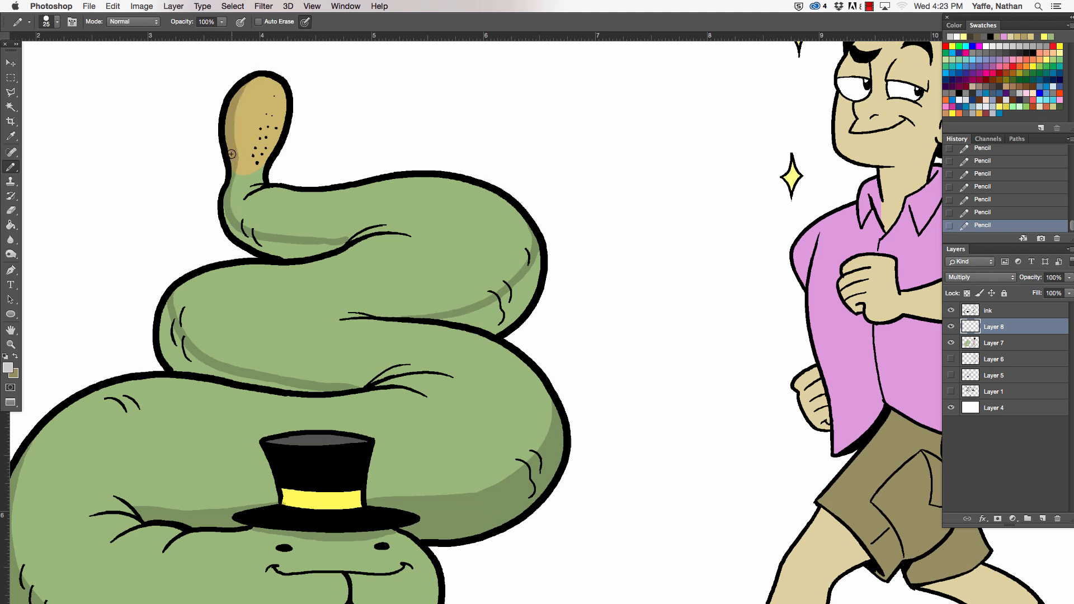
pyautogui.moveTo(229, 216); pyautogui.dragTo(229, 188)
# - Fill the outlined shadow areas of the two upper coils and the tail base with the light grey
pyautogui.click(16, 224)
pyautogui.click(291, 253)
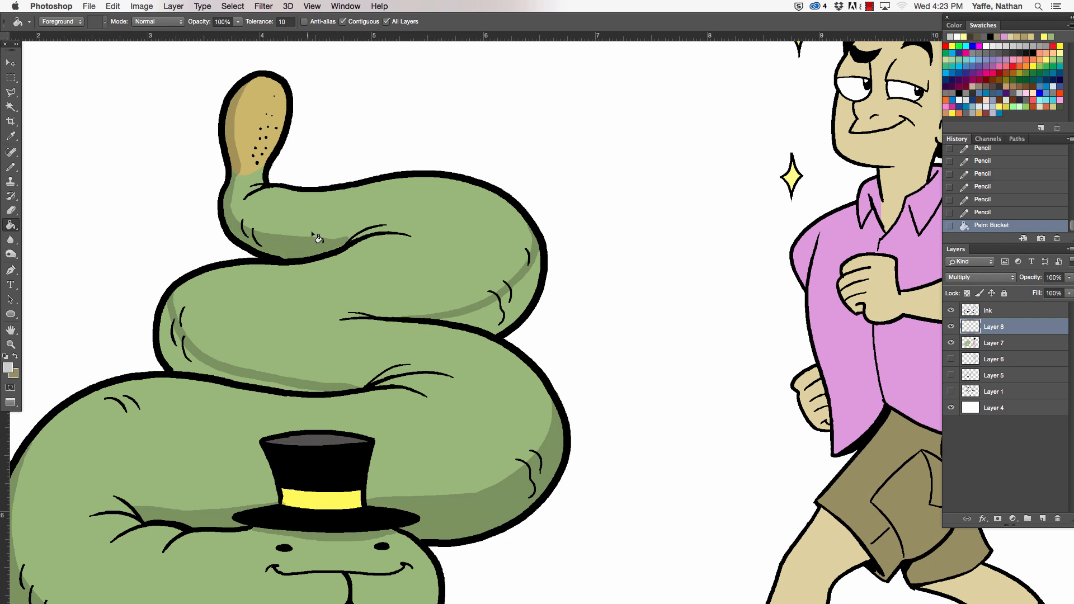
pyautogui.click(173, 344)
pyautogui.click(489, 329)
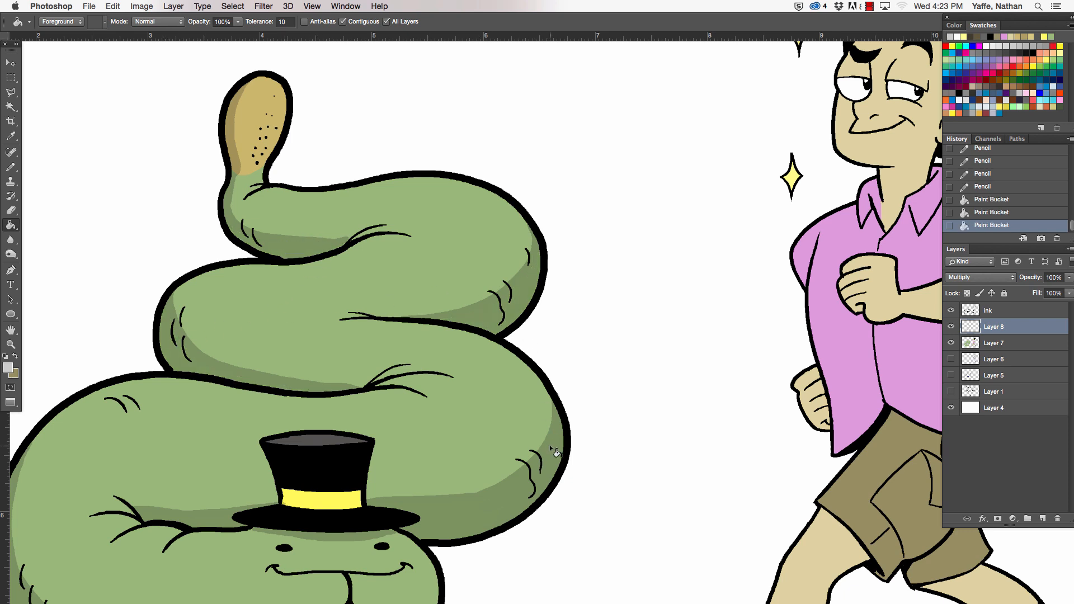
# - Pencil shadows along the back of the man's front leg and sock, the lower part of its shoe, and beneath the shorts hem
pyautogui.click(15, 166)
pyautogui.moveTo(564, 454)
pyautogui.mouseDown()
pyautogui.moveTo(610, 286)
pyautogui.moveTo(533, 291)
pyautogui.moveTo(106, 402)
pyautogui.moveTo(142, 337)
pyautogui.mouseUp()
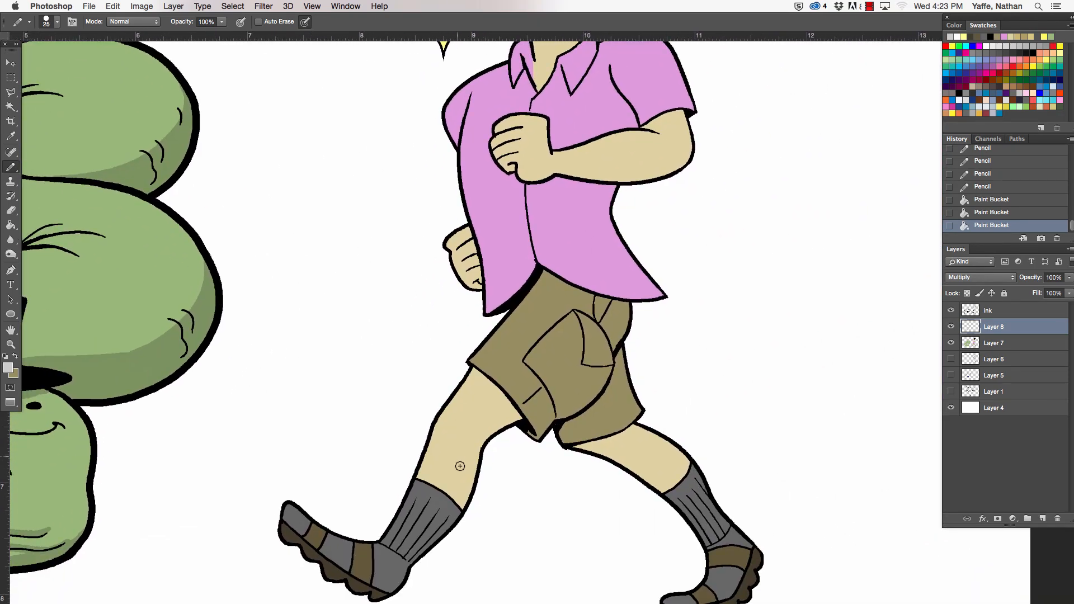
pyautogui.moveTo(477, 449)
pyautogui.mouseDown()
pyautogui.moveTo(437, 541)
pyautogui.moveTo(408, 559)
pyautogui.mouseUp()
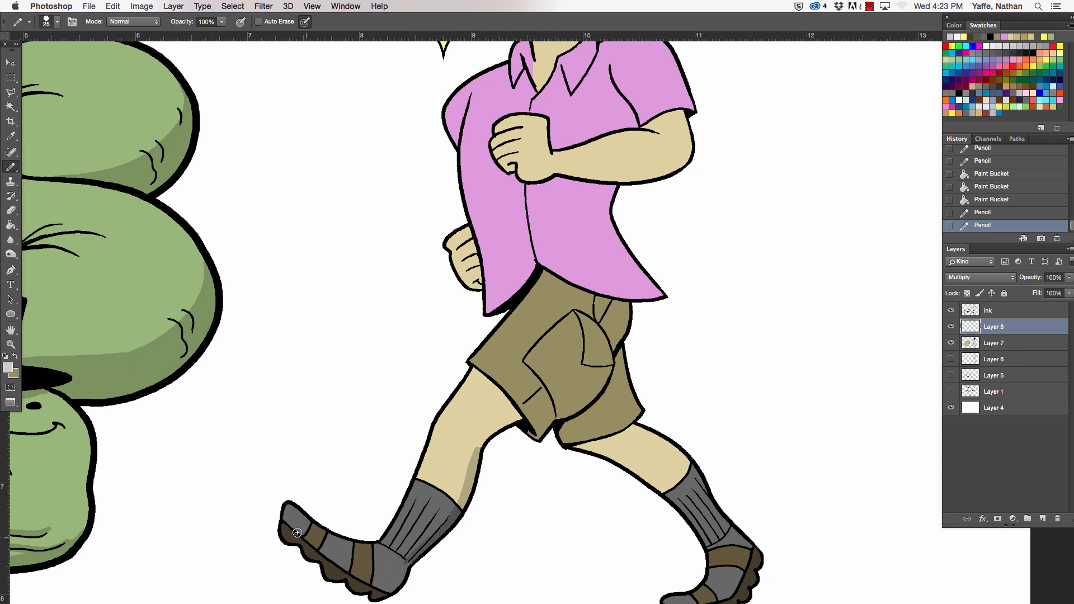
pyautogui.moveTo(297, 534)
pyautogui.mouseDown()
pyautogui.moveTo(394, 581)
pyautogui.moveTo(306, 537)
pyautogui.moveTo(372, 582)
pyautogui.mouseUp()
pyautogui.moveTo(355, 571); pyautogui.dragTo(381, 585)
pyautogui.moveTo(382, 586); pyautogui.dragTo(394, 587)
pyautogui.moveTo(302, 528); pyautogui.dragTo(288, 517)
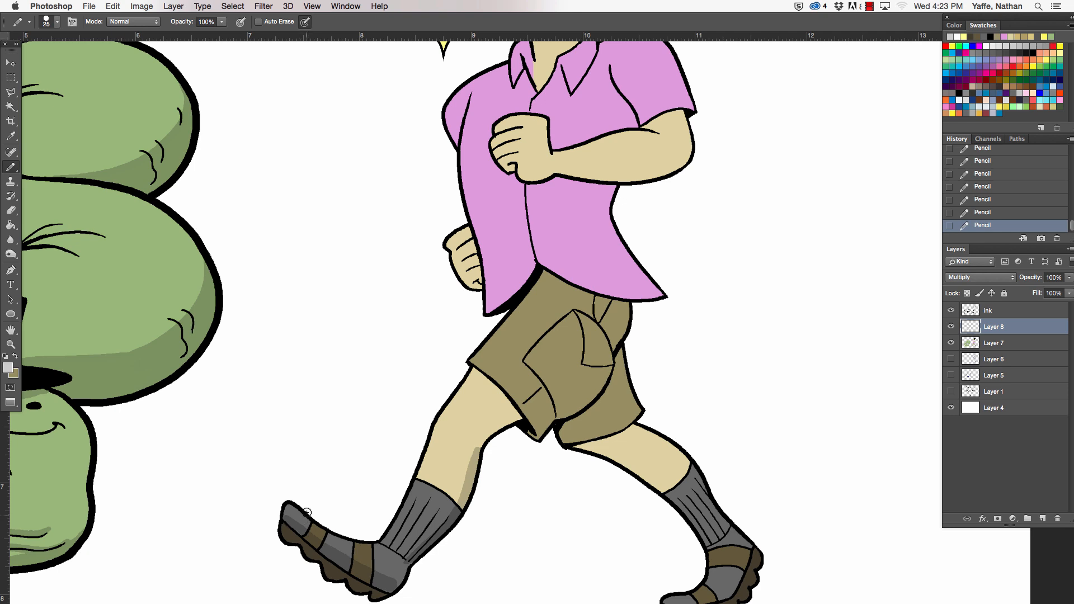
pyautogui.moveTo(395, 579)
pyautogui.mouseDown()
pyautogui.moveTo(411, 569)
pyautogui.moveTo(397, 568)
pyautogui.mouseUp()
pyautogui.moveTo(470, 476)
pyautogui.mouseDown()
pyautogui.moveTo(478, 444)
pyautogui.moveTo(509, 421)
pyautogui.moveTo(498, 428)
pyautogui.moveTo(495, 389)
pyautogui.moveTo(477, 375)
pyautogui.moveTo(514, 417)
pyautogui.moveTo(509, 403)
pyautogui.moveTo(511, 424)
pyautogui.mouseUp()
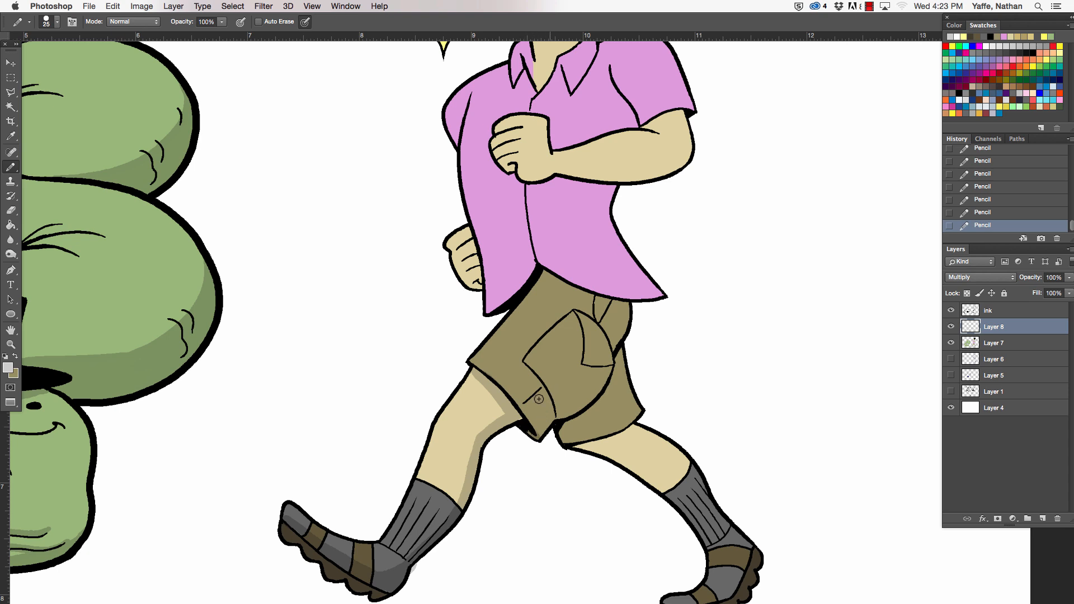
# - Pencil the shadow boundary across the front leg of the shorts and below the shirt hem, erase the overspill, and fill the lower shorts area
pyautogui.moveTo(515, 401)
pyautogui.mouseDown()
pyautogui.moveTo(589, 354)
pyautogui.moveTo(577, 365)
pyautogui.moveTo(606, 315)
pyautogui.mouseUp()
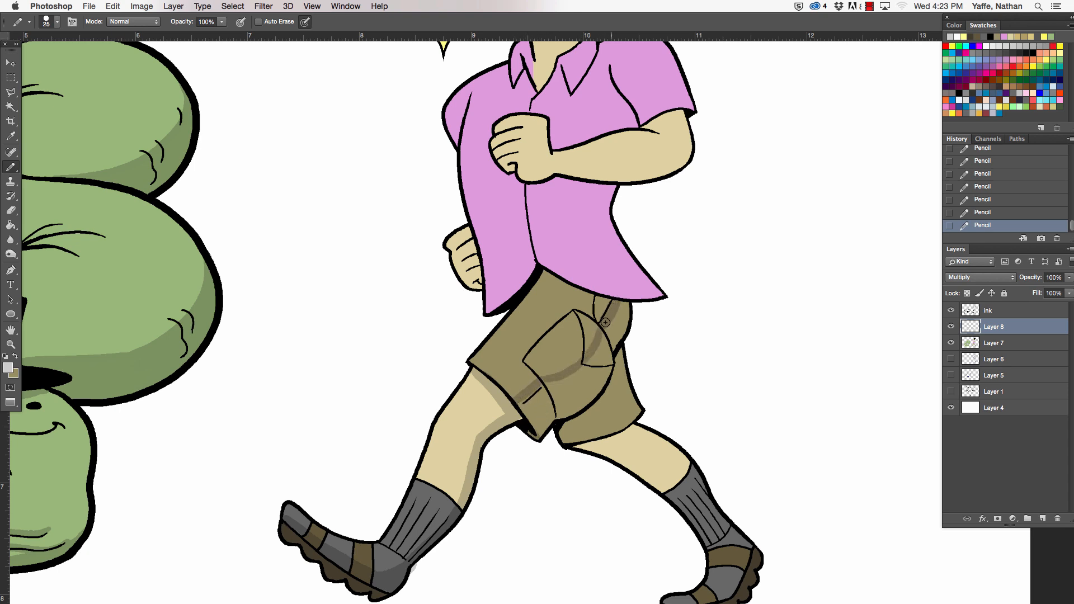
pyautogui.moveTo(551, 271)
pyautogui.mouseDown()
pyautogui.moveTo(628, 297)
pyautogui.moveTo(617, 280)
pyautogui.moveTo(620, 197)
pyautogui.moveTo(643, 205)
pyautogui.moveTo(636, 311)
pyautogui.mouseUp()
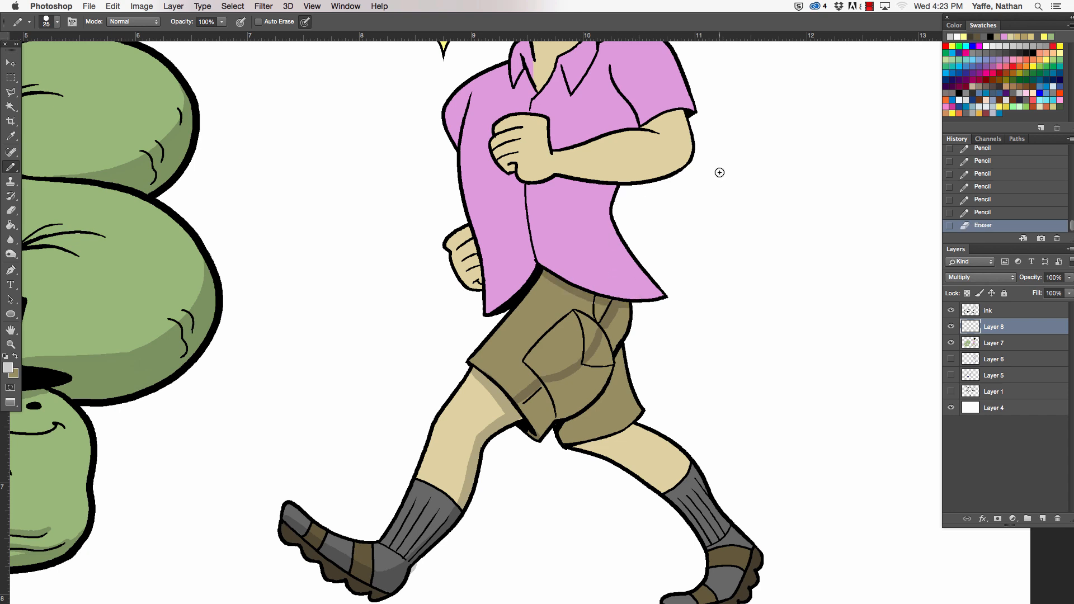
pyautogui.click(11, 226)
pyautogui.click(581, 397)
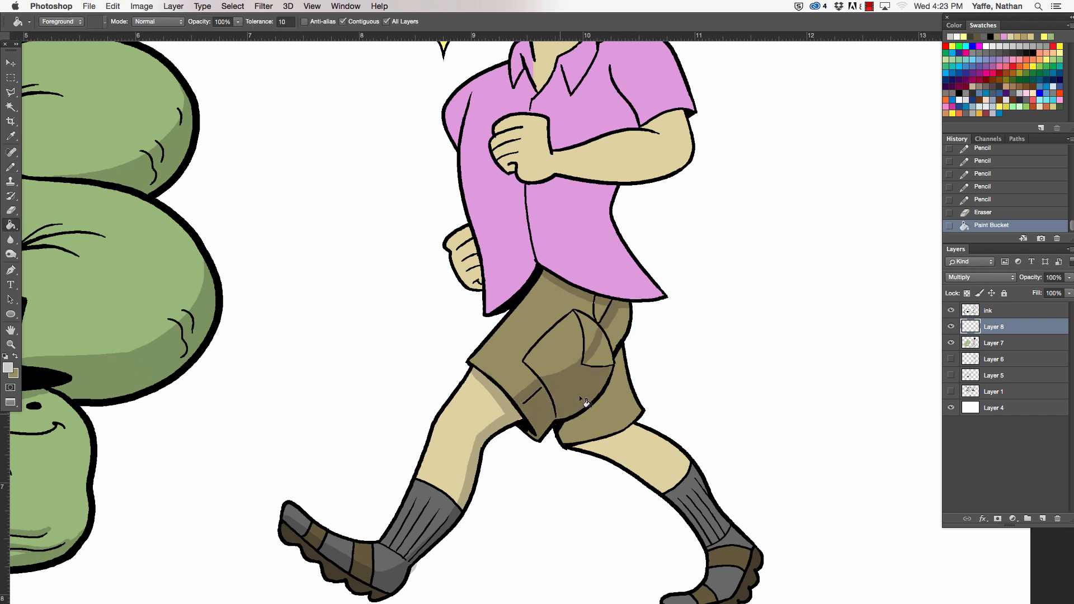
# - Fill the remaining shadow areas around the shorts pocket and hip with the light grey, and pencil over the small unshaded gaps
pyautogui.click(610, 352)
pyautogui.click(620, 330)
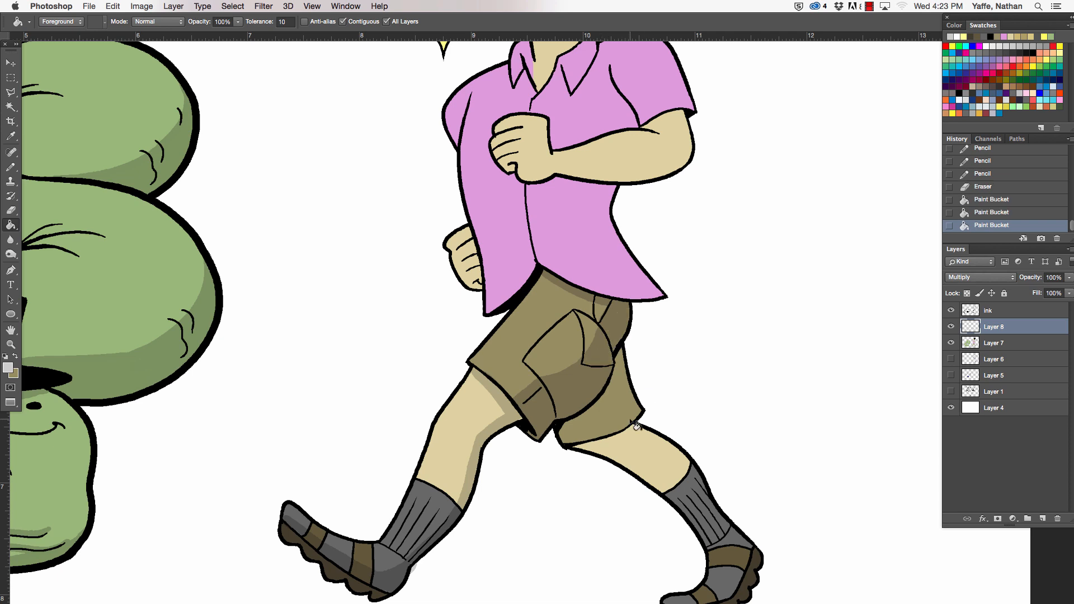
pyautogui.click(11, 167)
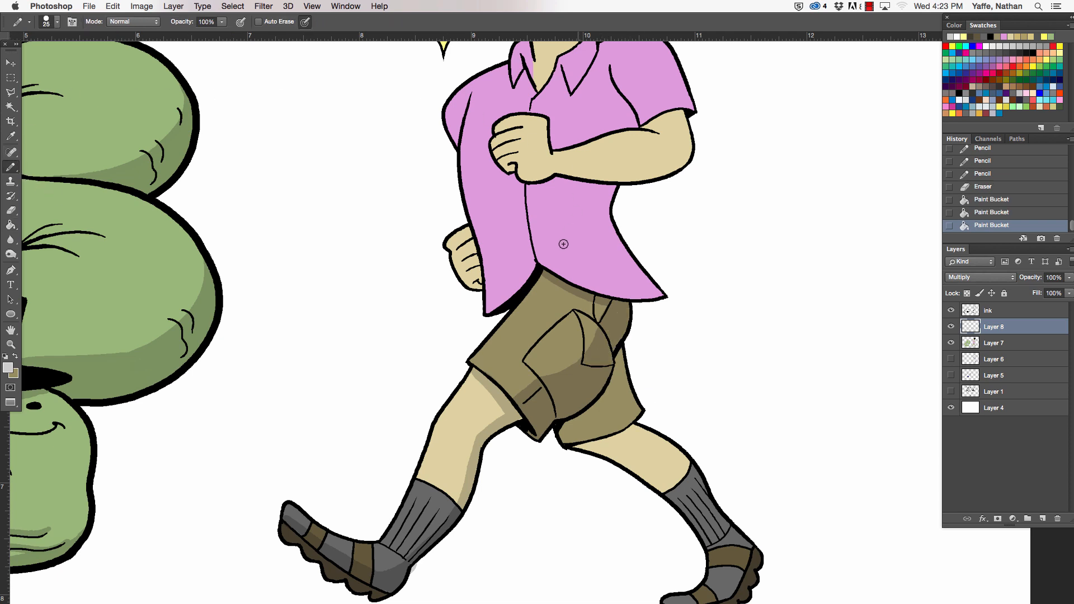
pyautogui.moveTo(591, 304)
pyautogui.mouseDown()
pyautogui.moveTo(542, 281)
pyautogui.moveTo(591, 304)
pyautogui.mouseUp()
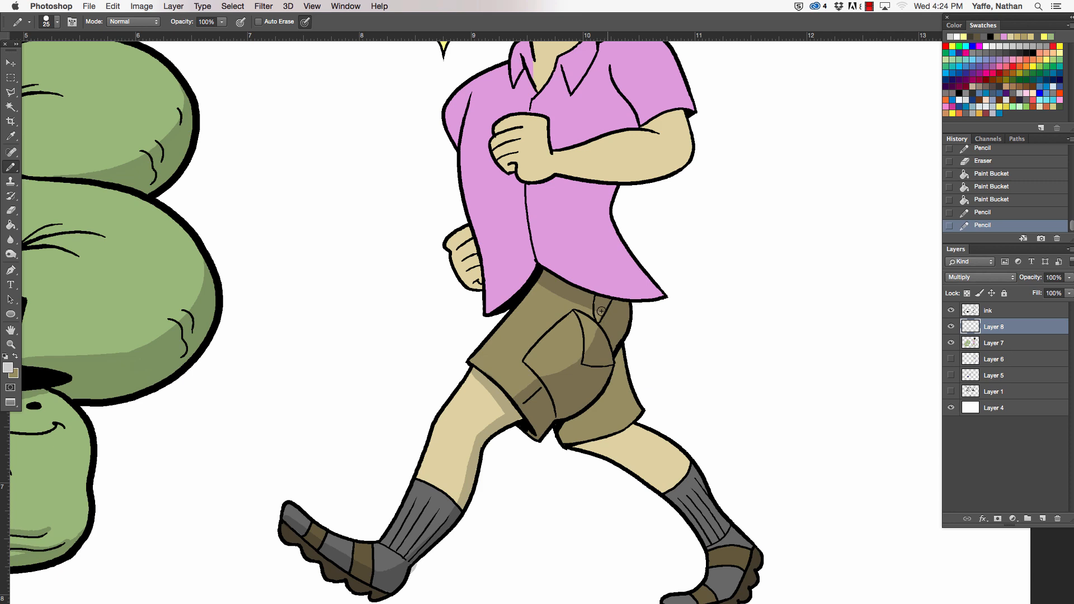
pyautogui.click(597, 309)
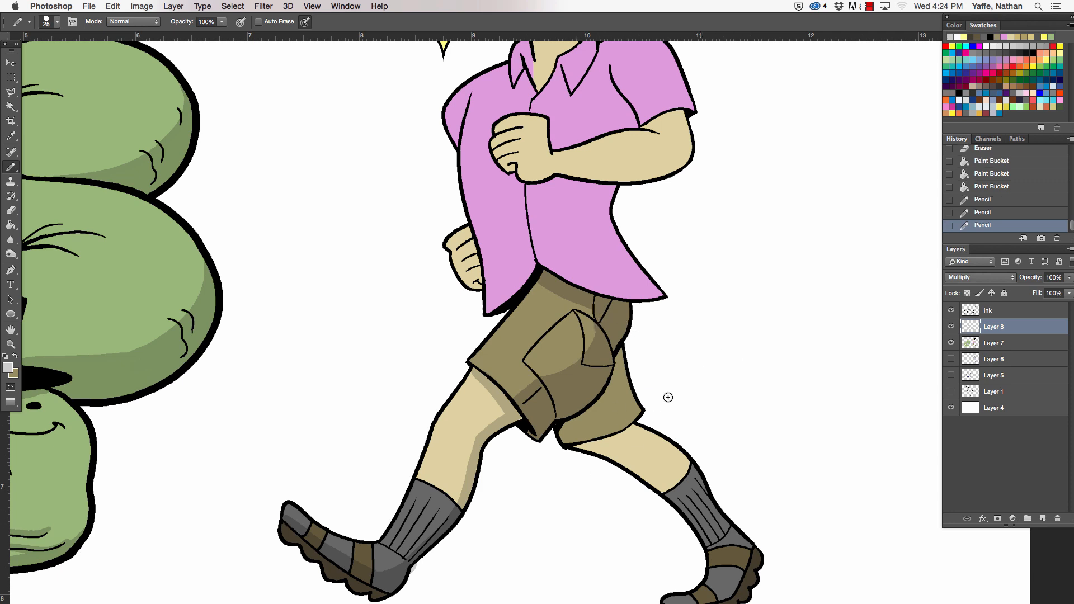
# - Fill the man's whole rear leg with the light grey shadow, covering the shorts leg, skin, sock and every section of the shoe
pyautogui.click(11, 225)
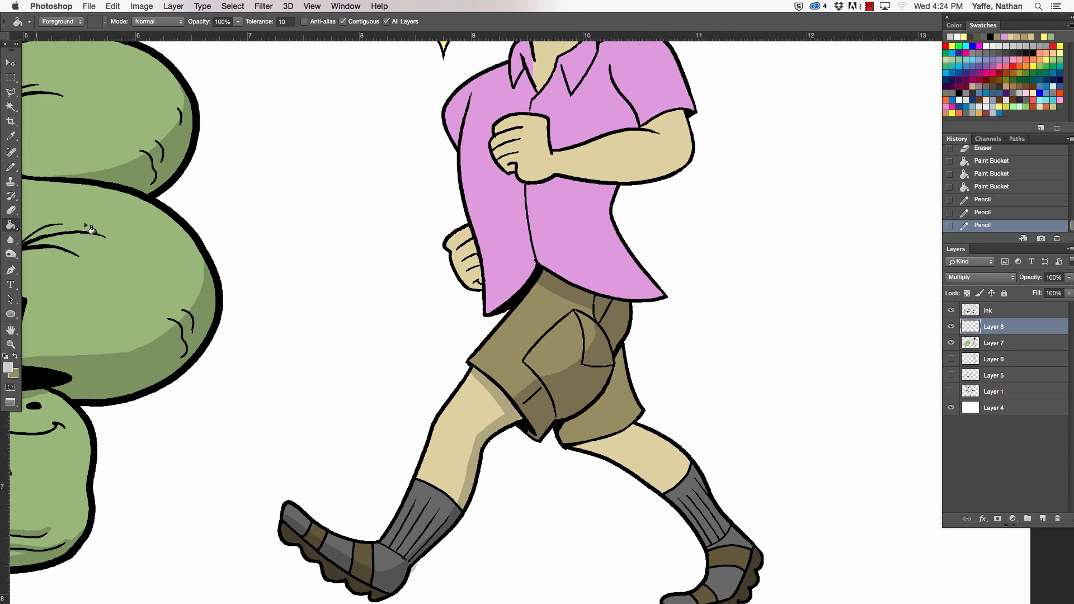
pyautogui.click(627, 412)
pyautogui.click(663, 459)
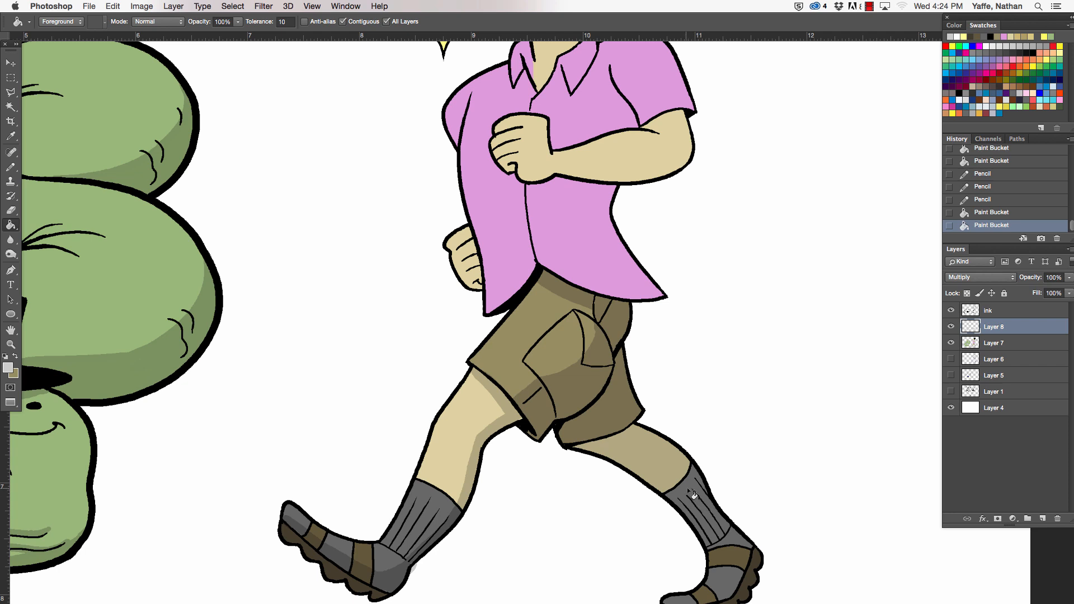
pyautogui.click(692, 495)
pyautogui.click(741, 547)
pyautogui.click(739, 556)
pyautogui.click(708, 596)
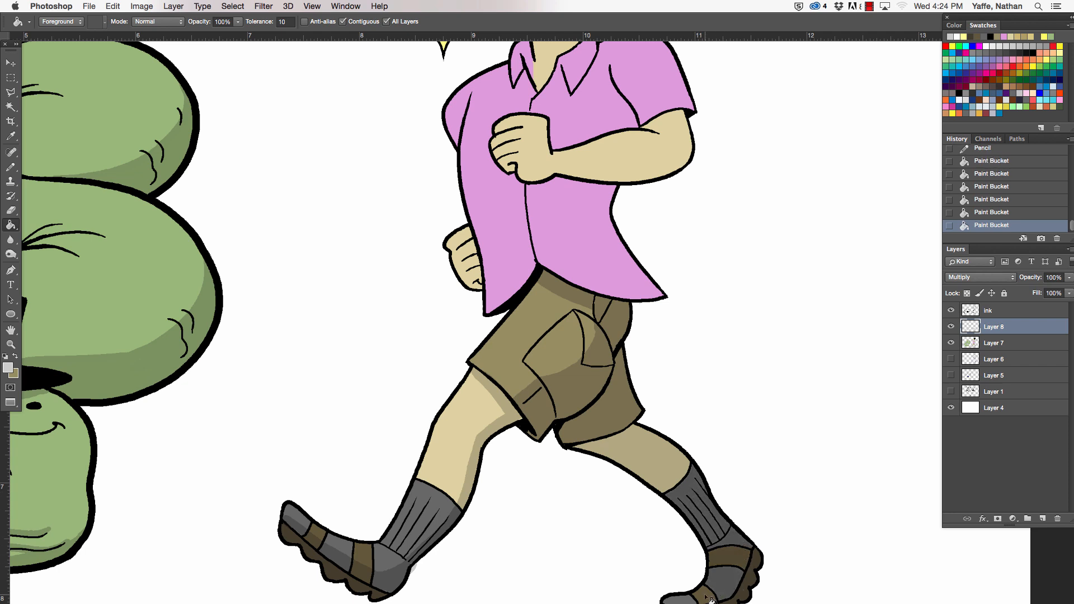
pyautogui.click(707, 597)
pyautogui.scroll(-3, 738, 447)
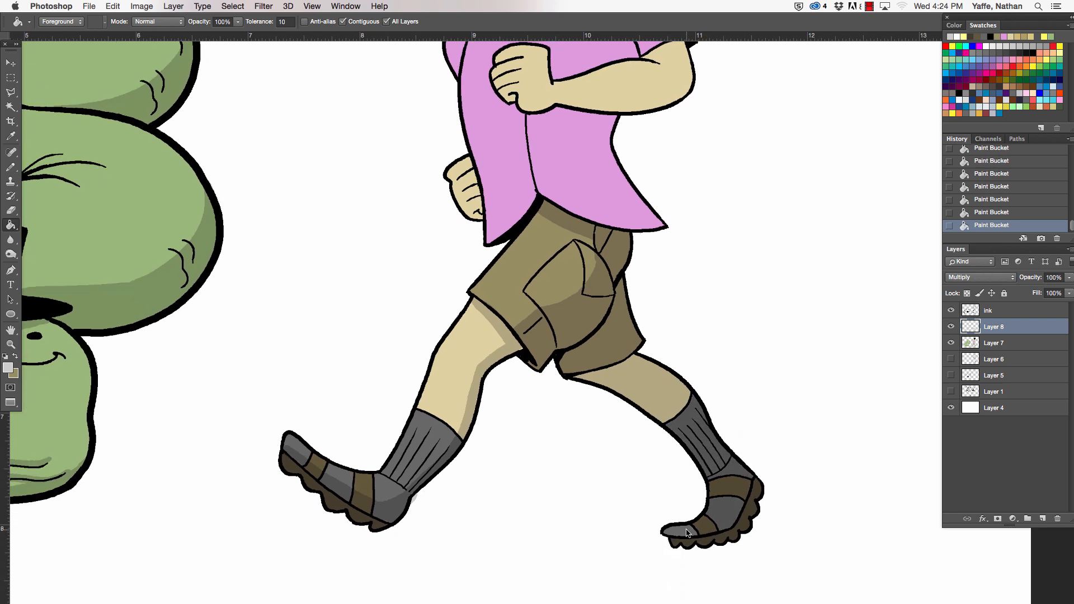
pyautogui.click(687, 531)
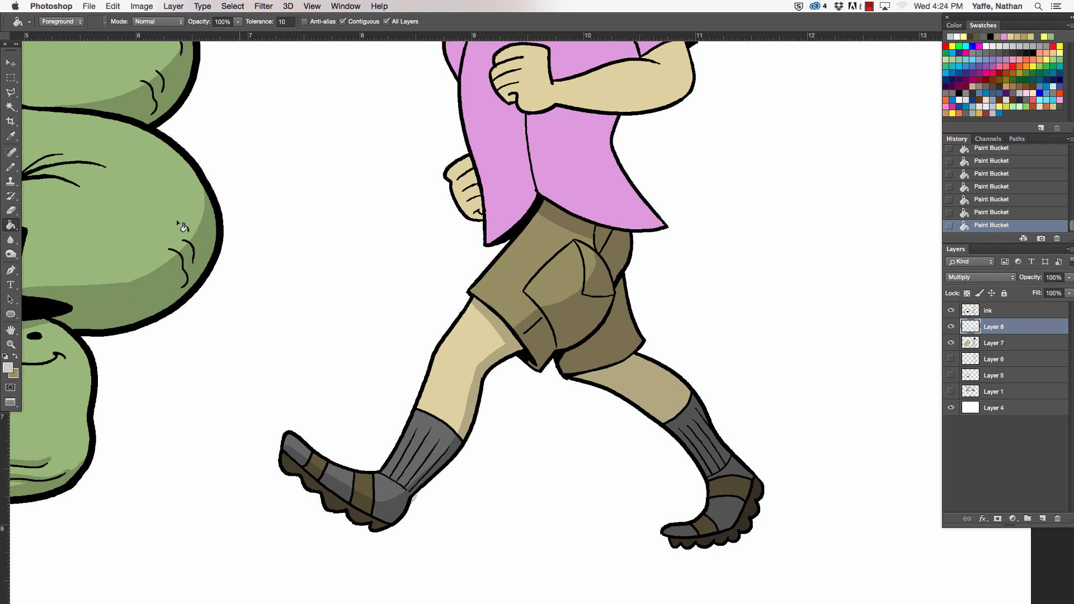
# - Pencil a wider shadow on the front thigh beneath the shorts hem, and erase shading along the rear leg's upper edge
pyautogui.click(11, 167)
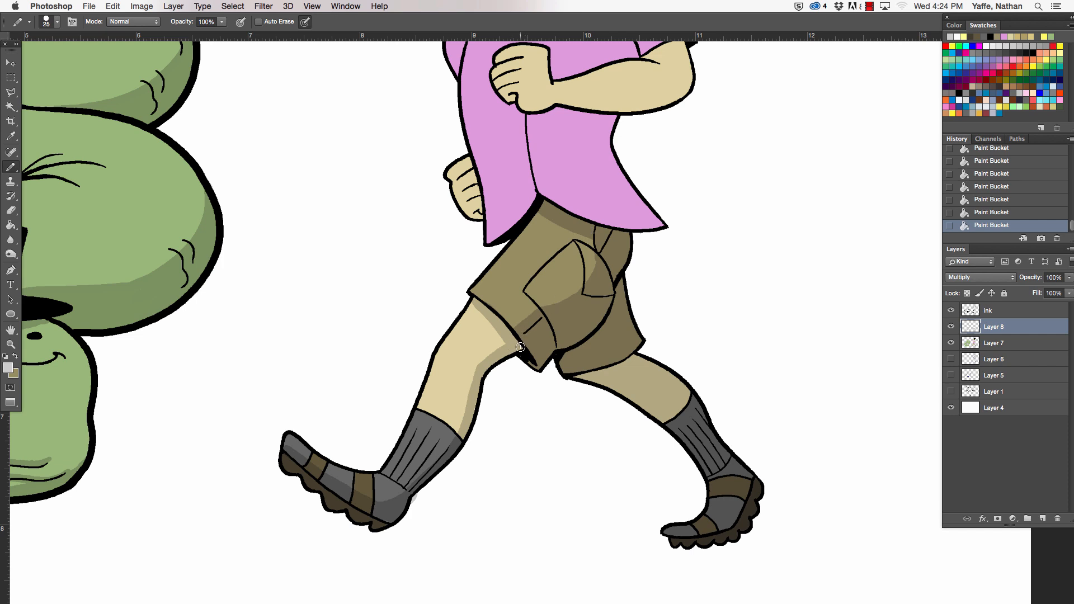
pyautogui.moveTo(521, 347); pyautogui.dragTo(506, 340)
pyautogui.moveTo(475, 302); pyautogui.dragTo(494, 357)
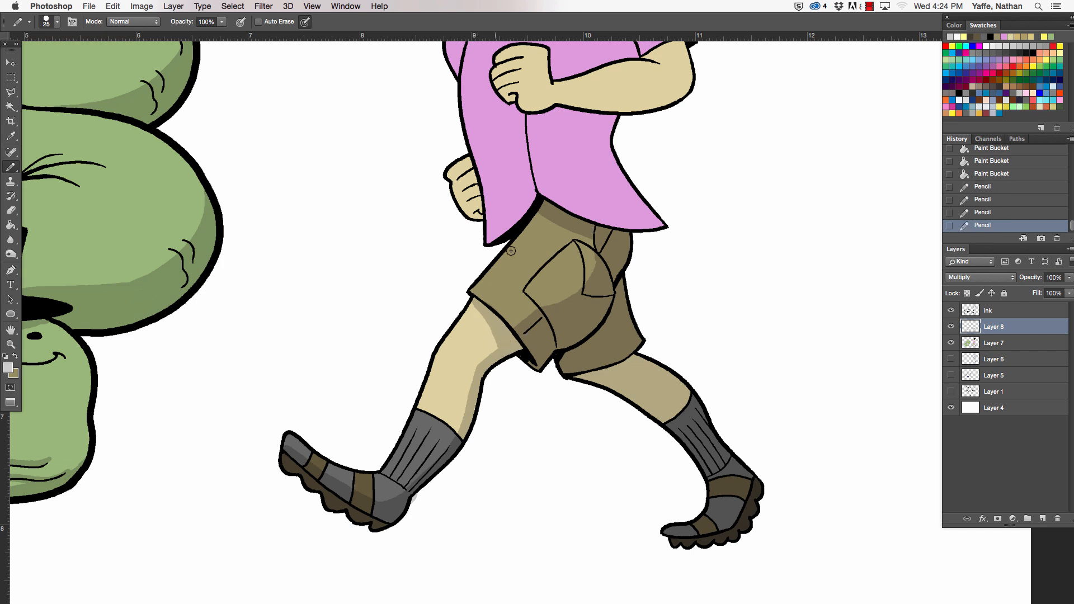
pyautogui.moveTo(511, 251); pyautogui.dragTo(514, 246)
pyautogui.scroll(3, 724, 364)
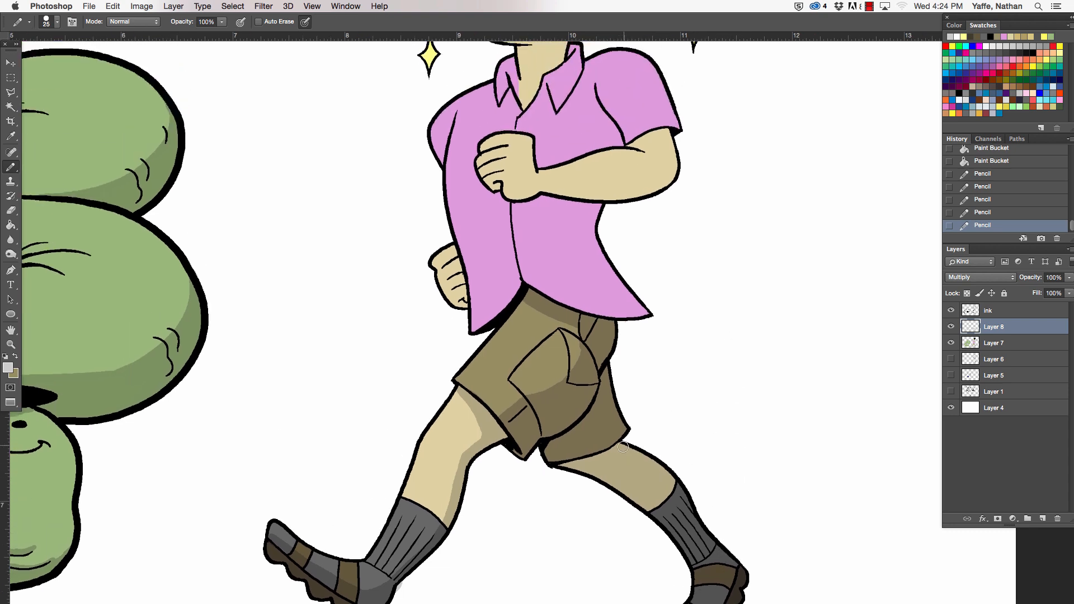
pyautogui.moveTo(623, 447); pyautogui.dragTo(683, 492)
pyautogui.moveTo(734, 267); pyautogui.dragTo(717, 393)
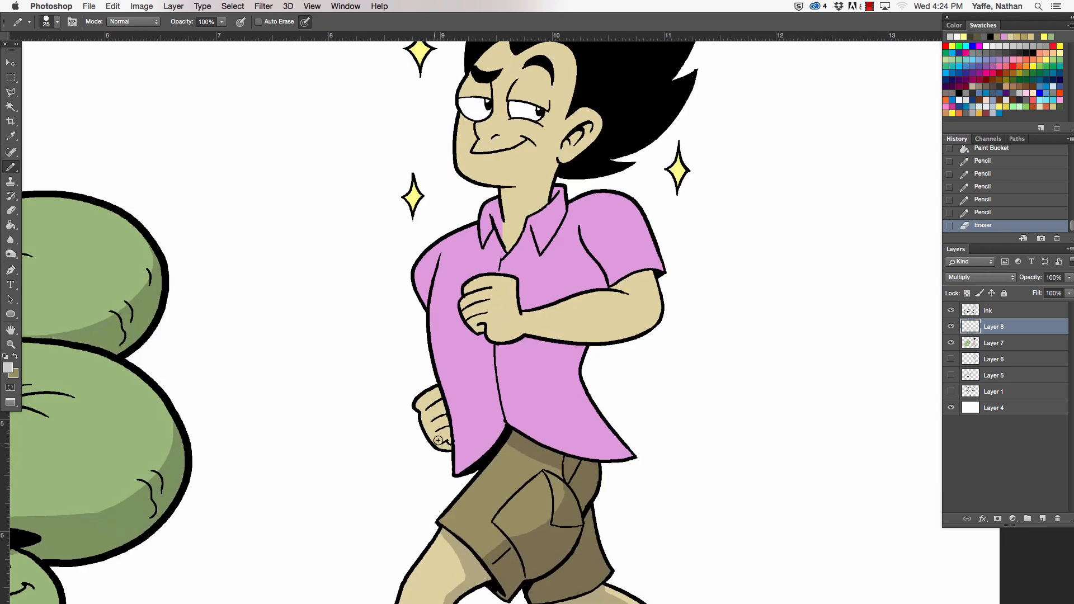
# - Pencil a shadow on the bottom of the rear fist and the shadow boundary down the shirt, from armpit to hem
pyautogui.moveTo(435, 443); pyautogui.dragTo(451, 437)
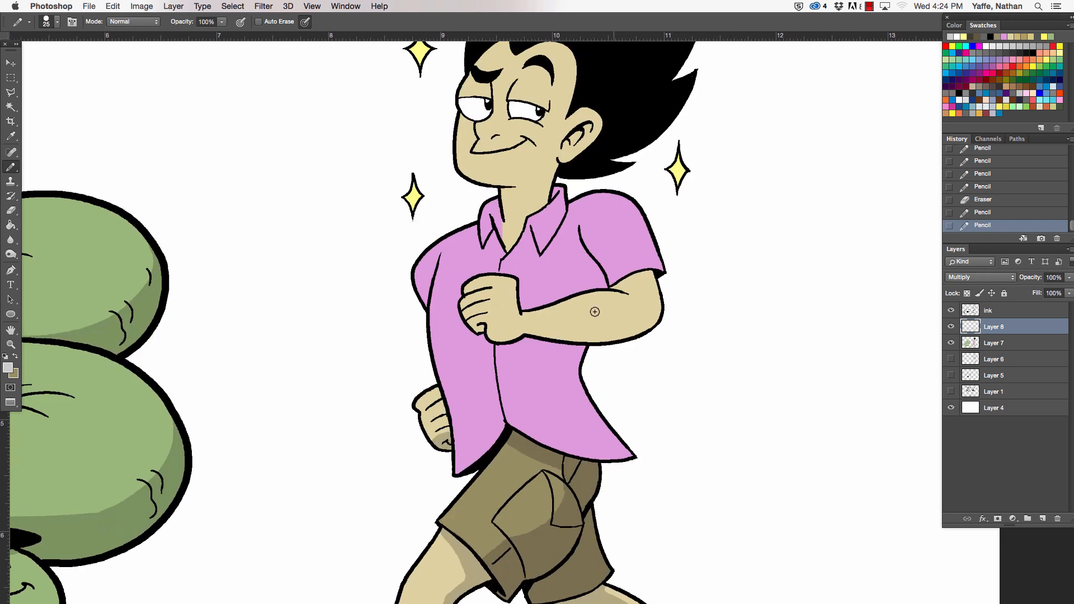
pyautogui.moveTo(537, 341)
pyautogui.mouseDown()
pyautogui.moveTo(538, 380)
pyautogui.moveTo(576, 452)
pyautogui.mouseUp()
pyautogui.moveTo(547, 303); pyautogui.dragTo(586, 247)
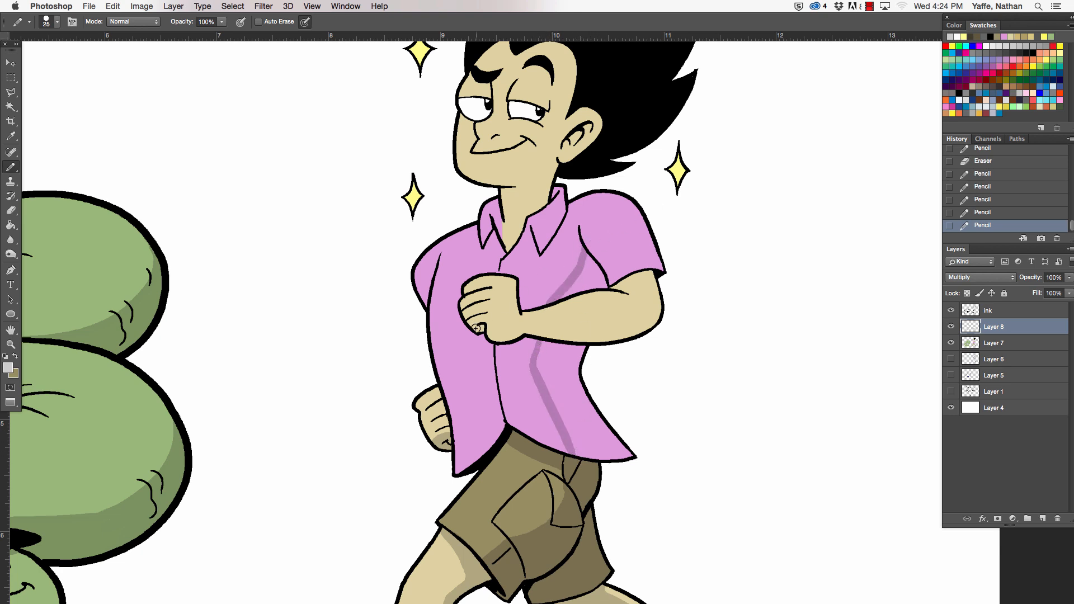
# - Pencil shadows under the front fist and arm, along the outer edges of the sleeves, and across the neck and inner collar
pyautogui.moveTo(479, 328)
pyautogui.mouseDown()
pyautogui.moveTo(600, 340)
pyautogui.moveTo(530, 330)
pyautogui.moveTo(628, 326)
pyautogui.moveTo(618, 321)
pyautogui.moveTo(582, 337)
pyautogui.moveTo(635, 329)
pyautogui.moveTo(598, 334)
pyautogui.moveTo(658, 313)
pyautogui.moveTo(636, 327)
pyautogui.moveTo(657, 294)
pyautogui.moveTo(619, 282)
pyautogui.moveTo(650, 274)
pyautogui.moveTo(618, 287)
pyautogui.moveTo(652, 294)
pyautogui.mouseUp()
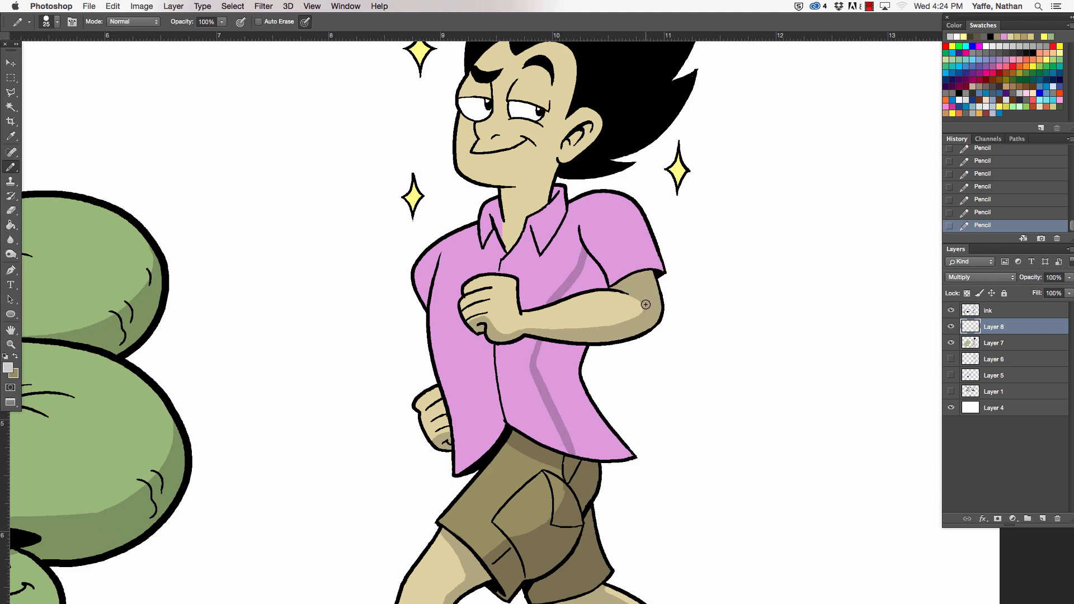
pyautogui.moveTo(627, 205)
pyautogui.mouseDown()
pyautogui.moveTo(646, 263)
pyautogui.moveTo(641, 236)
pyautogui.moveTo(658, 265)
pyautogui.mouseUp()
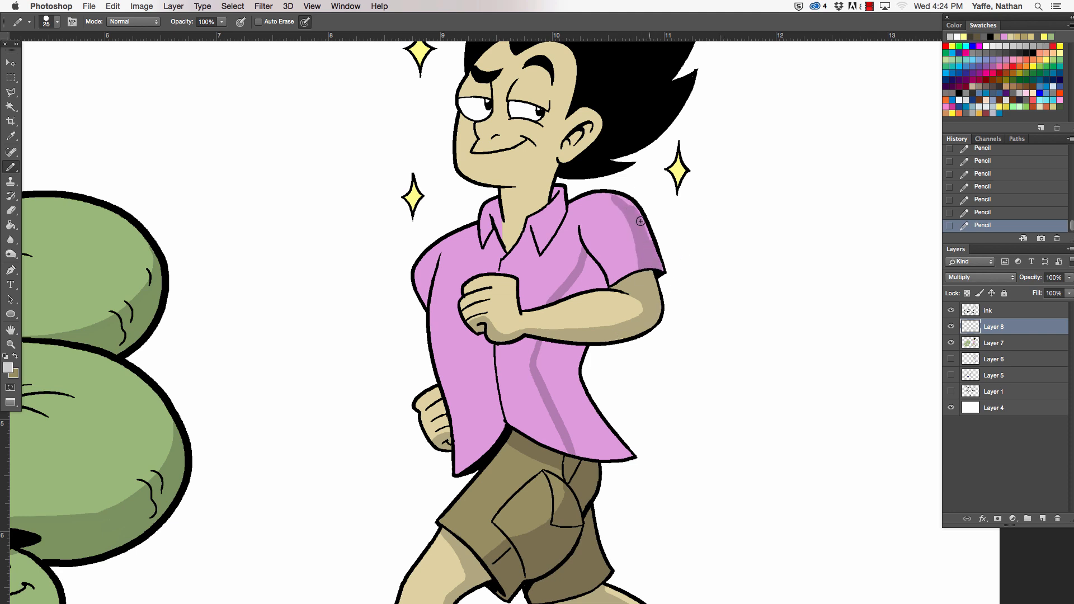
pyautogui.moveTo(640, 222); pyautogui.dragTo(619, 197)
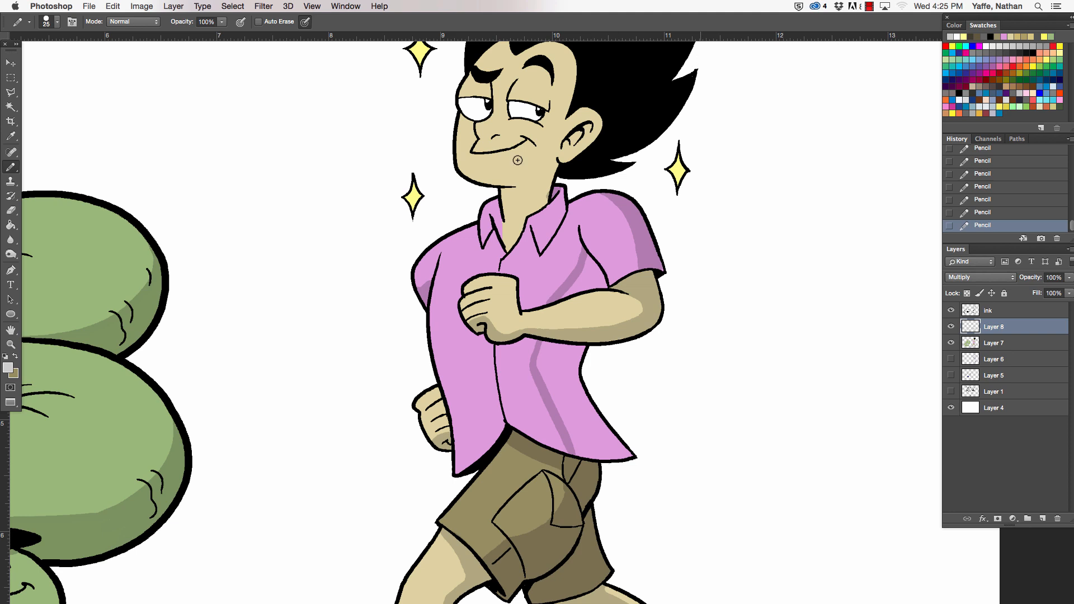
pyautogui.moveTo(506, 192)
pyautogui.mouseDown()
pyautogui.moveTo(550, 180)
pyautogui.moveTo(515, 188)
pyautogui.moveTo(558, 160)
pyautogui.moveTo(503, 201)
pyautogui.moveTo(509, 244)
pyautogui.moveTo(495, 204)
pyautogui.moveTo(489, 234)
pyautogui.moveTo(491, 204)
pyautogui.moveTo(512, 235)
pyautogui.moveTo(507, 248)
pyautogui.moveTo(521, 223)
pyautogui.moveTo(511, 202)
pyautogui.moveTo(520, 221)
pyautogui.moveTo(541, 202)
pyautogui.mouseUp()
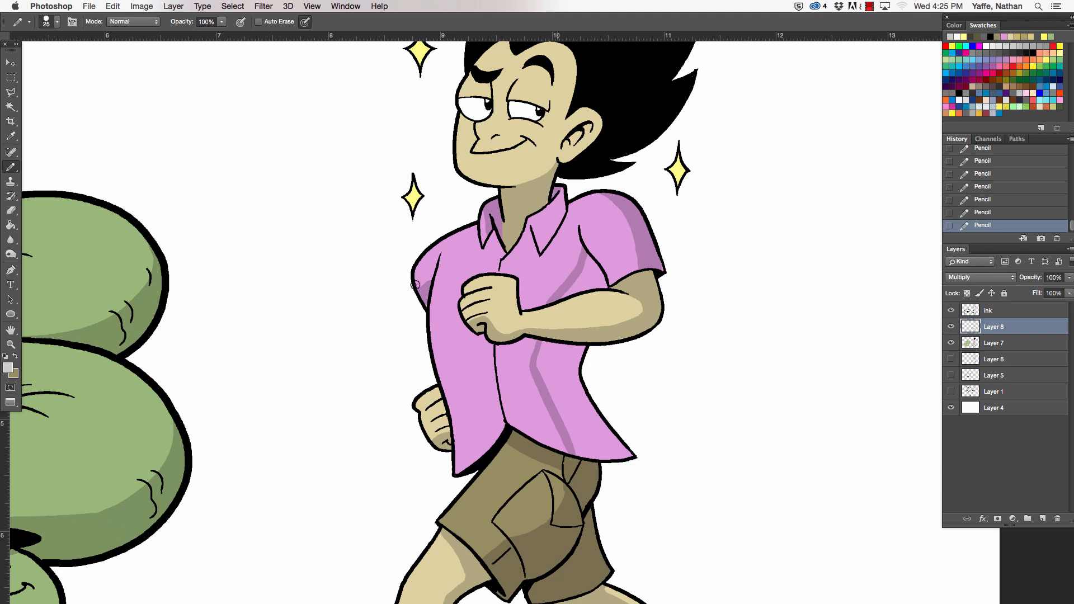
# - Fill the outlined shirt shadow areas below and above the front arm with the light grey
pyautogui.click(13, 225)
pyautogui.click(588, 374)
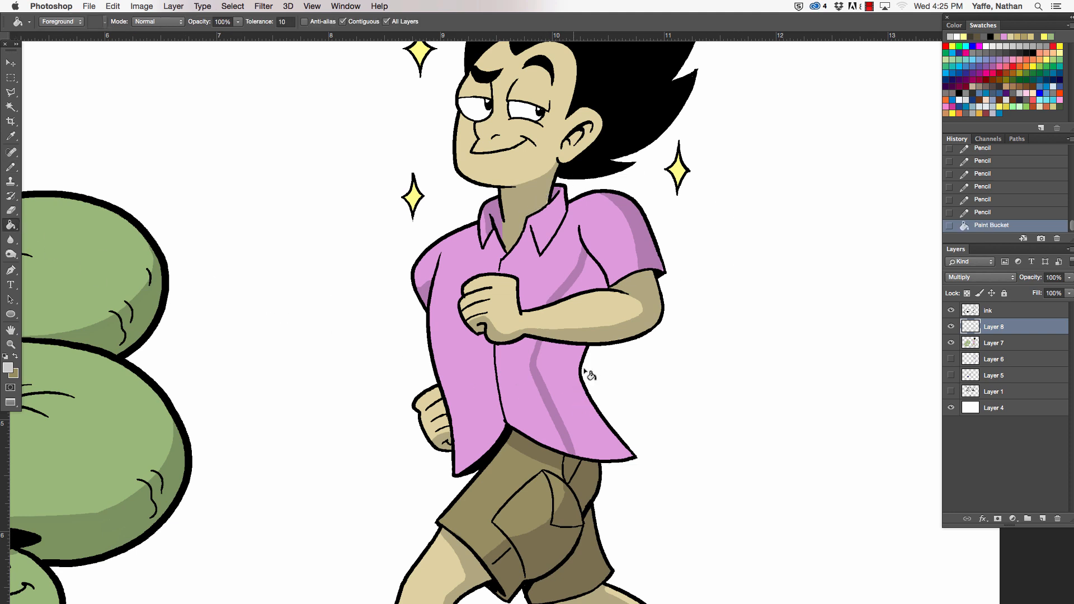
pyautogui.click(602, 284)
# - Pencil a fold shadow across the shirt beside the button line below the arm, and trim its shape with the eraser
pyautogui.click(11, 167)
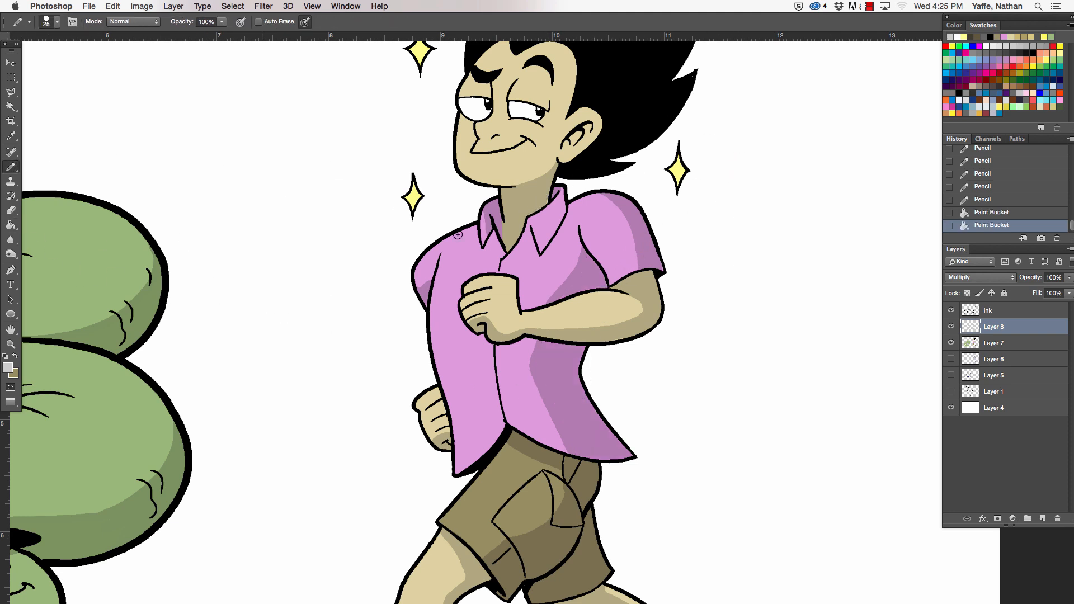
pyautogui.moveTo(507, 370)
pyautogui.mouseDown()
pyautogui.moveTo(535, 344)
pyautogui.moveTo(528, 381)
pyautogui.moveTo(520, 350)
pyautogui.moveTo(533, 369)
pyautogui.moveTo(523, 381)
pyautogui.mouseUp()
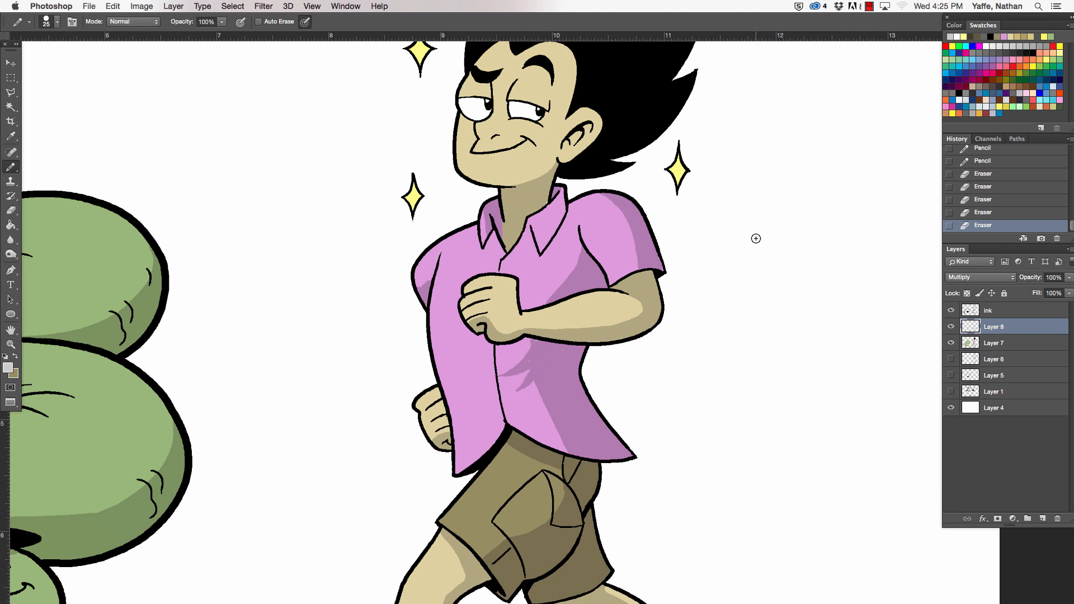
pyautogui.moveTo(538, 345); pyautogui.dragTo(535, 350)
pyautogui.moveTo(535, 350); pyautogui.dragTo(539, 344)
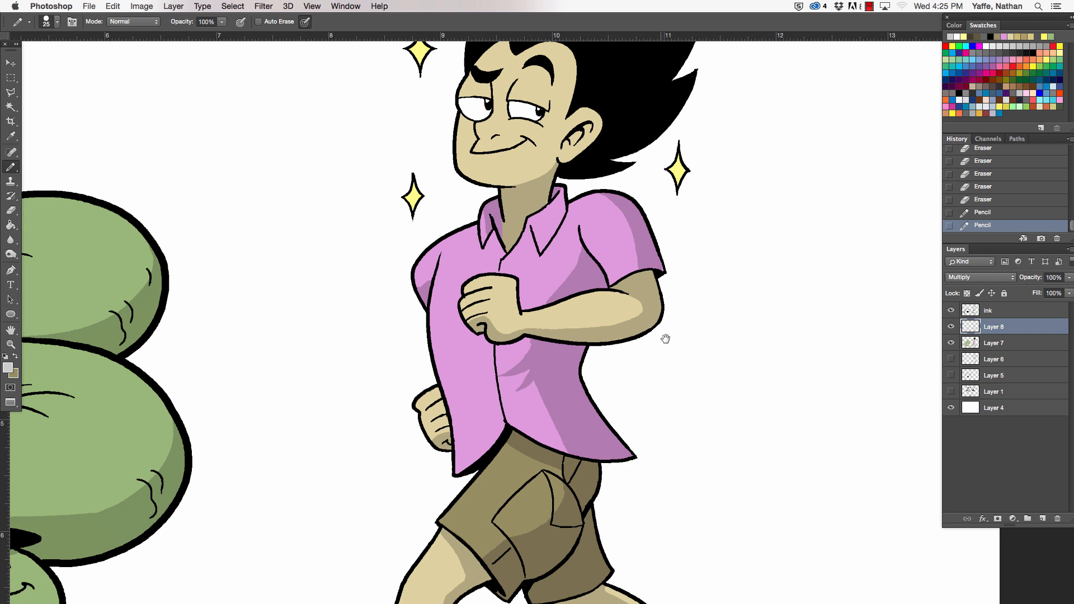
# - Pencil shadows on the man's face, covering the ear, the jawline, beneath the nose and around the eyes
pyautogui.scroll(5, 693, 386)
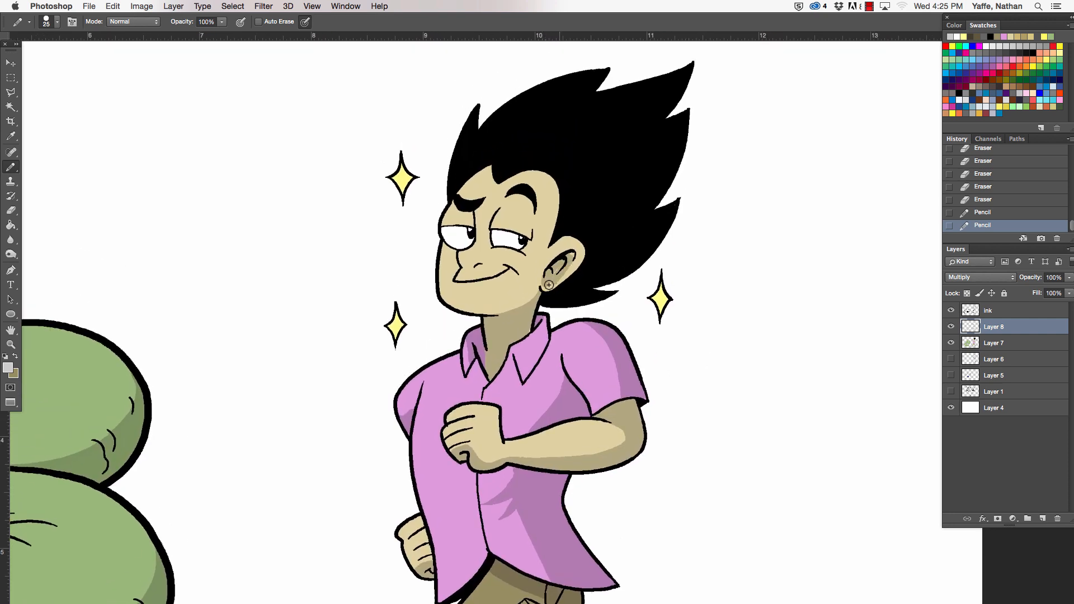
pyautogui.moveTo(565, 263); pyautogui.dragTo(557, 273)
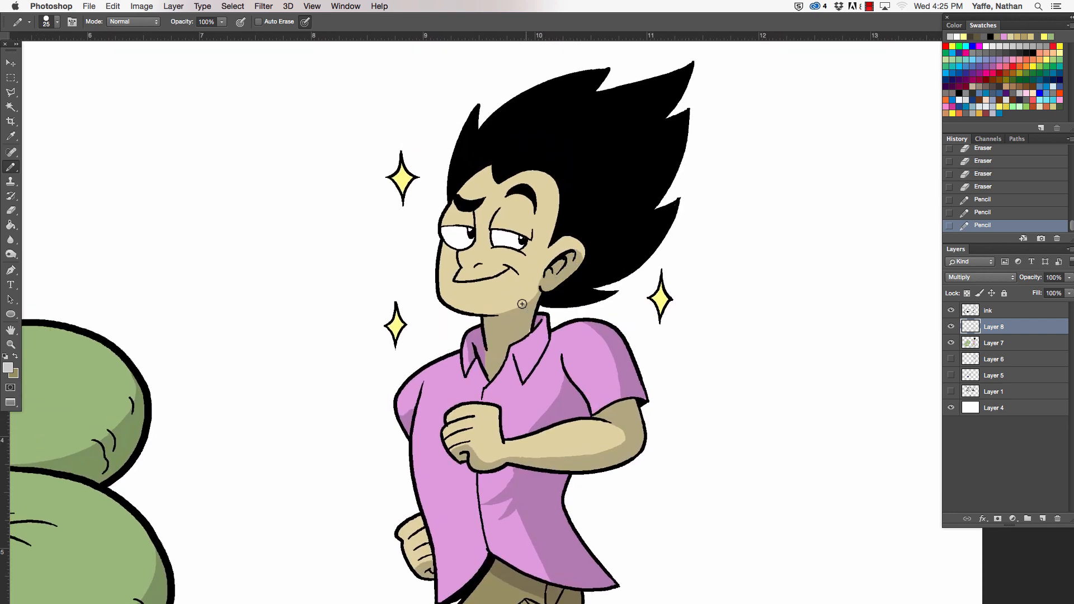
pyautogui.moveTo(522, 304)
pyautogui.mouseDown()
pyautogui.moveTo(547, 272)
pyautogui.moveTo(521, 304)
pyautogui.moveTo(536, 292)
pyautogui.mouseUp()
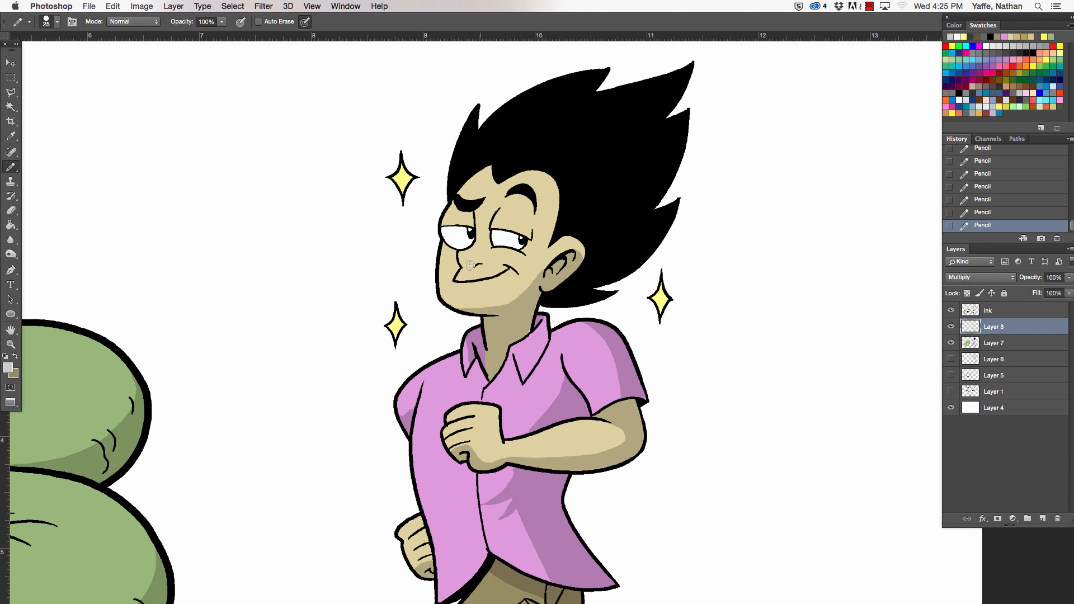
pyautogui.moveTo(470, 265); pyautogui.dragTo(489, 244)
pyautogui.click(528, 215)
pyautogui.moveTo(532, 234); pyautogui.dragTo(527, 215)
pyautogui.moveTo(641, 506)
pyautogui.mouseDown()
pyautogui.moveTo(652, 435)
pyautogui.moveTo(686, 378)
pyautogui.moveTo(724, 218)
pyautogui.moveTo(735, 241)
pyautogui.moveTo(657, 425)
pyautogui.moveTo(633, 443)
pyautogui.mouseUp()
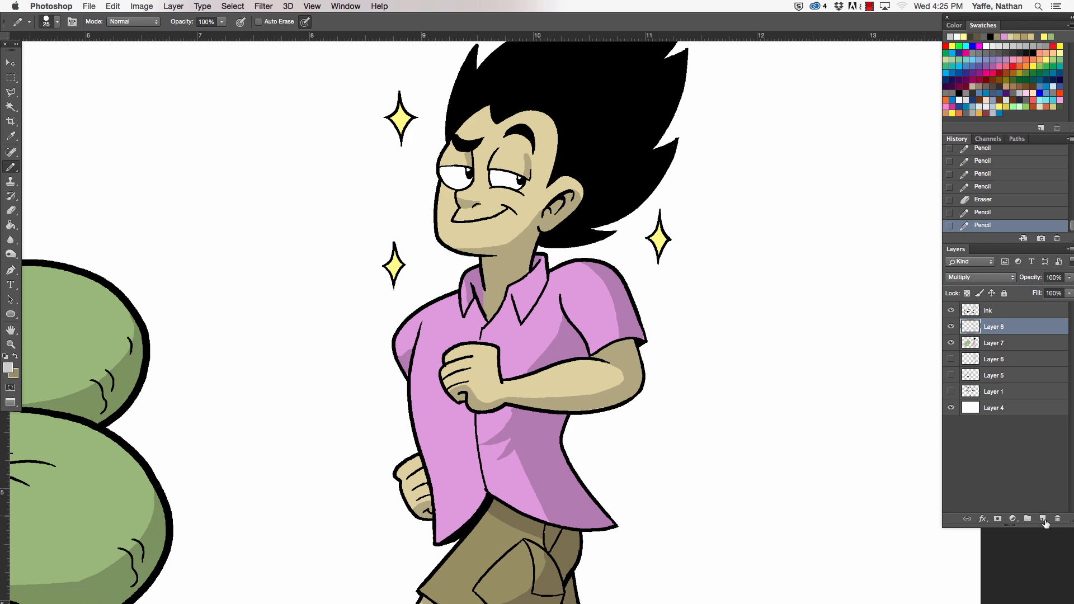
# - Add a new layer above the shading layer and choose red as the foreground colour and a lighter red as the background colour
pyautogui.click(1043, 519)
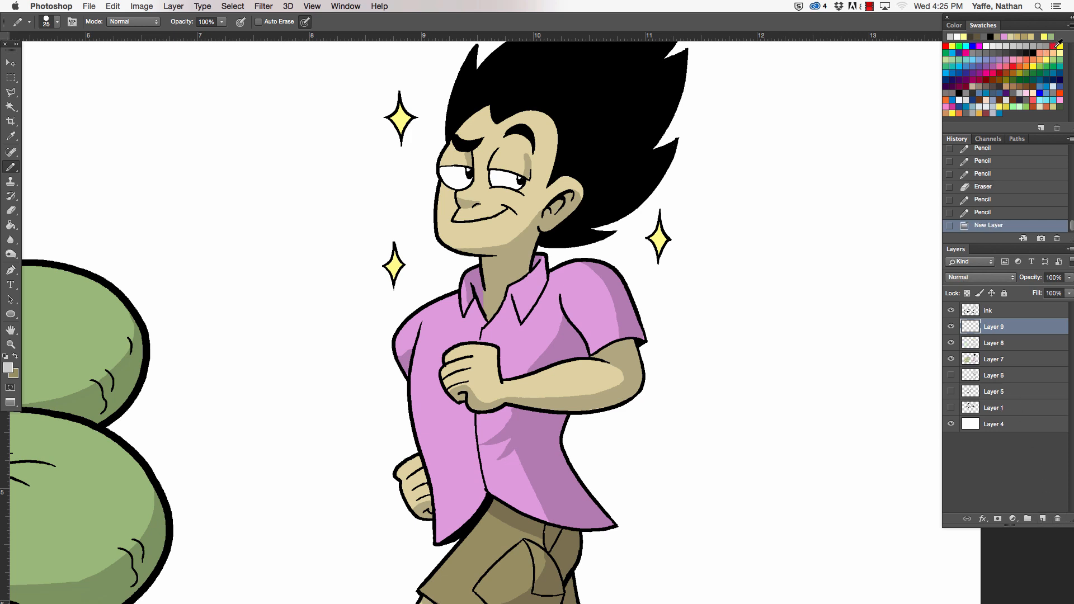
pyautogui.click(1020, 65)
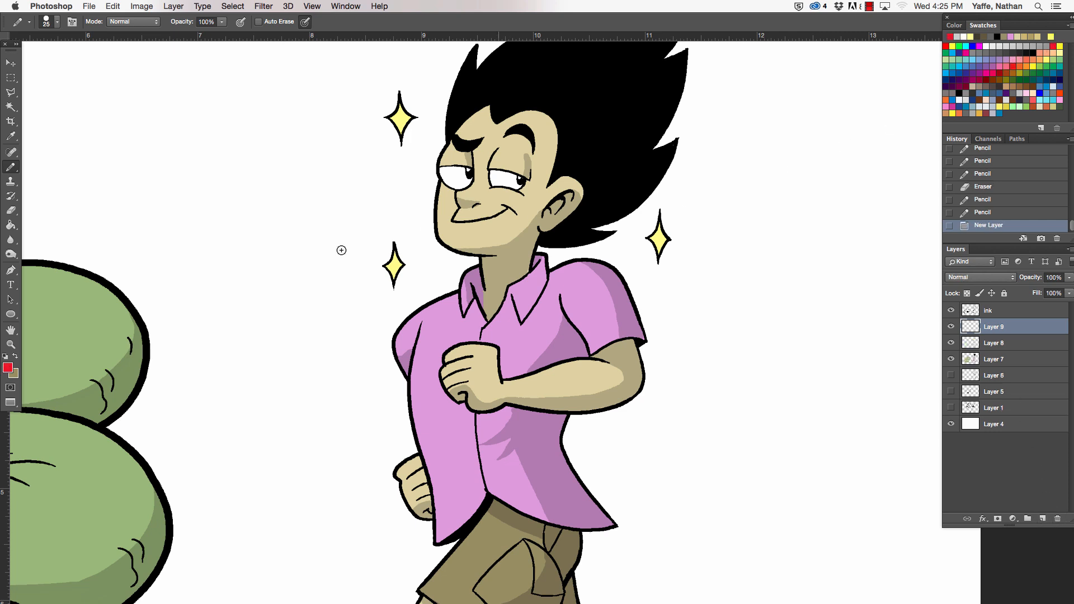
pyautogui.click(15, 373)
pyautogui.click(12, 366)
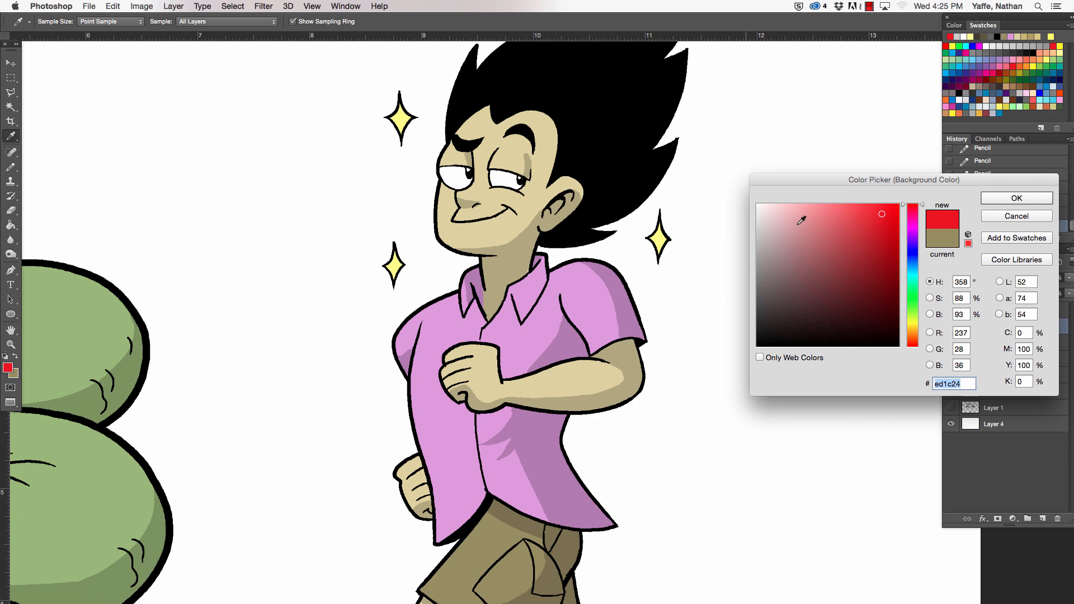
pyautogui.click(830, 213)
pyautogui.click(1005, 200)
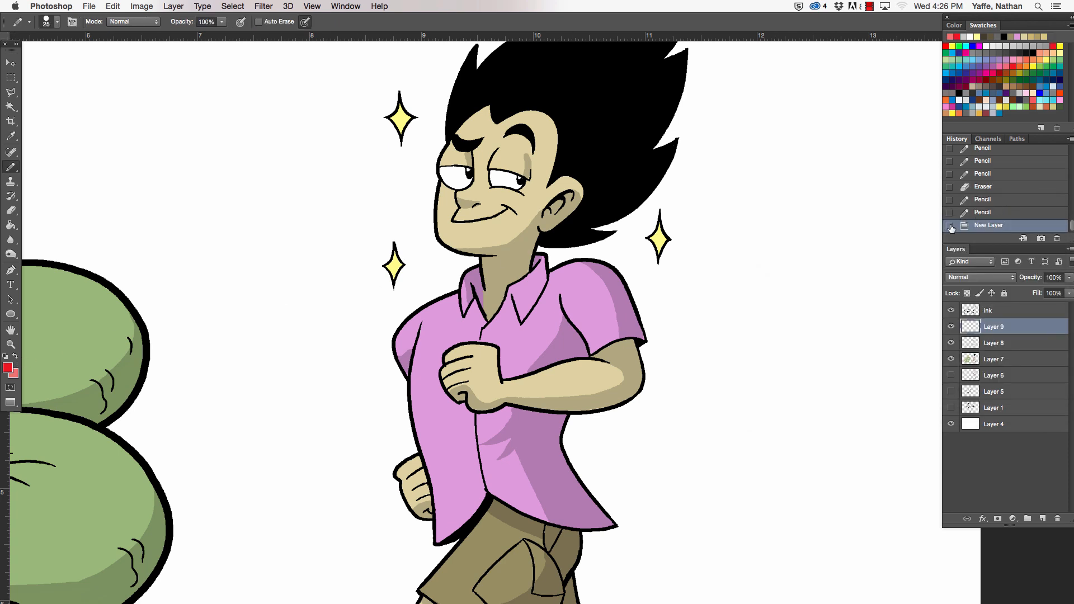
# - Swap to the lighter red and pencil a blush mark on each of the man's cheeks
pyautogui.click(15, 357)
pyautogui.moveTo(517, 197)
pyautogui.mouseDown()
pyautogui.moveTo(499, 196)
pyautogui.moveTo(510, 197)
pyautogui.mouseUp()
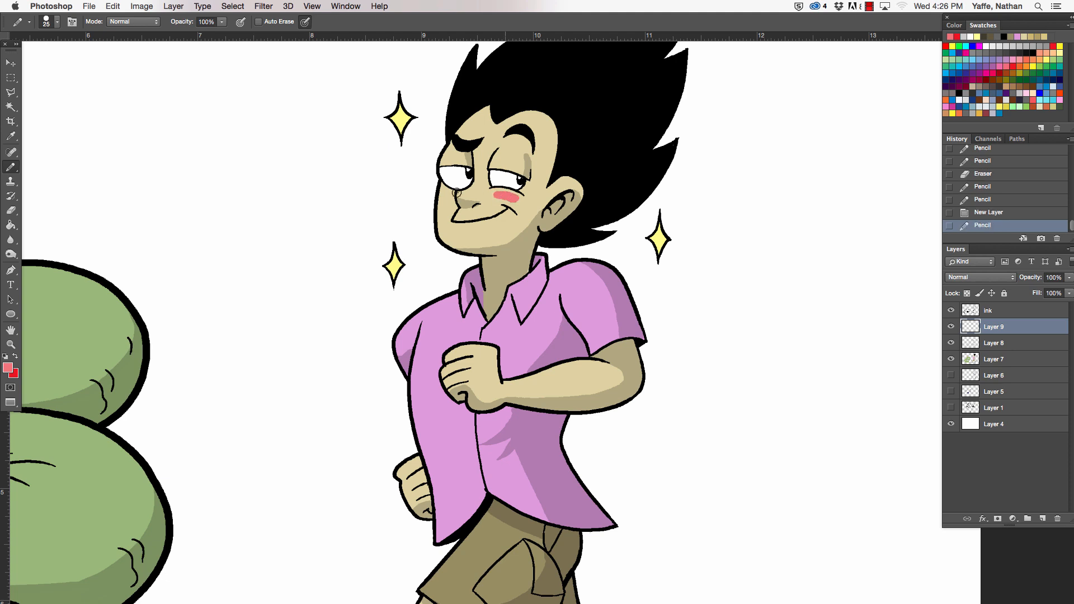
pyautogui.click(448, 195)
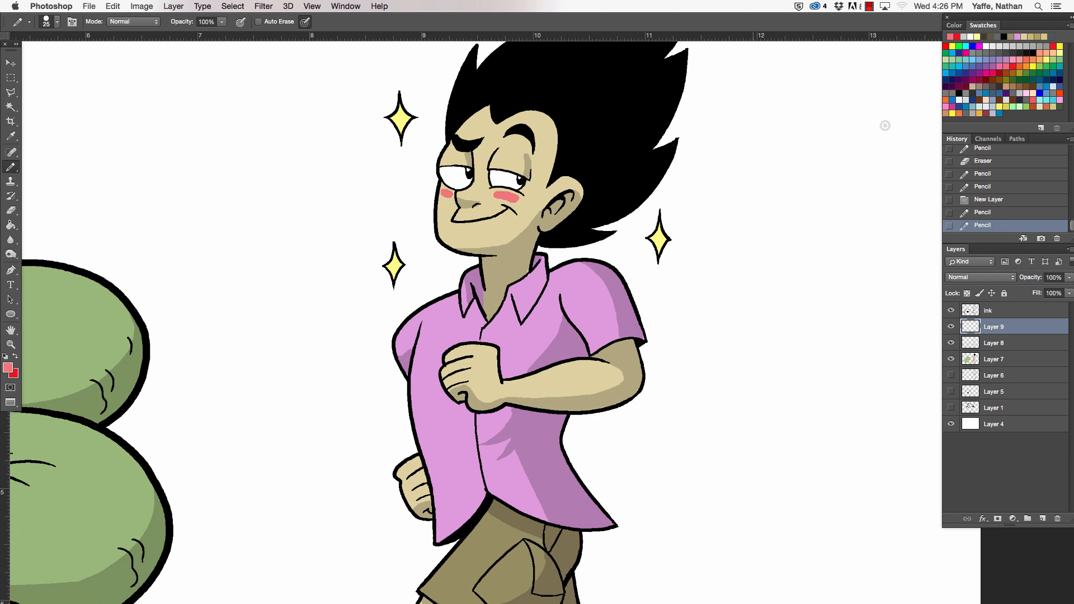
# - Lower the blush layer's opacity to 41%
pyautogui.click(1069, 278)
pyautogui.moveTo(1040, 293); pyautogui.dragTo(1036, 293)
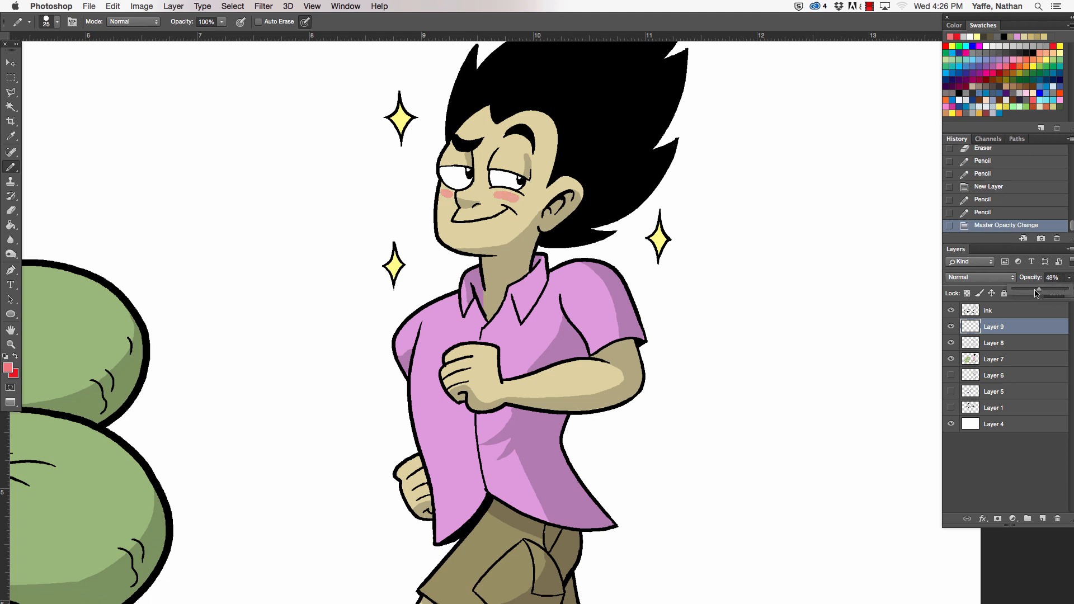
pyautogui.click(456, 518)
# - Pencil light red blush over the man's nose and move the blush layer beneath the shading layer
pyautogui.moveTo(461, 201); pyautogui.dragTo(471, 195)
pyautogui.moveTo(462, 193)
pyautogui.mouseDown()
pyautogui.moveTo(470, 201)
pyautogui.moveTo(473, 185)
pyautogui.moveTo(476, 200)
pyautogui.mouseUp()
pyautogui.moveTo(477, 190); pyautogui.dragTo(483, 197)
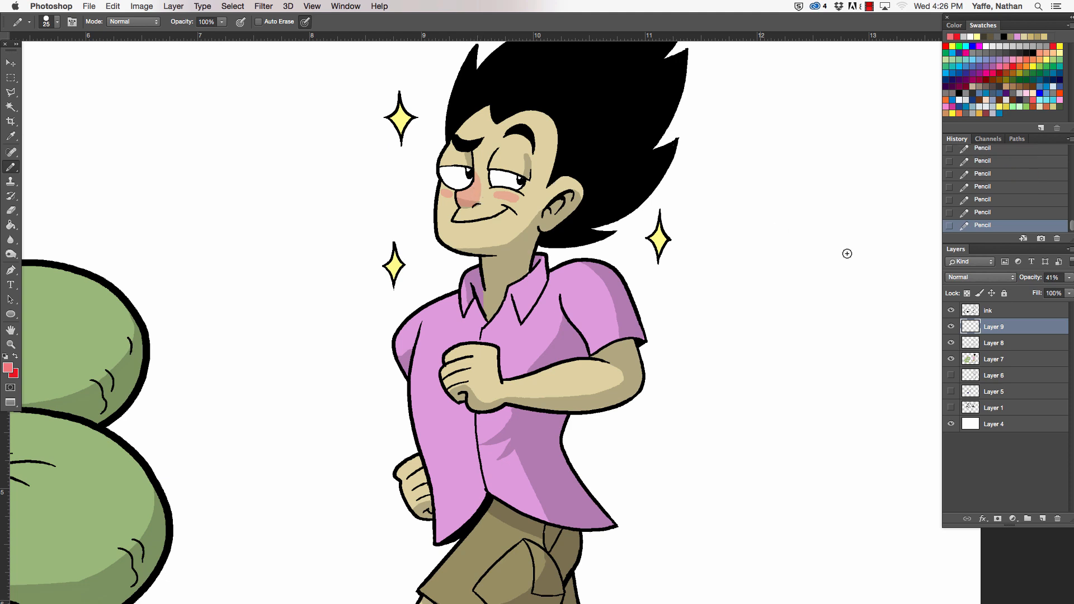
pyautogui.moveTo(1014, 332); pyautogui.dragTo(1013, 350)
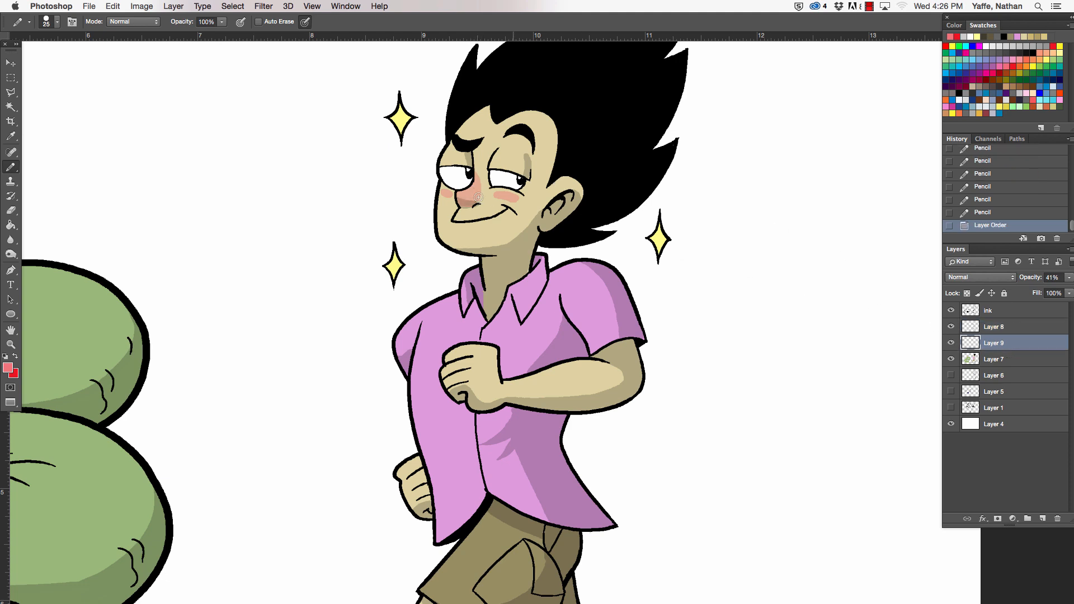
pyautogui.moveTo(476, 180); pyautogui.dragTo(475, 173)
pyautogui.moveTo(475, 174); pyautogui.dragTo(479, 184)
# - Pencil a light red blush mark on each of the snake's cheeks
pyautogui.moveTo(829, 212); pyautogui.dragTo(907, 149)
pyautogui.moveTo(278, 444); pyautogui.dragTo(302, 443)
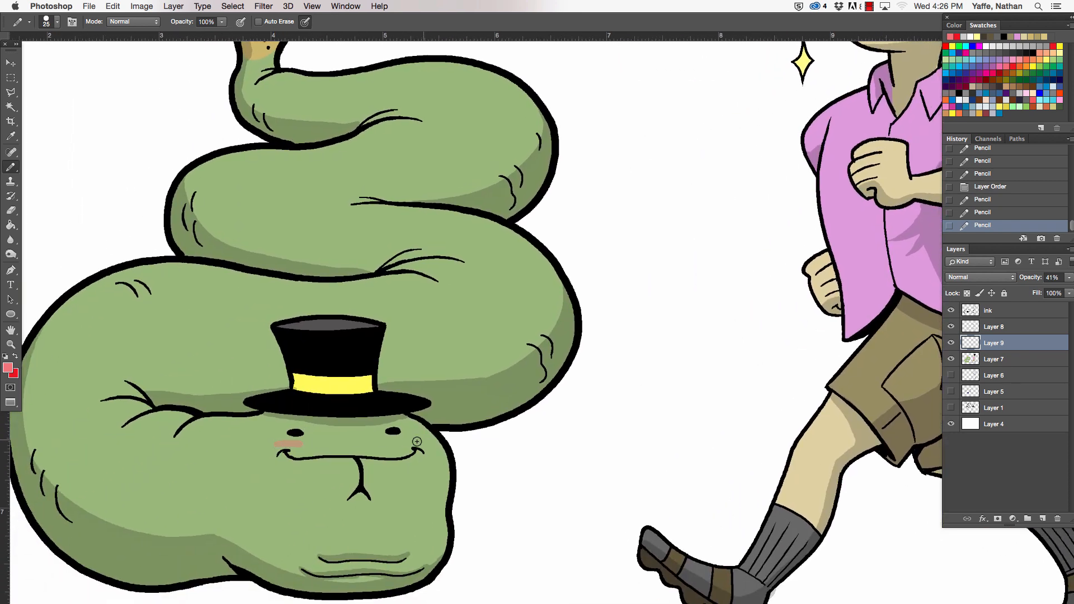
pyautogui.moveTo(399, 441); pyautogui.dragTo(428, 441)
pyautogui.moveTo(273, 447); pyautogui.dragTo(304, 443)
pyautogui.moveTo(417, 441); pyautogui.dragTo(427, 441)
pyautogui.press('super+0')
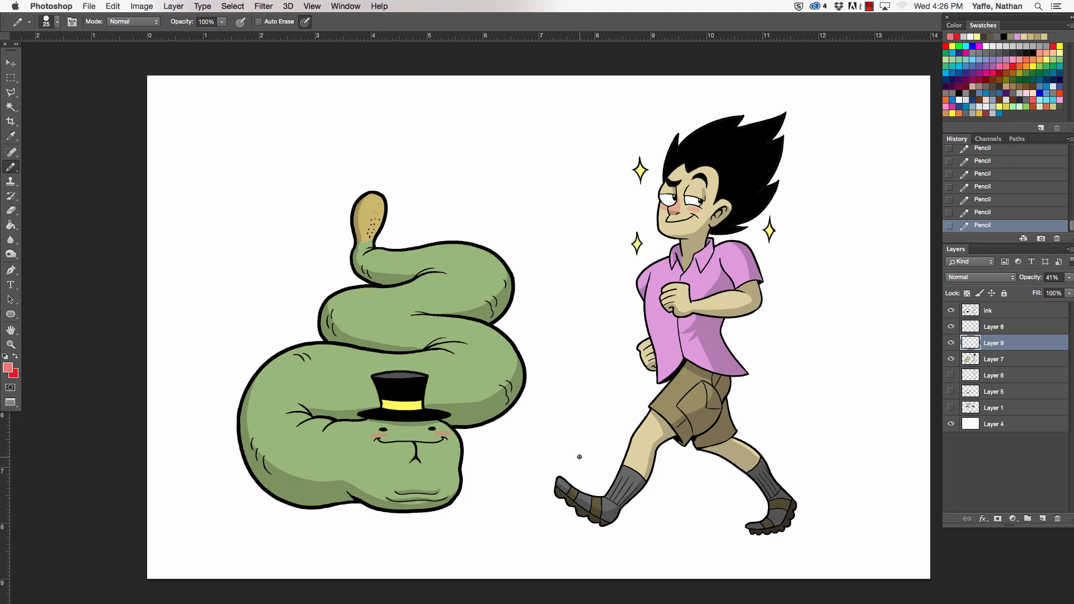
# - On the Multiply shading layer, pencil a thin light grey ground shadow beneath the walking man's feet
pyautogui.click(1002, 331)
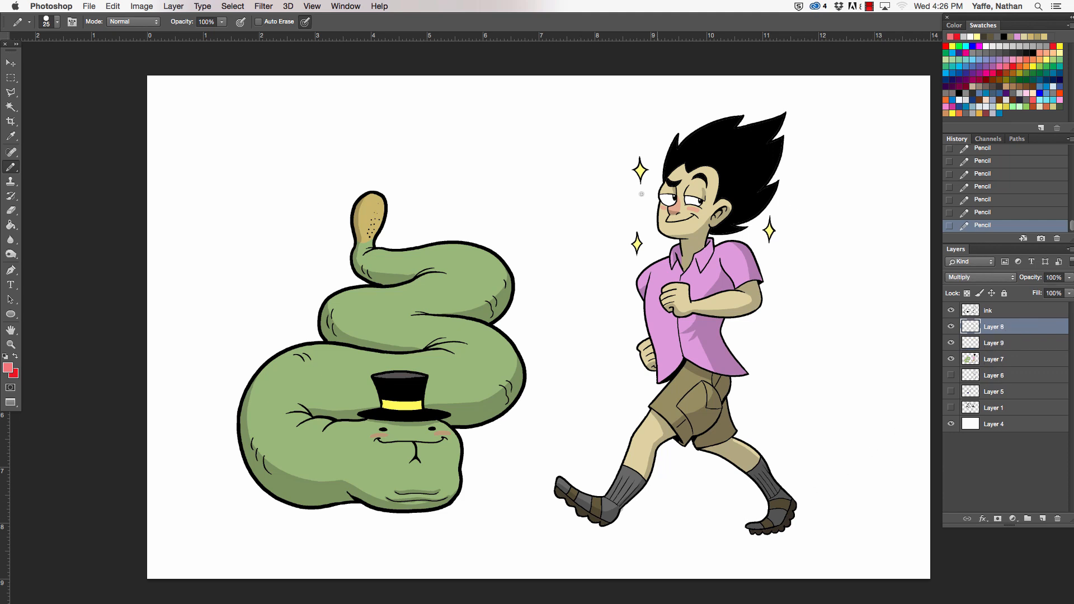
pyautogui.click(1016, 45)
pyautogui.moveTo(594, 534)
pyautogui.mouseDown()
pyautogui.moveTo(769, 536)
pyautogui.moveTo(747, 538)
pyautogui.mouseUp()
pyautogui.moveTo(563, 536); pyautogui.dragTo(598, 534)
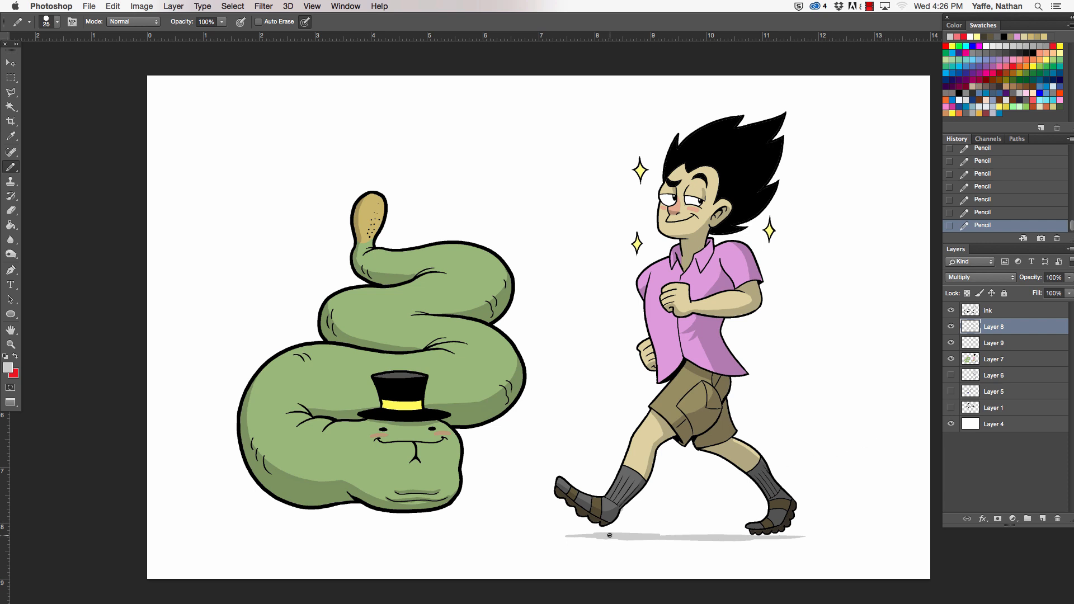
# - Add a new layer directly above the flat colour layer and choose black as the foreground colour
pyautogui.click(998, 362)
pyautogui.click(1044, 519)
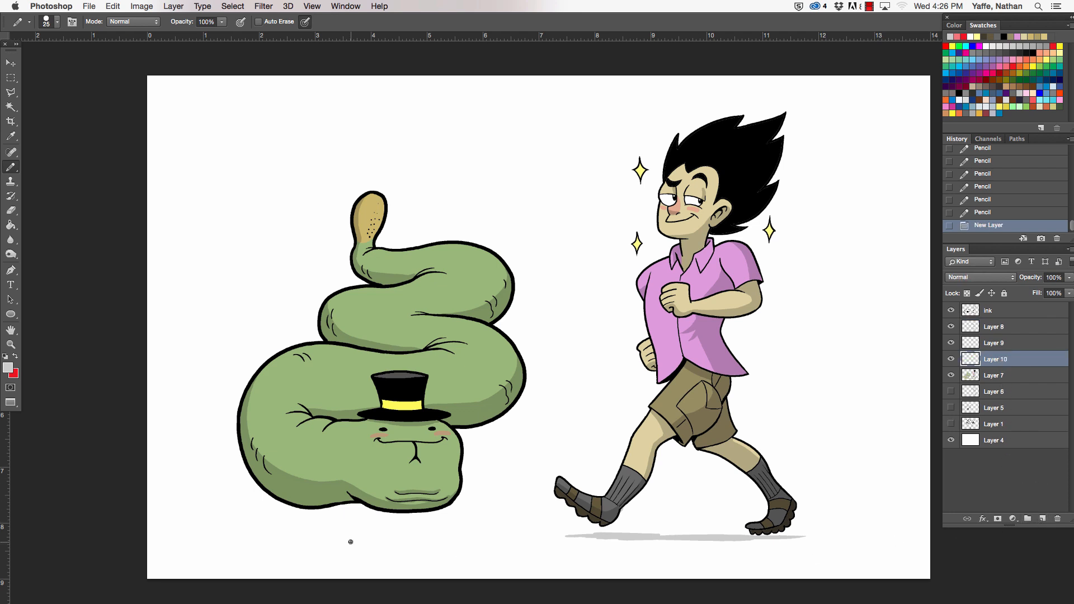
pyautogui.click(1033, 52)
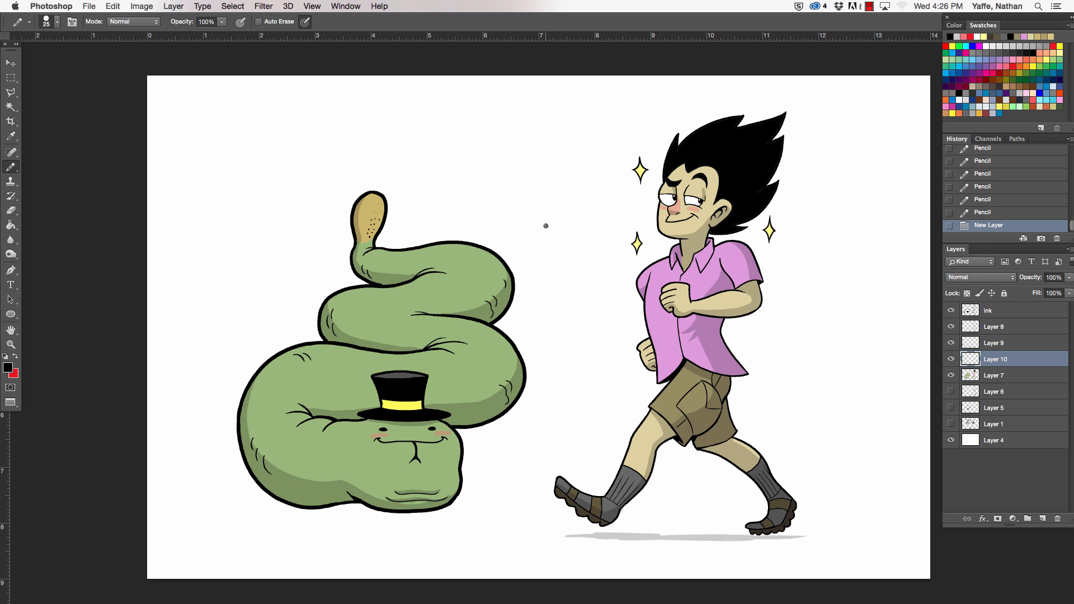
# - Pencil a small six-petal flower outline between the snake and the man with a 9 px brush, erasing the stray mark
pyautogui.moveTo(553, 214); pyautogui.dragTo(557, 211)
pyautogui.press('super+z')
pyautogui.press('super+equal')
pyautogui.press('super+equal')
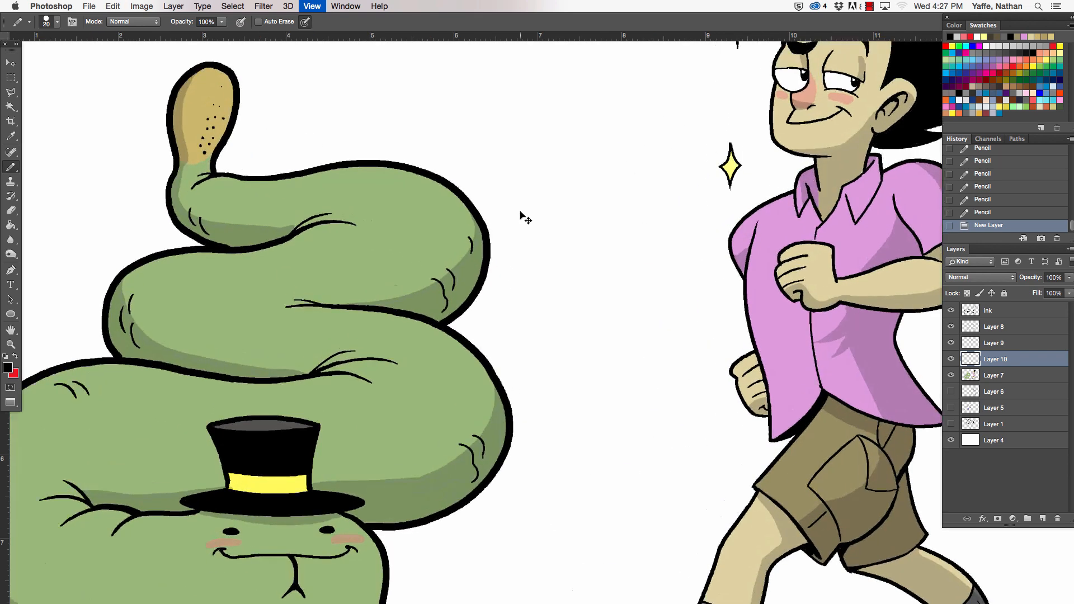
pyautogui.moveTo(548, 152); pyautogui.dragTo(545, 255)
pyautogui.press('[')
pyautogui.press('[')
pyautogui.press('[')
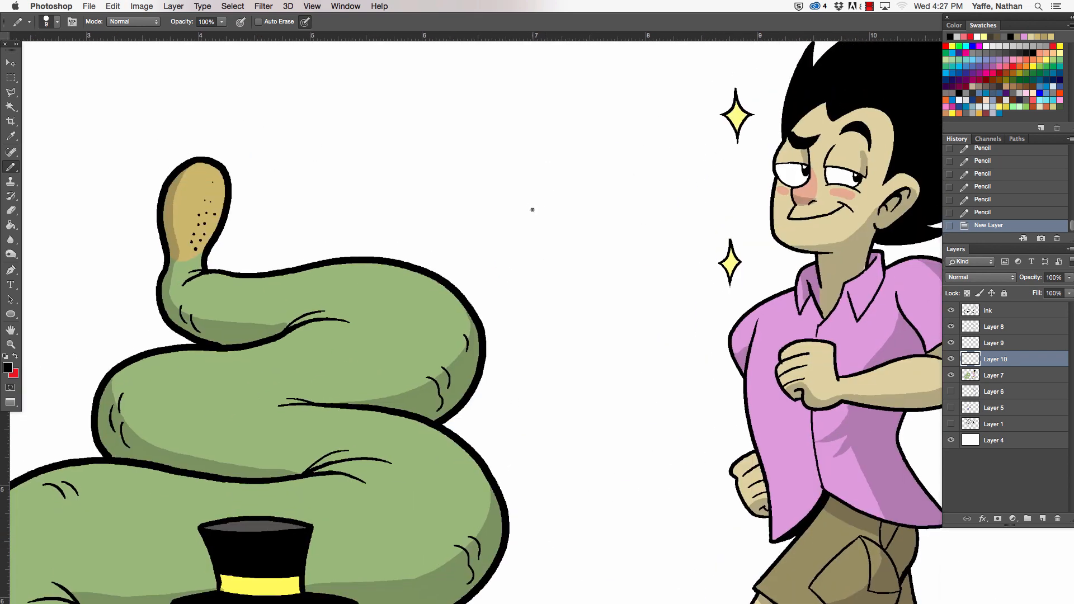
pyautogui.moveTo(533, 164)
pyautogui.mouseDown()
pyautogui.moveTo(538, 153)
pyautogui.moveTo(567, 183)
pyautogui.moveTo(541, 184)
pyautogui.moveTo(528, 171)
pyautogui.moveTo(536, 153)
pyautogui.mouseUp()
pyautogui.press('super+z')
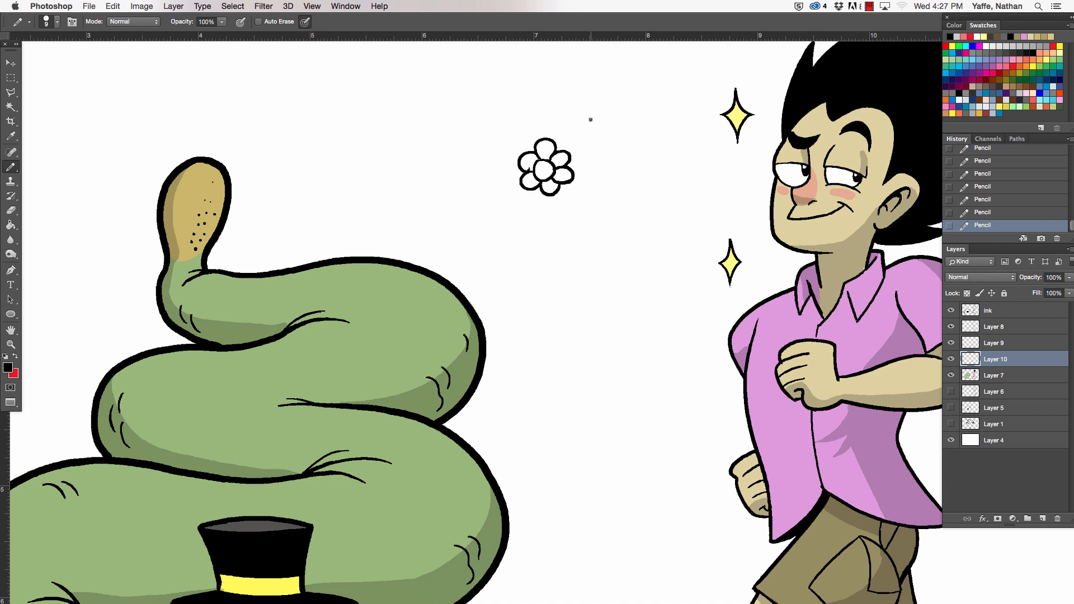
pyautogui.press('e')
pyautogui.moveTo(530, 163); pyautogui.dragTo(528, 165)
# - Fill the flower's six petals with yellow using the Paint Bucket
pyautogui.press('b')
pyautogui.click(1036, 66)
pyautogui.press('g')
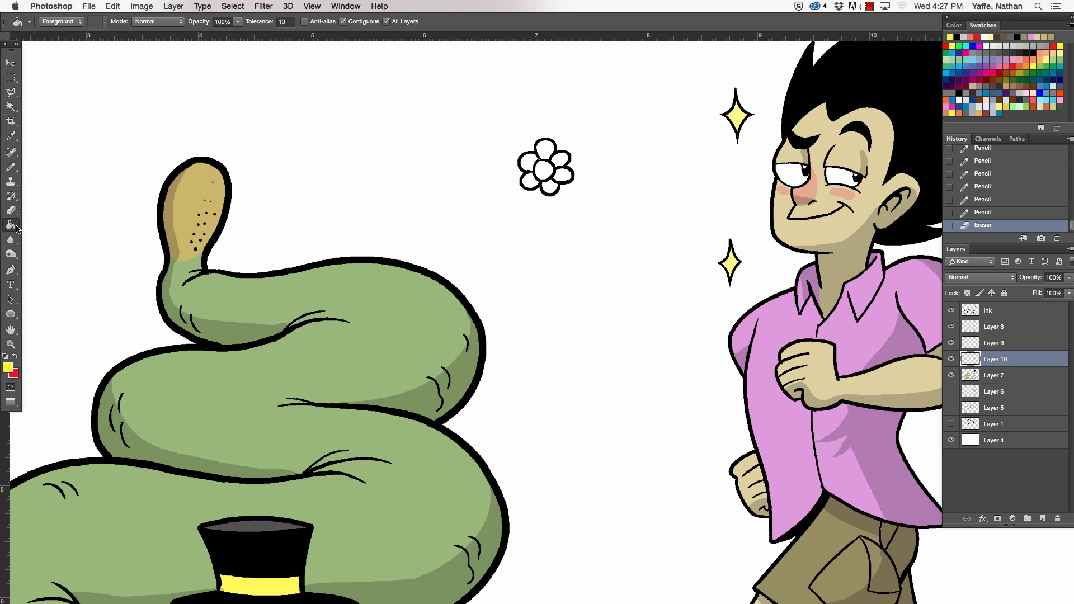
pyautogui.click(529, 163)
pyautogui.click(529, 180)
pyautogui.click(549, 187)
pyautogui.click(564, 176)
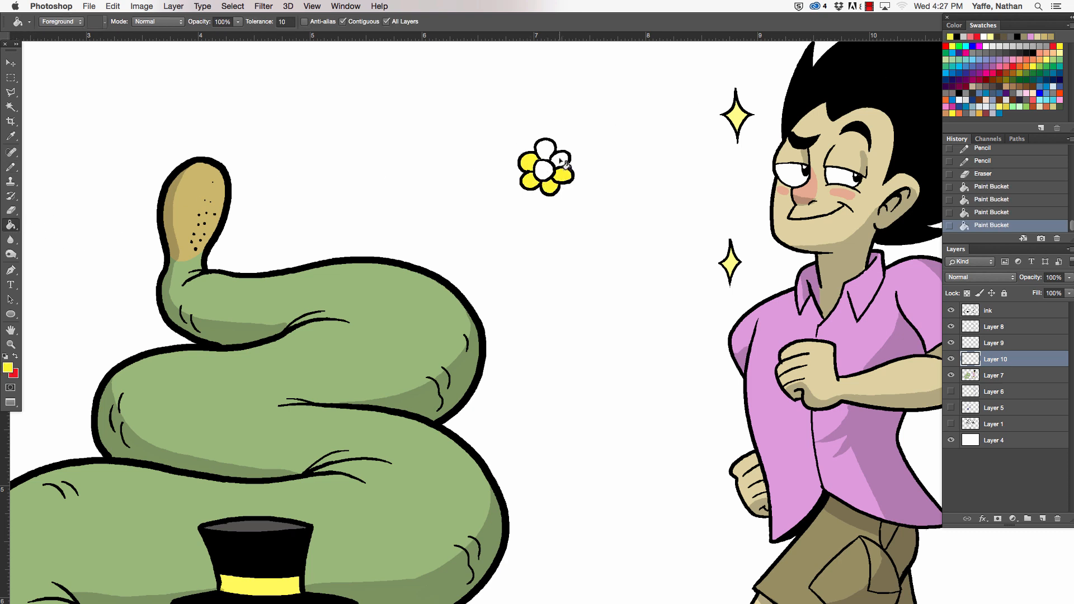
pyautogui.click(562, 159)
pyautogui.click(546, 149)
# - Set the foreground colour to orange ffae00 and fill the flower's centre
pyautogui.click(8, 368)
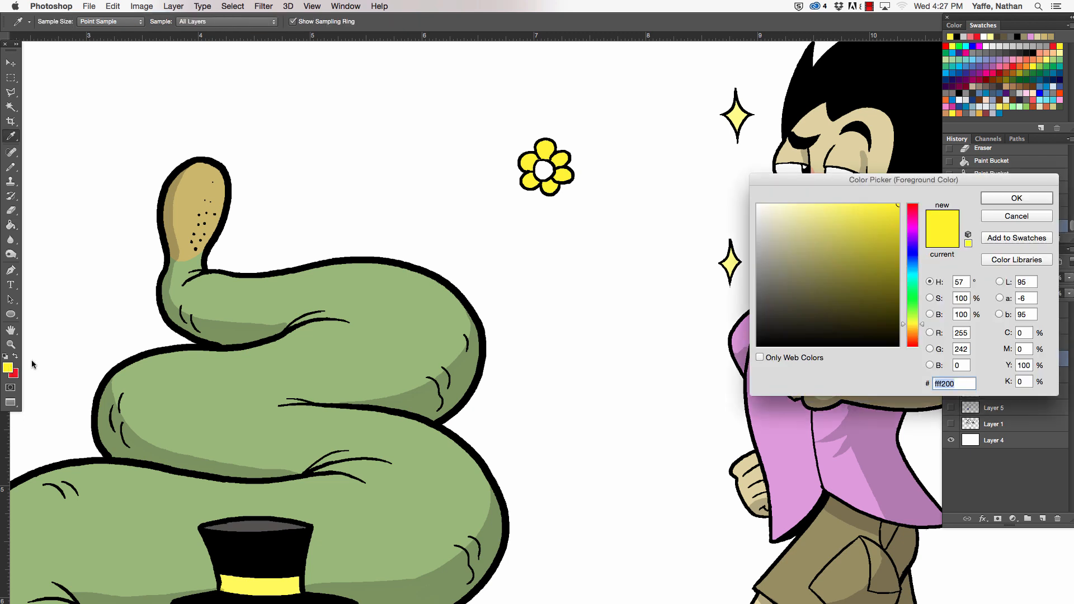
pyautogui.moveTo(904, 327); pyautogui.dragTo(904, 336)
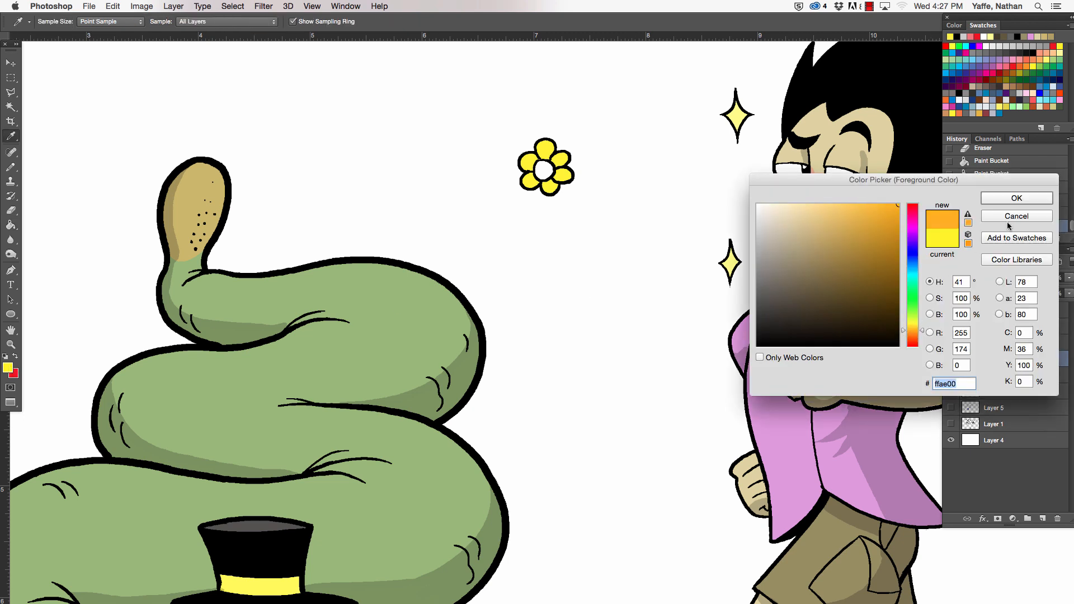
pyautogui.click(1017, 198)
pyautogui.click(554, 171)
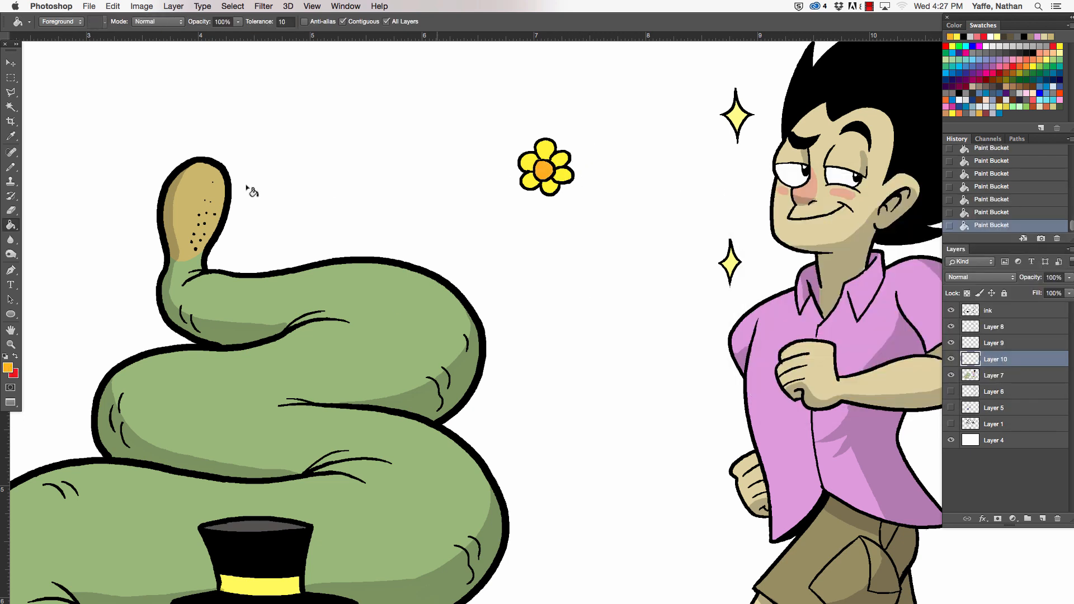
# - Select a rectangular area around the flower, define it as a pattern under the default name, and deselect
pyautogui.click(11, 78)
pyautogui.moveTo(497, 121); pyautogui.dragTo(592, 212)
pyautogui.press('super+z')
pyautogui.moveTo(497, 122); pyautogui.dragTo(595, 216)
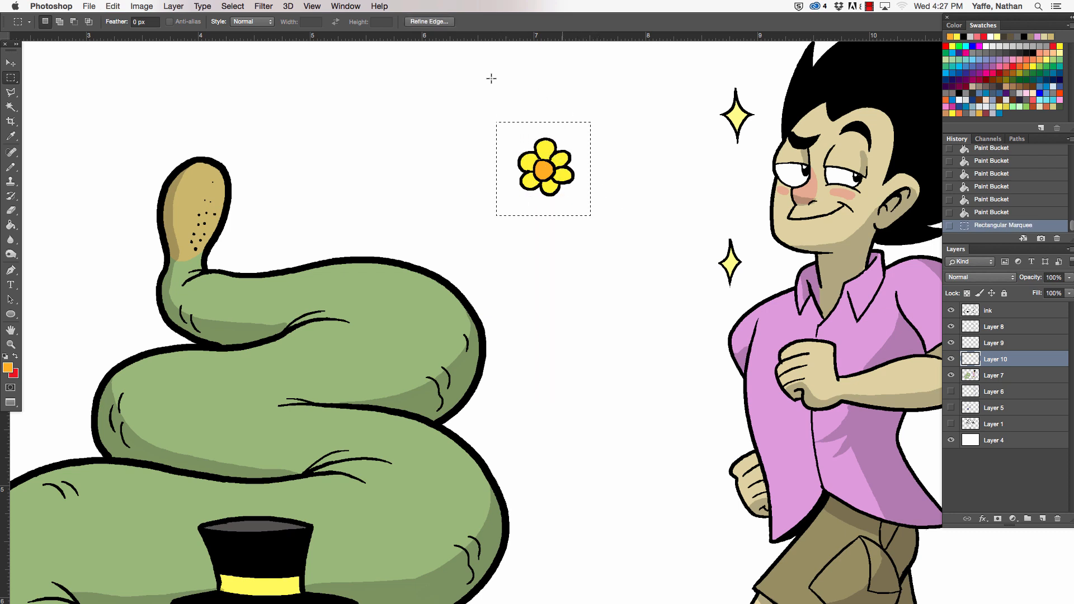
pyautogui.click(113, 6)
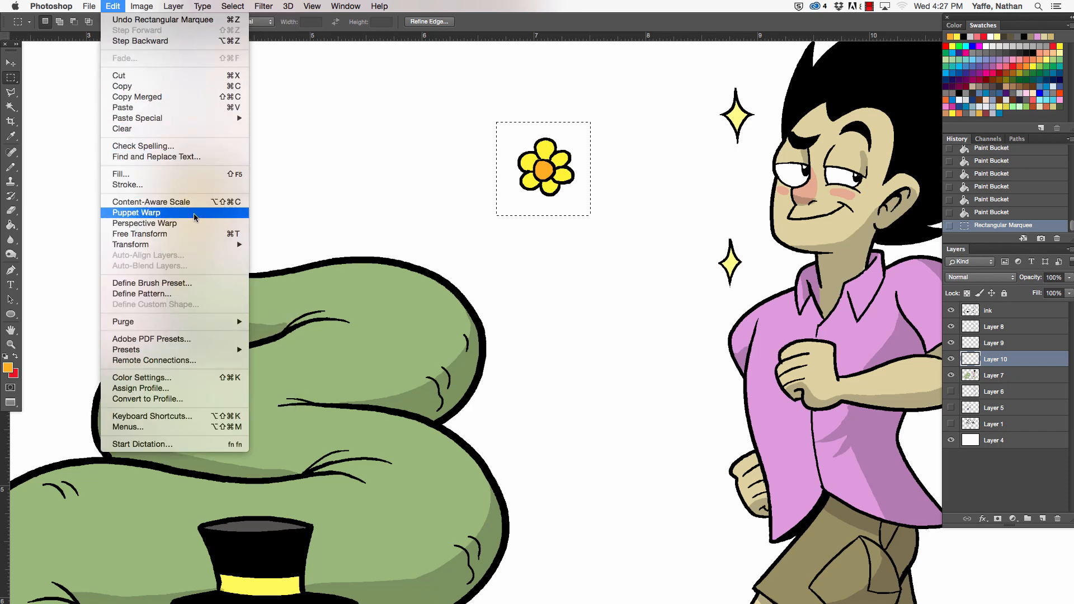
pyautogui.click(198, 294)
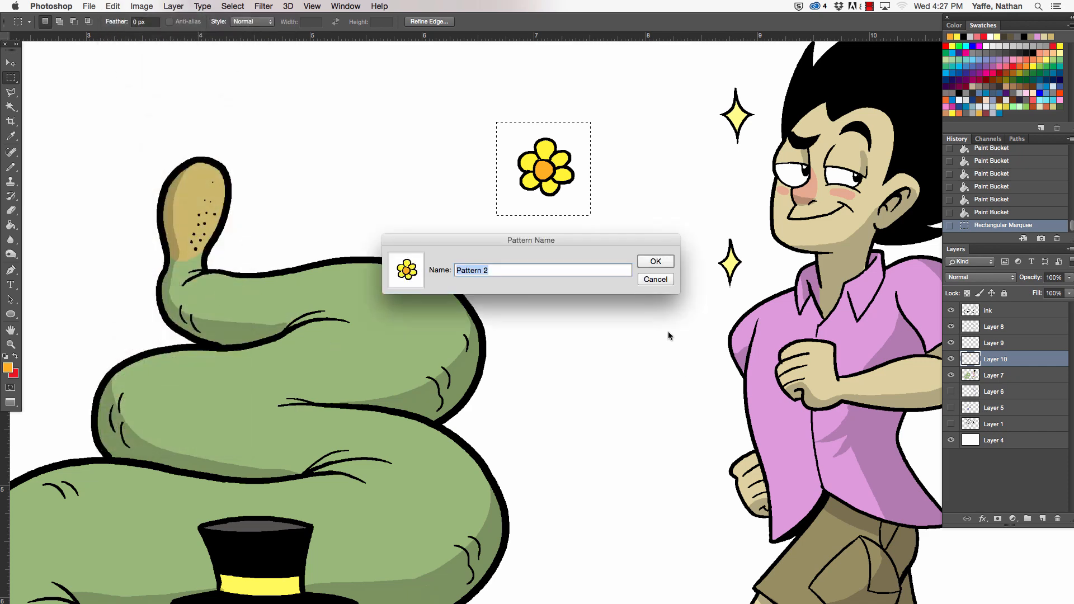
pyautogui.press('Return')
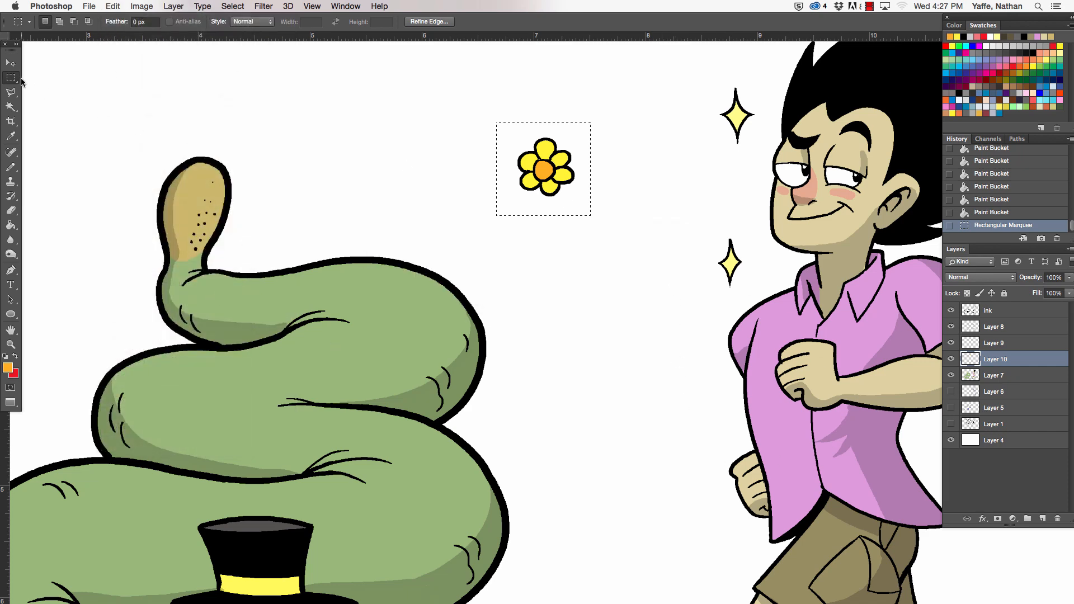
pyautogui.hotkey('ctrl', 'd')
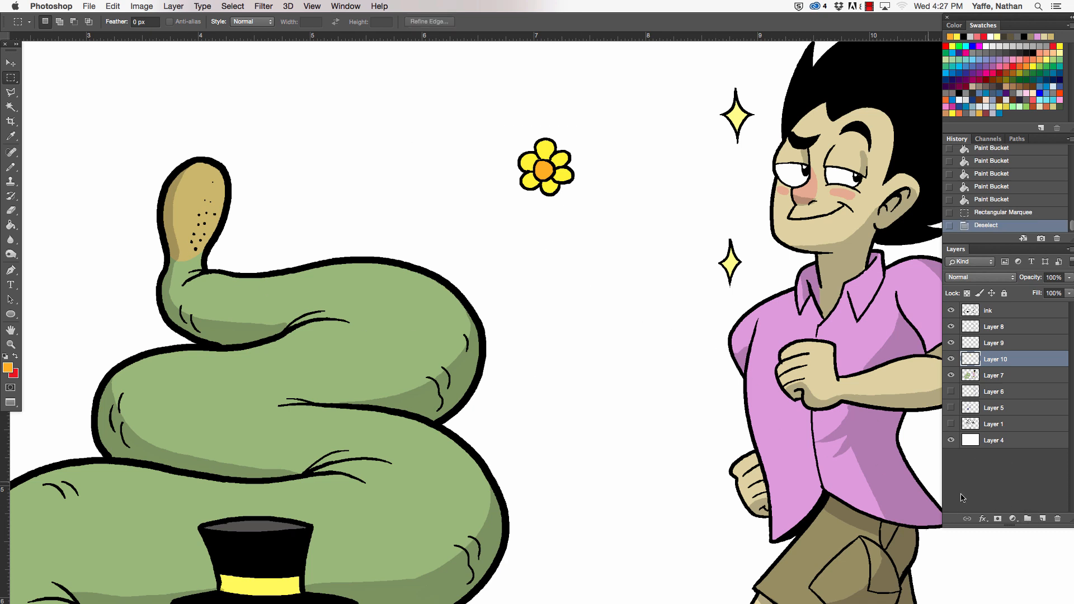
# - Make the flat colour layer active, switch to the Magic Wand and hide the shading layer
pyautogui.moveTo(868, 451); pyautogui.dragTo(675, 411)
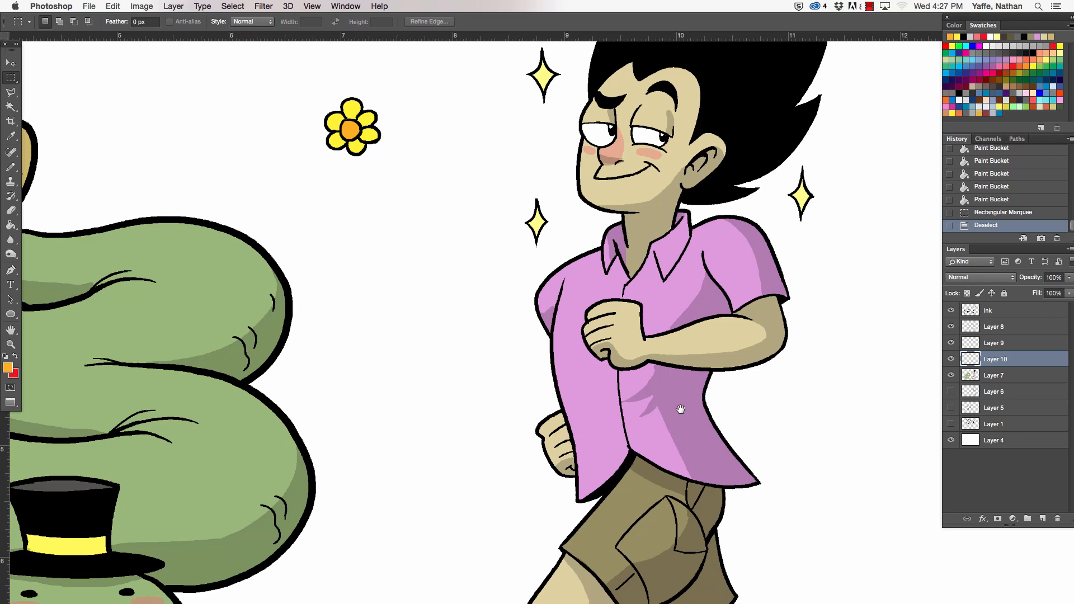
pyautogui.click(951, 311)
pyautogui.click(951, 311)
pyautogui.click(952, 359)
pyautogui.click(951, 360)
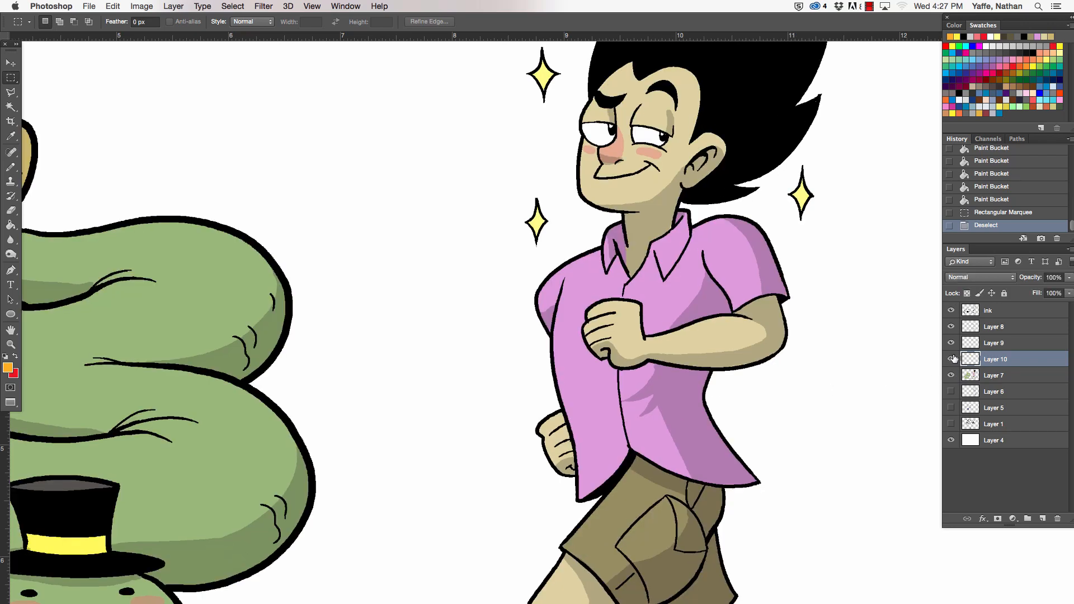
pyautogui.click(1003, 378)
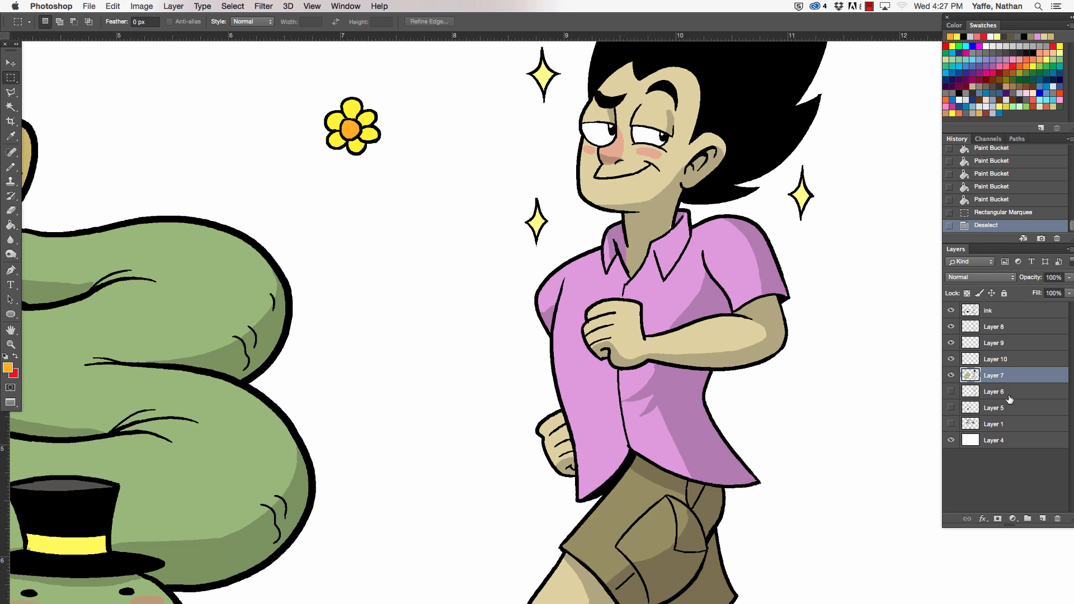
pyautogui.click(14, 107)
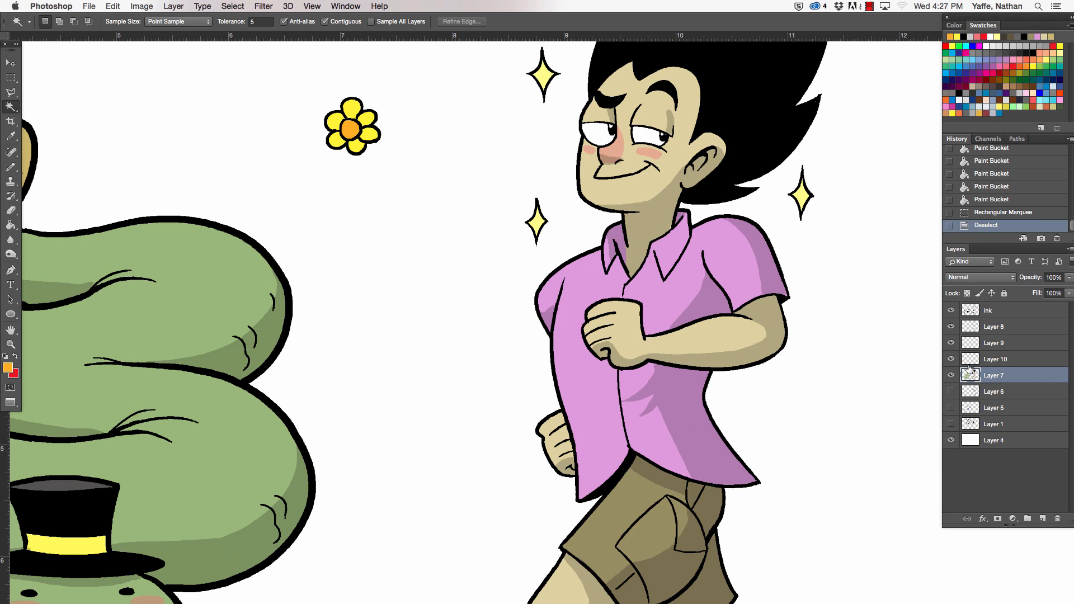
pyautogui.click(951, 326)
# - Select all pink areas of the man's shirt, including the collar, and cut them from the flat colour layer
pyautogui.click(704, 297)
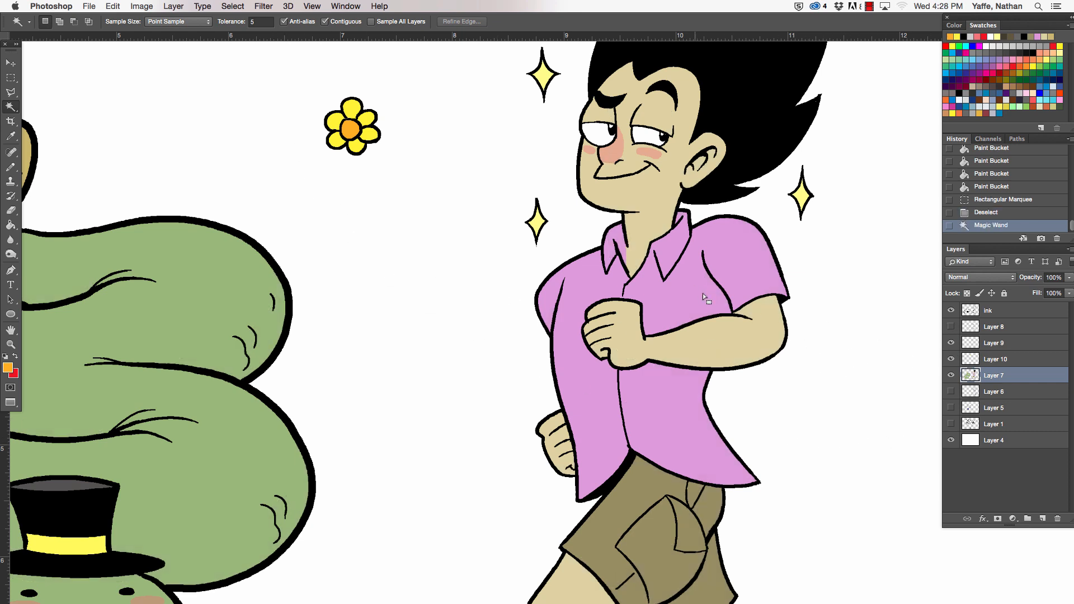
pyautogui.keyDown('shift'); pyautogui.click(699, 421); pyautogui.keyUp('shift')
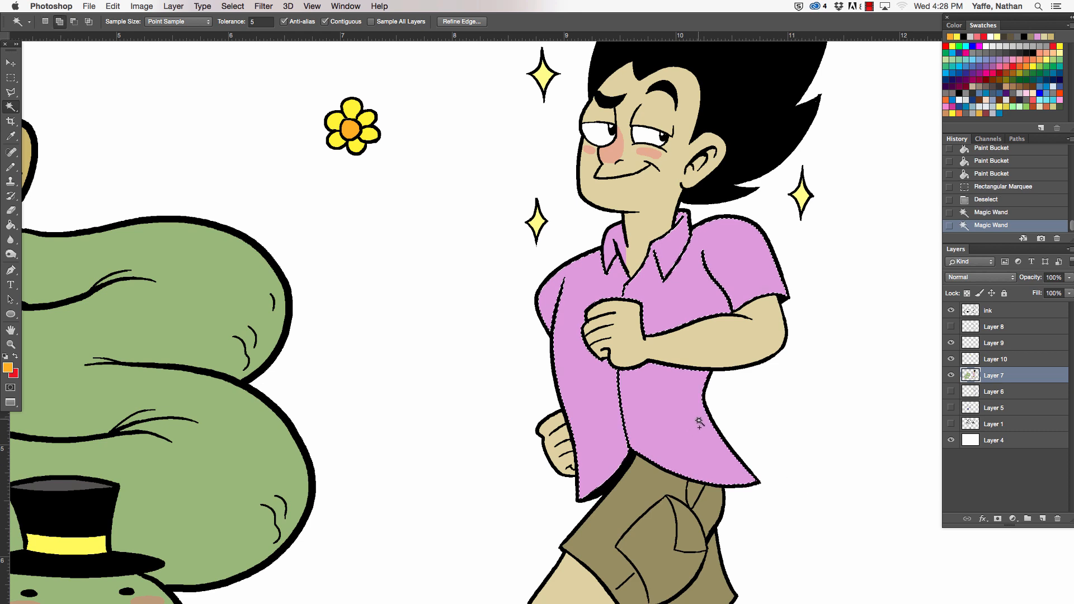
pyautogui.press('super+x')
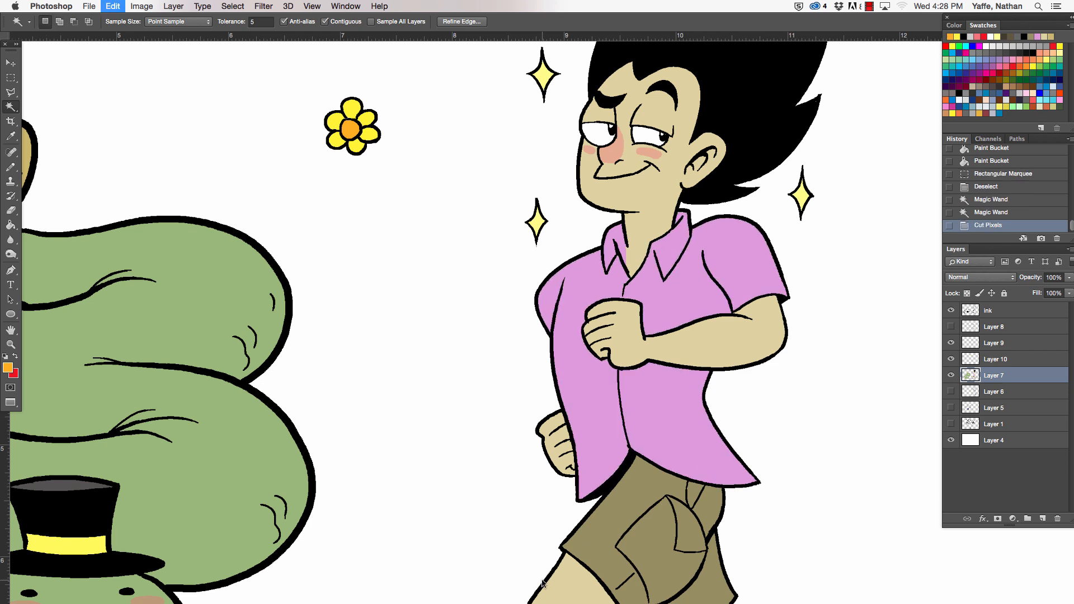
pyautogui.press('super+z')
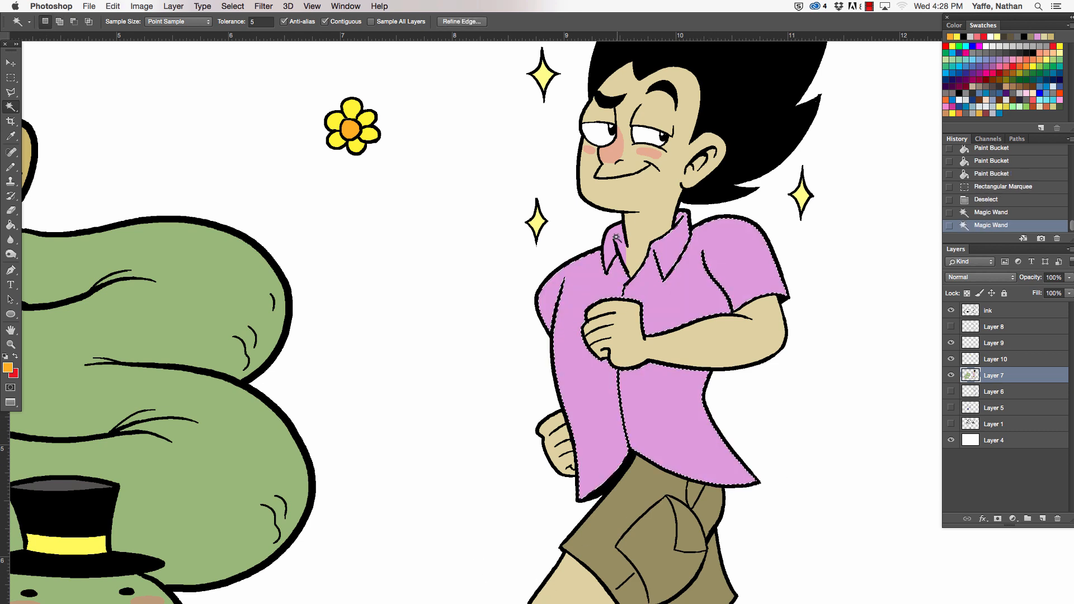
pyautogui.press('shift')
pyautogui.keyDown('shift'); pyautogui.click(611, 235); pyautogui.keyUp('shift')
pyautogui.press('super+x')
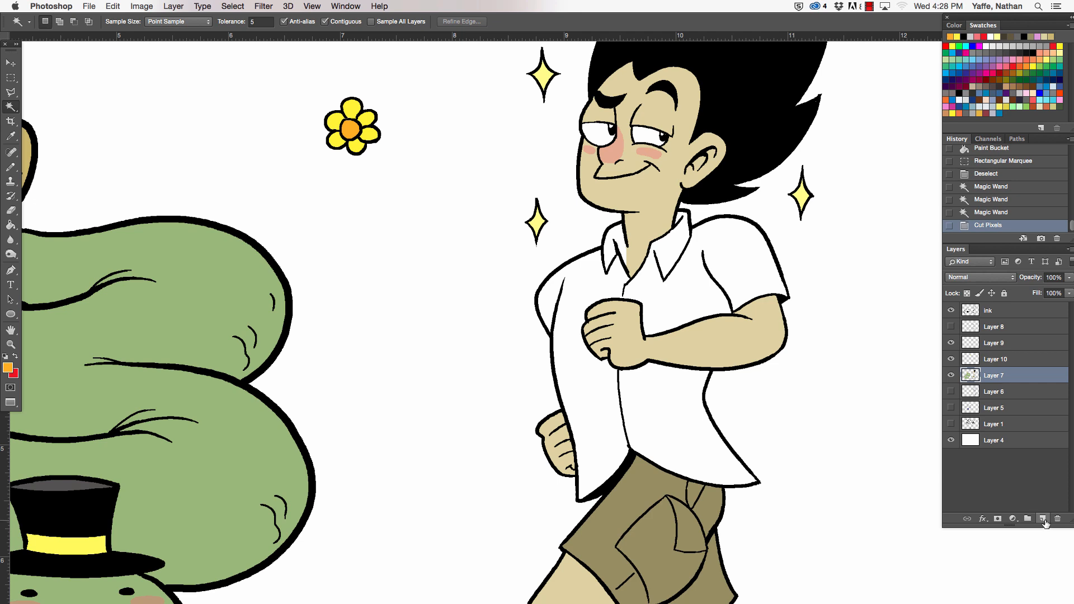
# - Add a new layer above the flat colour layer and paste the cut shirt in place
pyautogui.click(1043, 520)
pyautogui.click(113, 6)
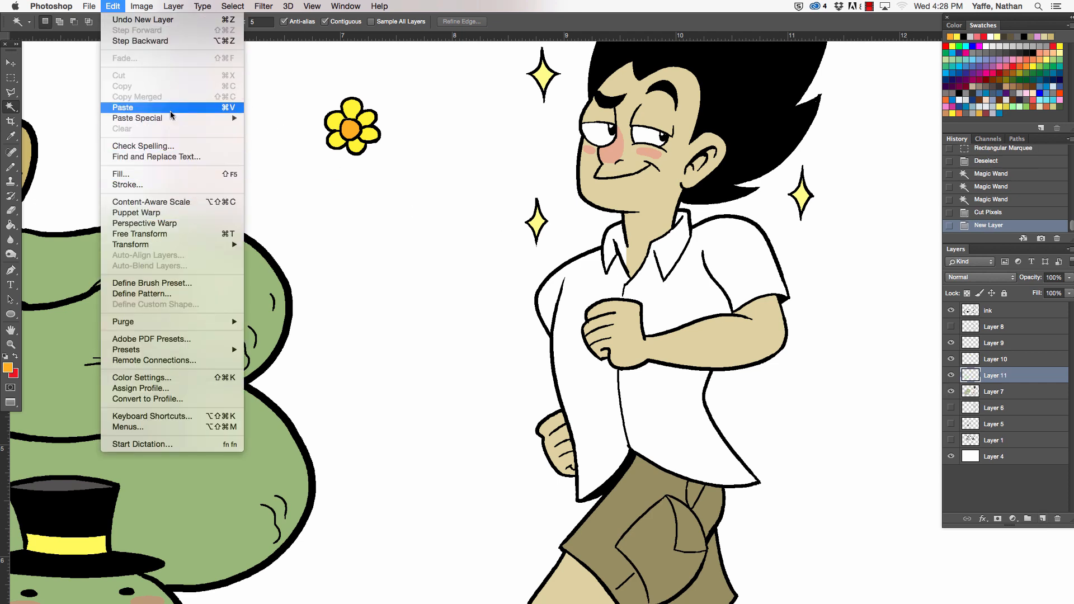
pyautogui.moveTo(202, 118)
pyautogui.click(311, 116)
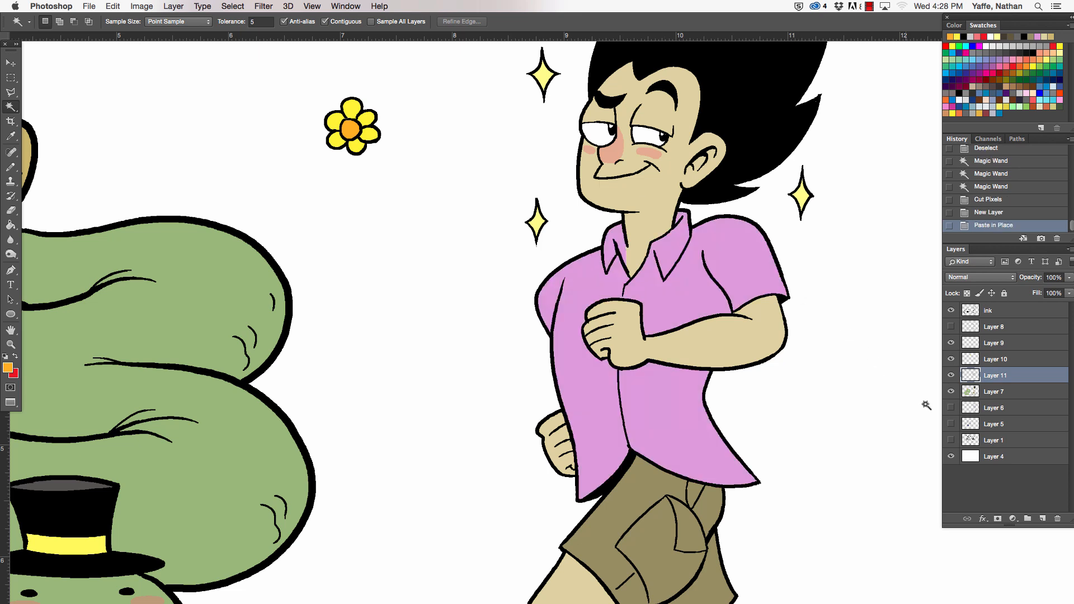
# - Add a Pattern Overlay effect to the cut-out shirt layer using the custom yellow flower pattern
pyautogui.doubleClick(1018, 380)
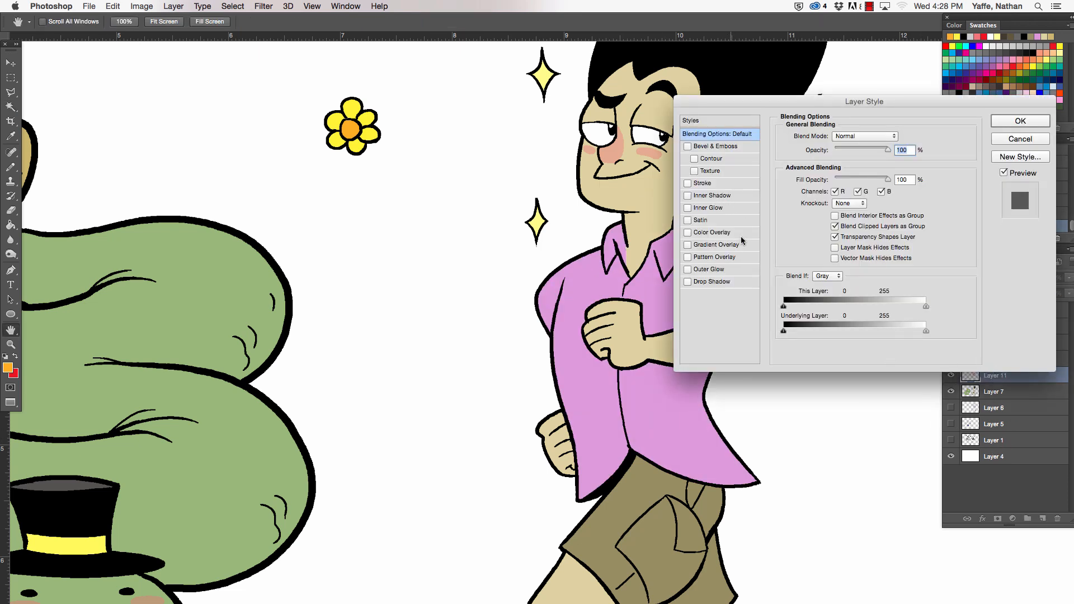
pyautogui.click(734, 259)
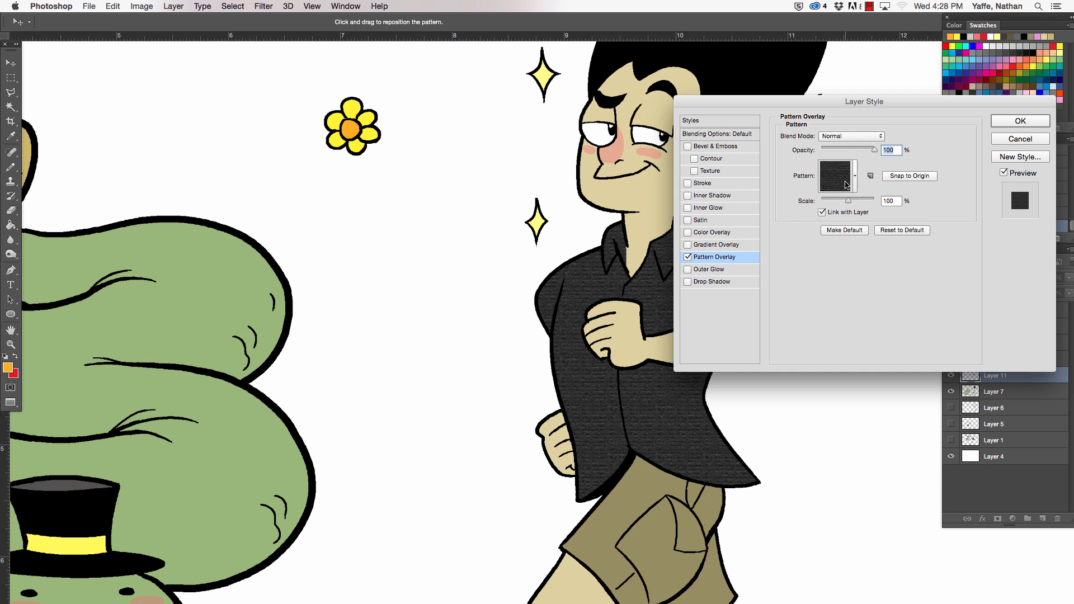
pyautogui.click(854, 181)
pyautogui.scroll(-1, 879, 252)
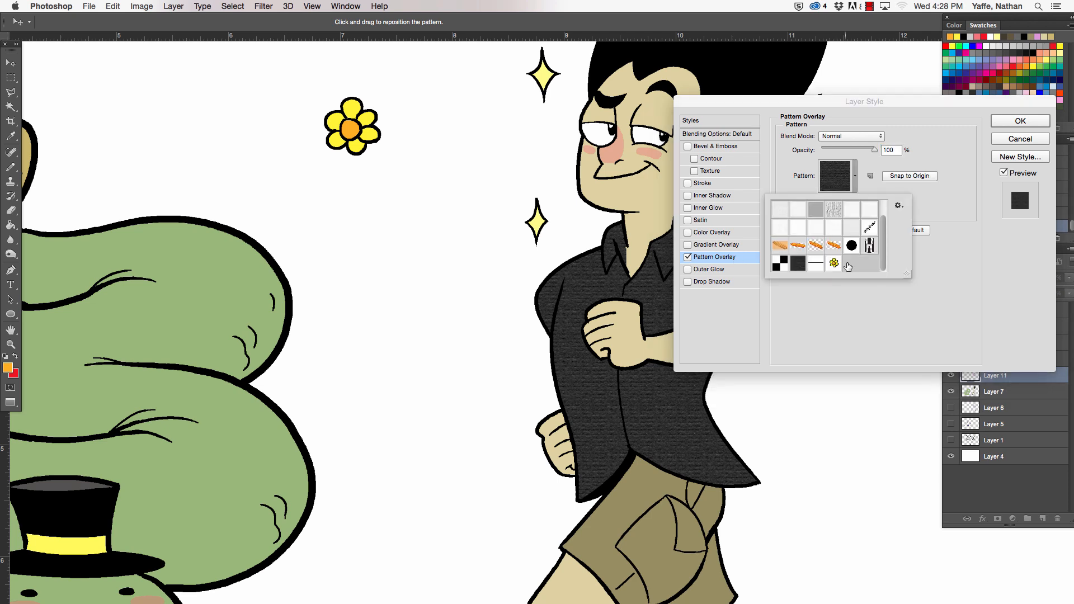
pyautogui.click(835, 263)
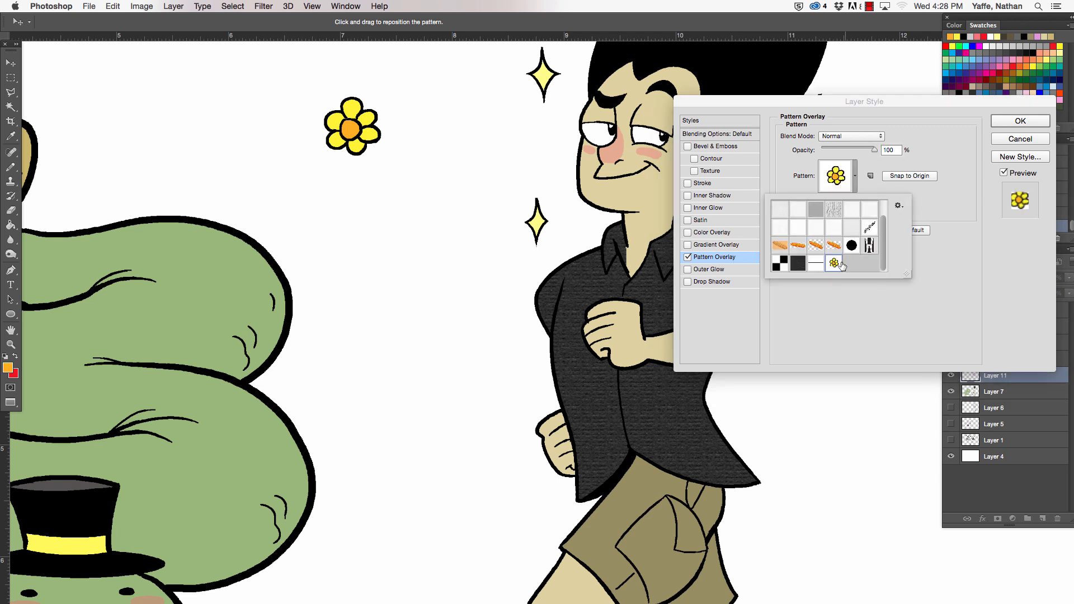
pyautogui.click(916, 194)
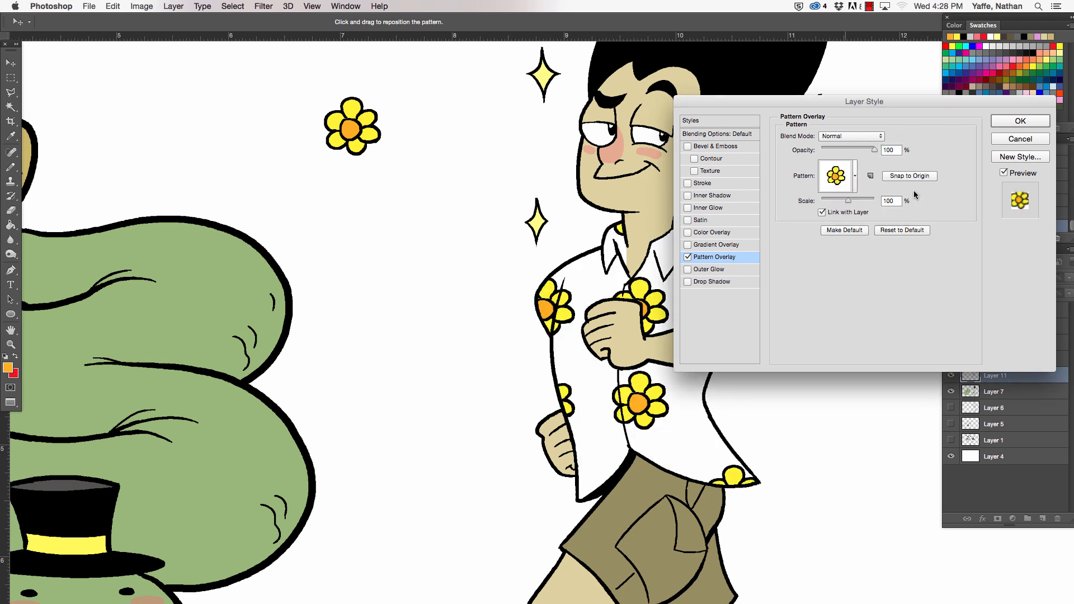
# - Try the Overlay blend mode on the flower pattern overlay and settle on Multiply
pyautogui.click(864, 135)
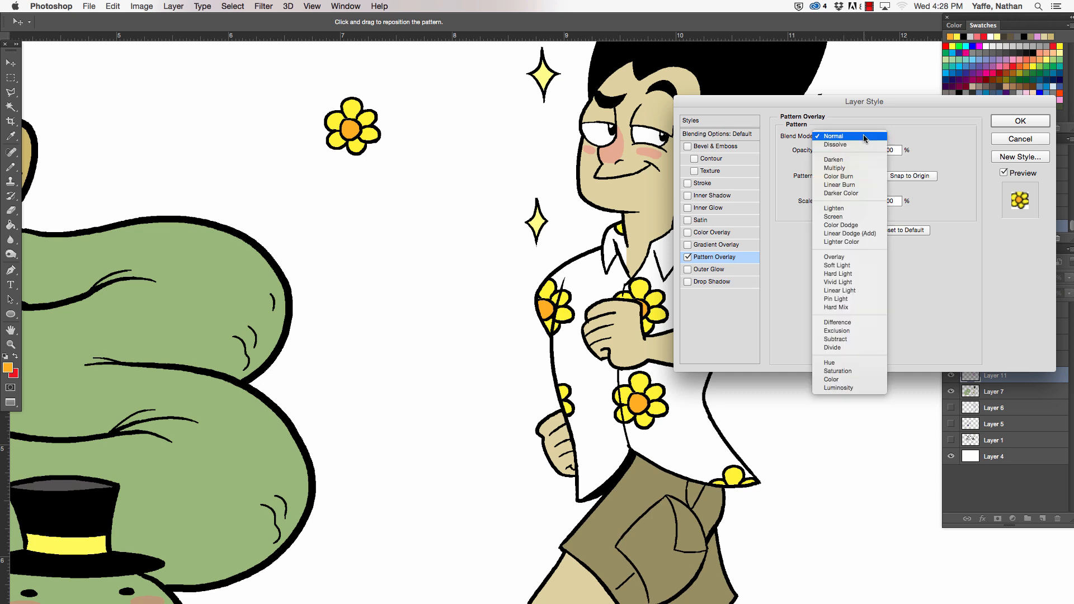
pyautogui.click(844, 257)
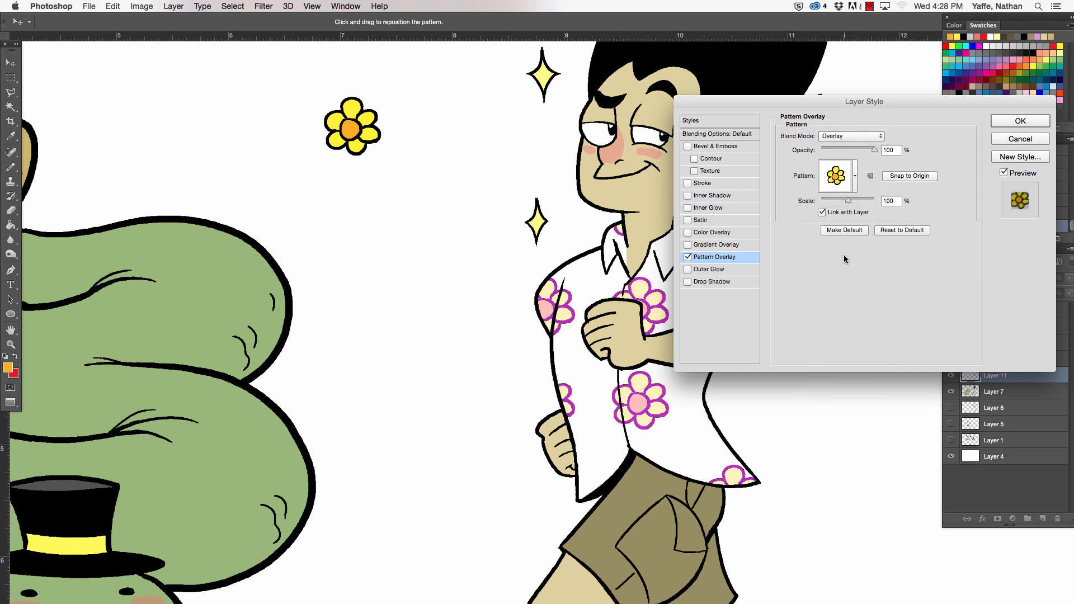
pyautogui.click(847, 136)
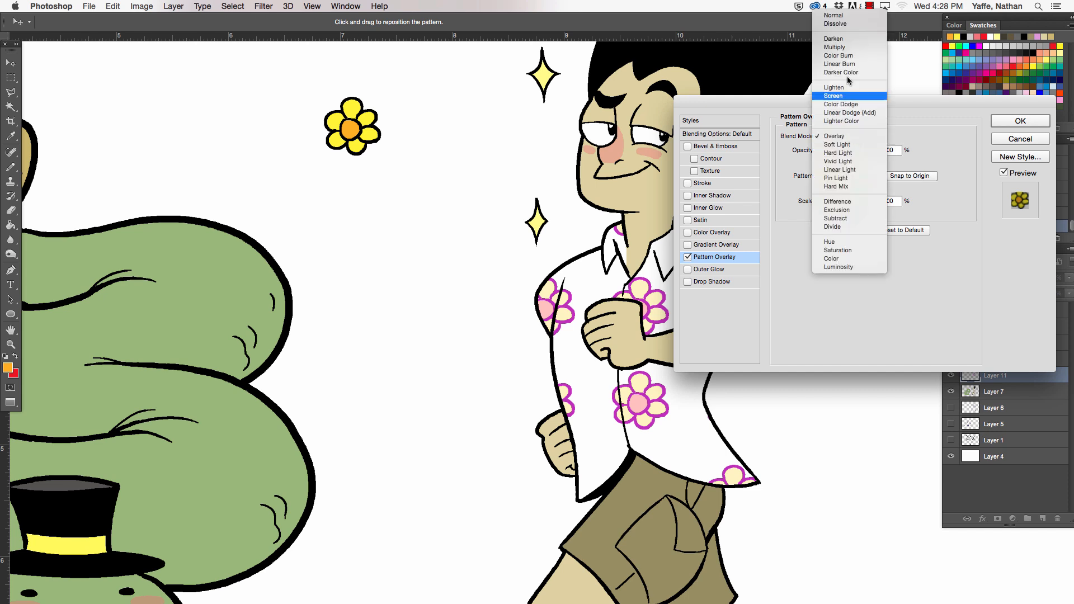
pyautogui.click(840, 47)
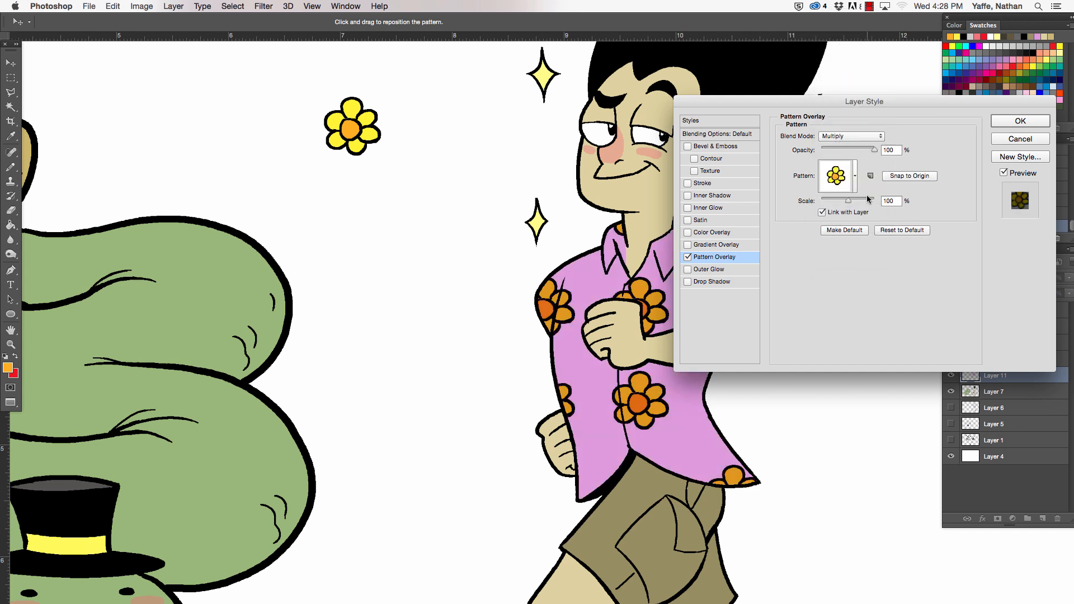
# - Scale the shirt's flower pattern to 53% and apply the layer style
pyautogui.moveTo(874, 106); pyautogui.dragTo(309, 170)
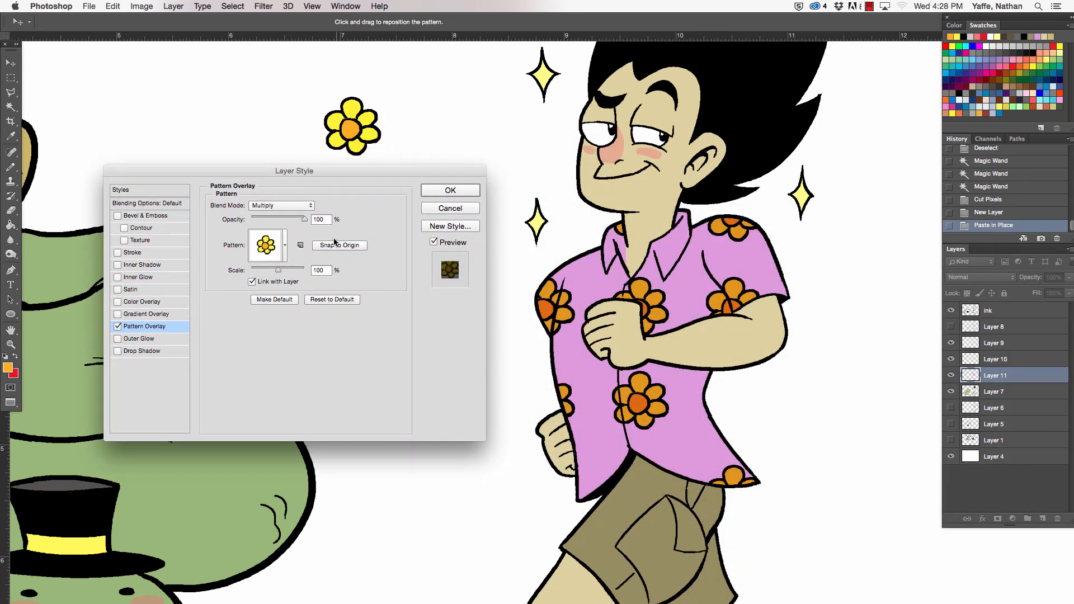
pyautogui.moveTo(279, 272); pyautogui.dragTo(266, 275)
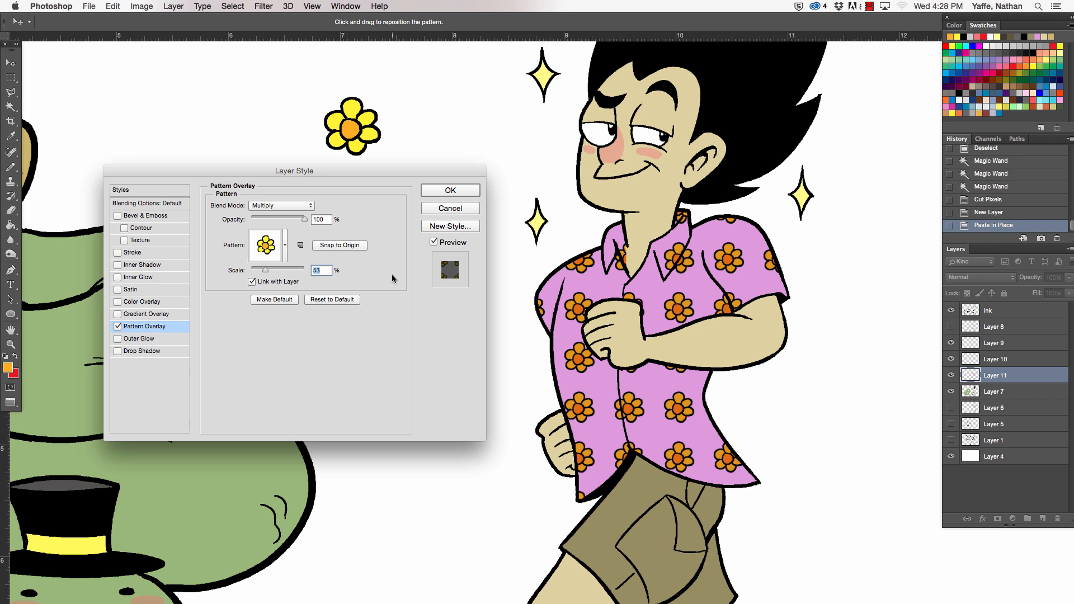
pyautogui.press('Return')
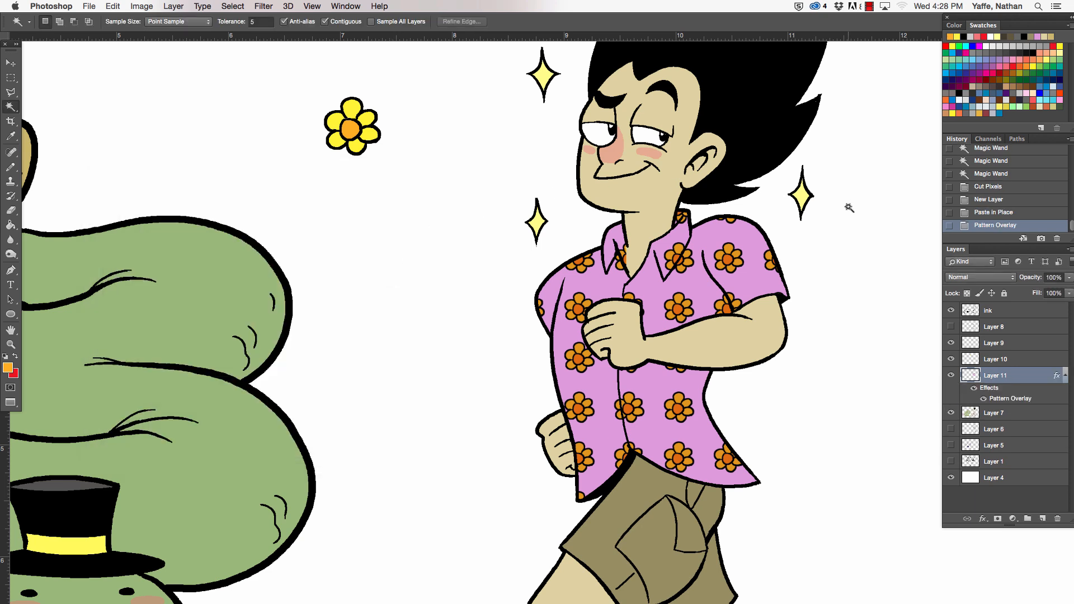
# - Hide the layer with the loose flower drawing and show the multiply shading layer, keeping the blush layer visible
pyautogui.click(951, 346)
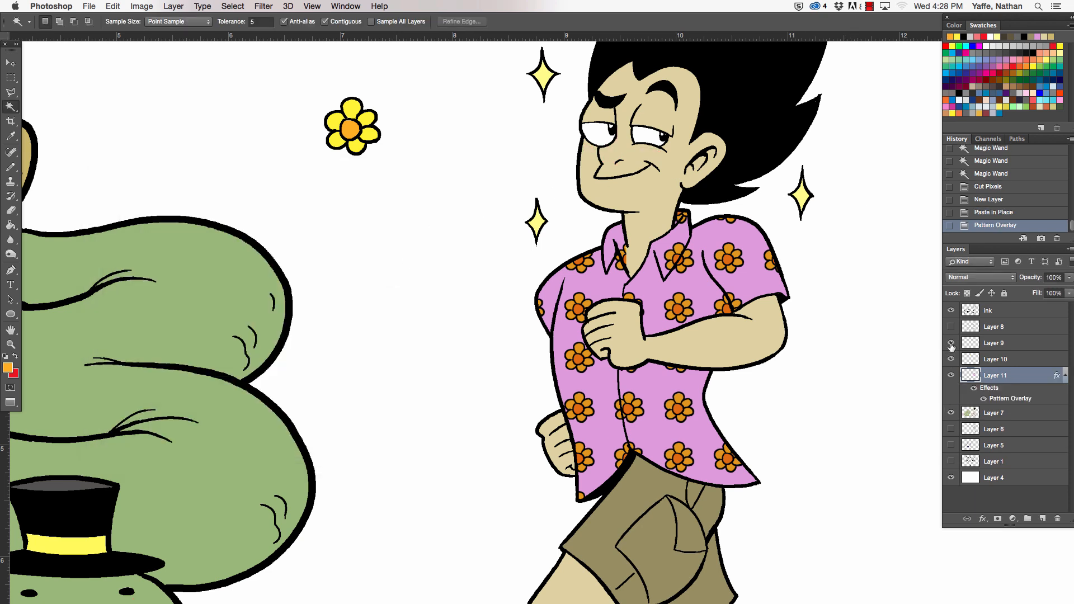
pyautogui.click(951, 345)
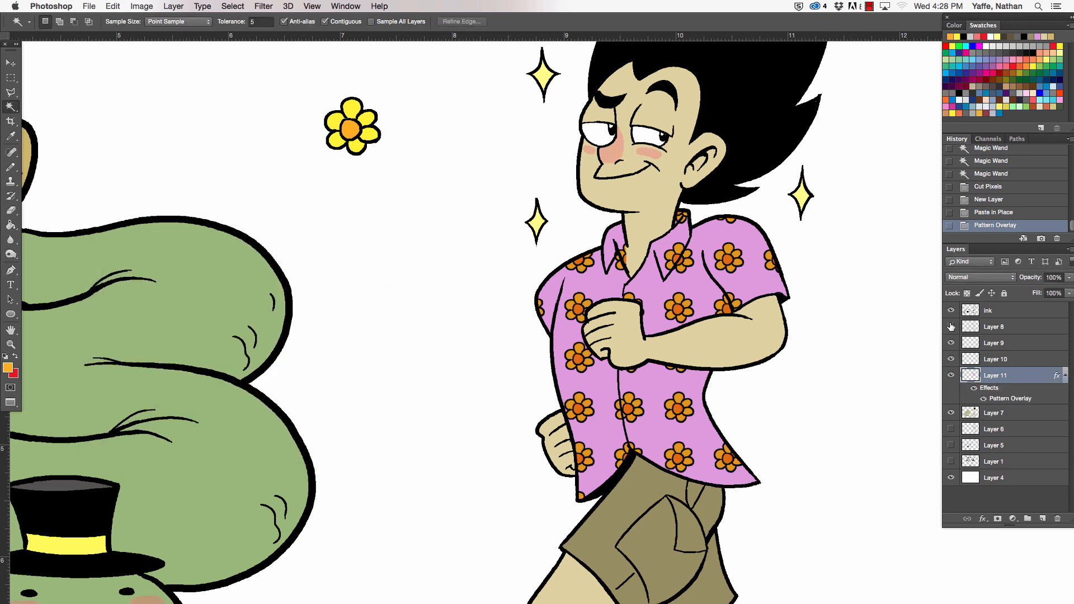
pyautogui.click(955, 360)
pyautogui.press('super+0')
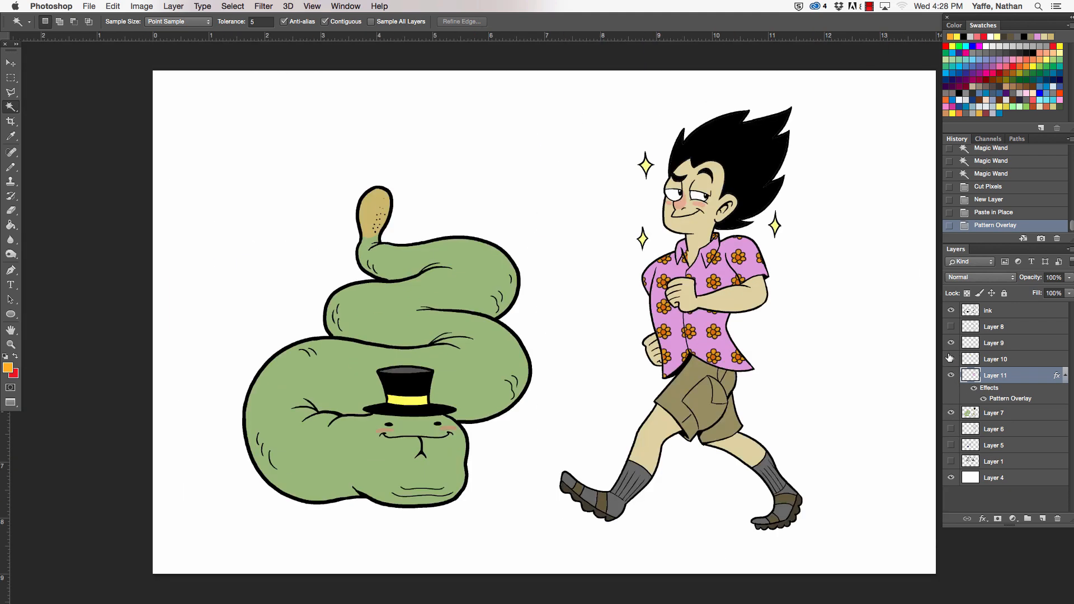
pyautogui.click(952, 358)
pyautogui.click(951, 358)
pyautogui.moveTo(950, 343); pyautogui.dragTo(951, 329)
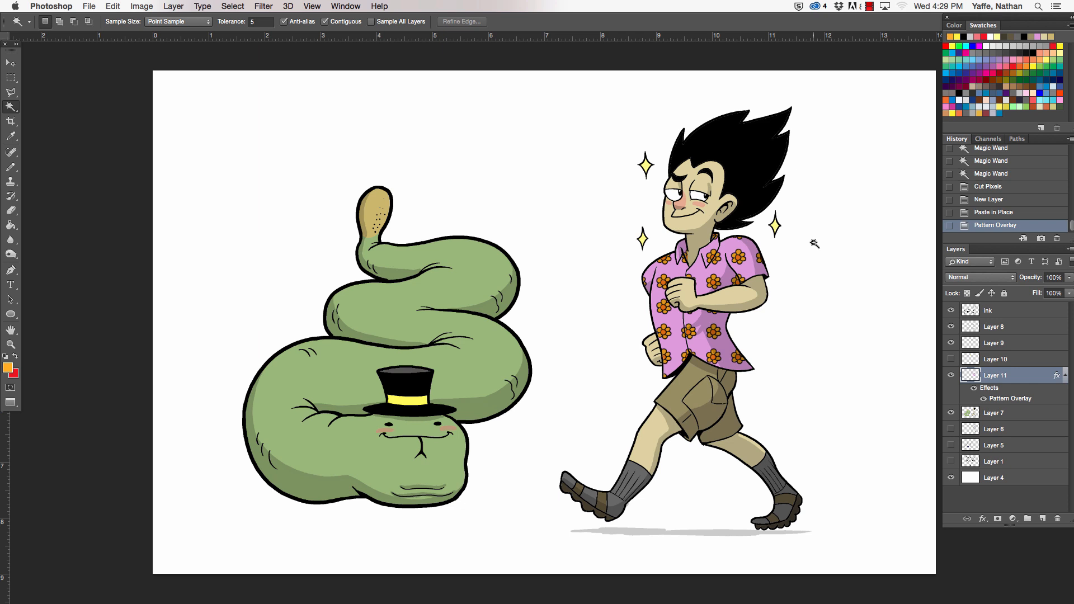
# - On the shading layer, erase a spot on the shirt and try a light grey Pencil stroke below the forearm, undoing that stroke
pyautogui.click(989, 343)
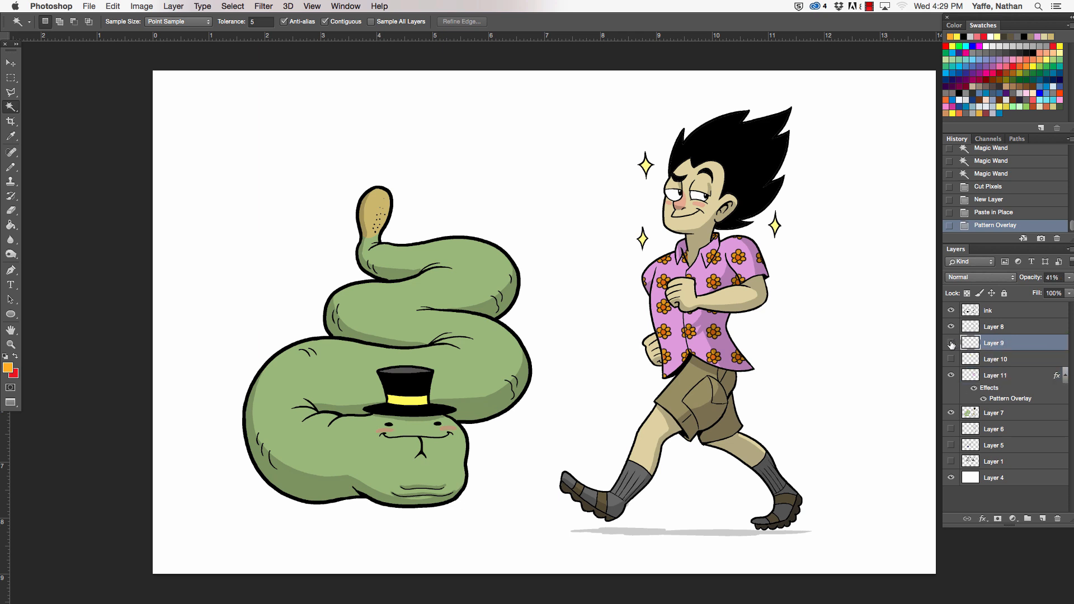
pyautogui.click(992, 328)
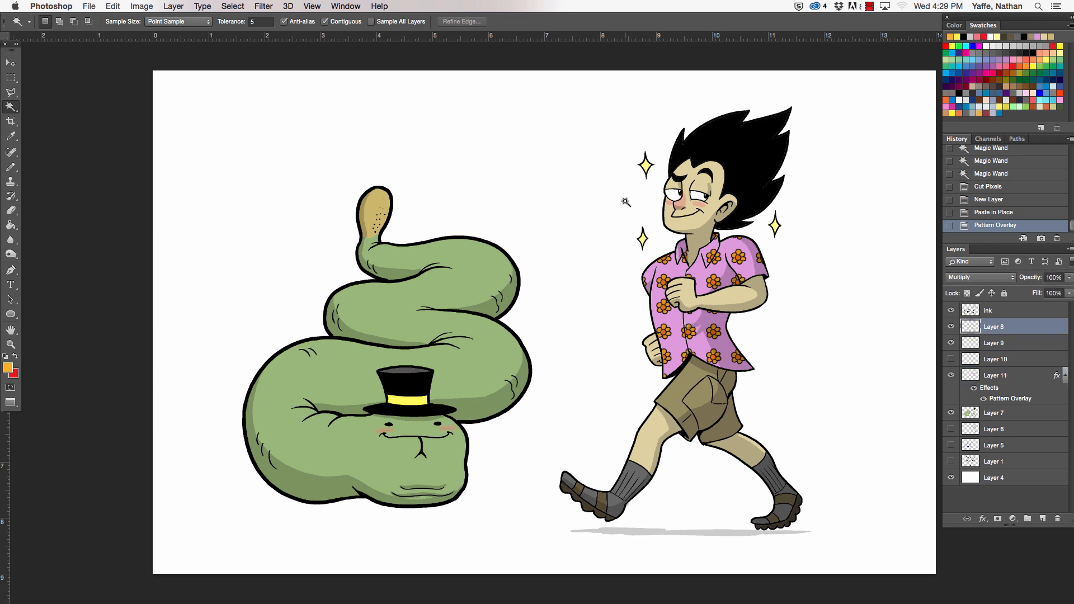
pyautogui.click(10, 167)
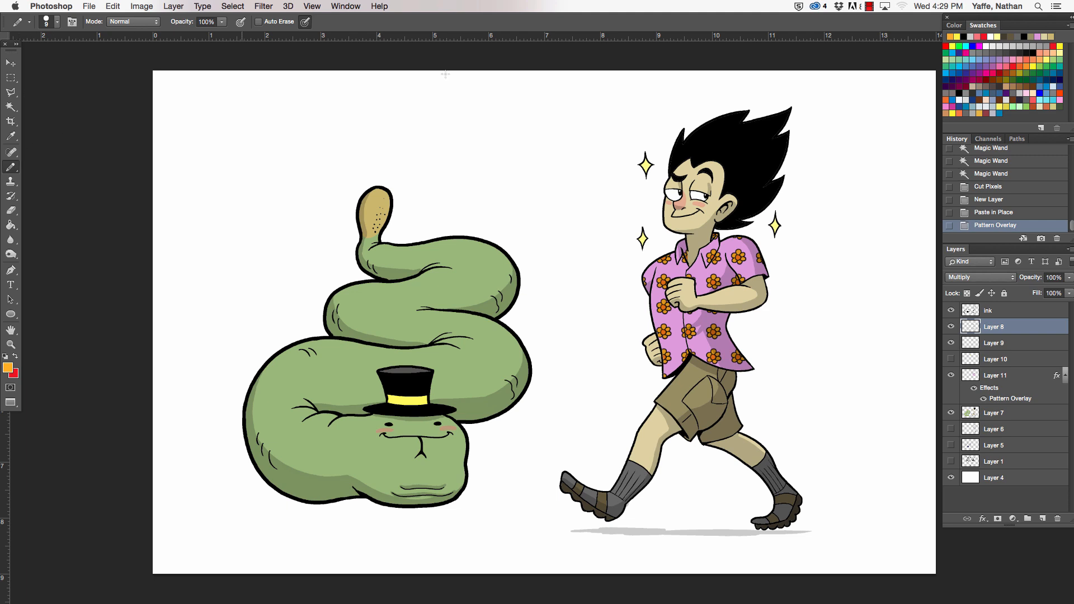
pyautogui.click(1011, 46)
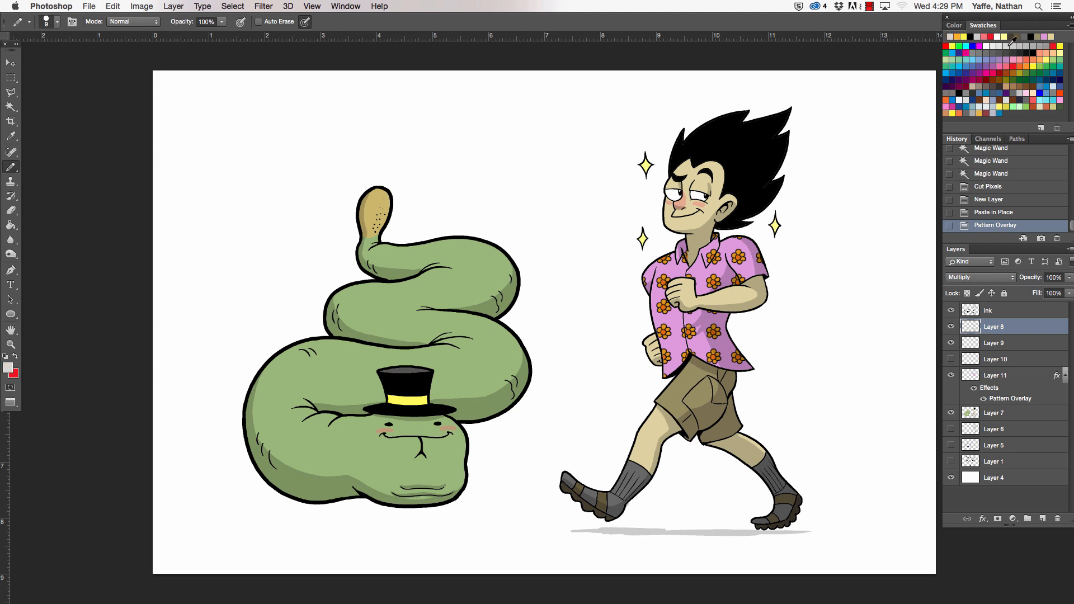
pyautogui.click(698, 325)
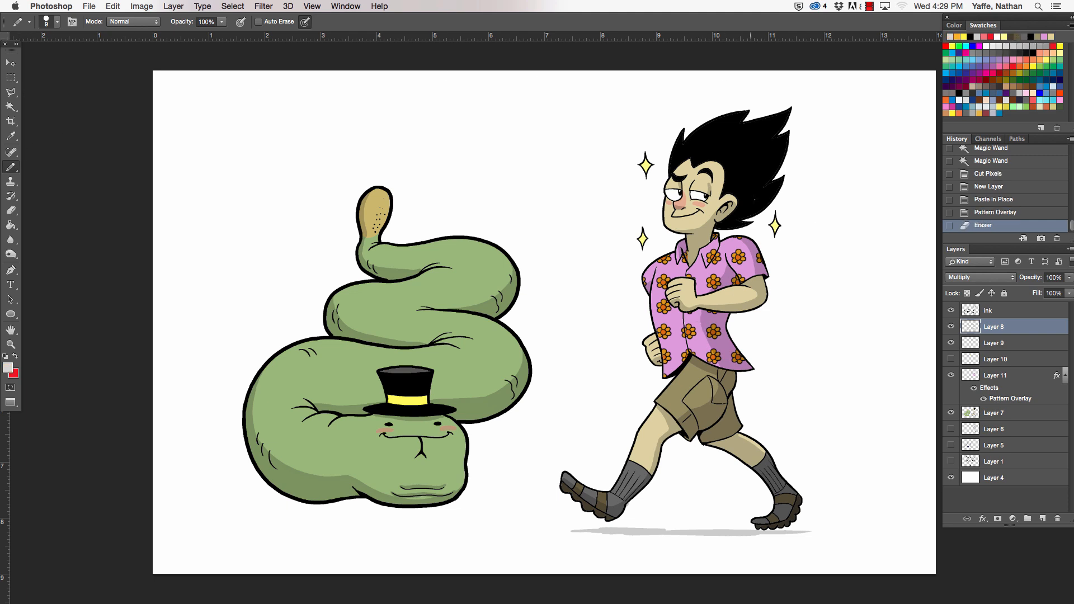
pyautogui.moveTo(704, 315); pyautogui.dragTo(709, 315)
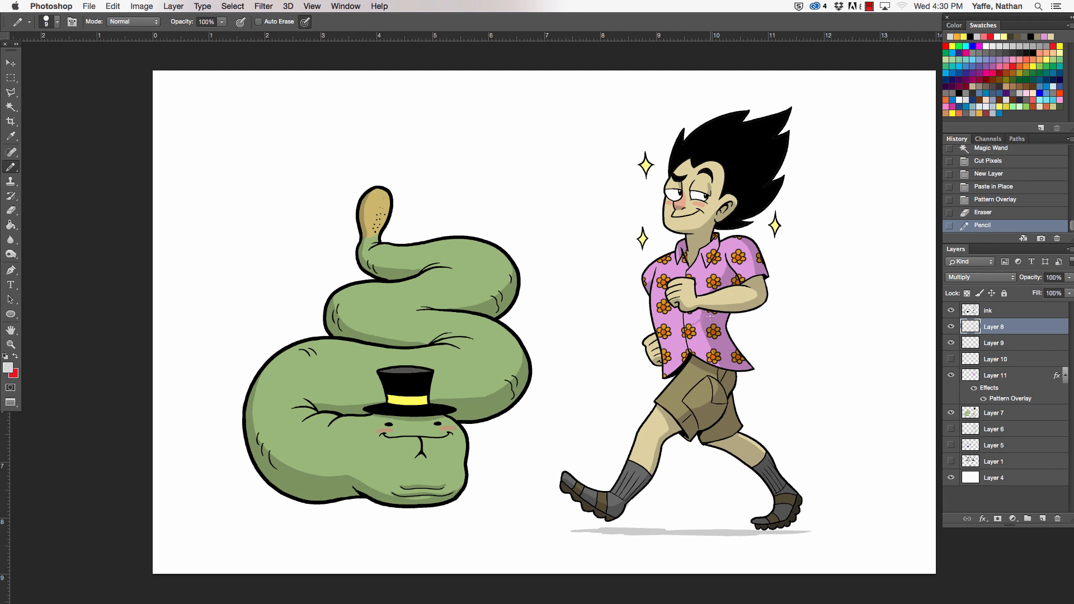
pyautogui.press('super+z')
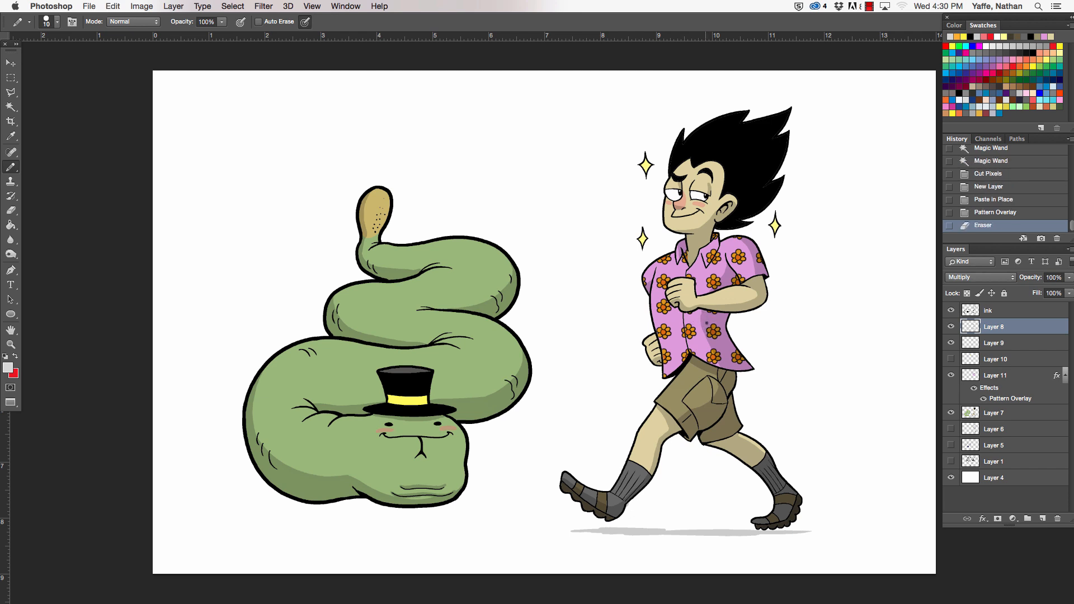